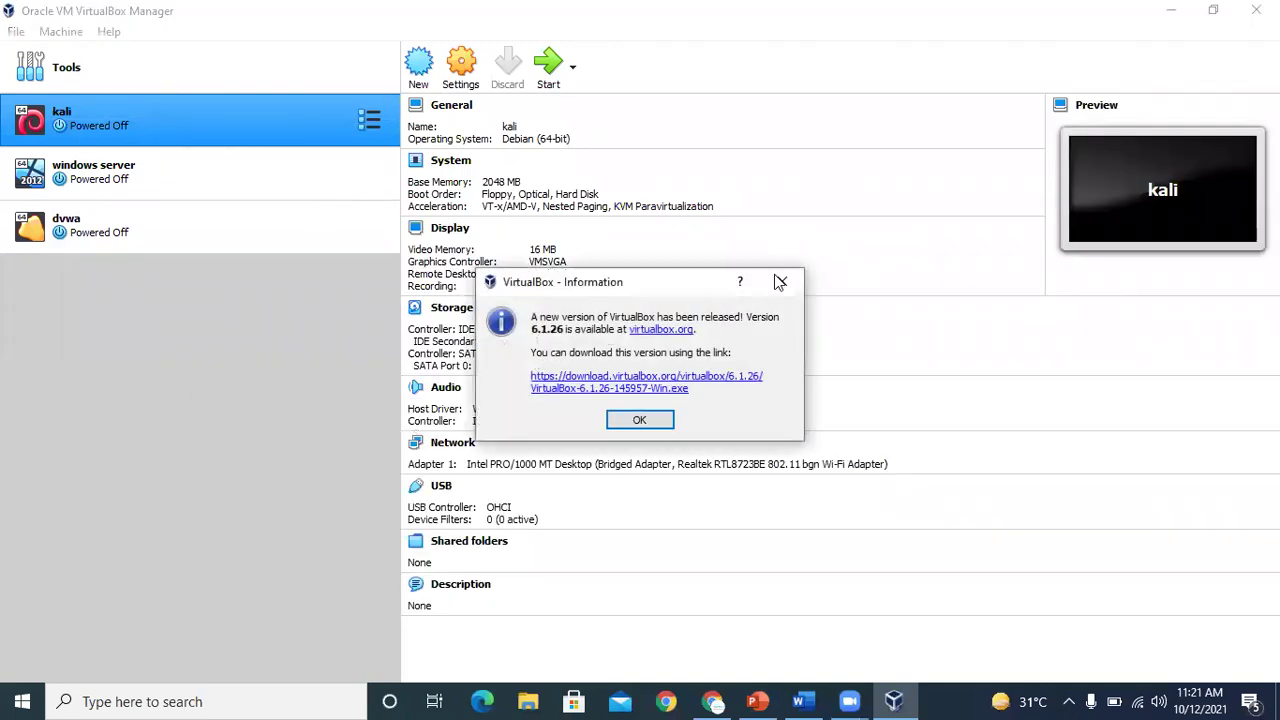
Close the VirtualBox new-version notice and start the kali virtual machine
{"action": "left_click", "coordinate": [780, 282]}
{"action": "key", "text": "Return"}
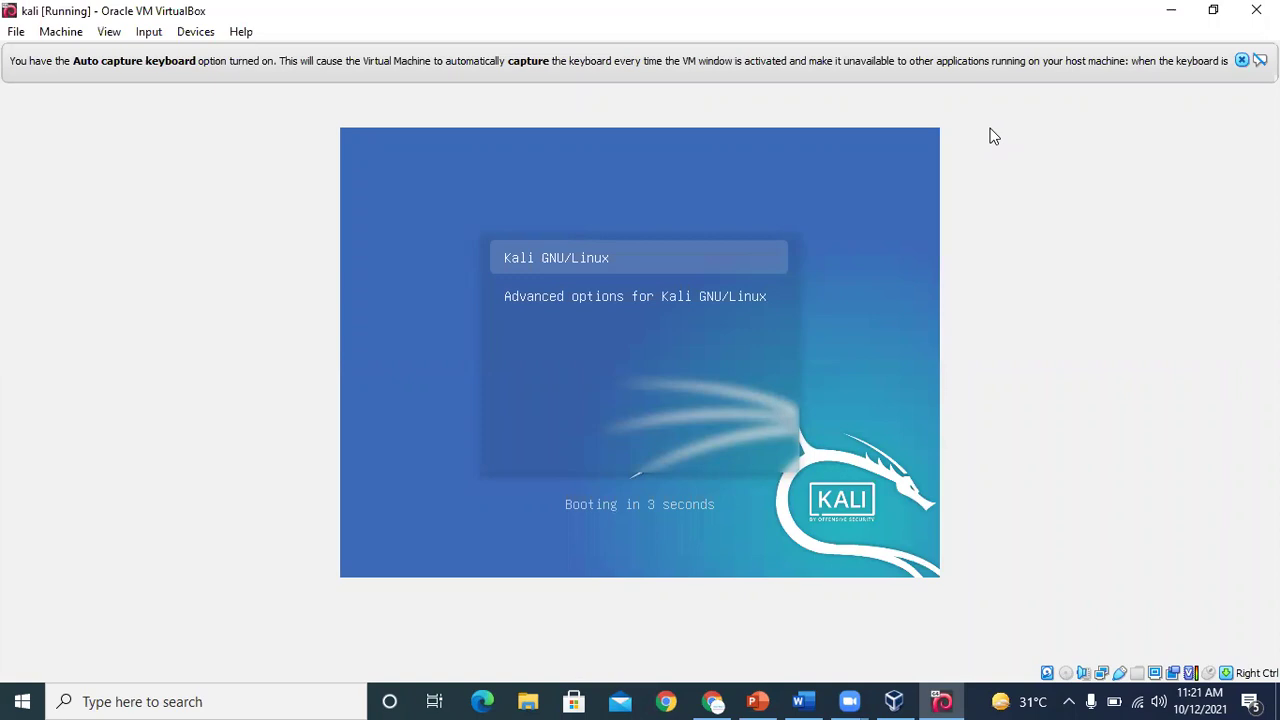
Boot the Kali GNU/Linux GRUB entry right away and close the keyboard auto-capture banner
{"action": "key", "text": "Return"}
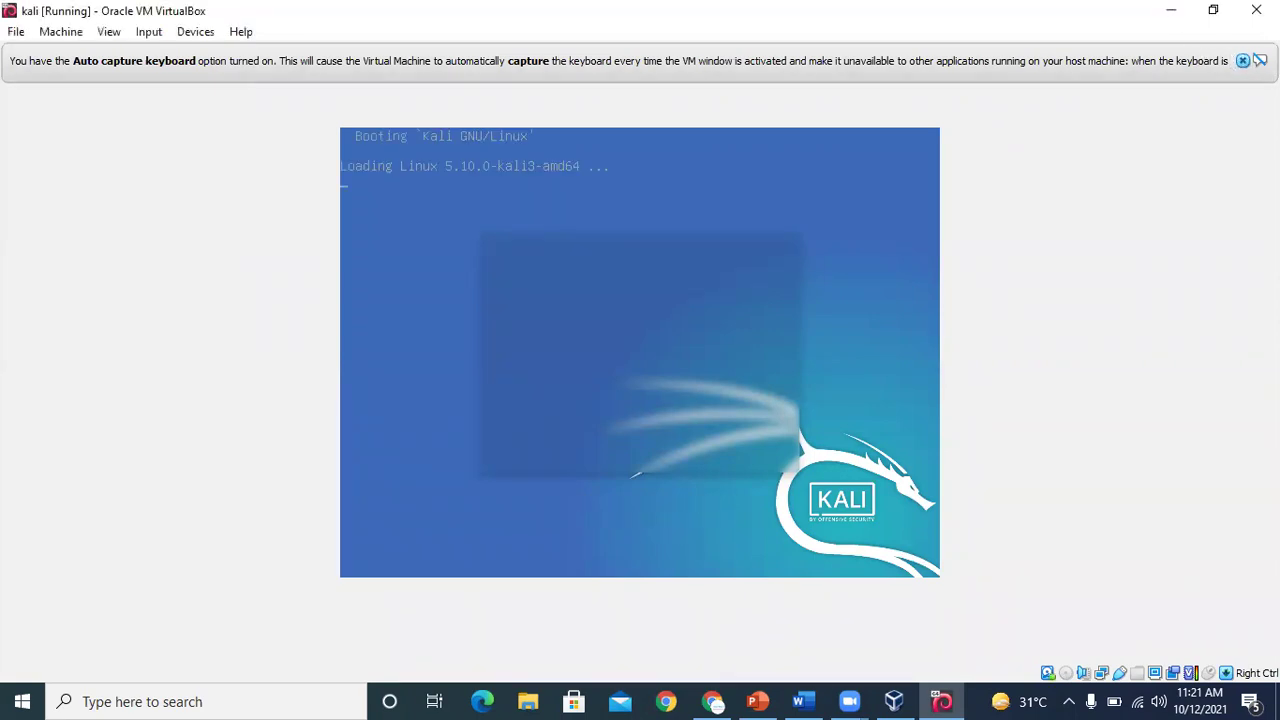
{"action": "left_click", "coordinate": [1242, 60]}
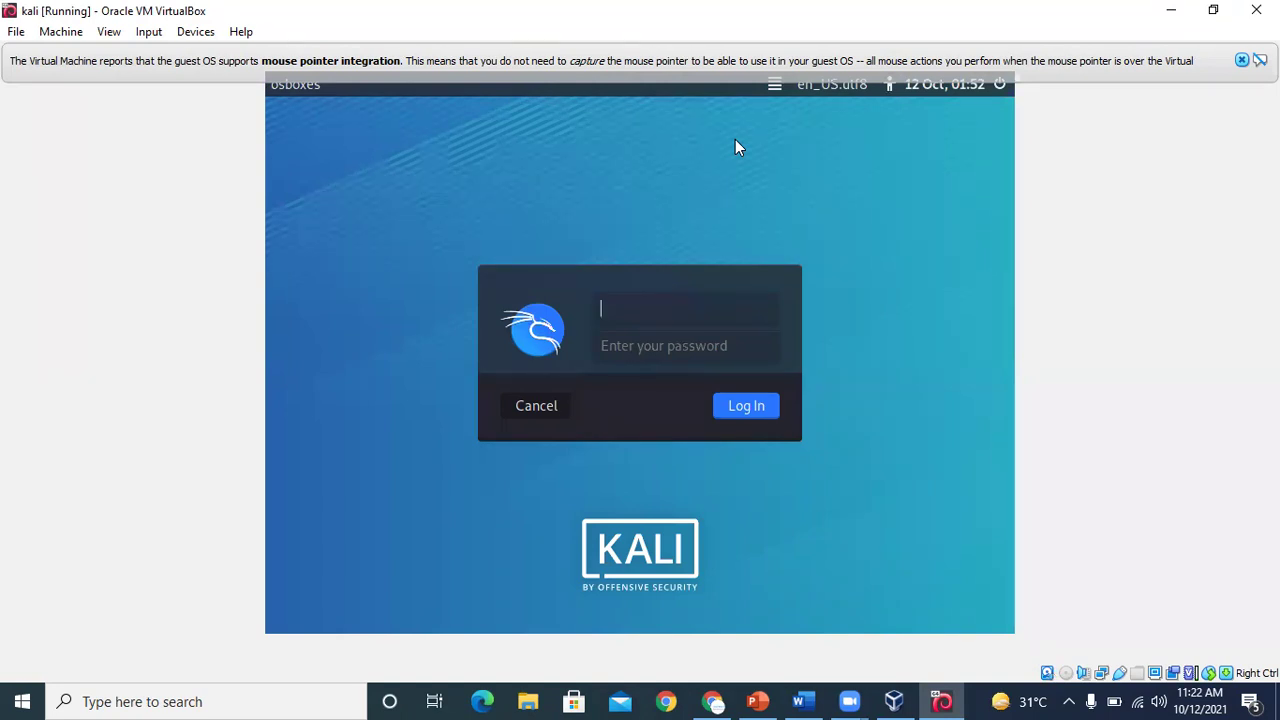
Log in with the Kali account's username and password, then close the mouse integration notice
{"action": "type", "text": "osboxes"}
{"action": "key", "text": "Tab"}
{"action": "type", "text": "osboxes.org"}
{"action": "key", "text": "Return"}
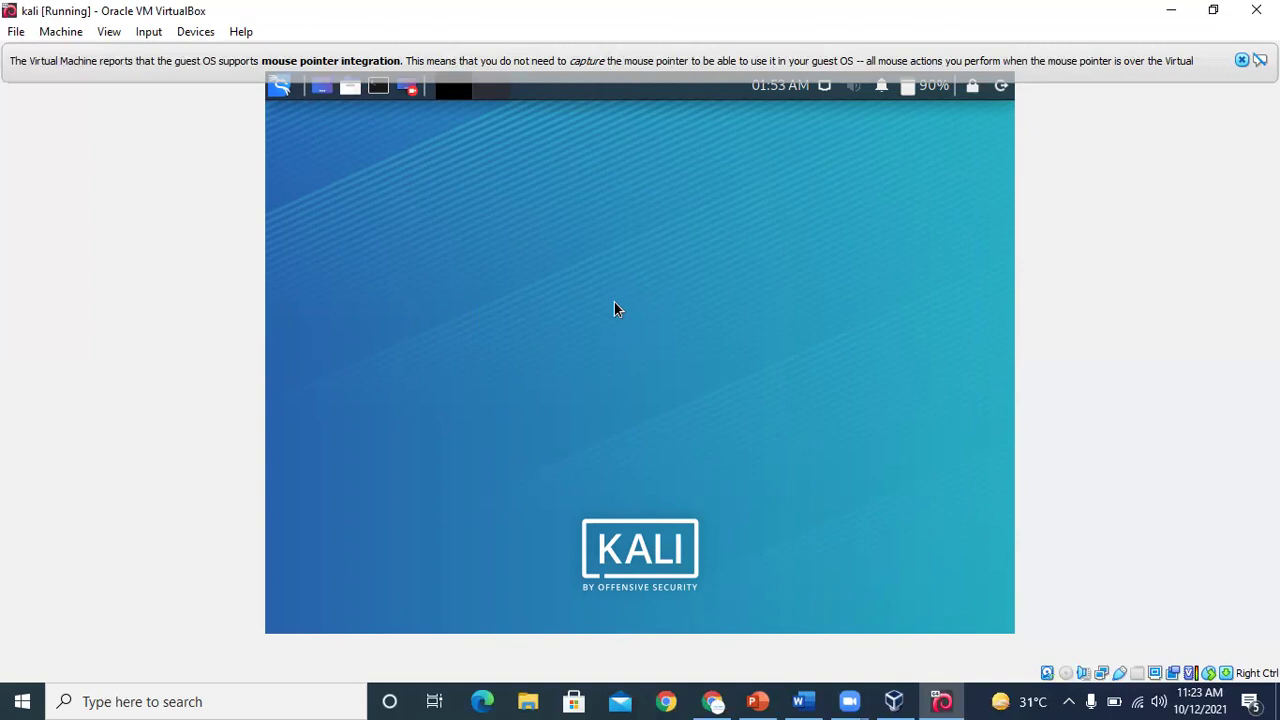
{"action": "left_click", "coordinate": [1241, 60]}
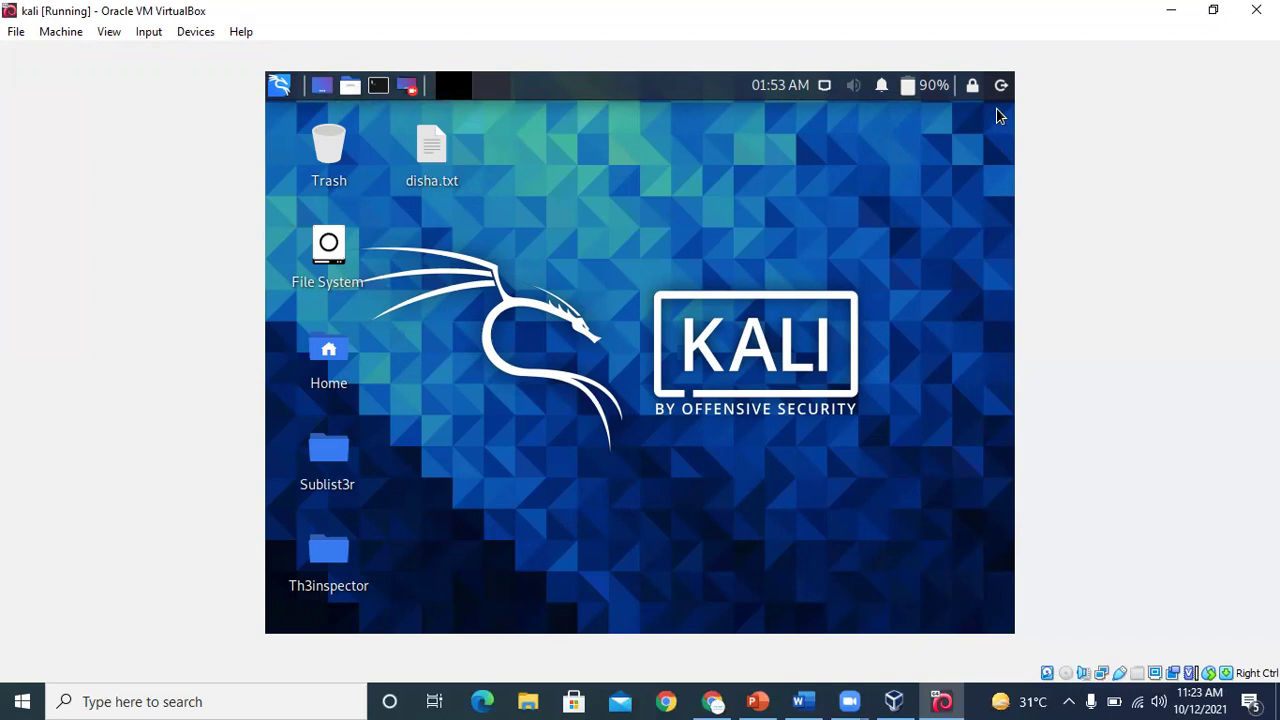
Search the Kali applications menu for 'malt' and launch Maltego Community Edition 4.2.14
{"action": "left_click", "coordinate": [284, 87]}
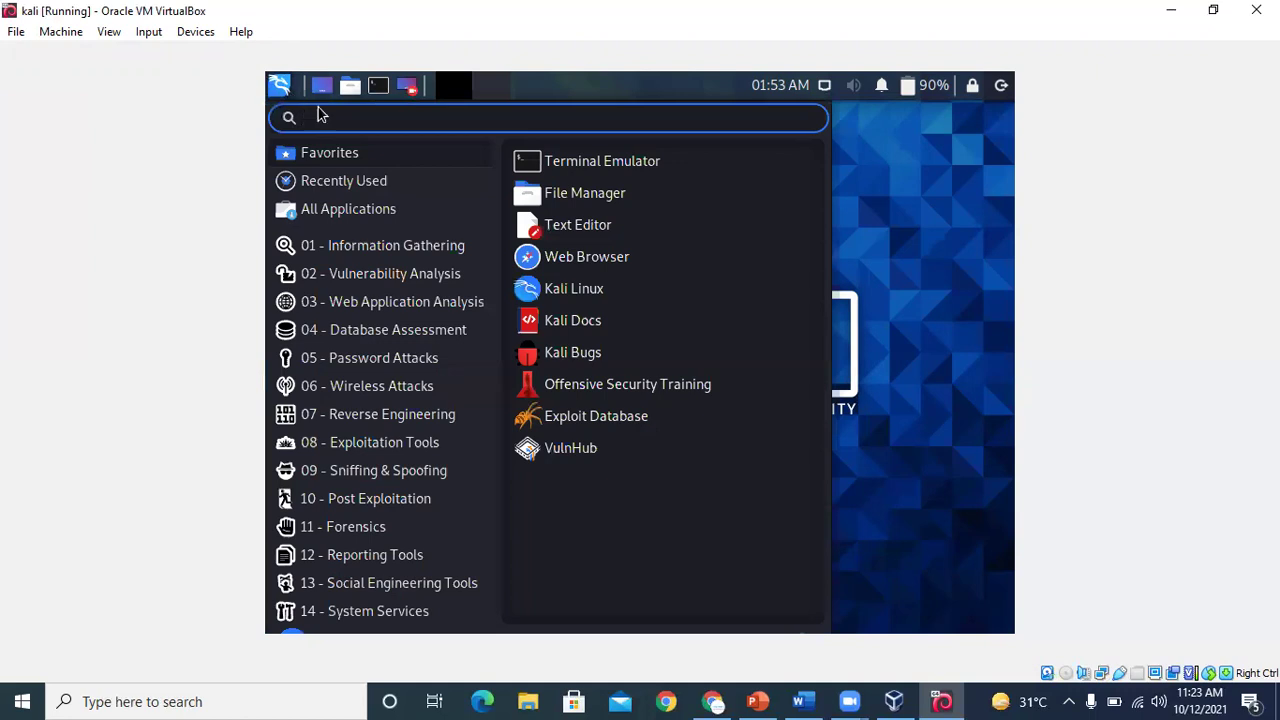
{"action": "type", "text": "malt"}
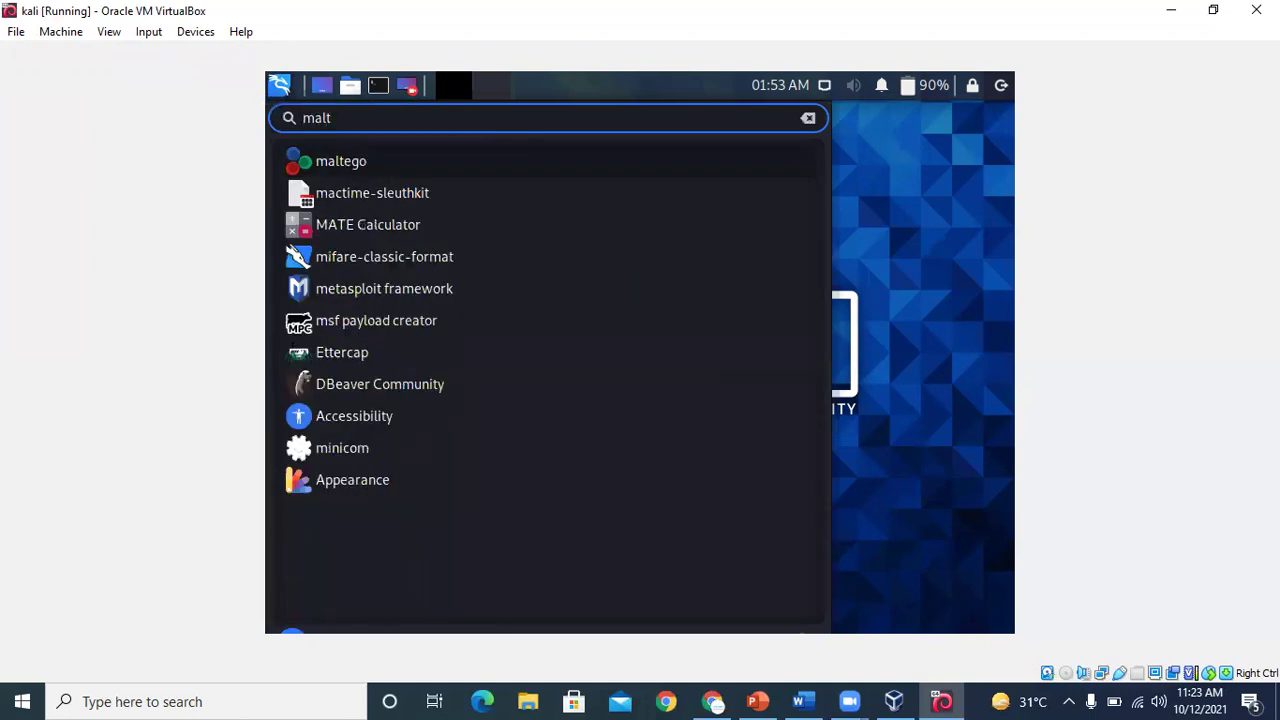
{"action": "key", "text": "Return"}
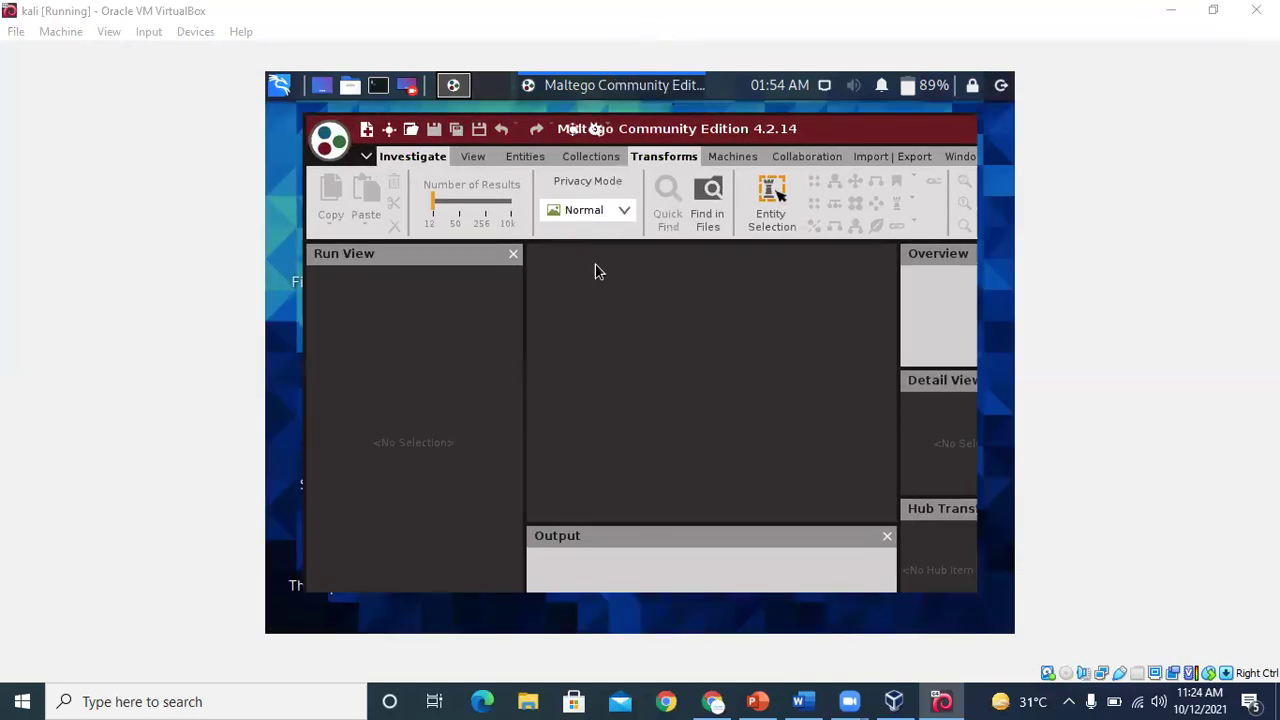
Minimise the Maltego window to the panel taskbar, revealing the Kali desktop
{"action": "left_click", "coordinate": [886, 545]}
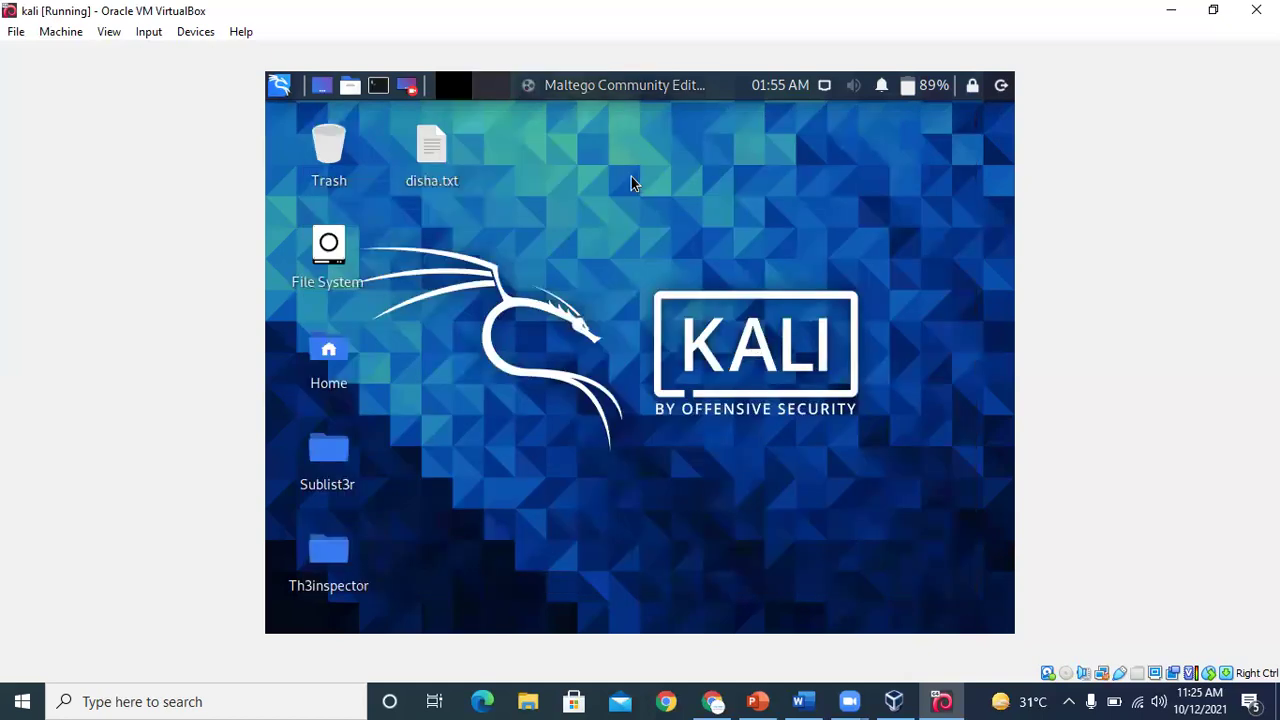
Restore Maltego from the taskbar, showing the blank New Graph (2) tab
{"action": "left_click", "coordinate": [619, 85]}
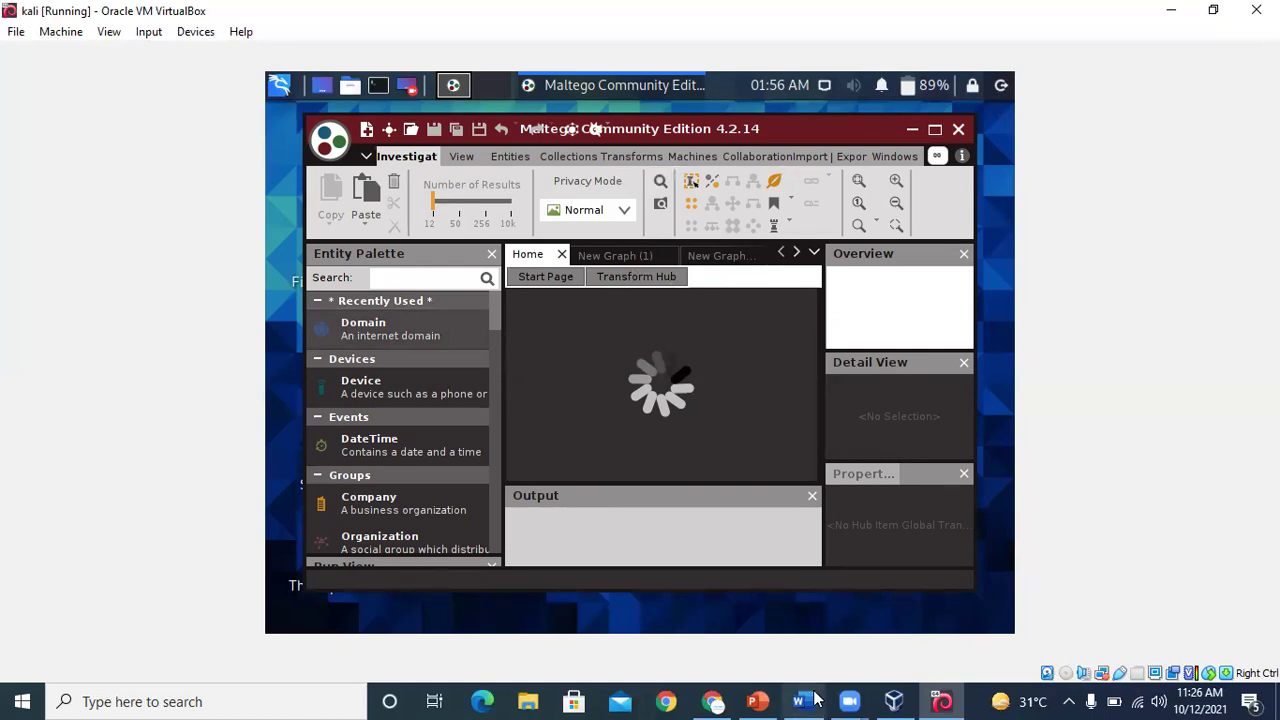
{"action": "mouse_move", "coordinate": [800, 699]}
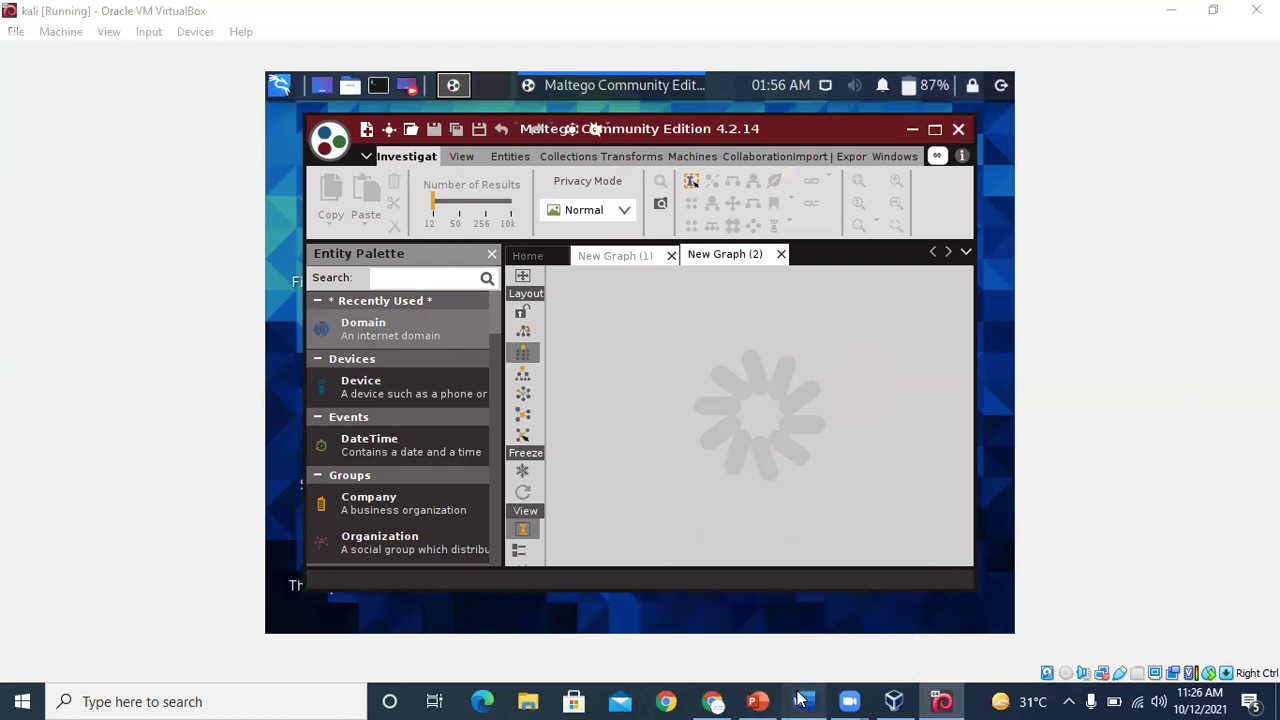
{"action": "left_click", "coordinate": [786, 565]}
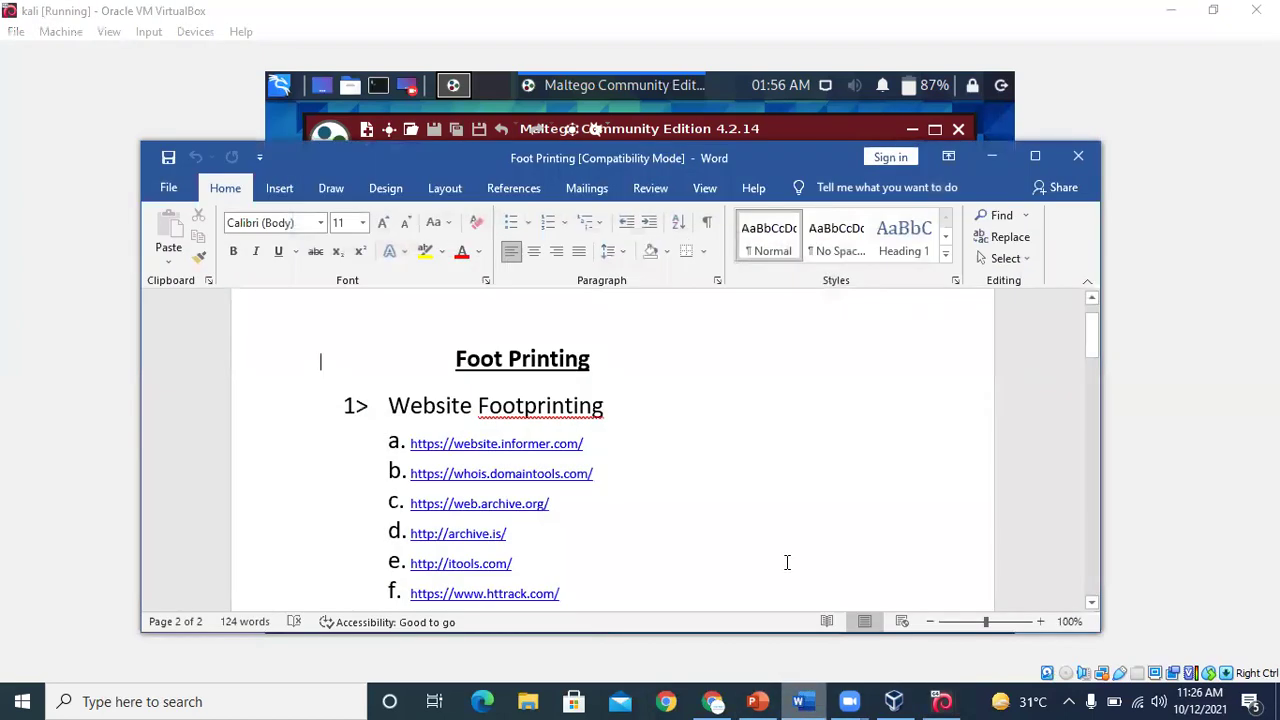
{"action": "left_click", "coordinate": [1035, 156]}
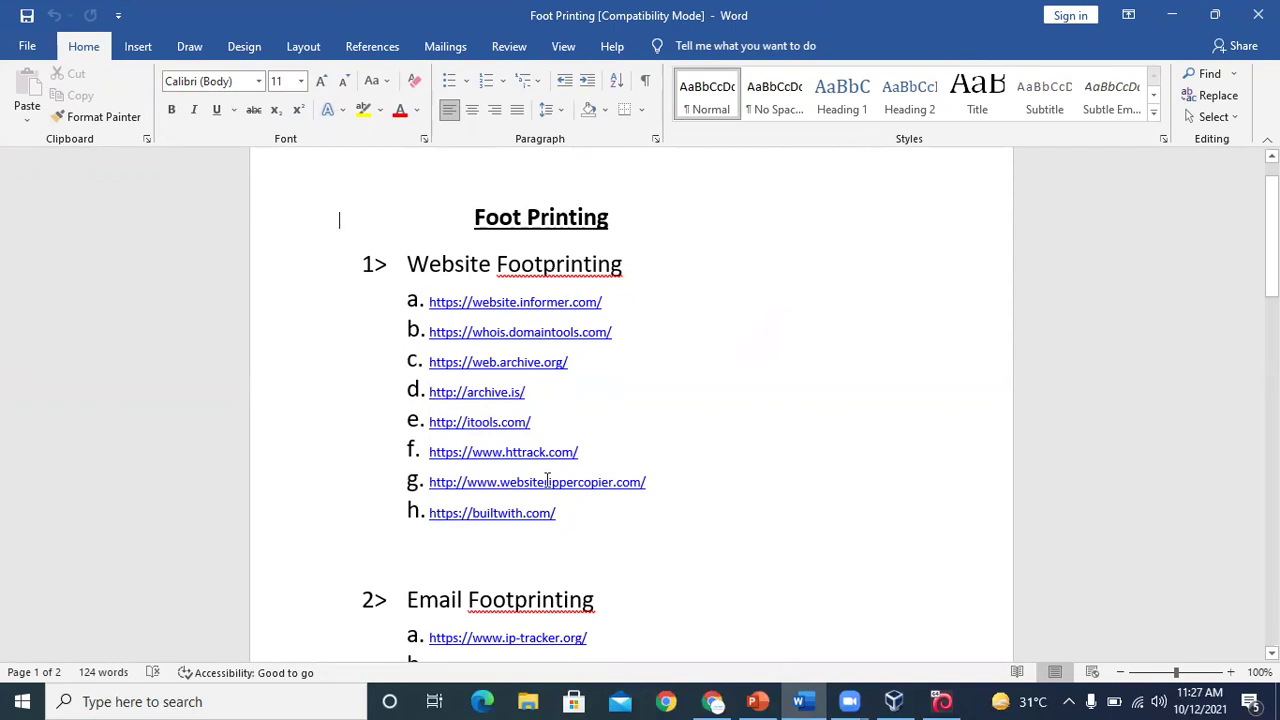
{"action": "left_click", "coordinate": [614, 300]}
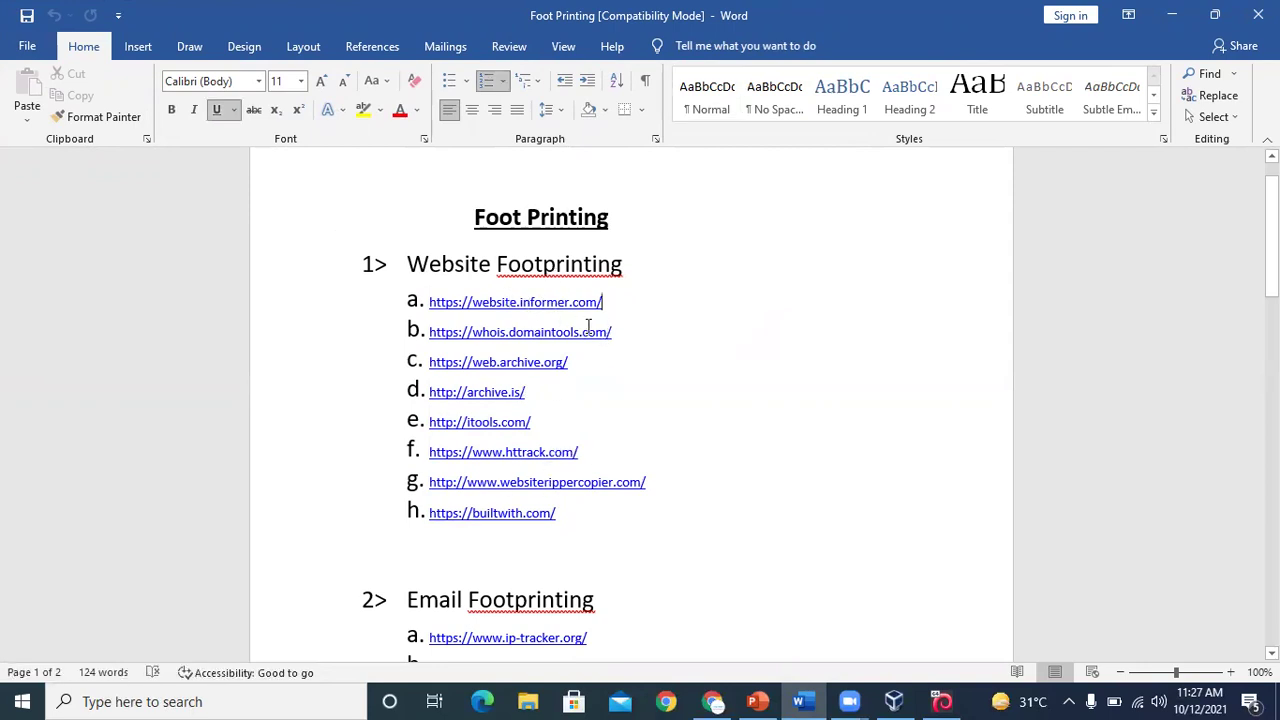
{"action": "left_click_drag", "start_coordinate": [603, 302], "coordinate": [617, 302]}
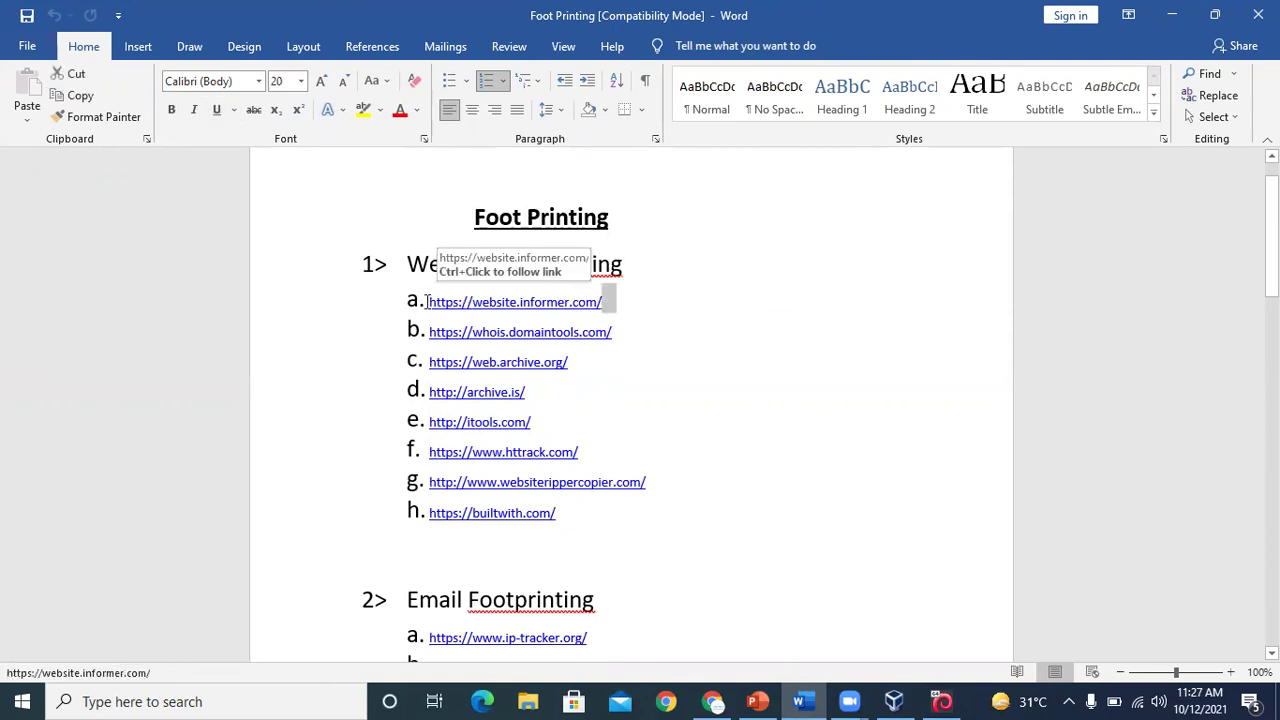
{"action": "left_click_drag", "start_coordinate": [429, 303], "coordinate": [603, 313]}
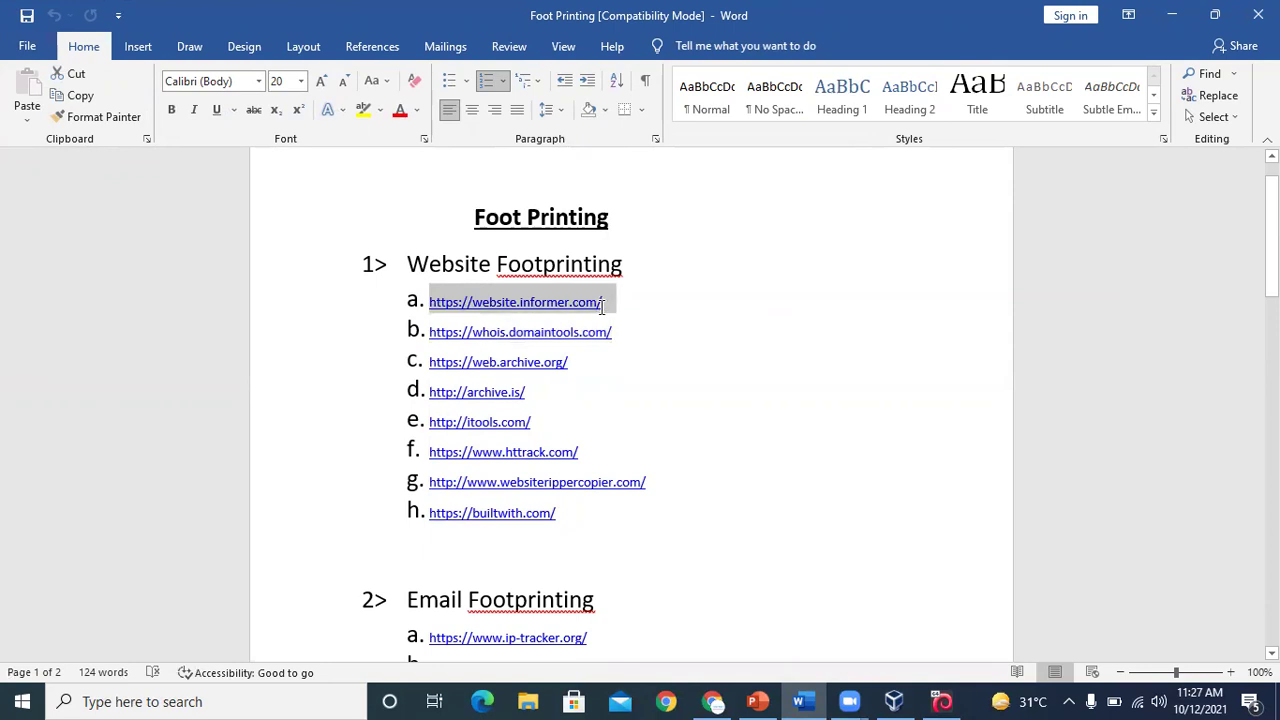
{"action": "key", "text": "ctrl+c"}
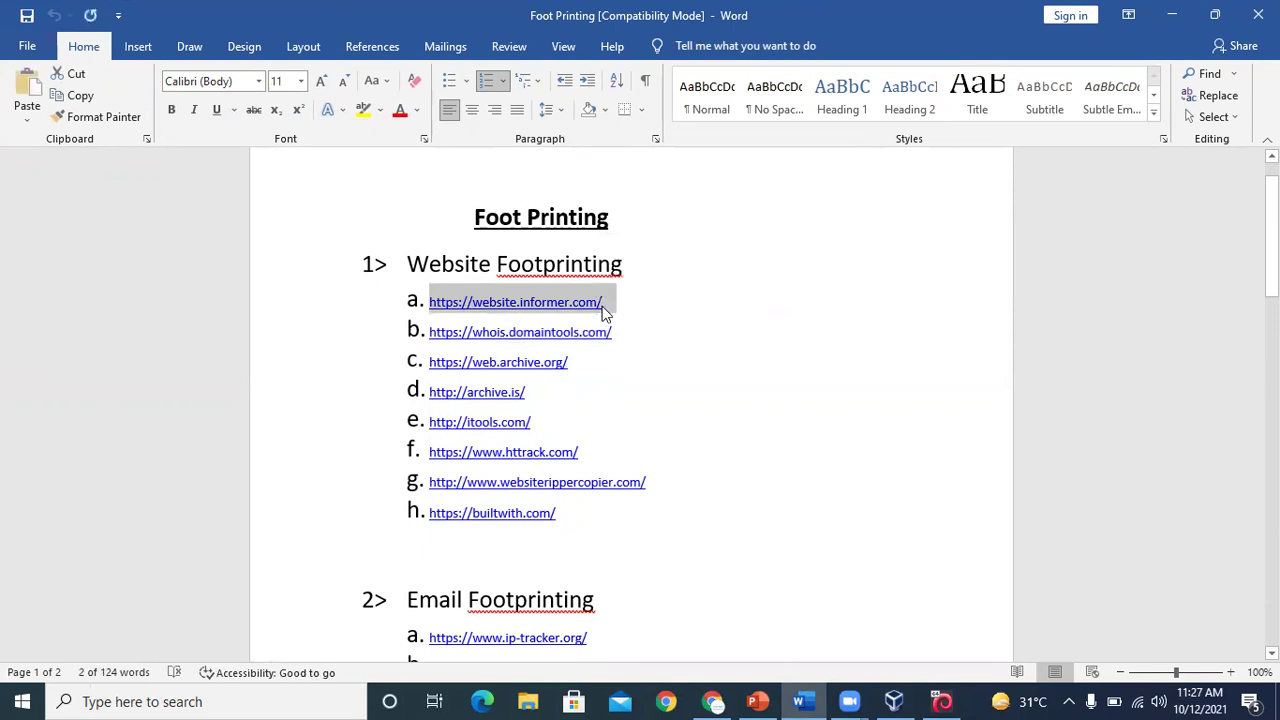
{"action": "mouse_move", "coordinate": [714, 700]}
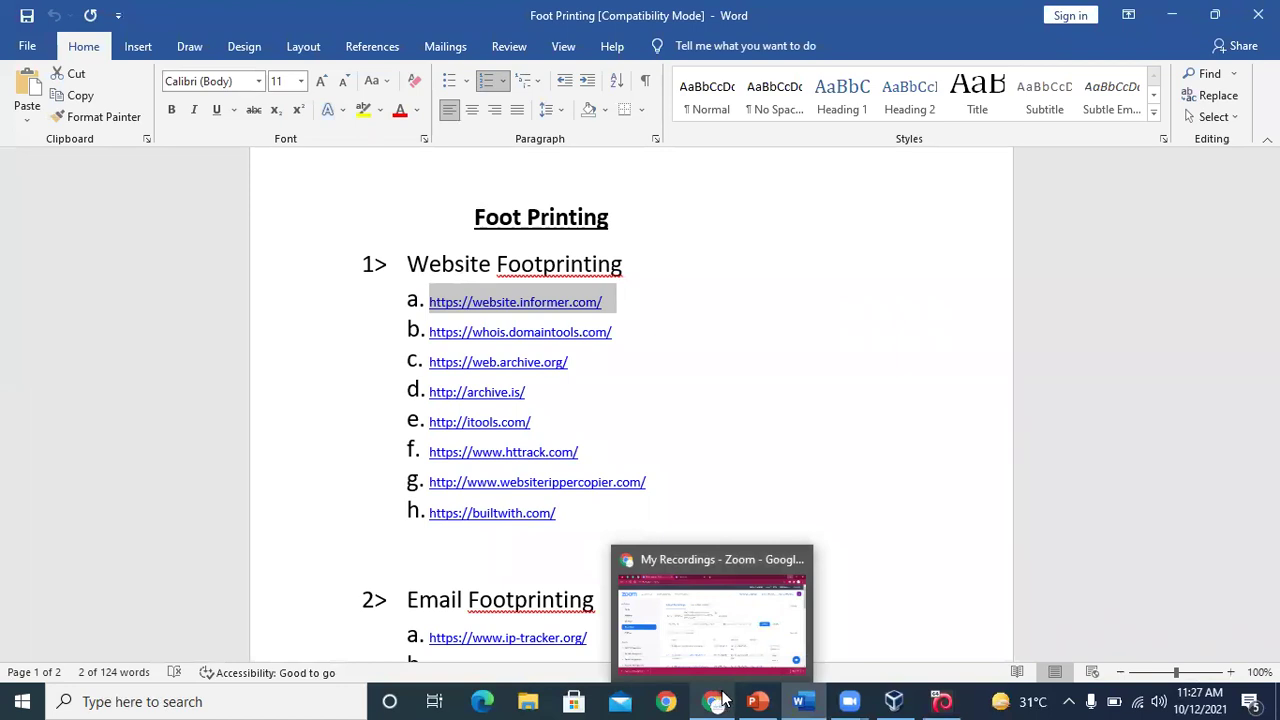
Load Website Informer in a new Chrome tab, removing the stray 'a.' prefix from the pasted URL
{"action": "left_click", "coordinate": [714, 700]}
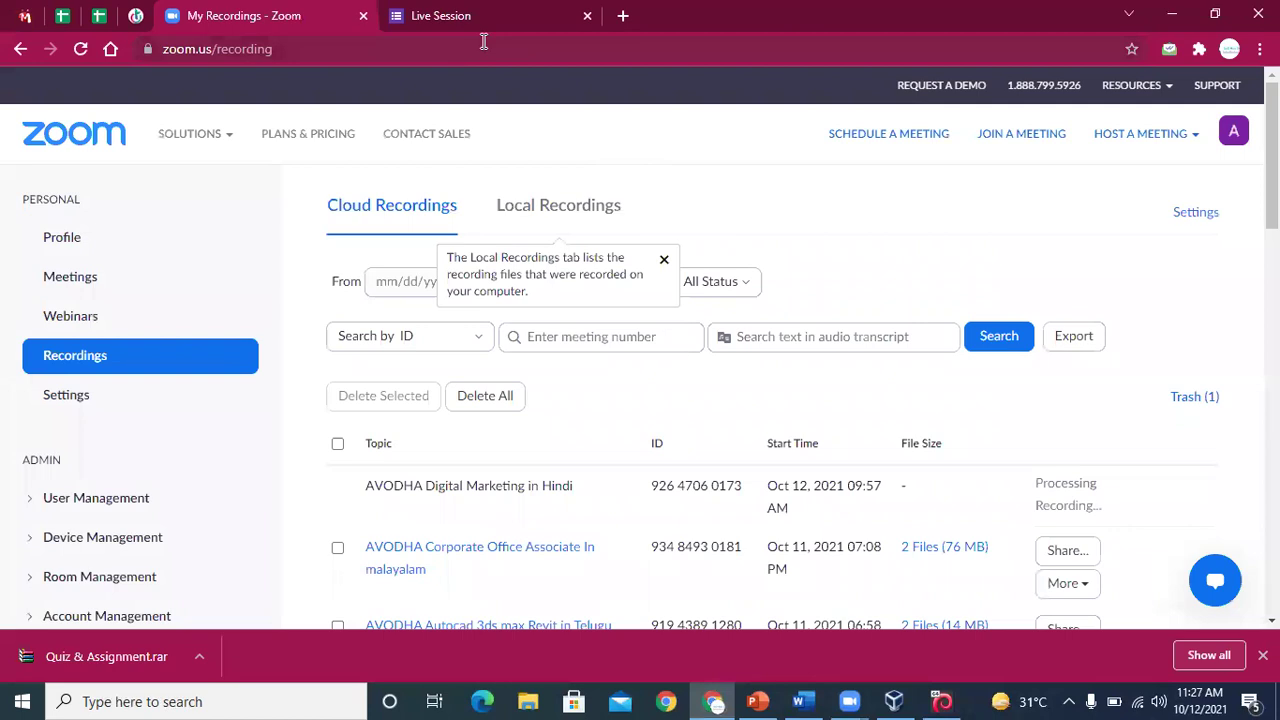
{"action": "left_click", "coordinate": [622, 16]}
{"action": "left_click", "coordinate": [386, 49]}
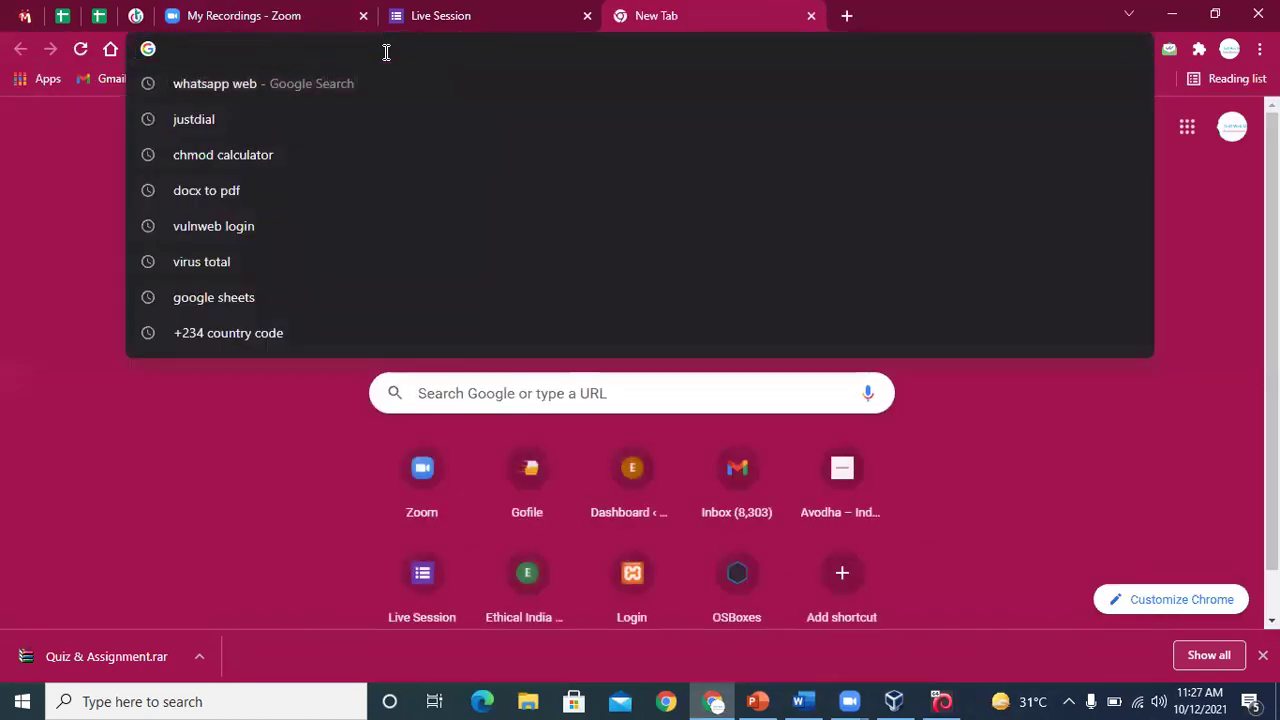
{"action": "key", "text": "Left"}
{"action": "key", "text": "Left"}
{"action": "key", "text": "Left"}
{"action": "key", "text": "Left"}
{"action": "key", "text": "Left"}
{"action": "key", "text": "Left"}
{"action": "key", "text": "Left"}
{"action": "key", "text": "Left"}
{"action": "key", "text": "Left"}
{"action": "key", "text": "Left"}
{"action": "key", "text": "Left"}
{"action": "key", "text": "Left"}
{"action": "key", "text": "Left"}
{"action": "key", "text": "Left"}
{"action": "key", "text": "Left"}
{"action": "key", "text": "Left"}
{"action": "key", "text": "Left"}
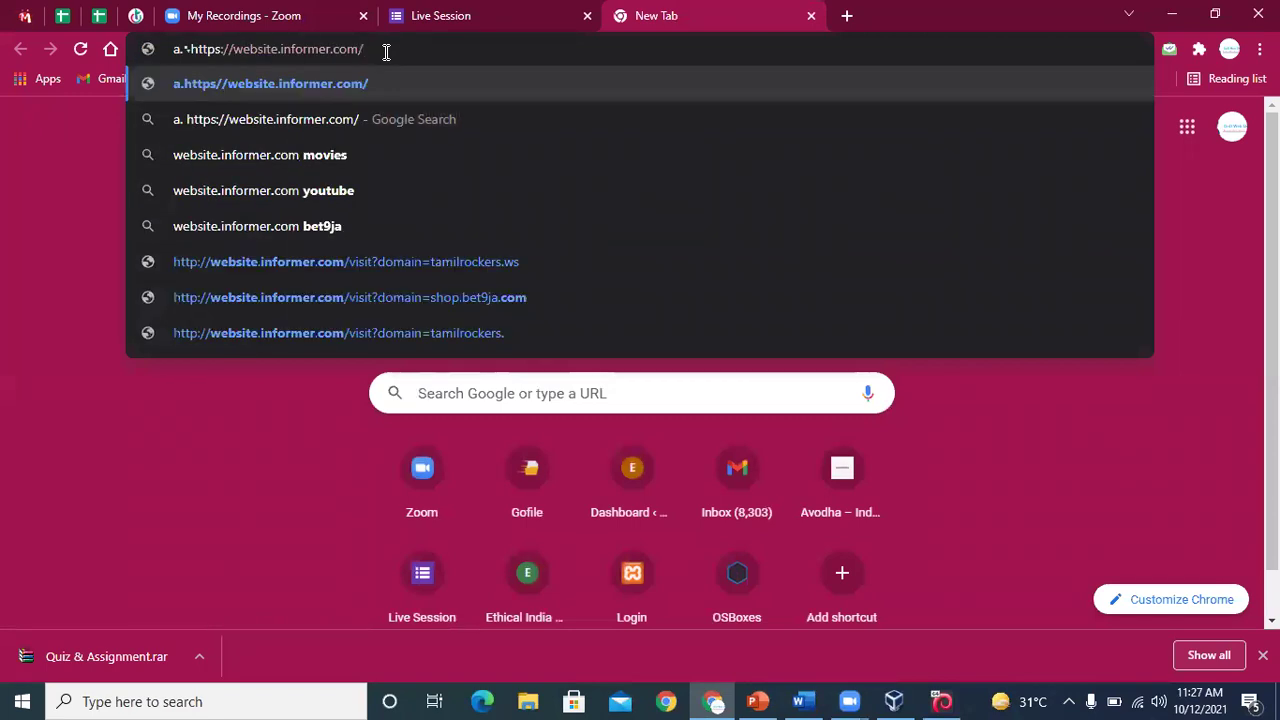
{"action": "key", "text": "Left"}
{"action": "key", "text": "Left"}
{"action": "key", "text": "Left"}
{"action": "key", "text": "BackSpace"}
{"action": "key", "text": "BackSpace"}
{"action": "key", "text": "BackSpace"}
{"action": "key", "text": "Return"}
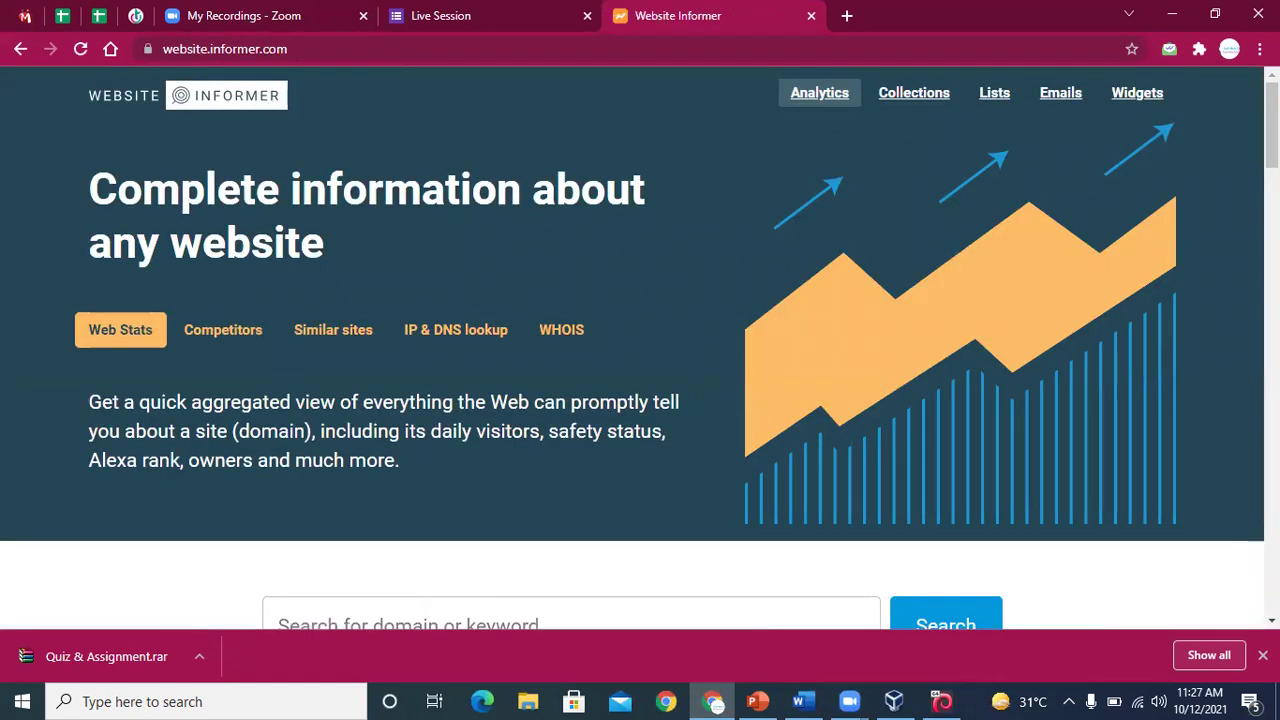
Search Website Informer for youtube.com
{"action": "scroll", "coordinate": [464, 420], "scroll_direction": "down", "scroll_amount": 3}
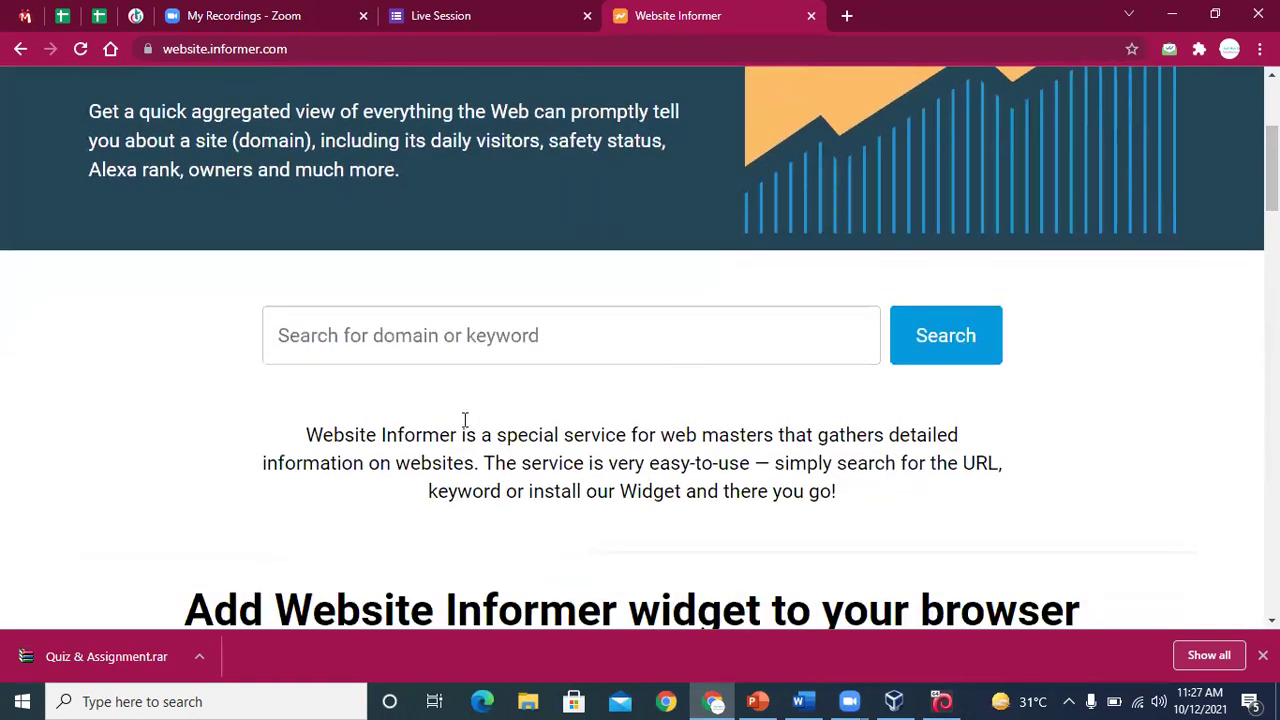
{"action": "left_click", "coordinate": [476, 342]}
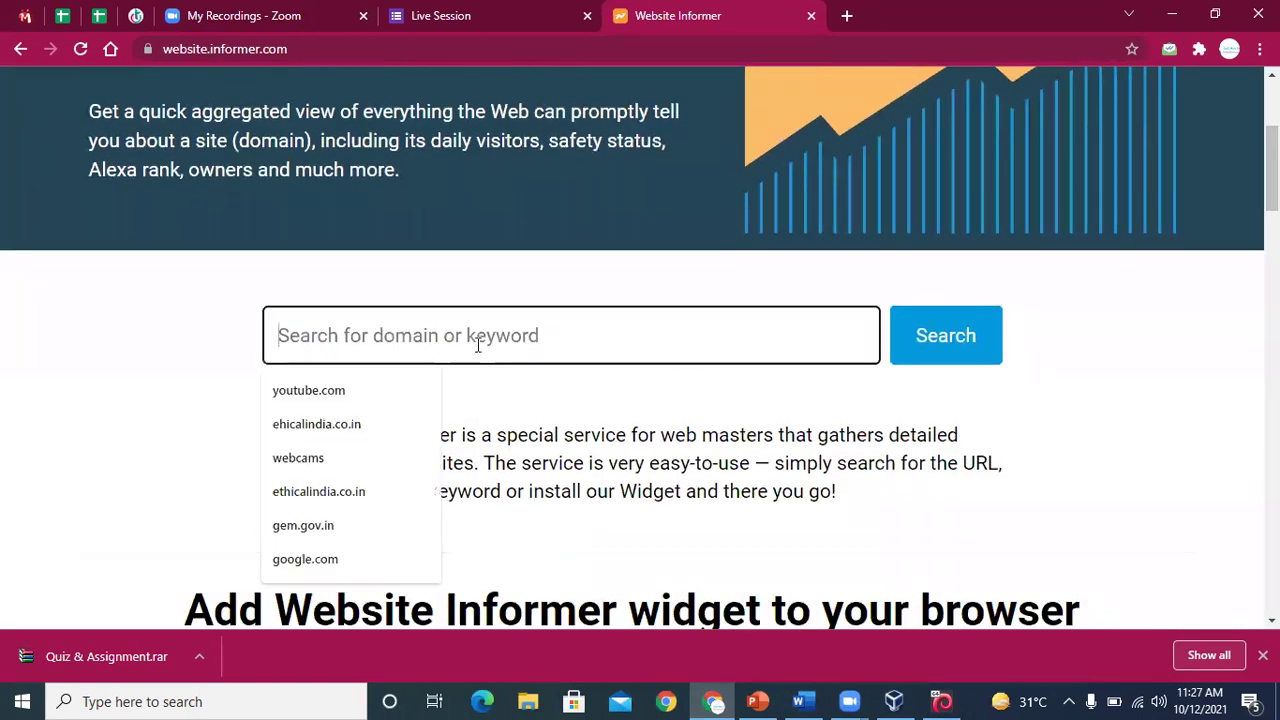
{"action": "left_click", "coordinate": [323, 395]}
{"action": "left_click", "coordinate": [957, 363]}
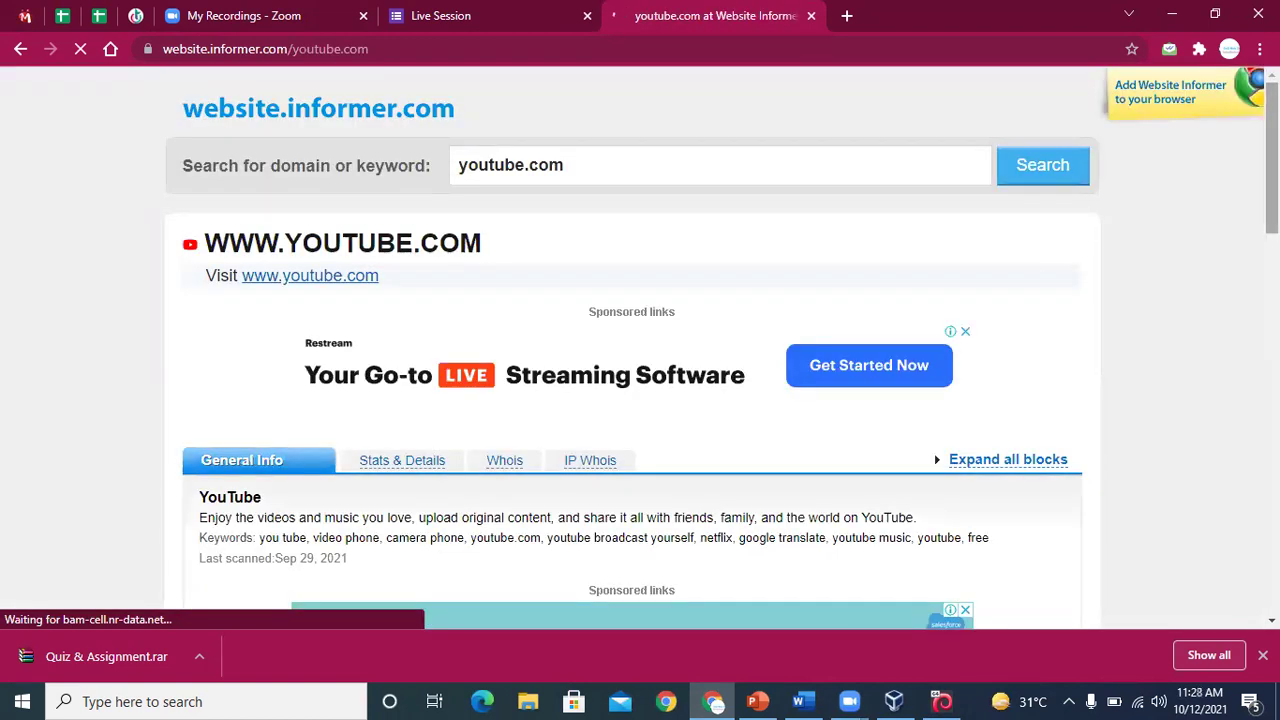
{"action": "scroll", "coordinate": [640, 350], "scroll_direction": "down", "scroll_amount": 3}
{"action": "scroll", "coordinate": [640, 350], "scroll_direction": "down", "scroll_amount": 2}
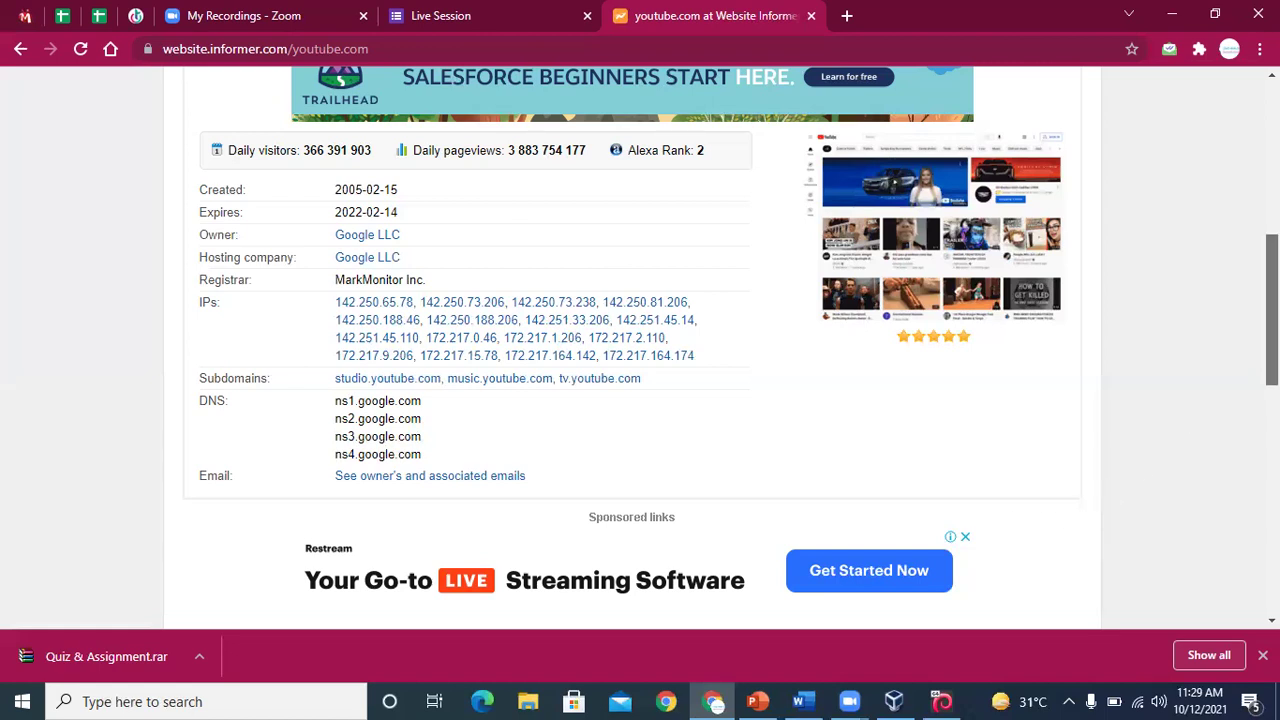
{"action": "scroll", "coordinate": [1272, 310], "scroll_direction": "up", "scroll_amount": 5}
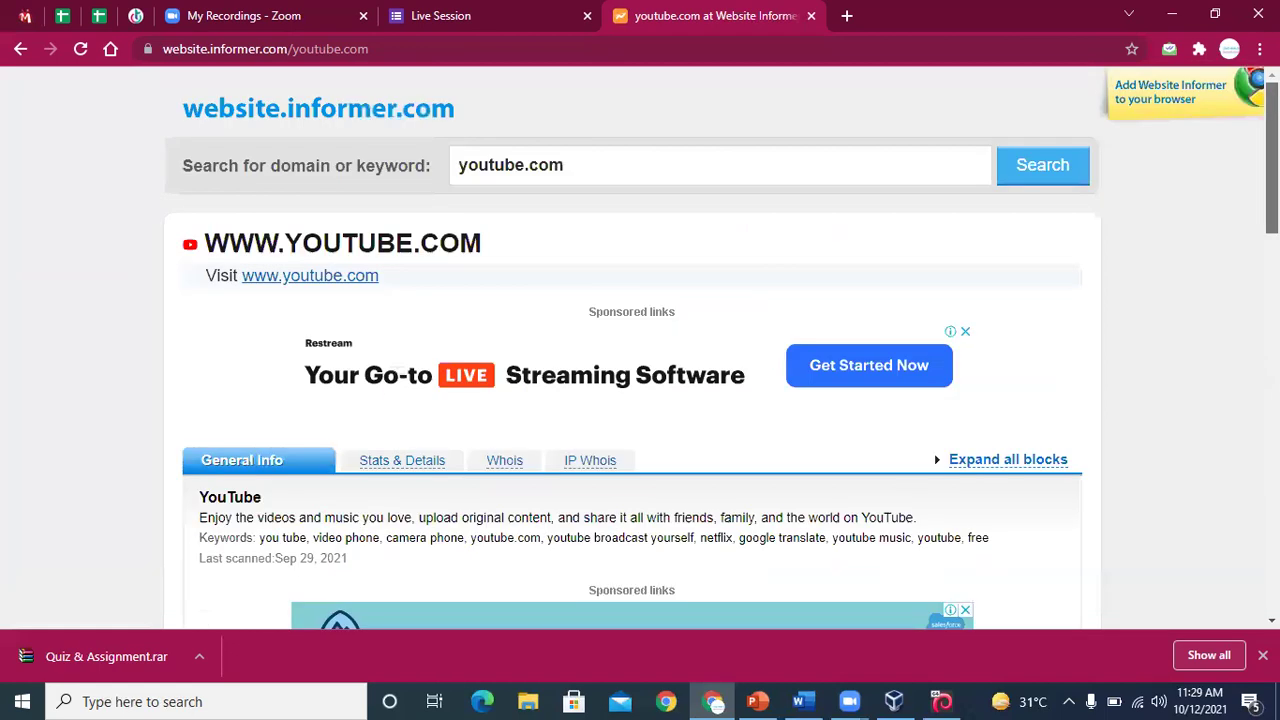
View youtube.com's traffic details, scroll back up to General Info, and switch to the Kali VM
{"action": "left_click", "coordinate": [394, 461]}
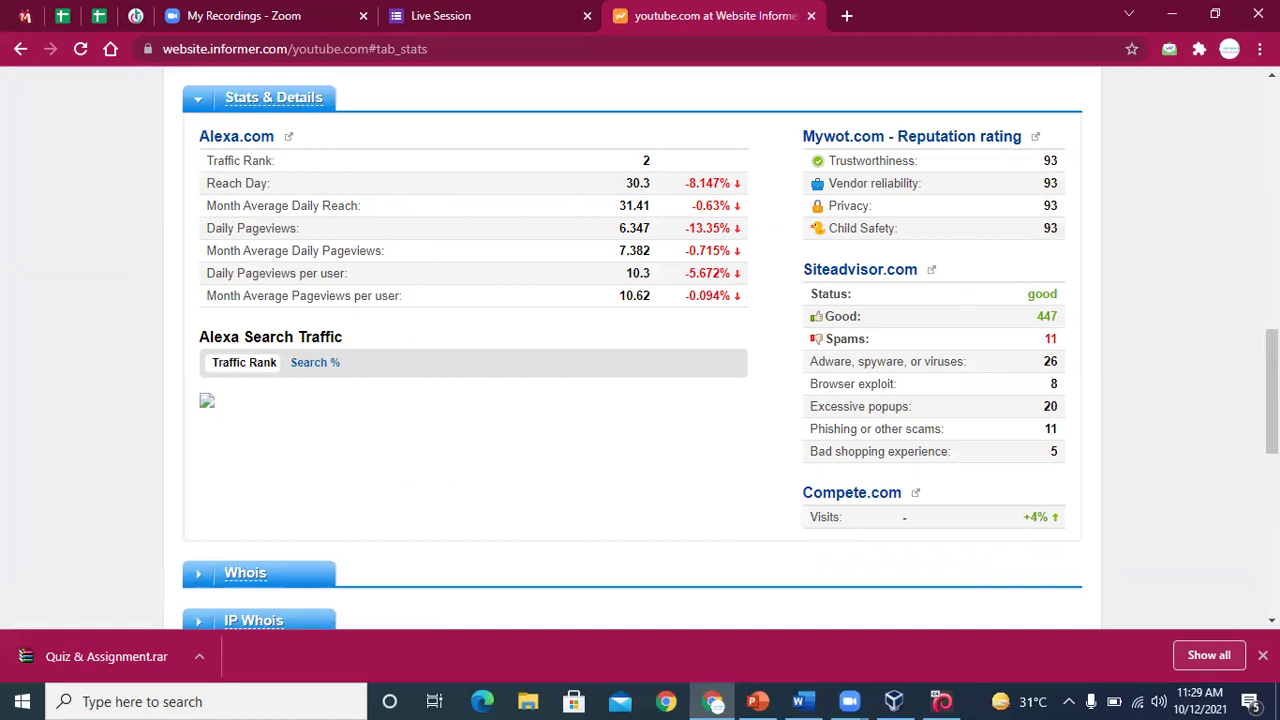
{"action": "left_click_drag", "start_coordinate": [1272, 391], "coordinate": [1272, 140]}
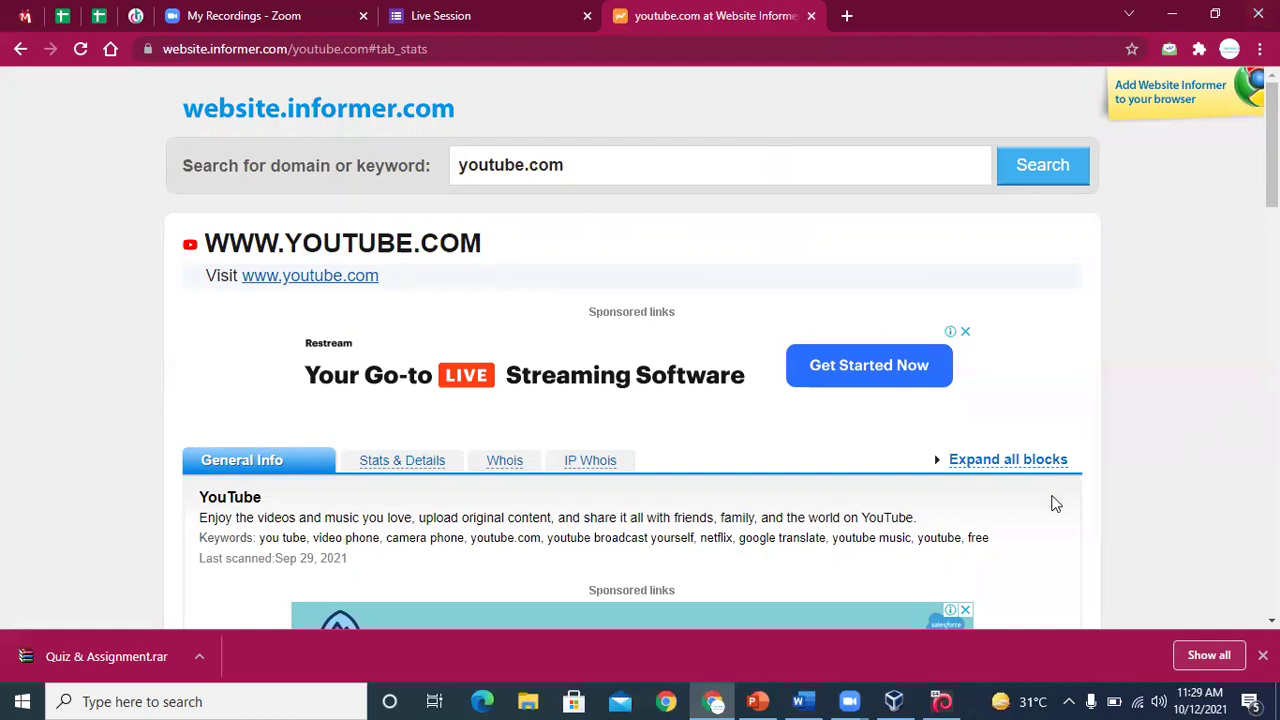
{"action": "left_click", "coordinate": [941, 701]}
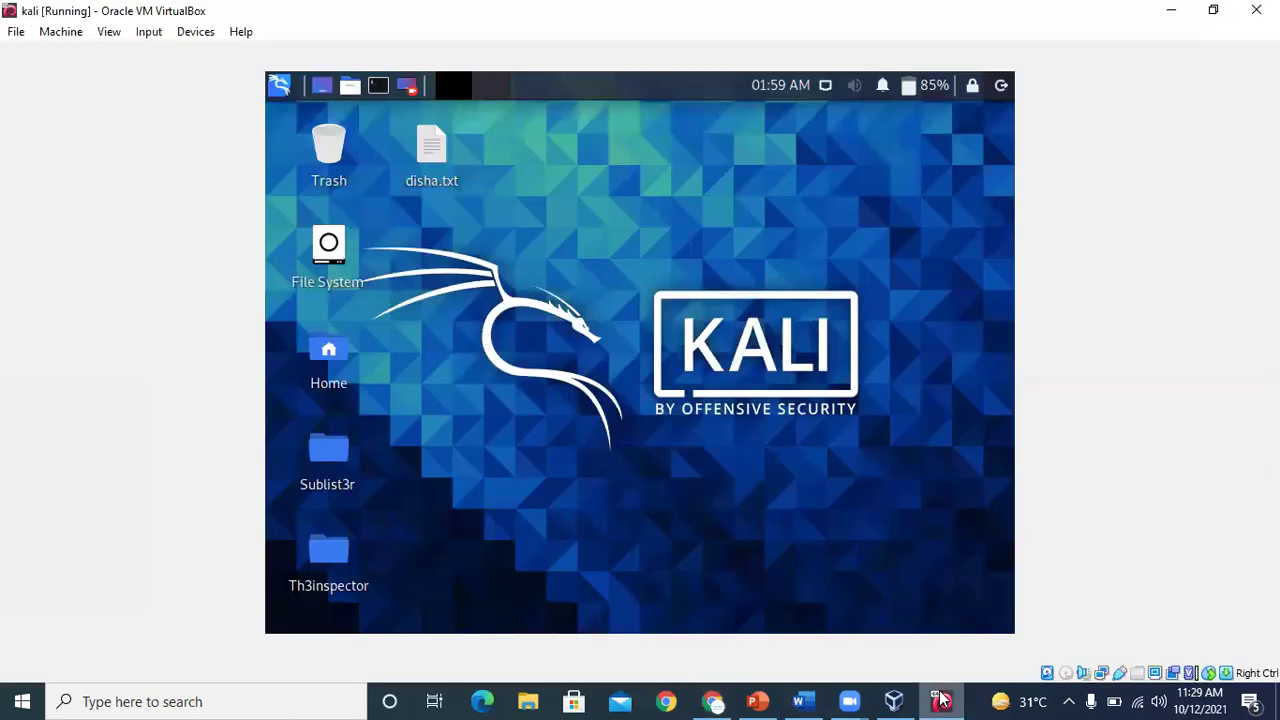
Search the Kali menu for 'mal' to confirm Maltego is installed, then minimise the VM window
{"action": "left_click", "coordinate": [280, 87]}
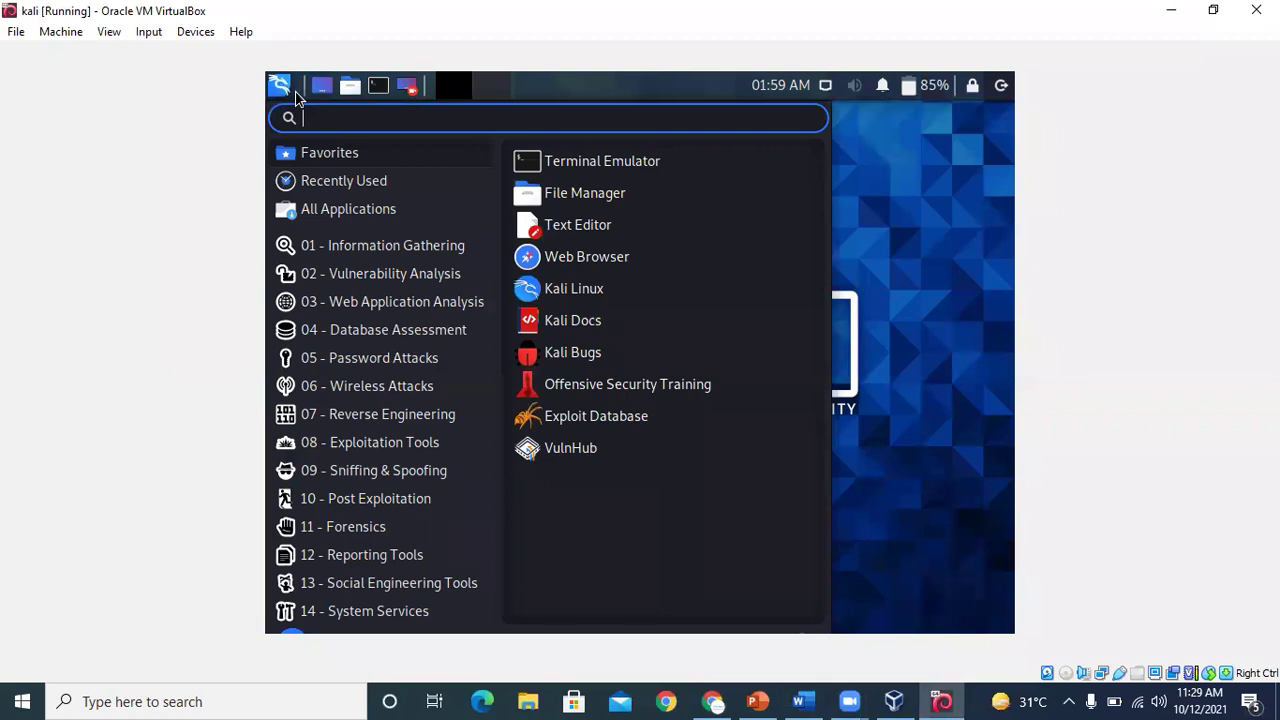
{"action": "type", "text": "mal"}
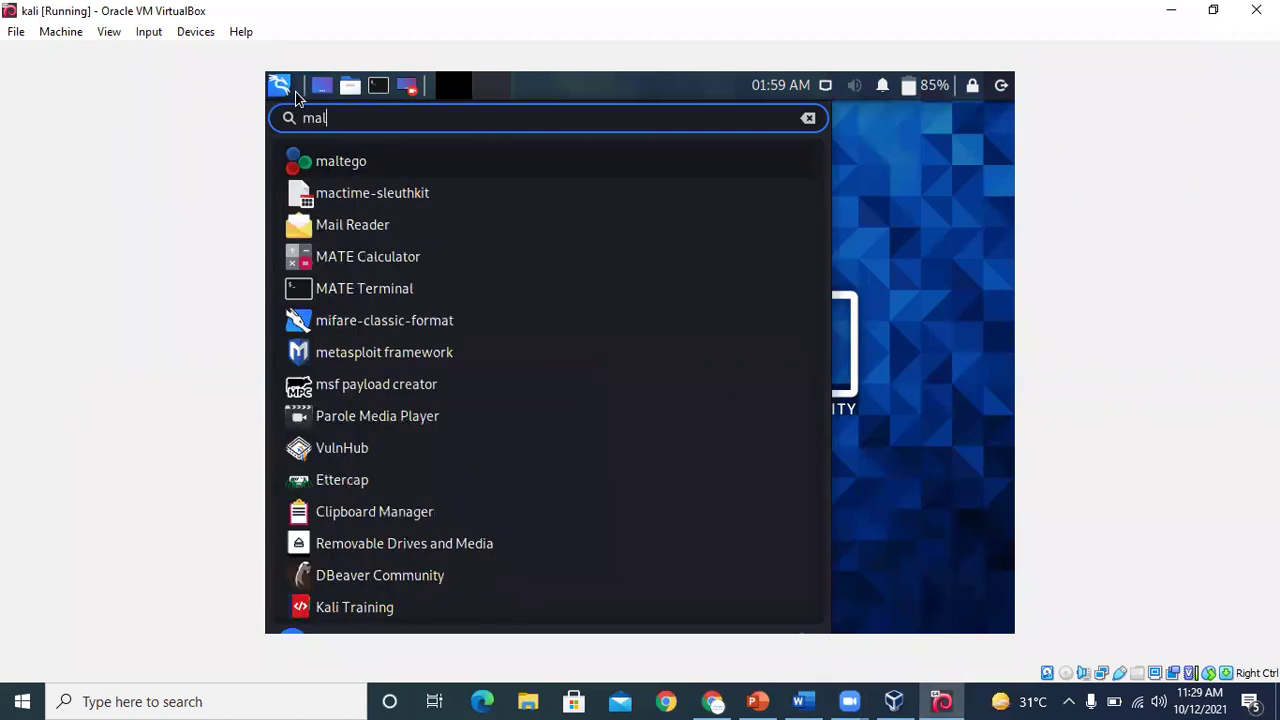
{"action": "key", "text": "Return"}
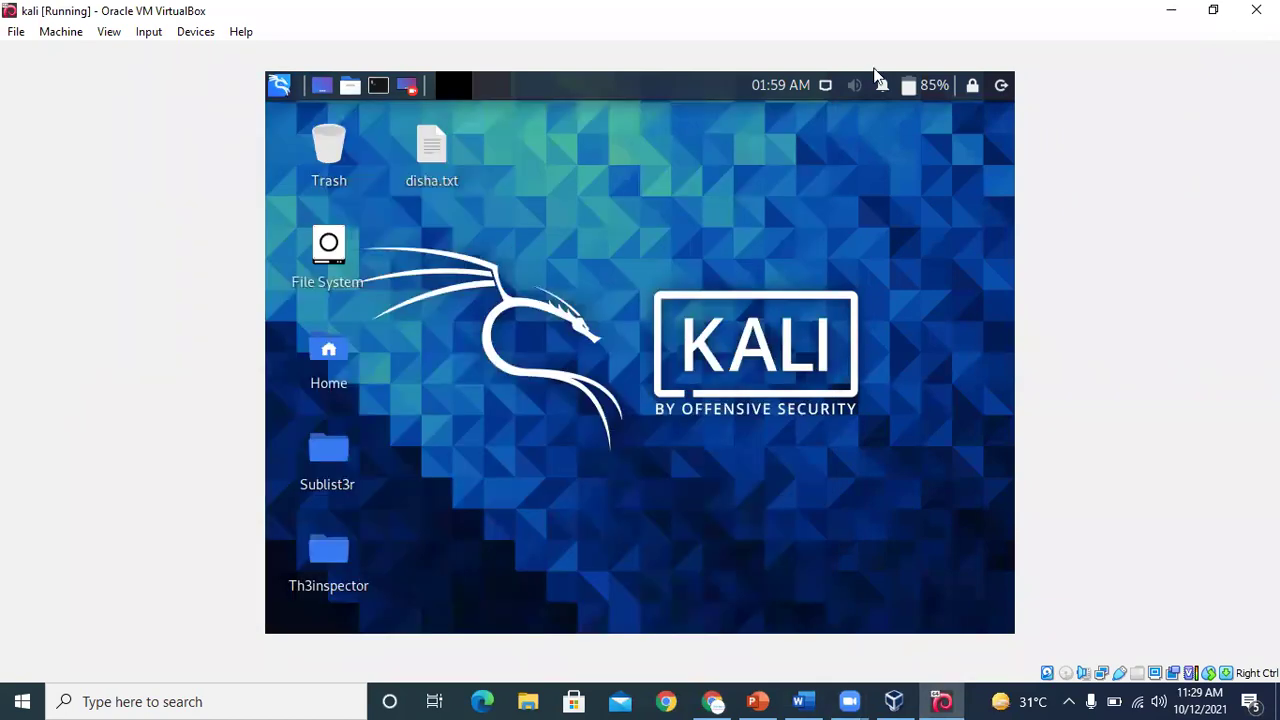
{"action": "left_click", "coordinate": [1176, 12]}
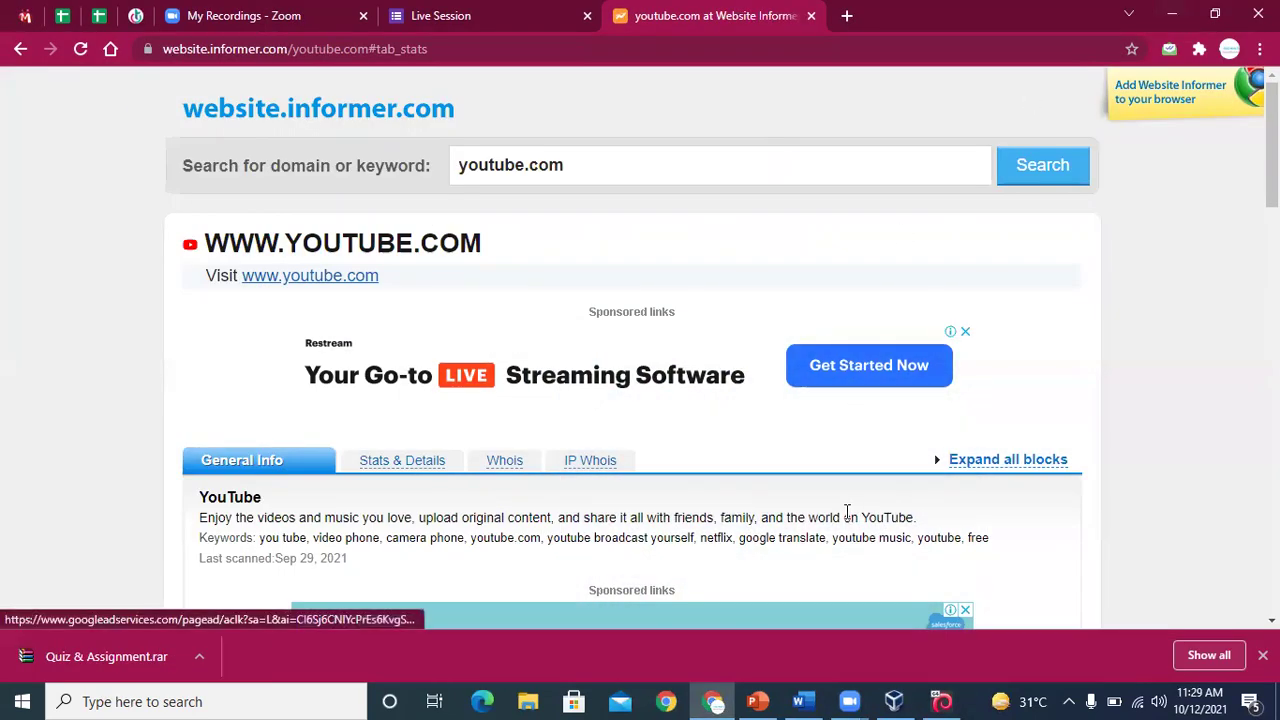
Copy the web.archive.org link from the Word Foot Printing notes into a new Chrome tab's address bar
{"action": "left_click", "coordinate": [799, 701]}
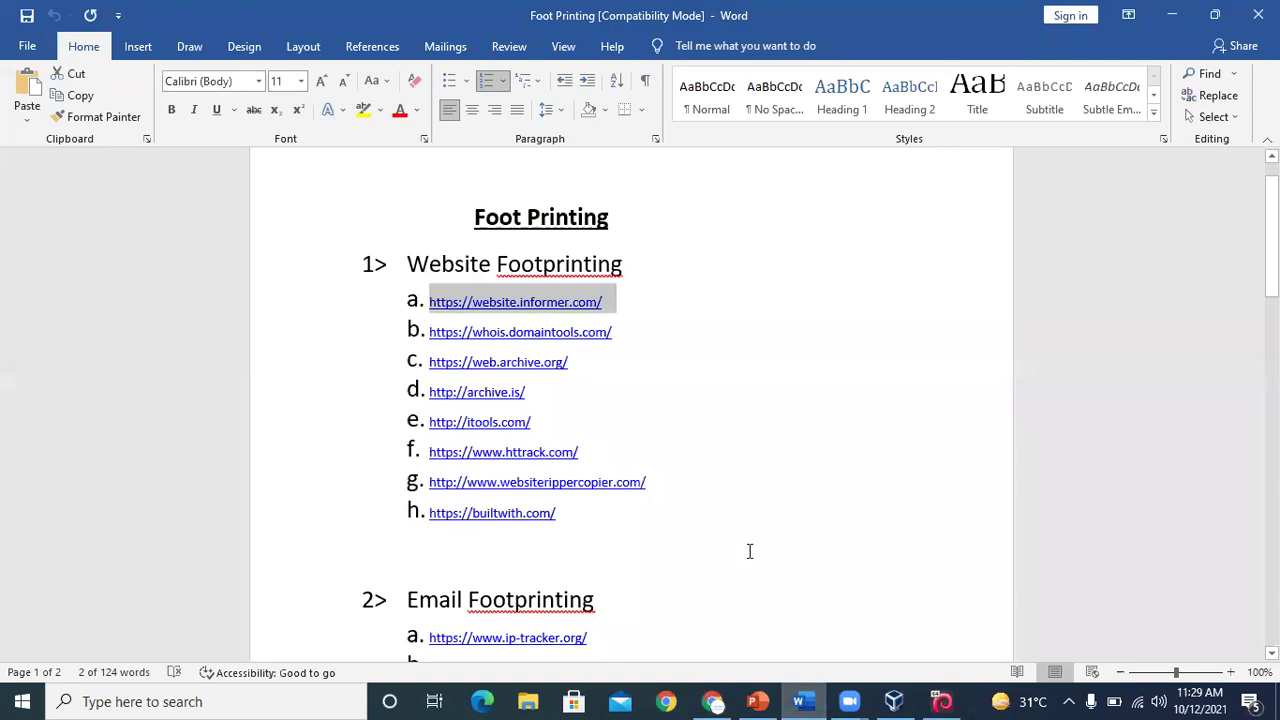
{"action": "left_click", "coordinate": [585, 422]}
{"action": "left_click_drag", "start_coordinate": [577, 355], "coordinate": [443, 376]}
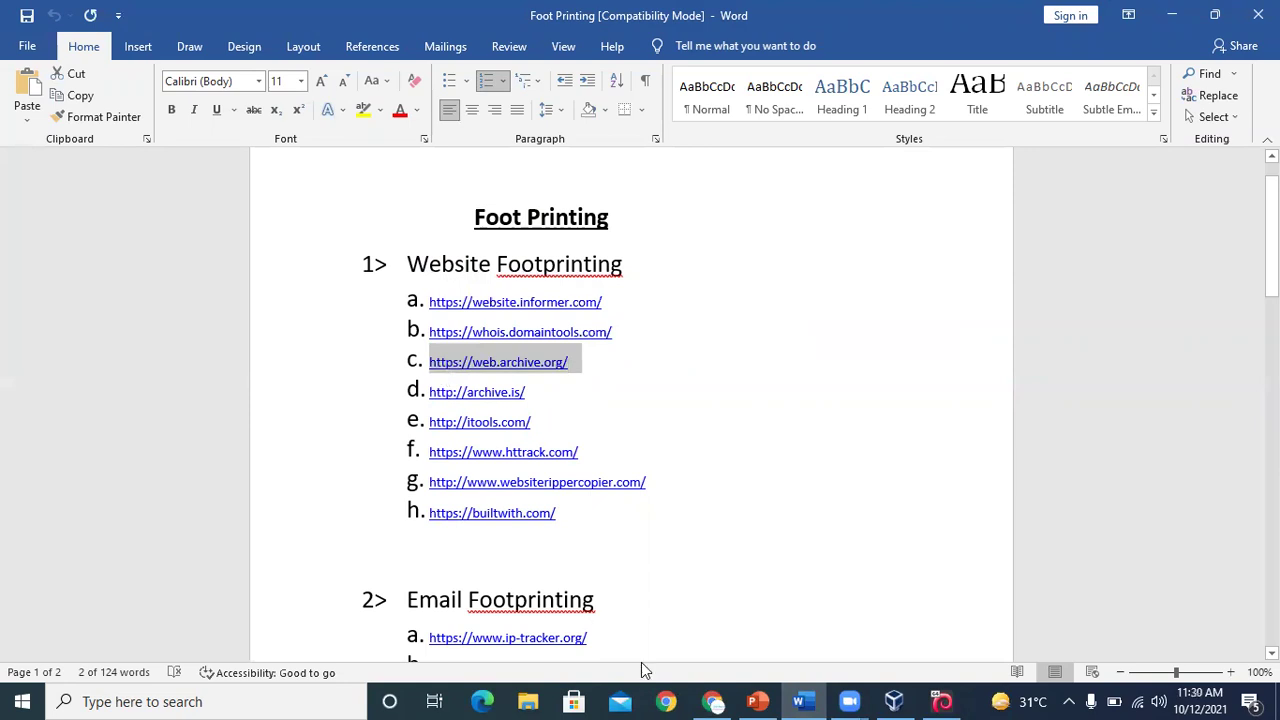
{"action": "left_click", "coordinate": [712, 701]}
{"action": "left_click", "coordinate": [848, 17]}
{"action": "left_click", "coordinate": [693, 49]}
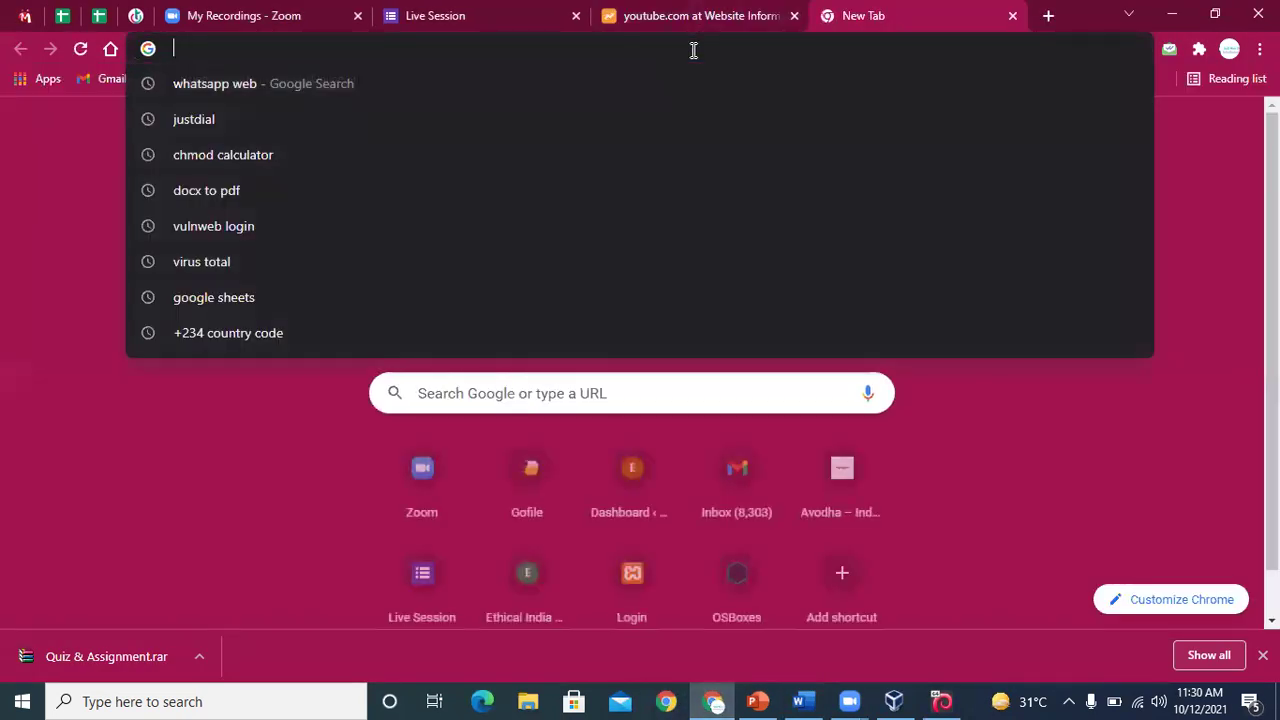
{"action": "type", "text": "c.•https://web.archive.org/"}
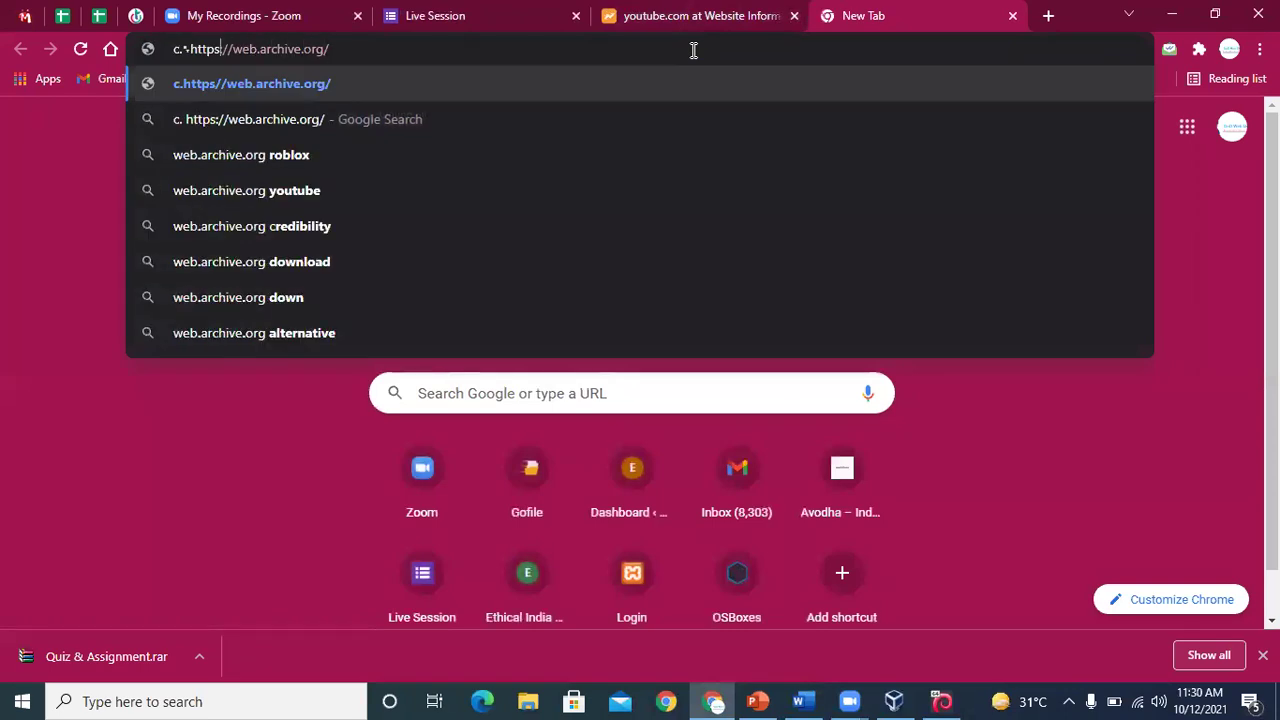
Strip the stray prefix, load web.archive.org, and close the Website Informer youtube.com tab
{"action": "key", "text": "Home"}
{"action": "key", "text": "Delete"}
{"action": "key", "text": "Delete"}
{"action": "key", "text": "Delete"}
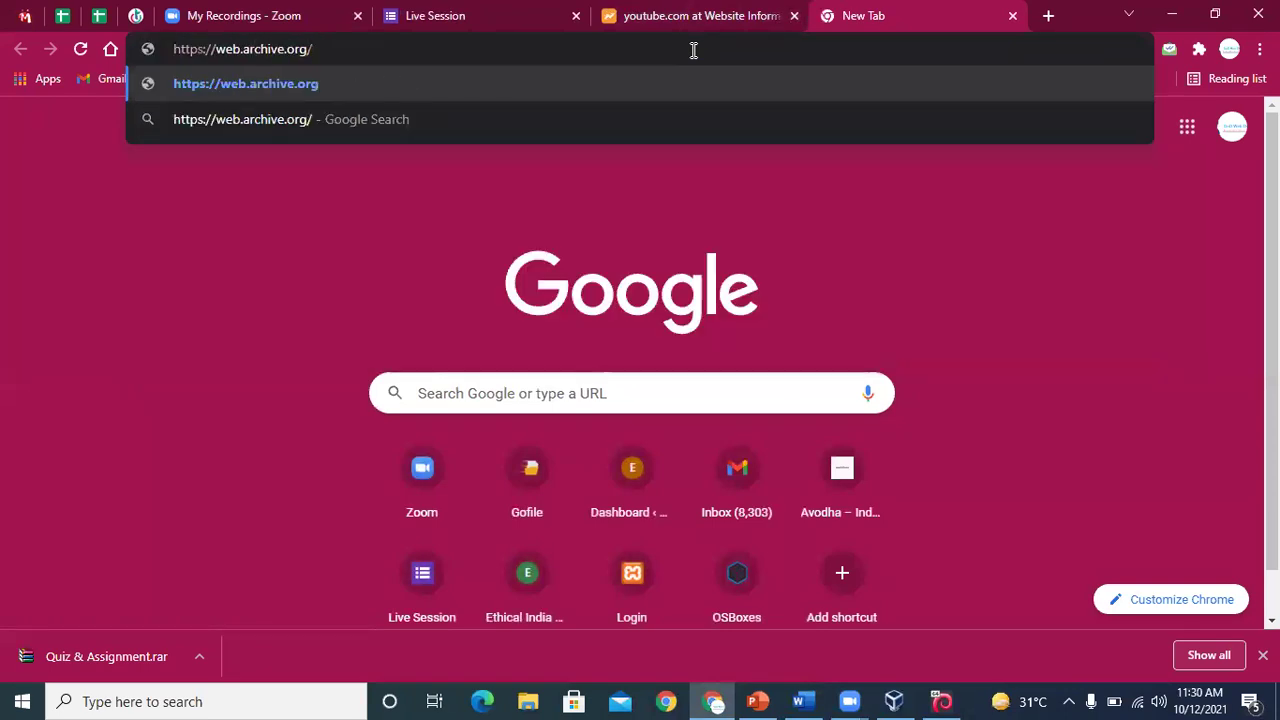
{"action": "key", "text": "Return"}
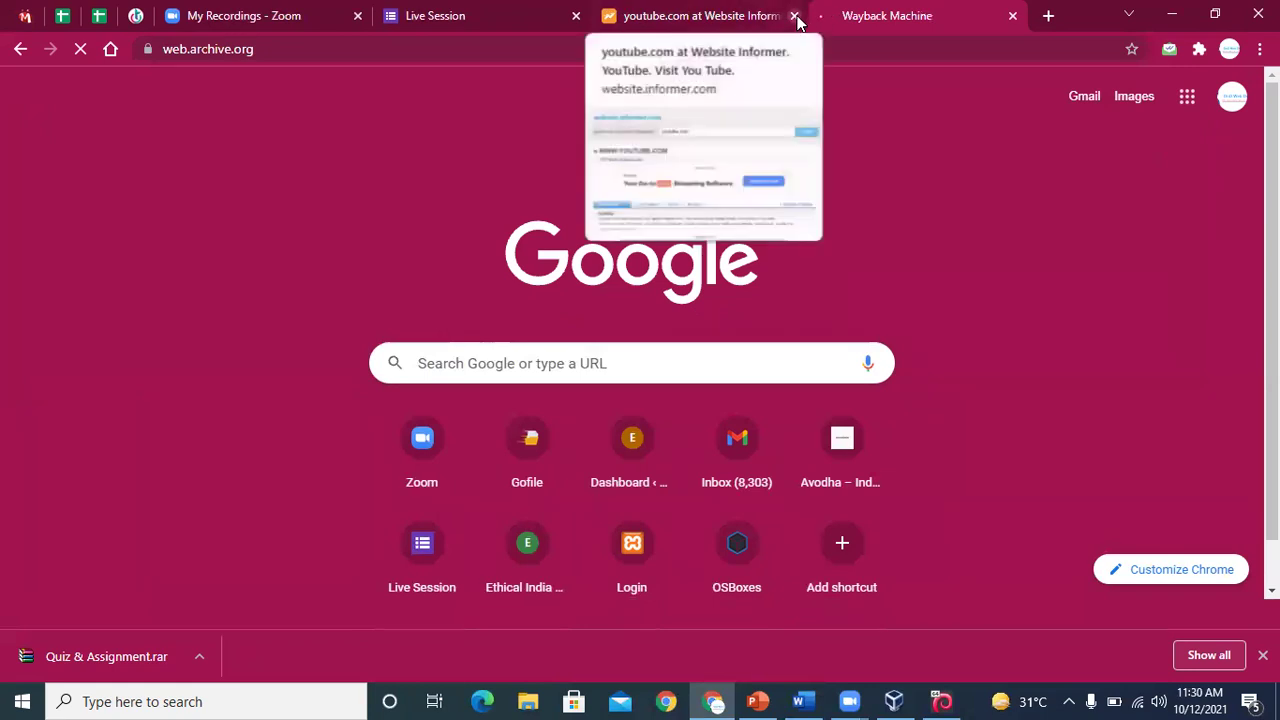
{"action": "left_click", "coordinate": [794, 16]}
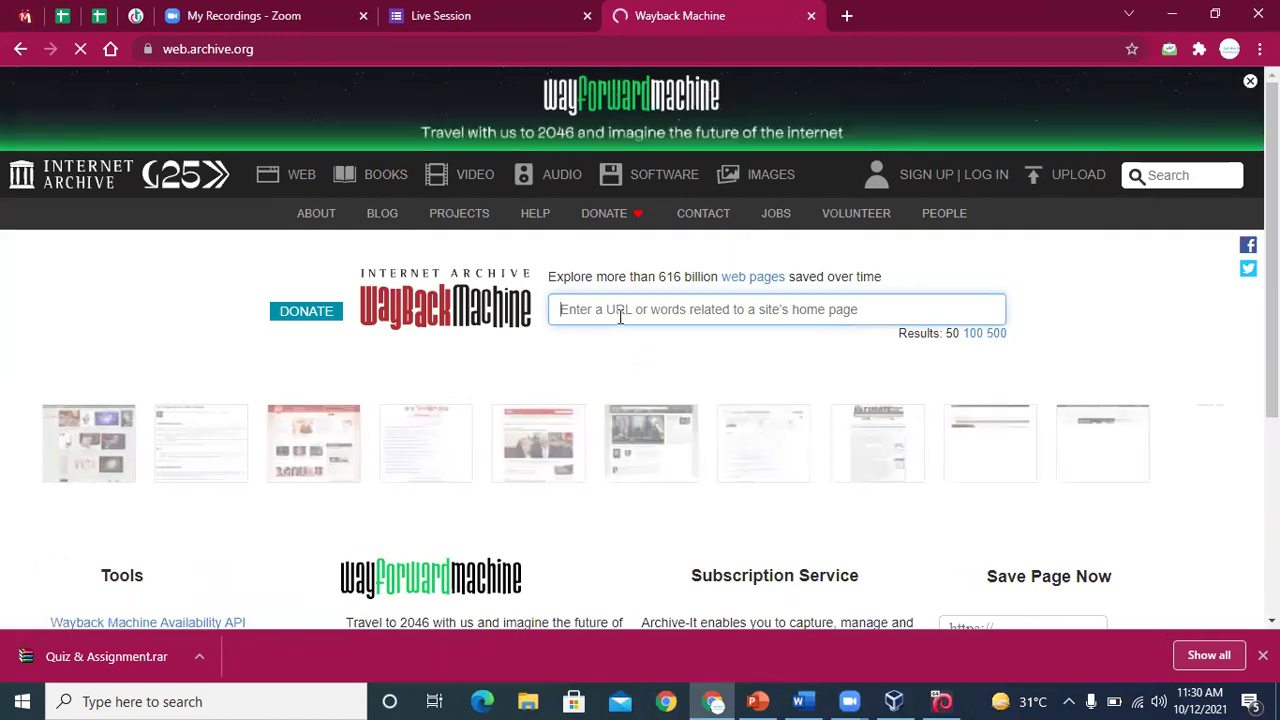
Search the Wayback Machine for youtube.com to show its capture calendar
{"action": "type", "text": "youtu"}
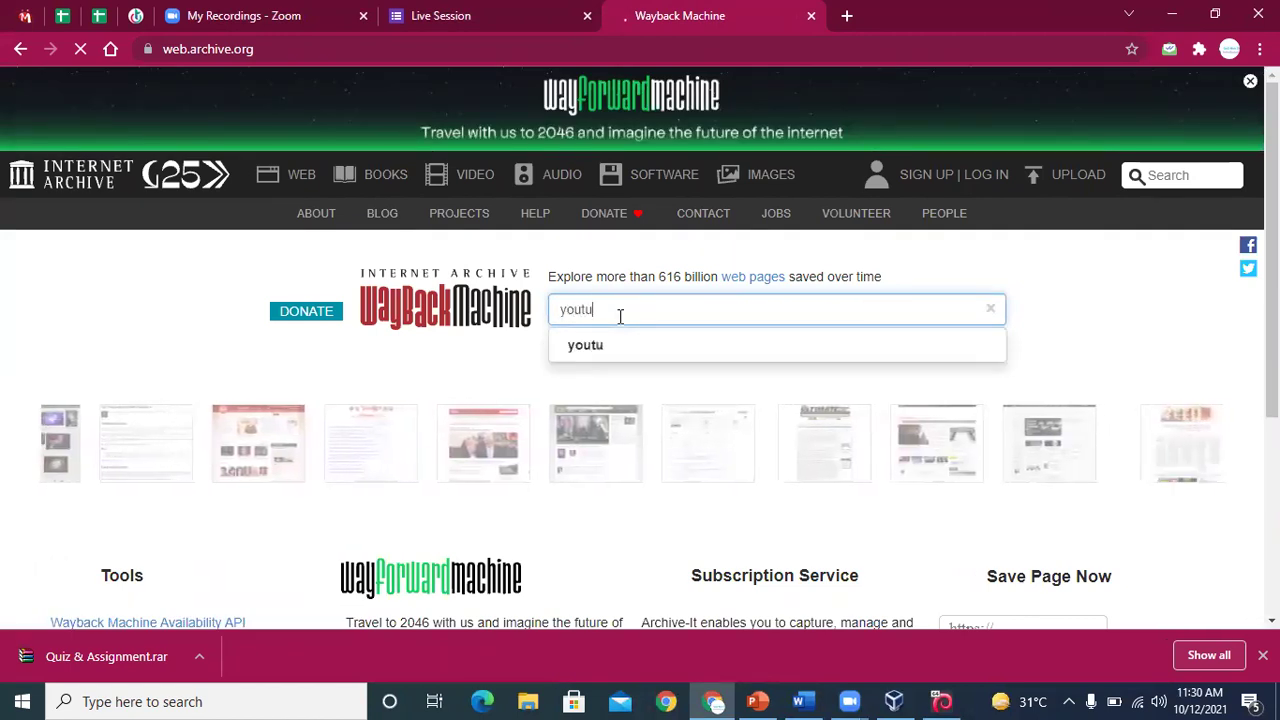
{"action": "type", "text": "be.cp"}
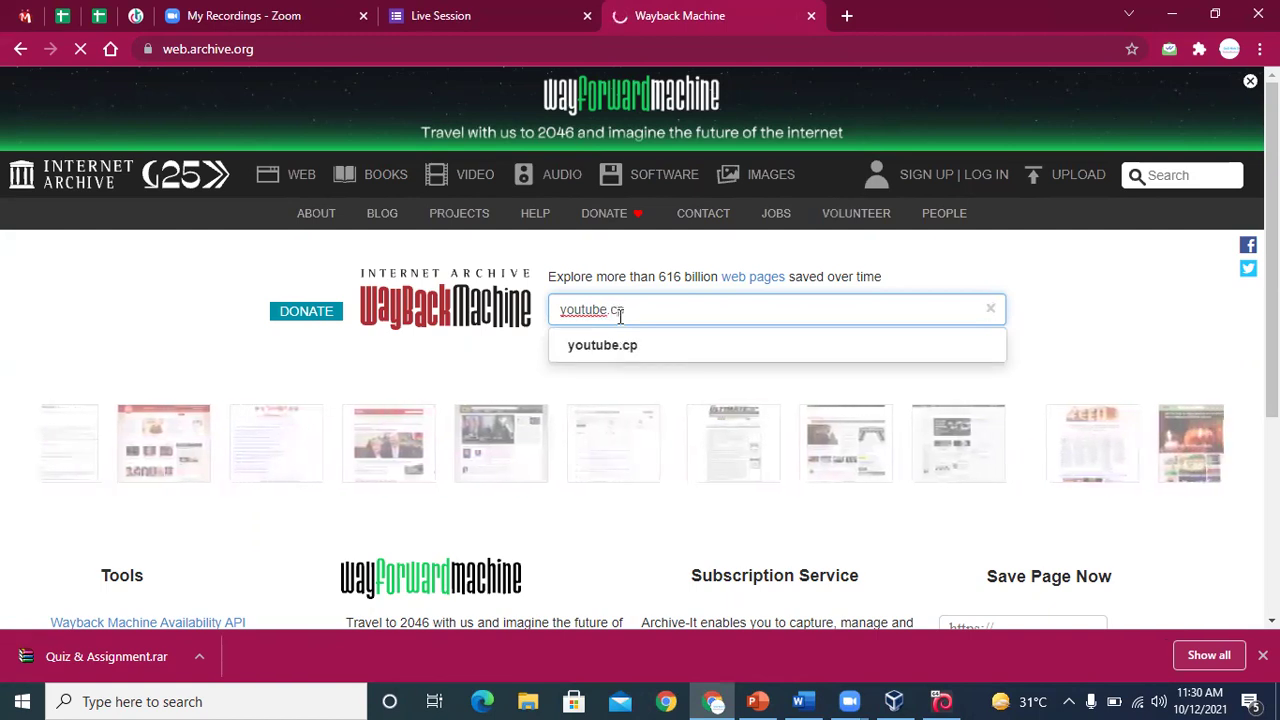
{"action": "key", "text": "BackSpace"}
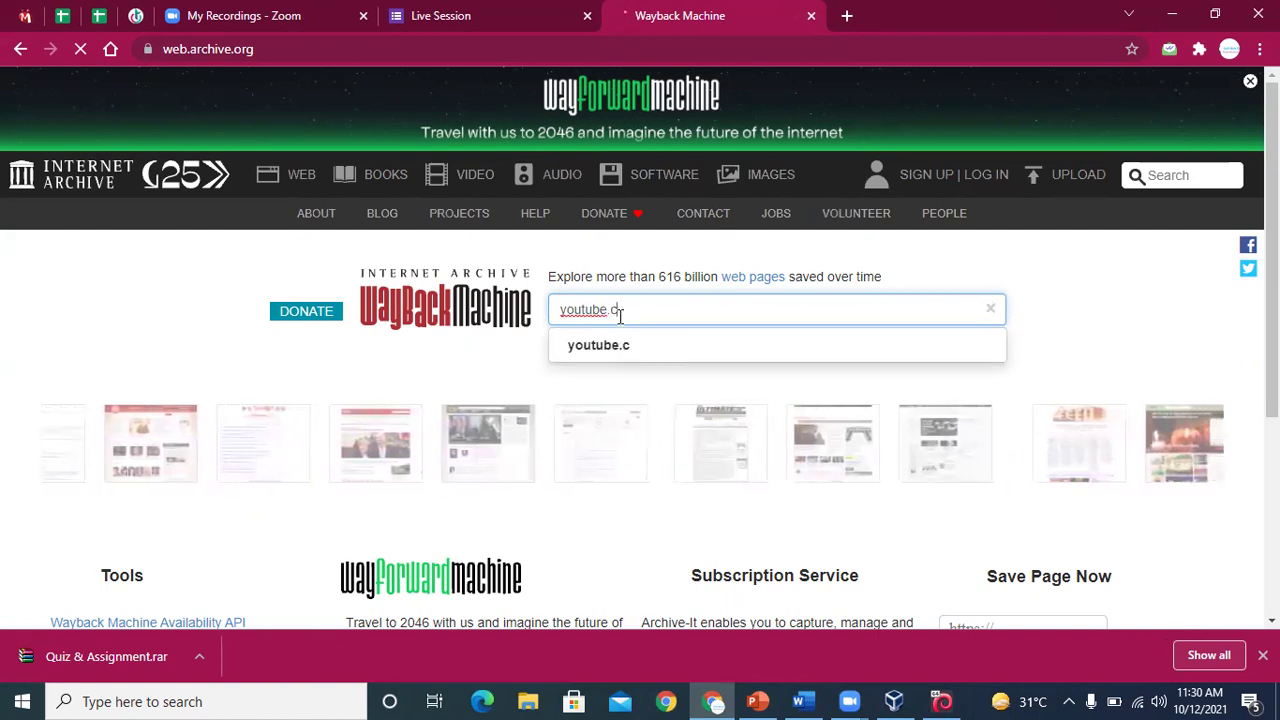
{"action": "type", "text": "om"}
{"action": "key", "text": "Return"}
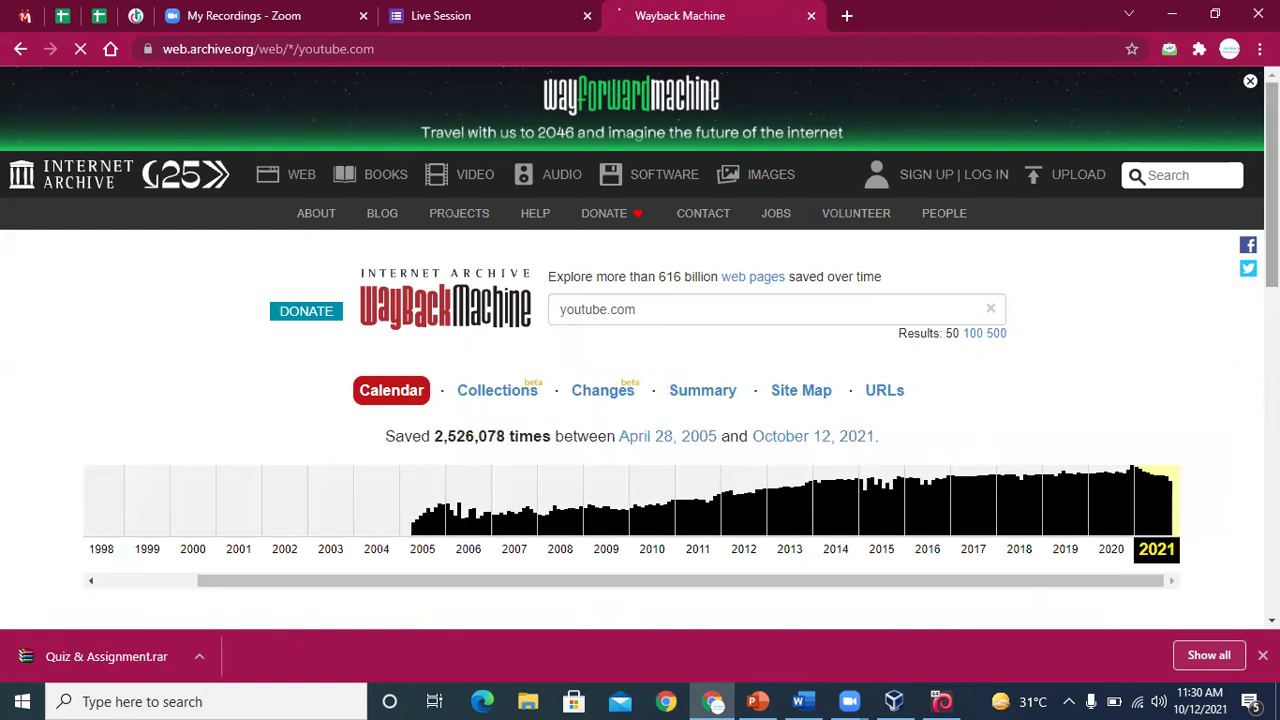
Open the January 2, 2021 00:01:12 youtube.com snapshot in a new tab
{"action": "scroll", "coordinate": [1050, 326], "scroll_direction": "down", "scroll_amount": 1}
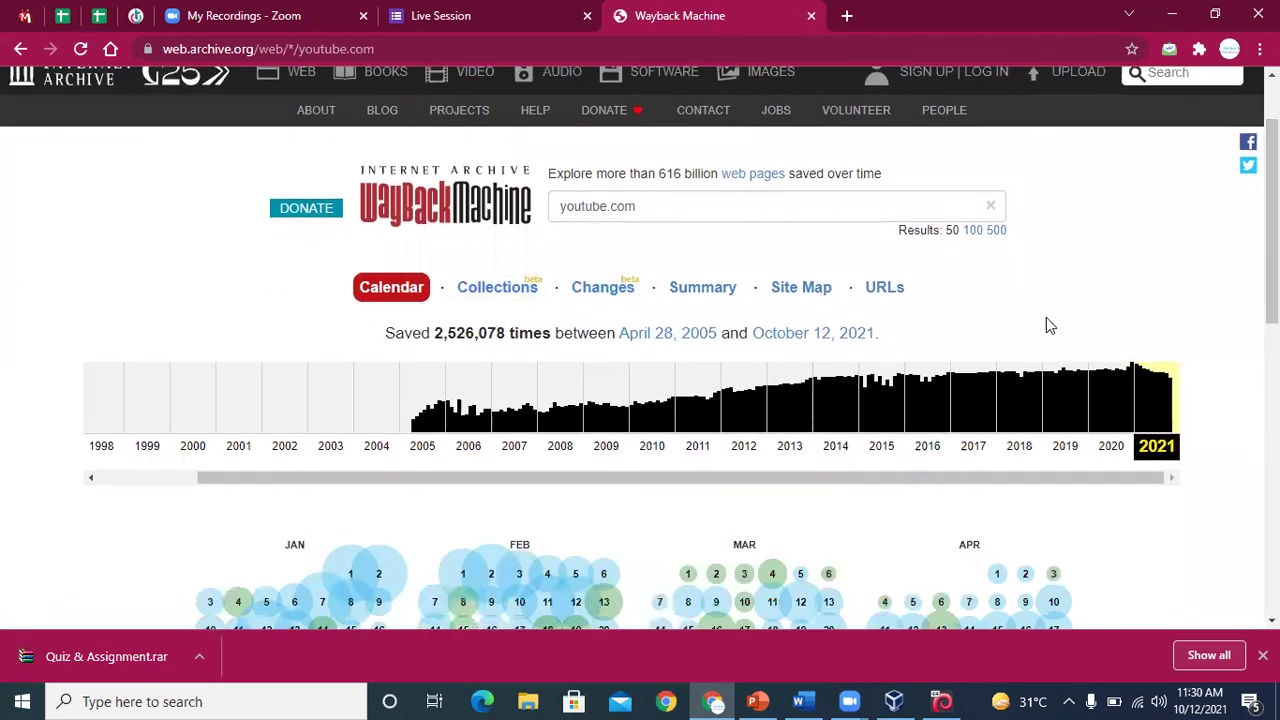
{"action": "scroll", "coordinate": [1272, 250], "scroll_direction": "down", "scroll_amount": 1}
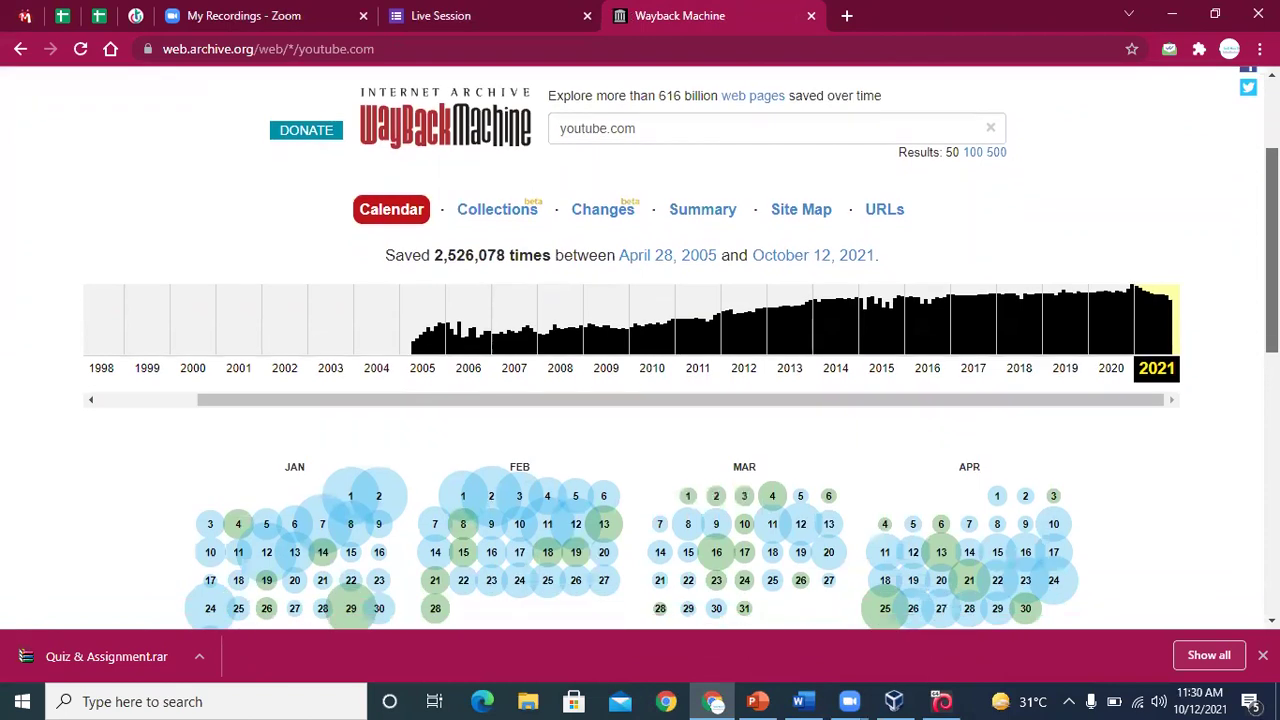
{"action": "scroll", "coordinate": [1272, 250], "scroll_direction": "down", "scroll_amount": 1}
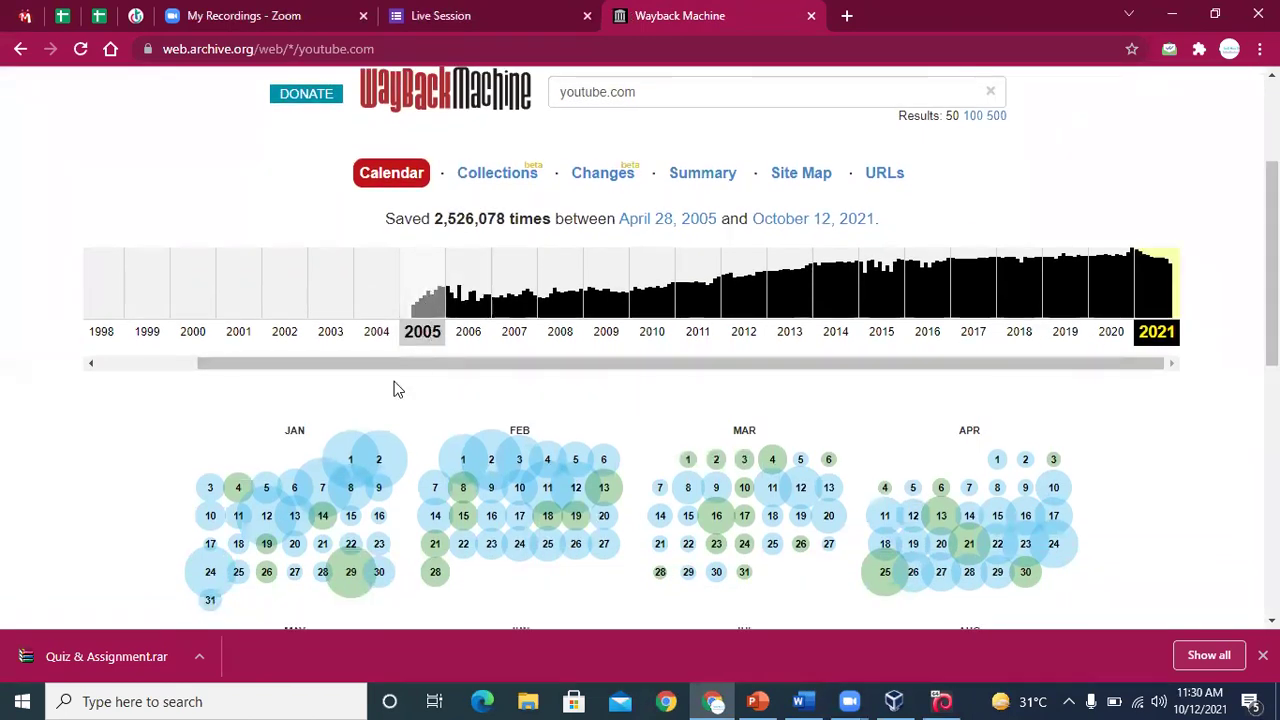
{"action": "mouse_move", "coordinate": [378, 460]}
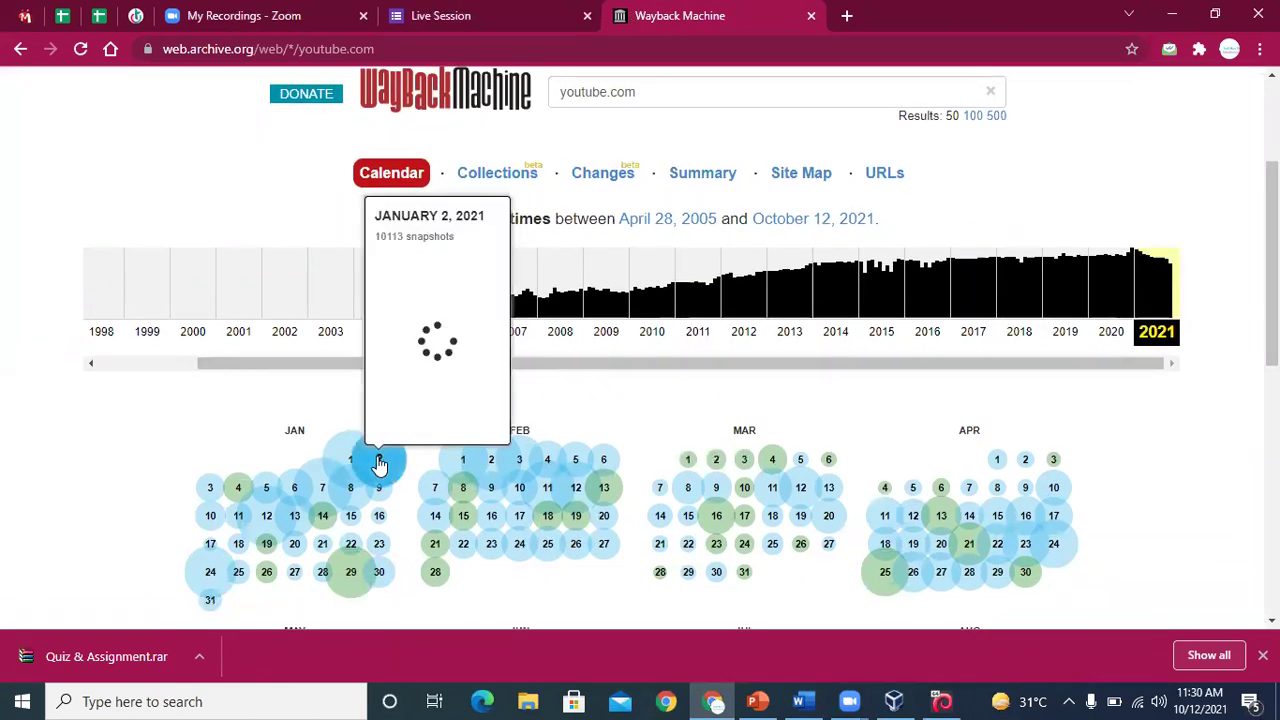
{"action": "right_click", "coordinate": [395, 427]}
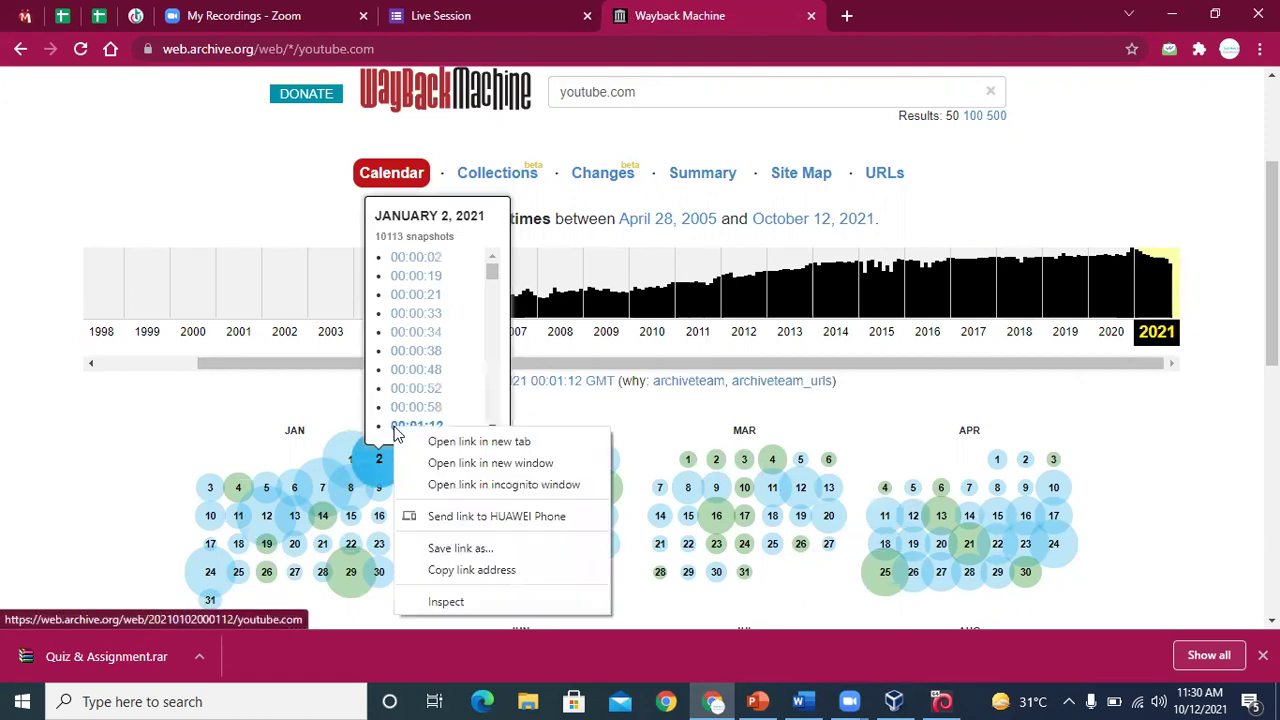
{"action": "left_click", "coordinate": [432, 441]}
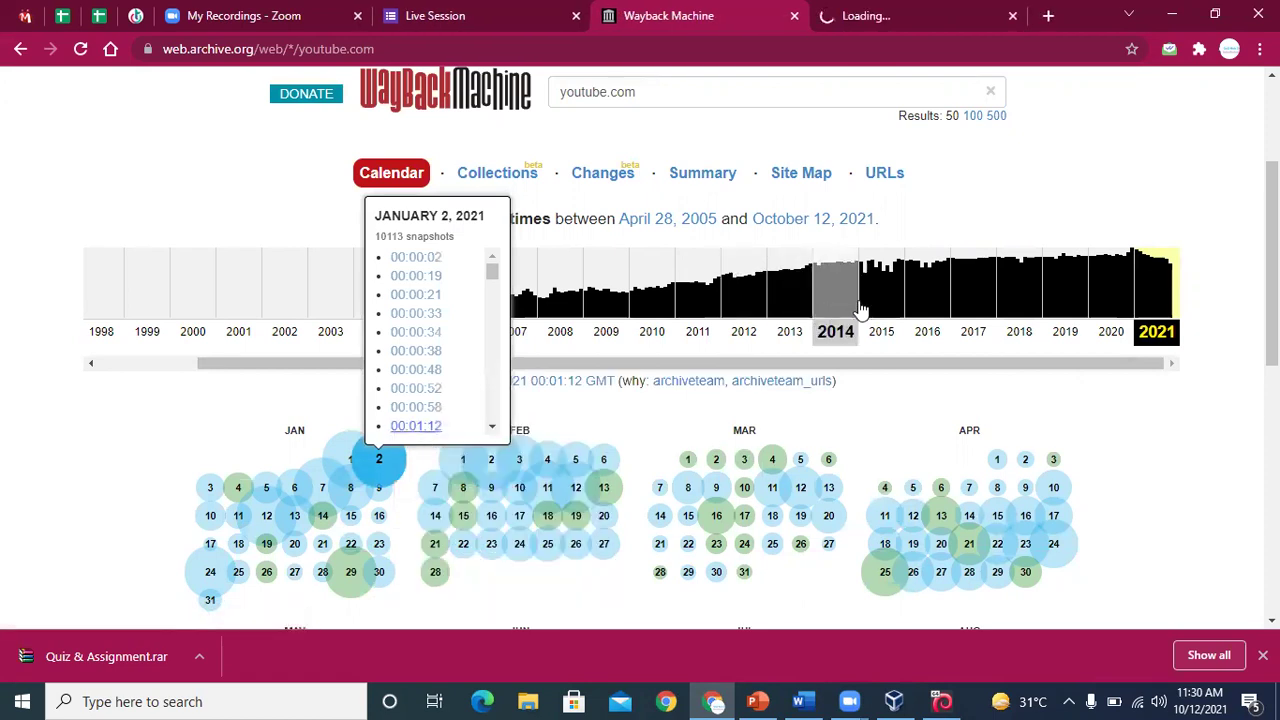
Switch the calendar to 2016 and open the January 2, 00:33:30 snapshot in a new tab
{"action": "left_click", "coordinate": [929, 294]}
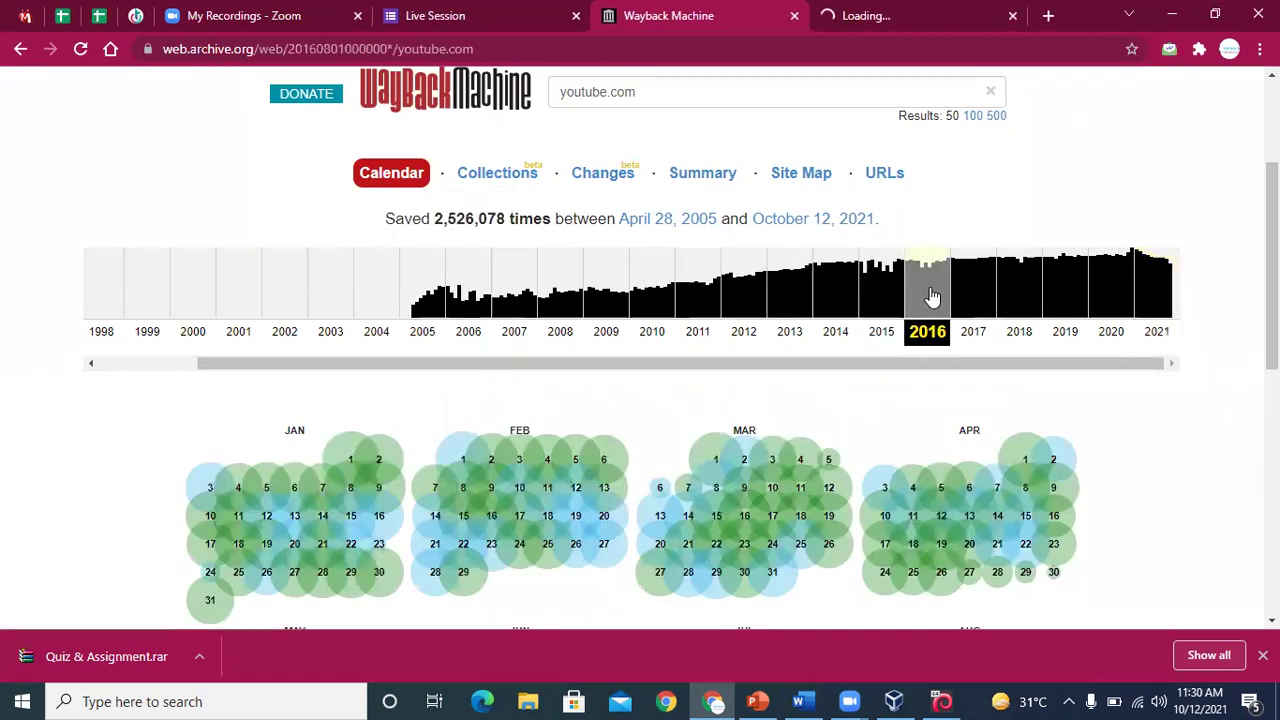
{"action": "mouse_move", "coordinate": [380, 460]}
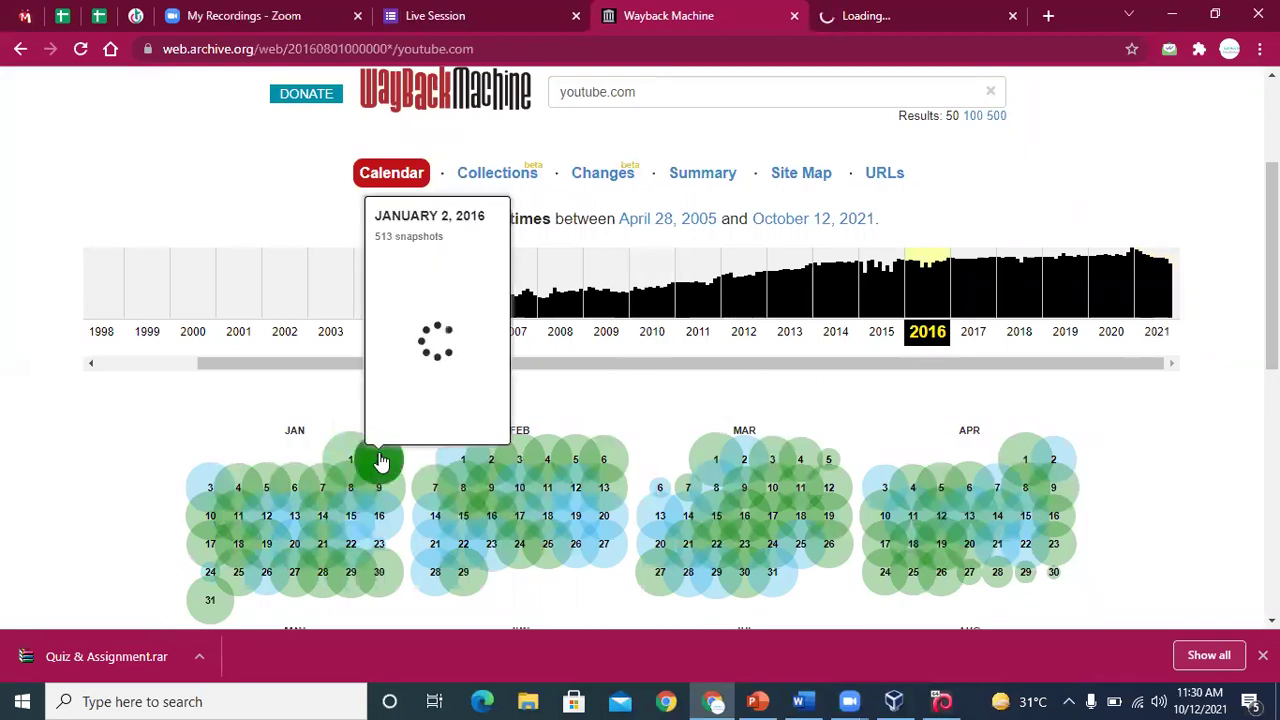
{"action": "right_click", "coordinate": [429, 407]}
{"action": "left_click", "coordinate": [466, 418]}
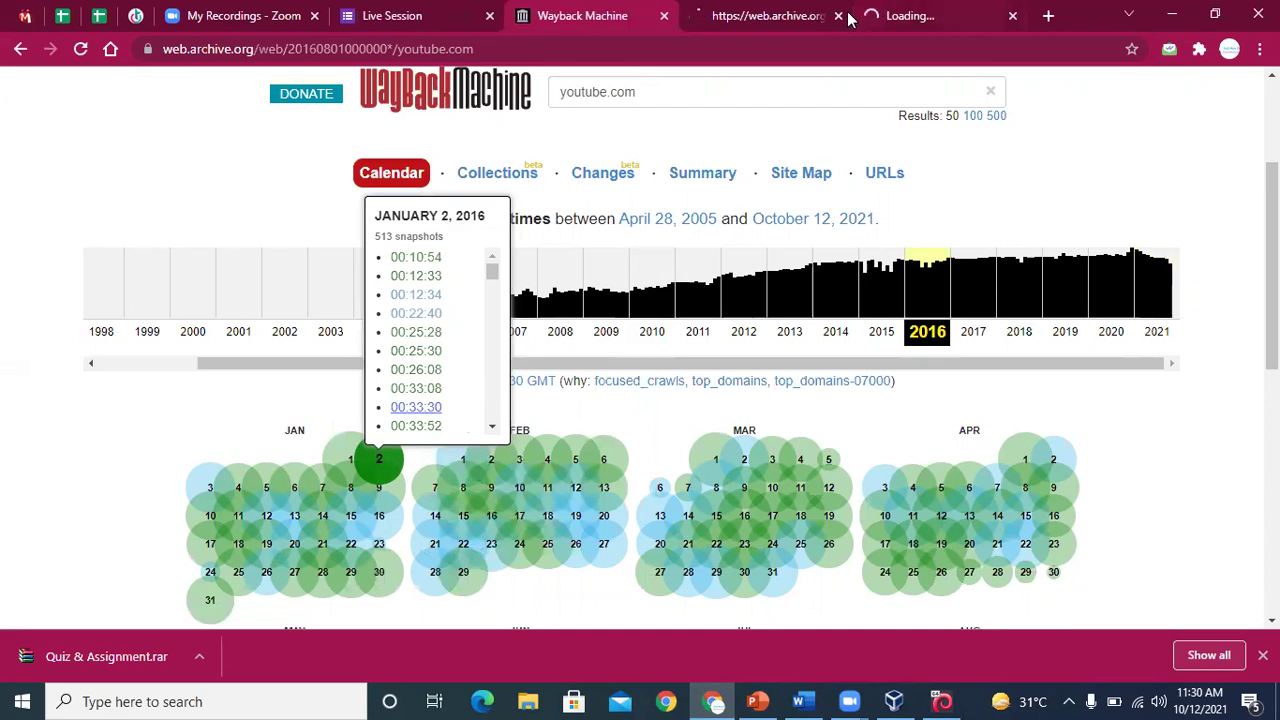
Check the new snapshot tab, glance at Maltego in Kali, then return to the 2021 YouTube capture
{"action": "left_click", "coordinate": [803, 20]}
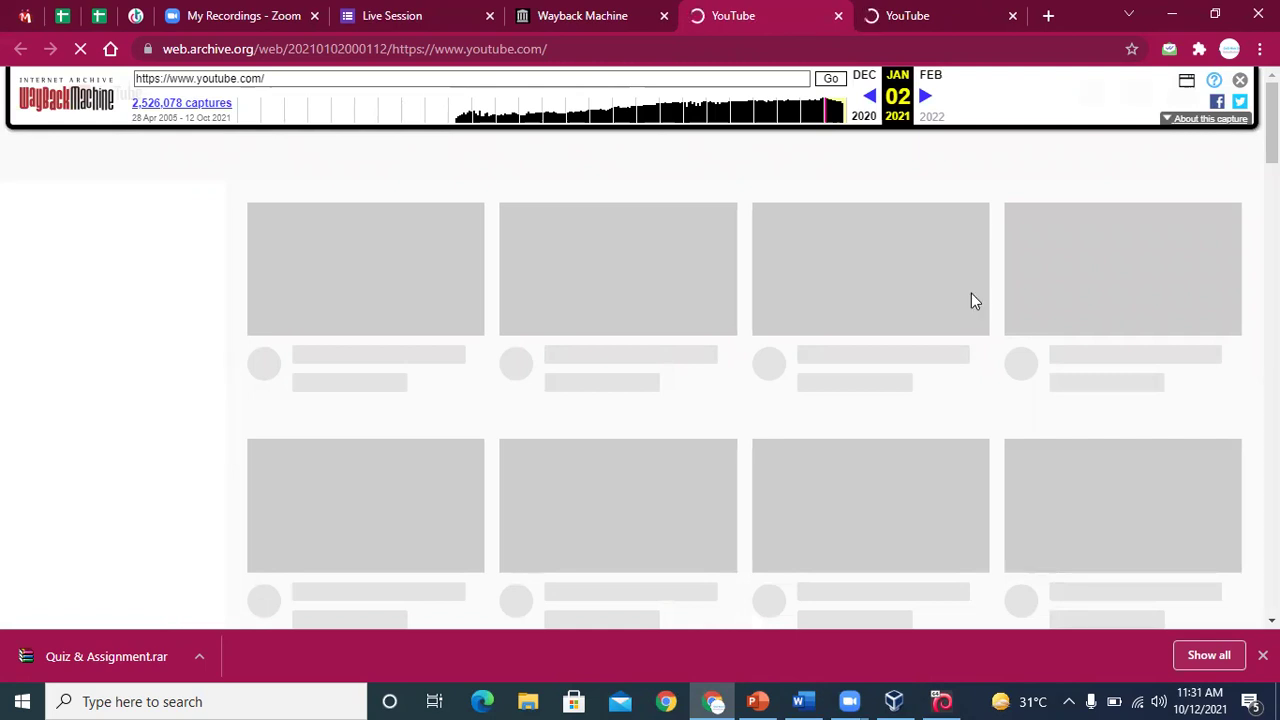
{"action": "left_click", "coordinate": [942, 701]}
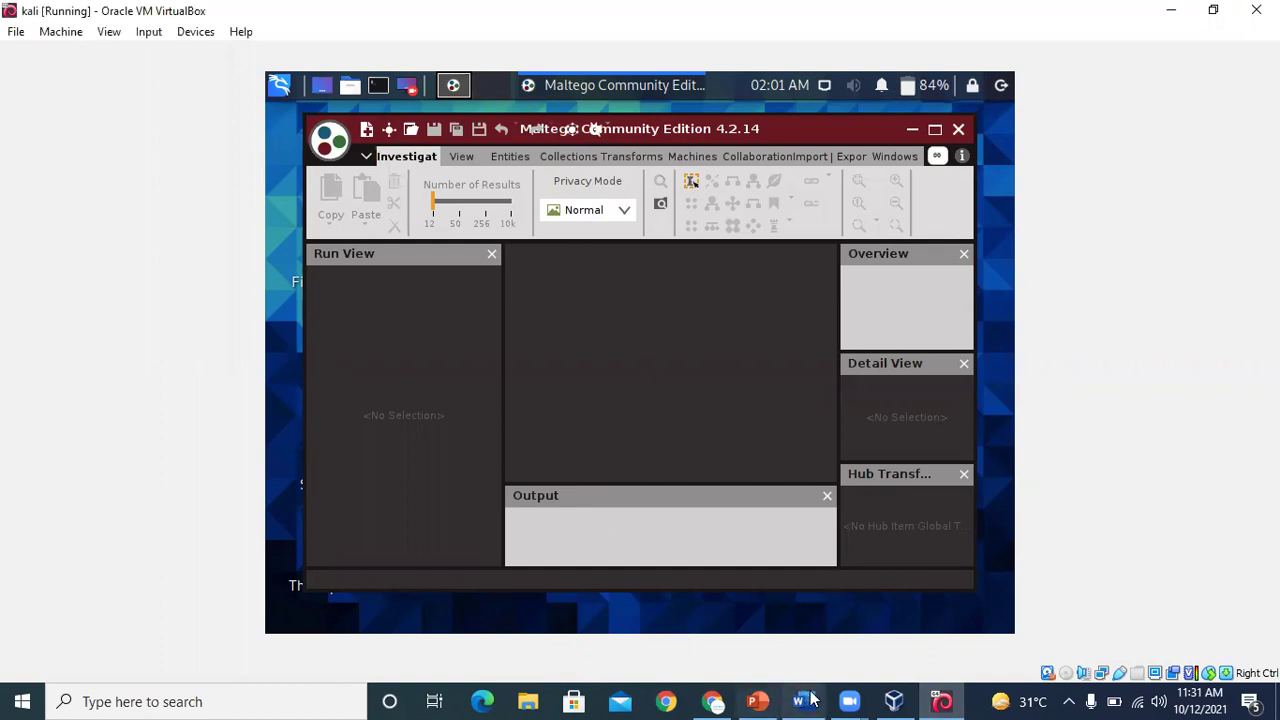
{"action": "left_click", "coordinate": [713, 701]}
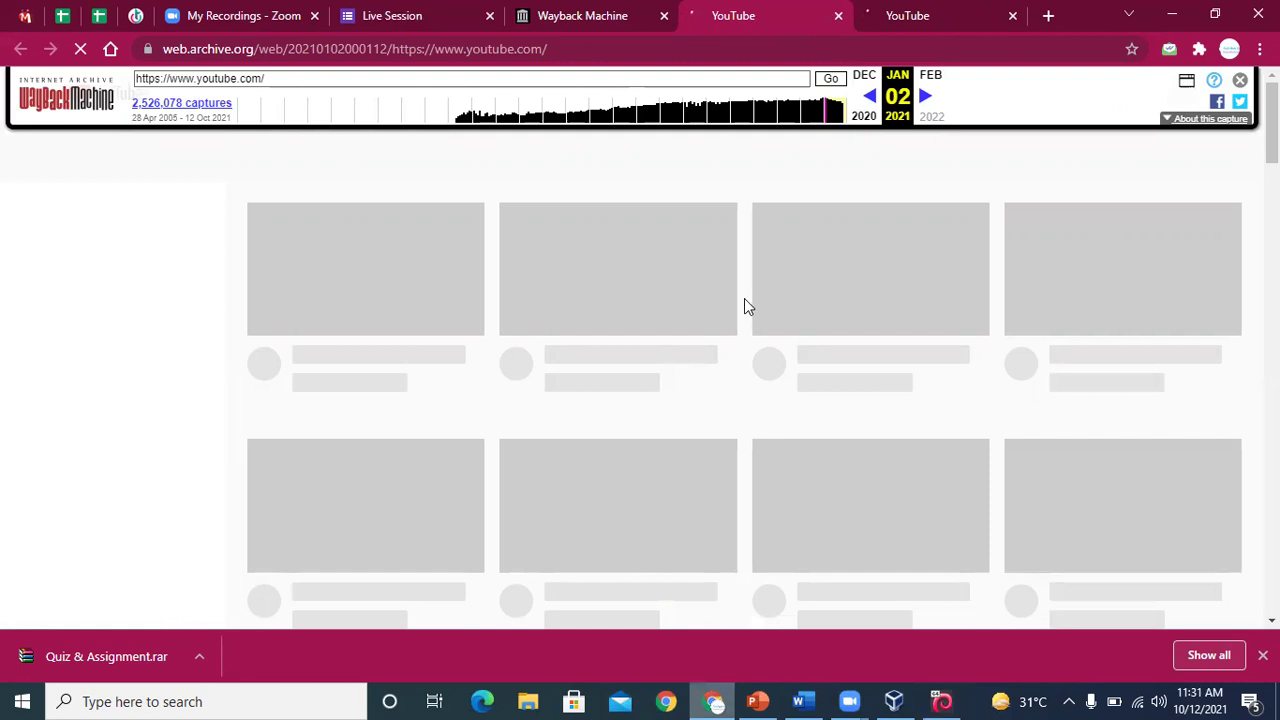
View the 2016 YouTube capture, then the 2021 one, then go back to the 2016 calendar
{"action": "left_click", "coordinate": [900, 15]}
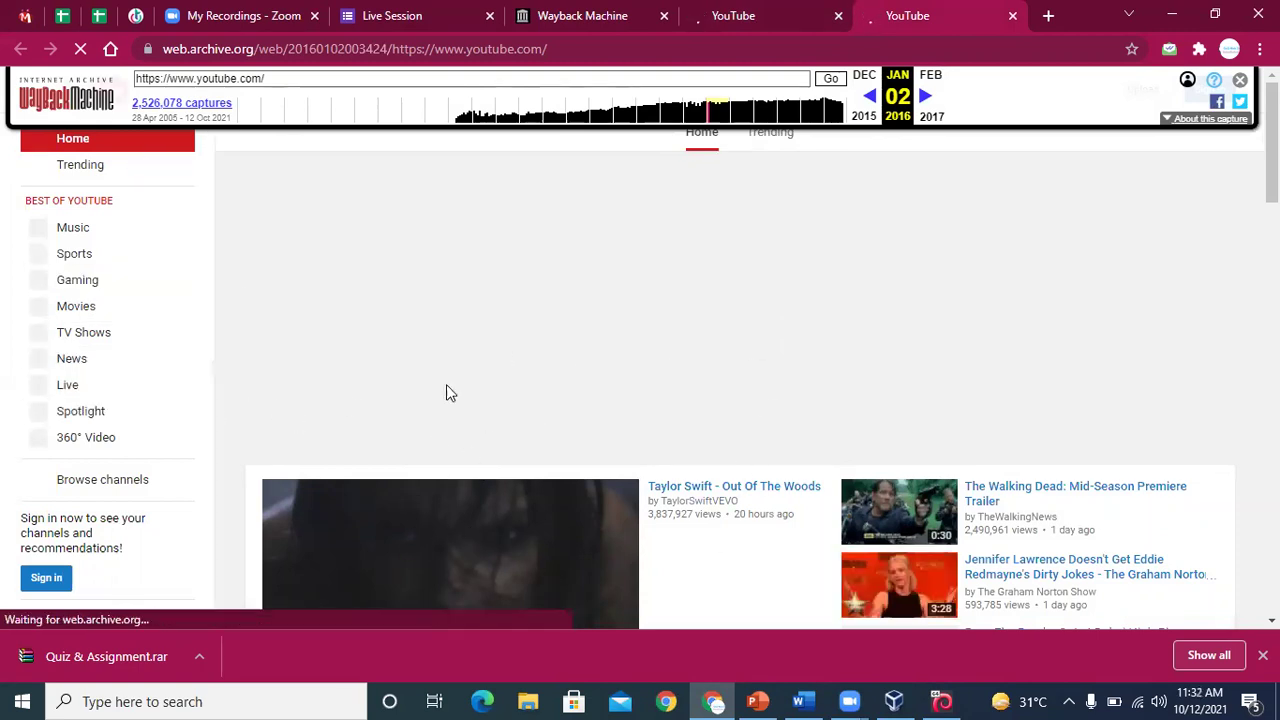
{"action": "left_click", "coordinate": [800, 15]}
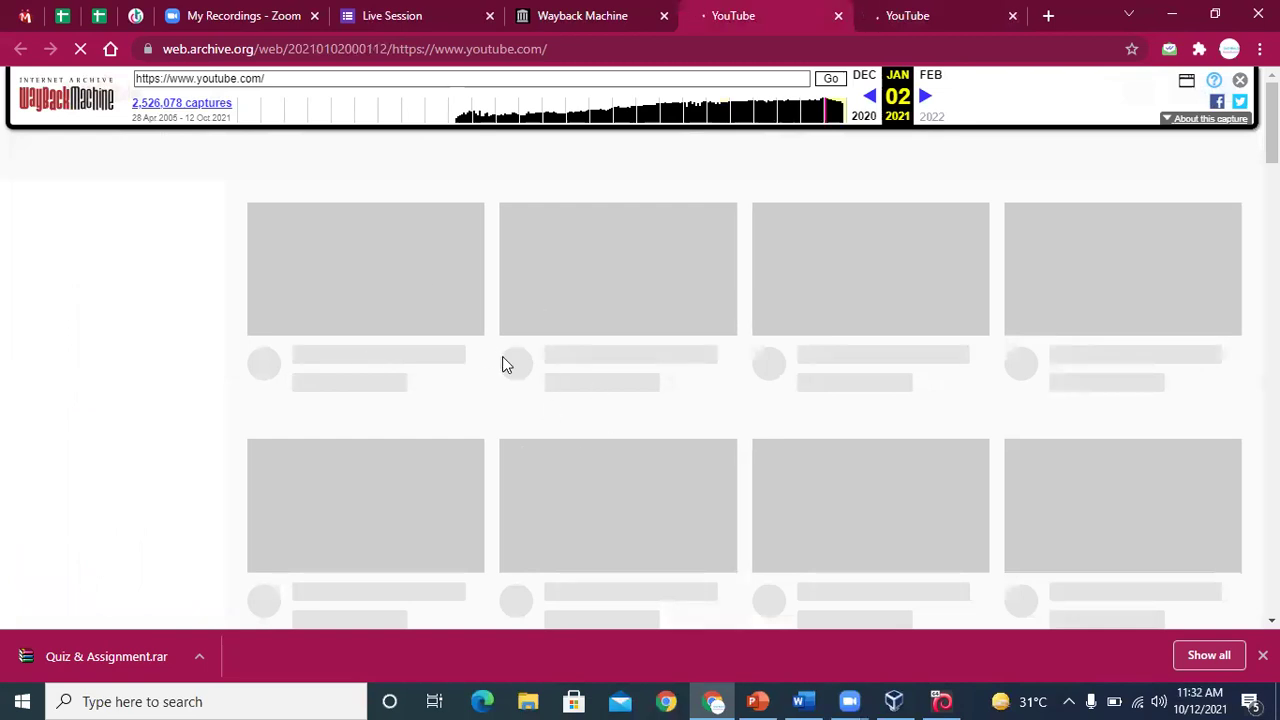
{"action": "left_click", "coordinate": [549, 20]}
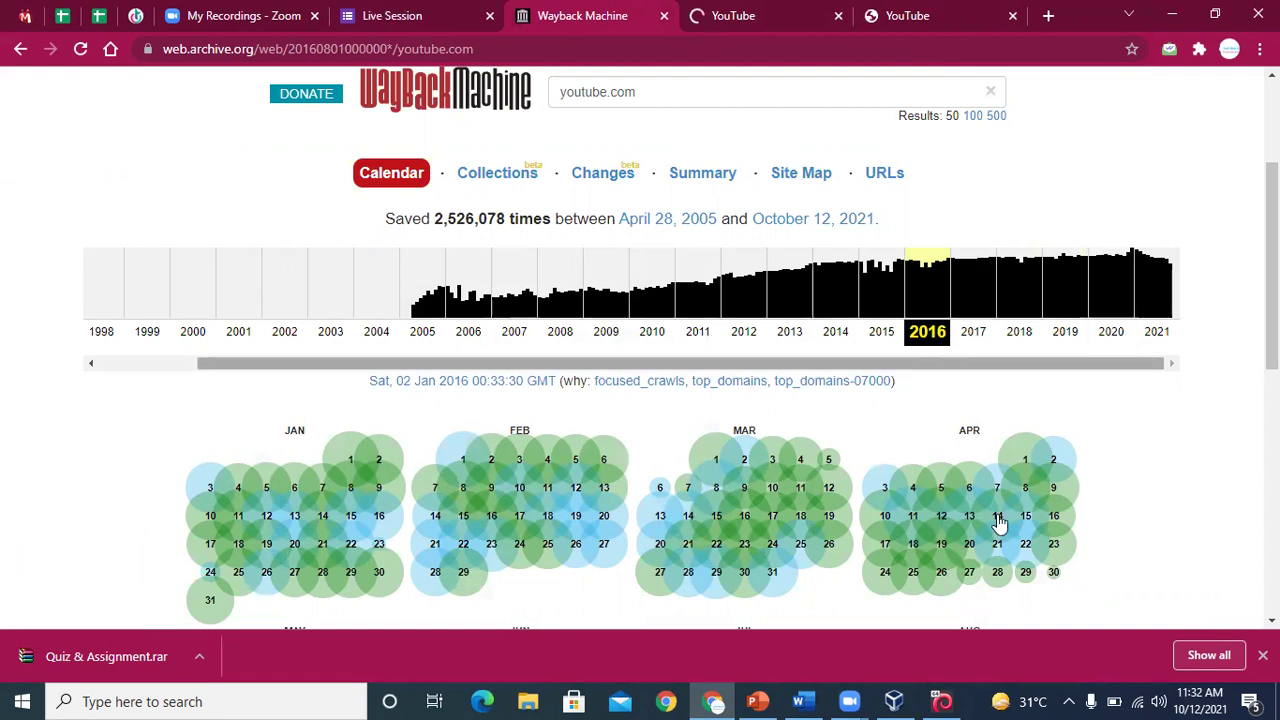
{"action": "mouse_move", "coordinate": [797, 700]}
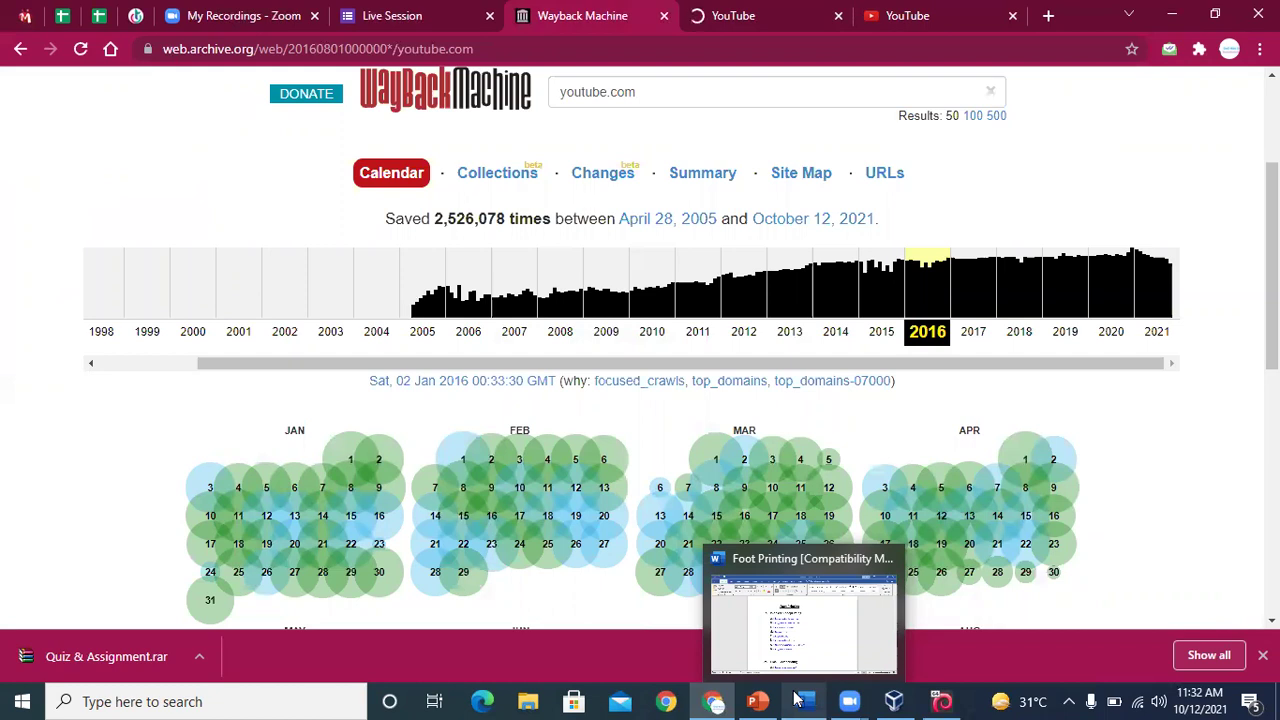
{"action": "left_click", "coordinate": [800, 640]}
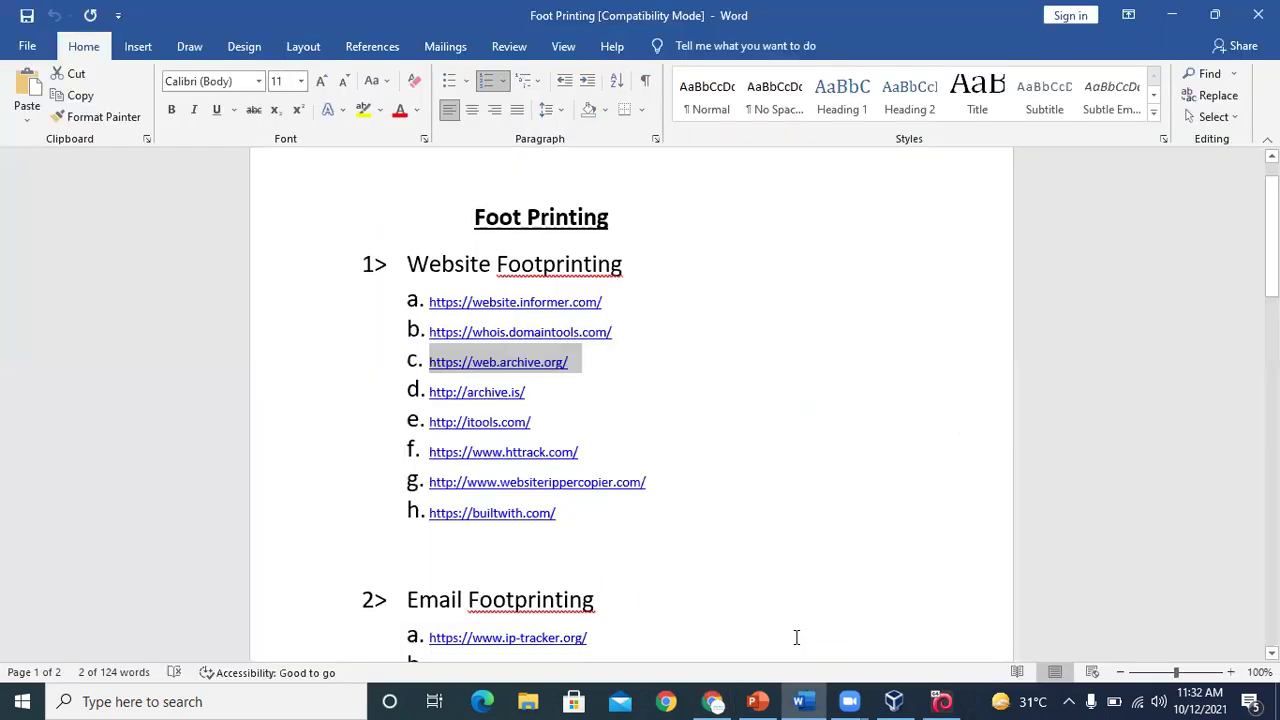
{"action": "left_click", "coordinate": [721, 498]}
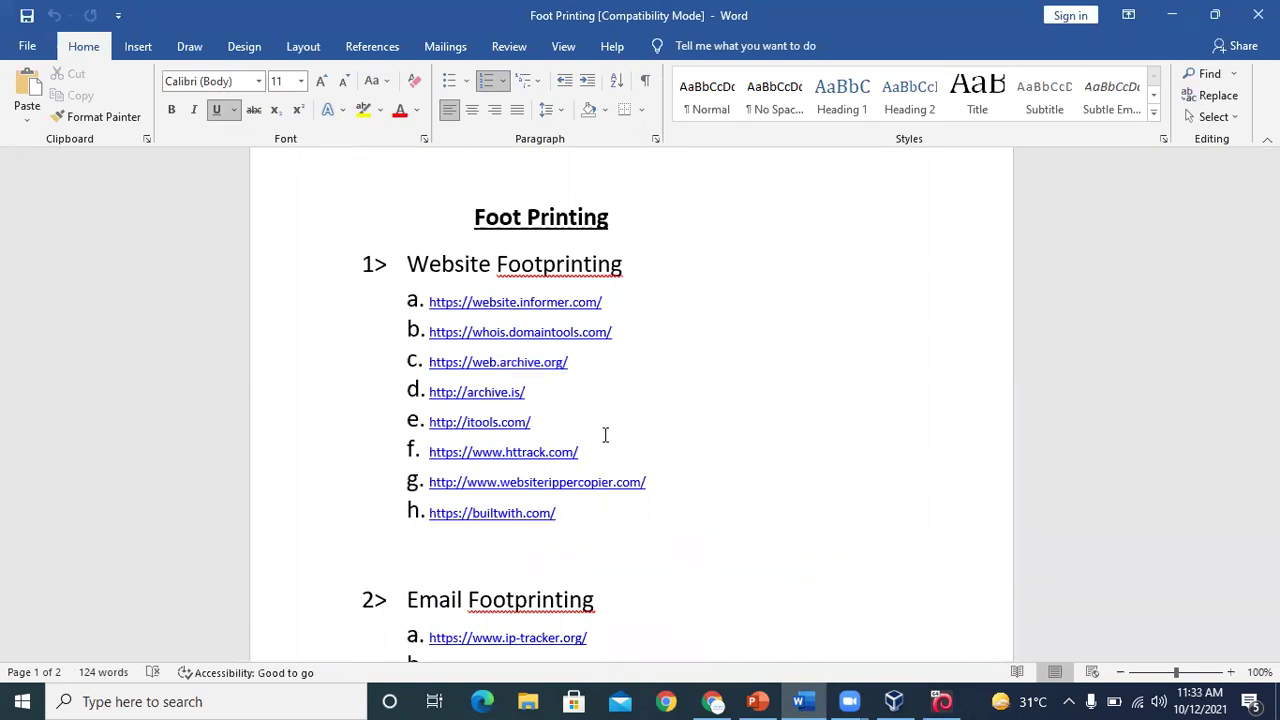
{"action": "left_click_drag", "start_coordinate": [594, 452], "coordinate": [432, 467]}
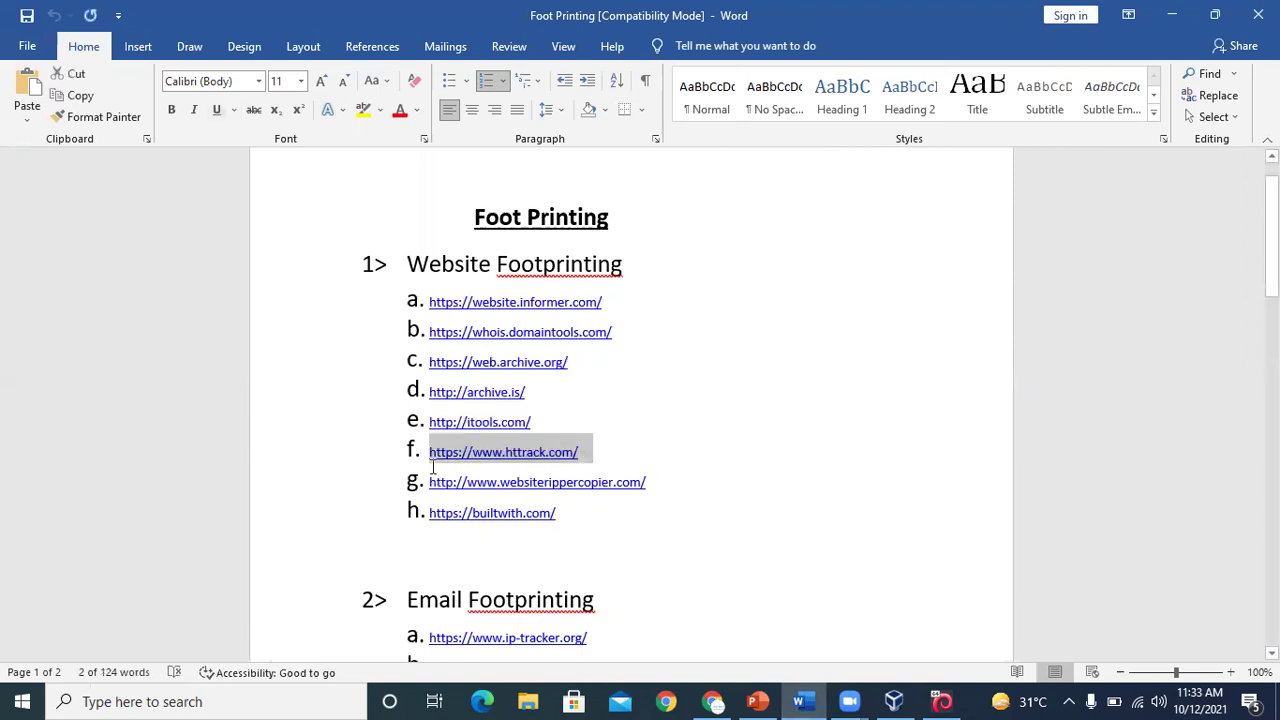
Close both archived YouTube tabs and the Wayback Machine tab, leaving a new blank tab
{"action": "left_click", "coordinate": [712, 701]}
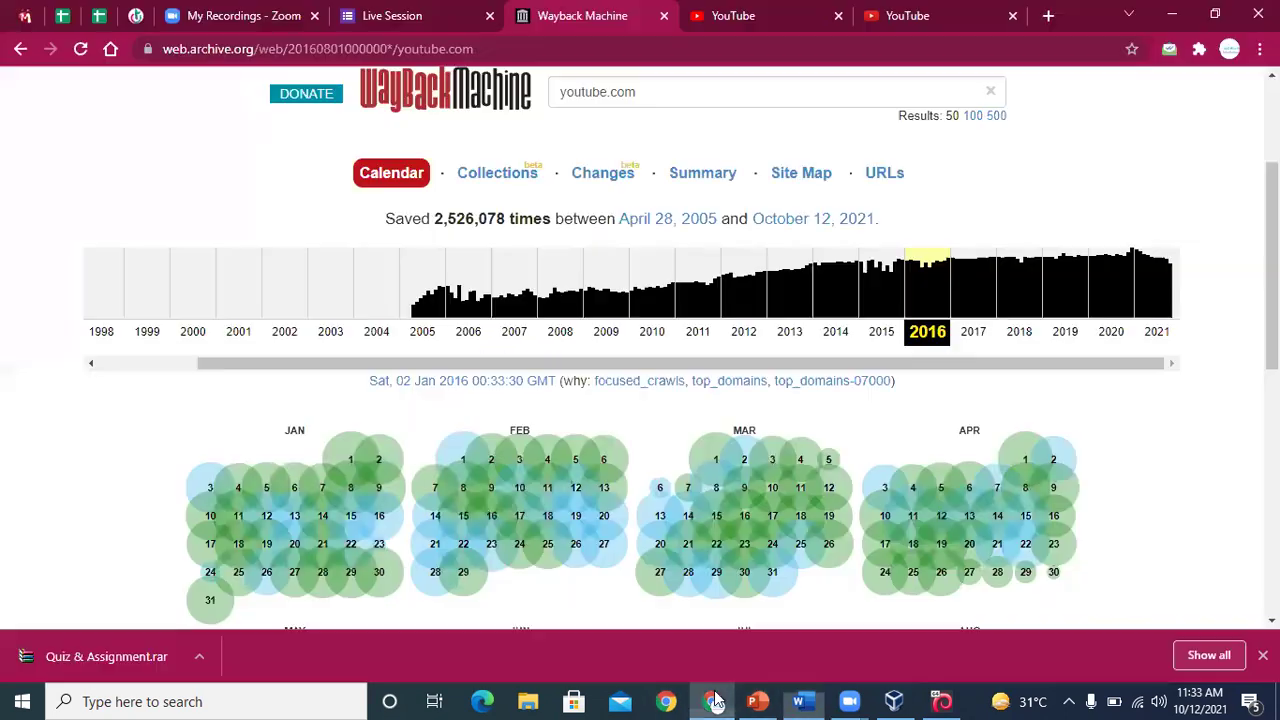
{"action": "left_click", "coordinate": [918, 14]}
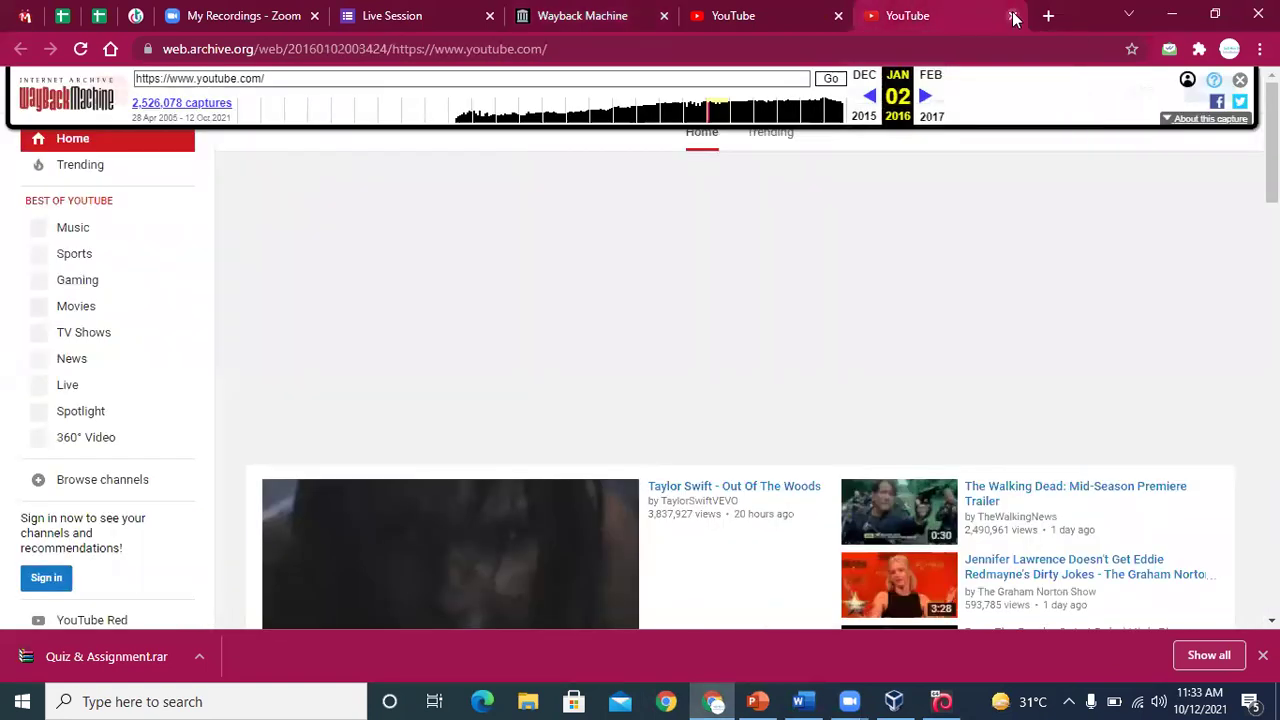
{"action": "left_click", "coordinate": [1013, 16]}
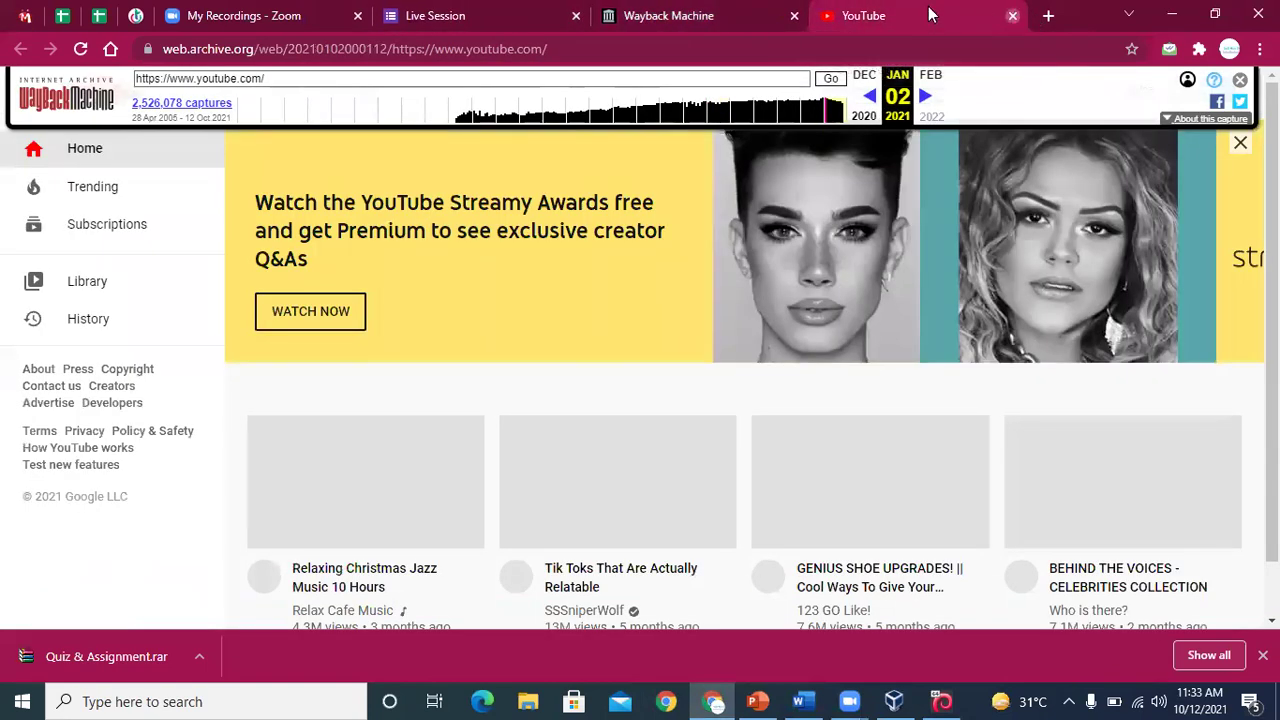
{"action": "left_click", "coordinate": [1013, 16]}
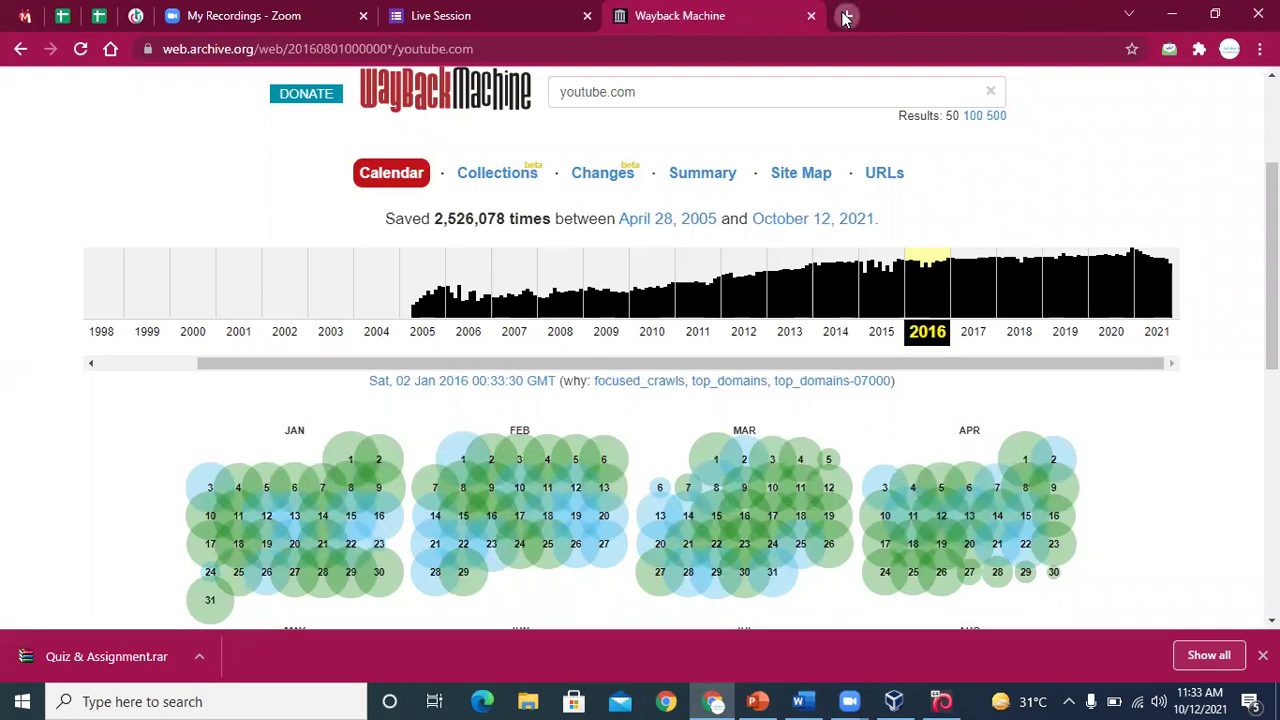
{"action": "left_click", "coordinate": [845, 16]}
{"action": "left_click", "coordinate": [792, 15]}
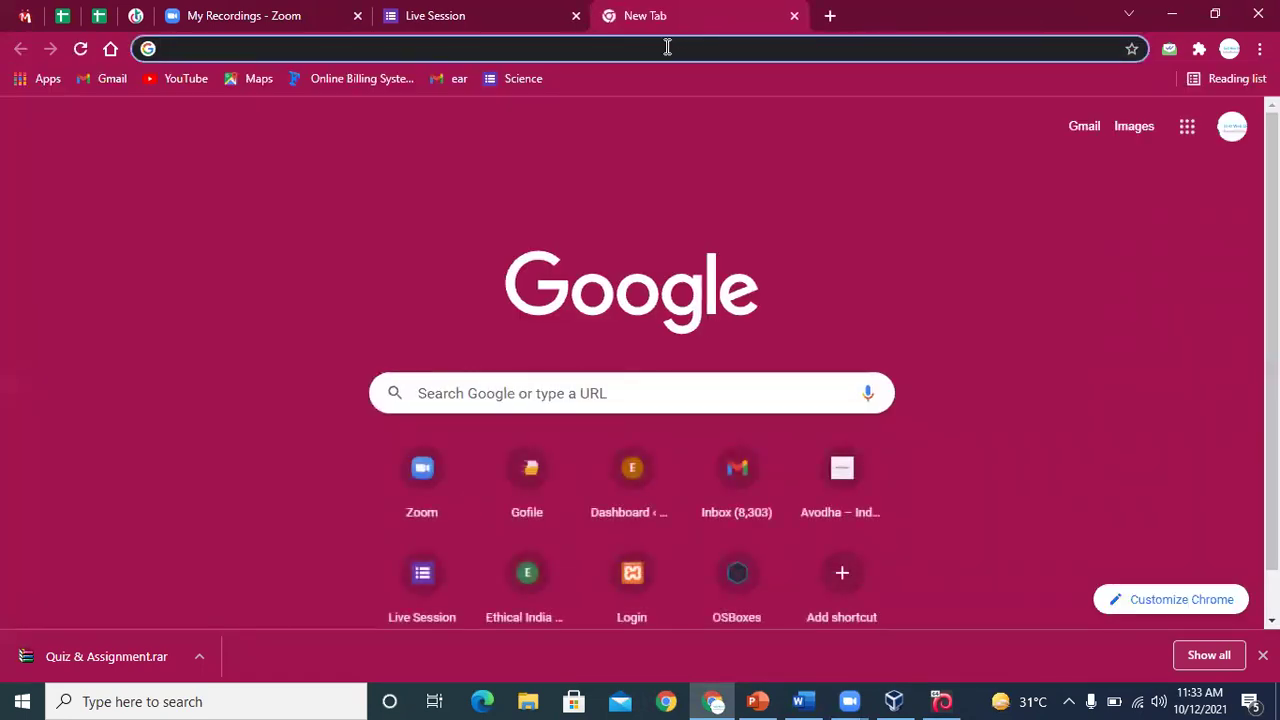
Paste the httrack.com link, remove the 'f. ' prefix, and load the site
{"action": "left_click", "coordinate": [667, 47]}
{"action": "type", "text": "f. https://www.httrack.com/"}
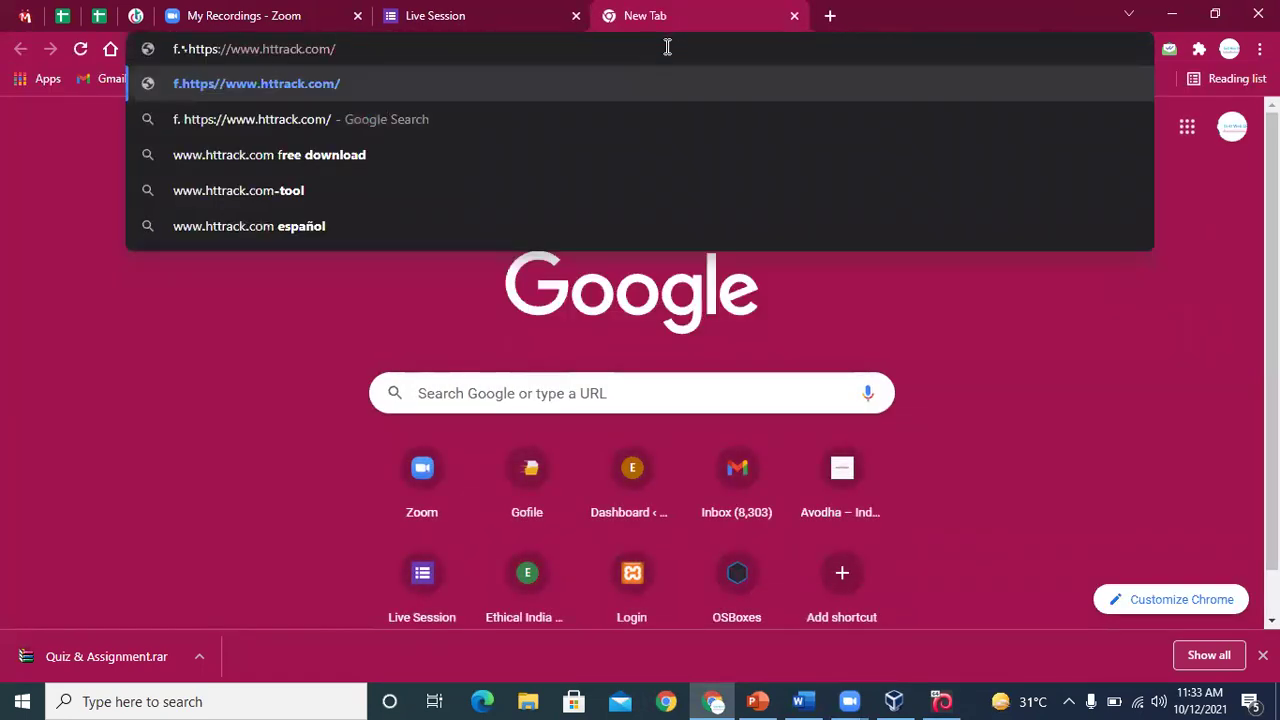
{"action": "key", "text": "Left"}
{"action": "key", "text": "Left"}
{"action": "key", "text": "Left"}
{"action": "key", "text": "Left"}
{"action": "key", "text": "Left"}
{"action": "key", "text": "Left"}
{"action": "key", "text": "Left"}
{"action": "key", "text": "Left"}
{"action": "key", "text": "Left"}
{"action": "key", "text": "Left"}
{"action": "key", "text": "Left"}
{"action": "key", "text": "Left"}
{"action": "key", "text": "Left"}
{"action": "key", "text": "BackSpace"}
{"action": "key", "text": "BackSpace"}
{"action": "key", "text": "BackSpace"}
{"action": "key", "text": "Return"}
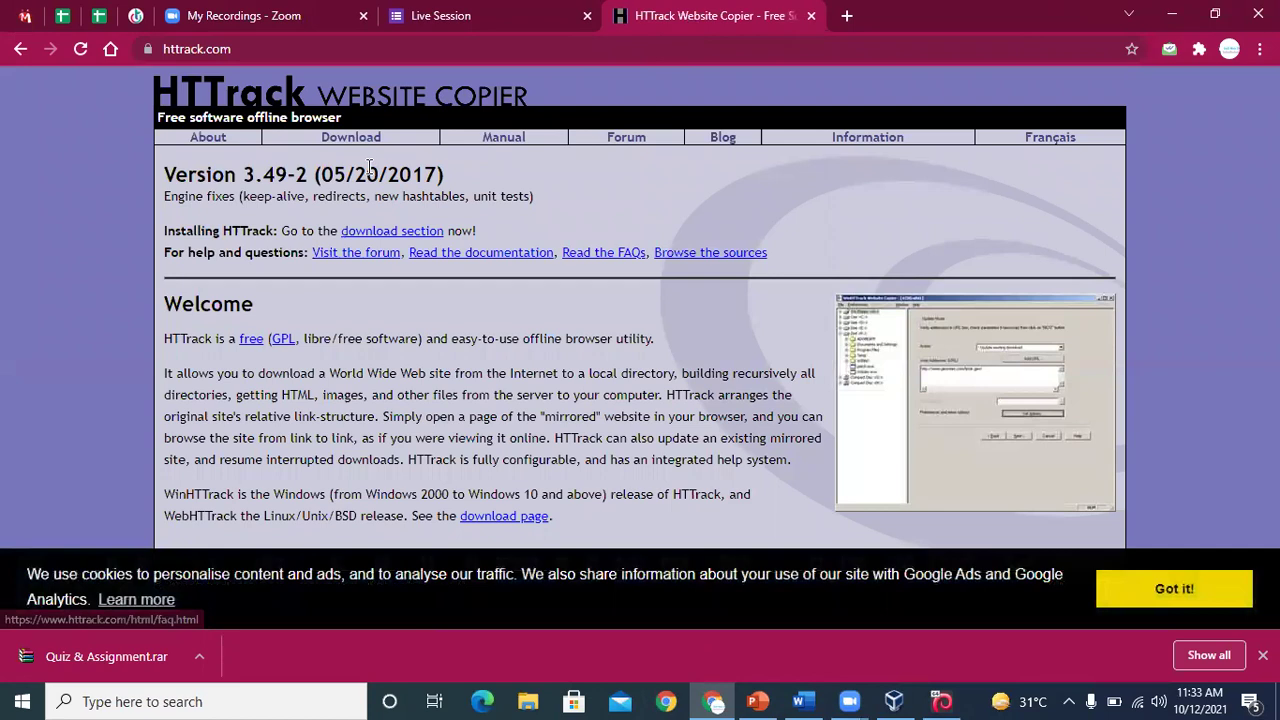
Go to the HTTrack download page, minimizing the other windows along the way
{"action": "left_click", "coordinate": [365, 145]}
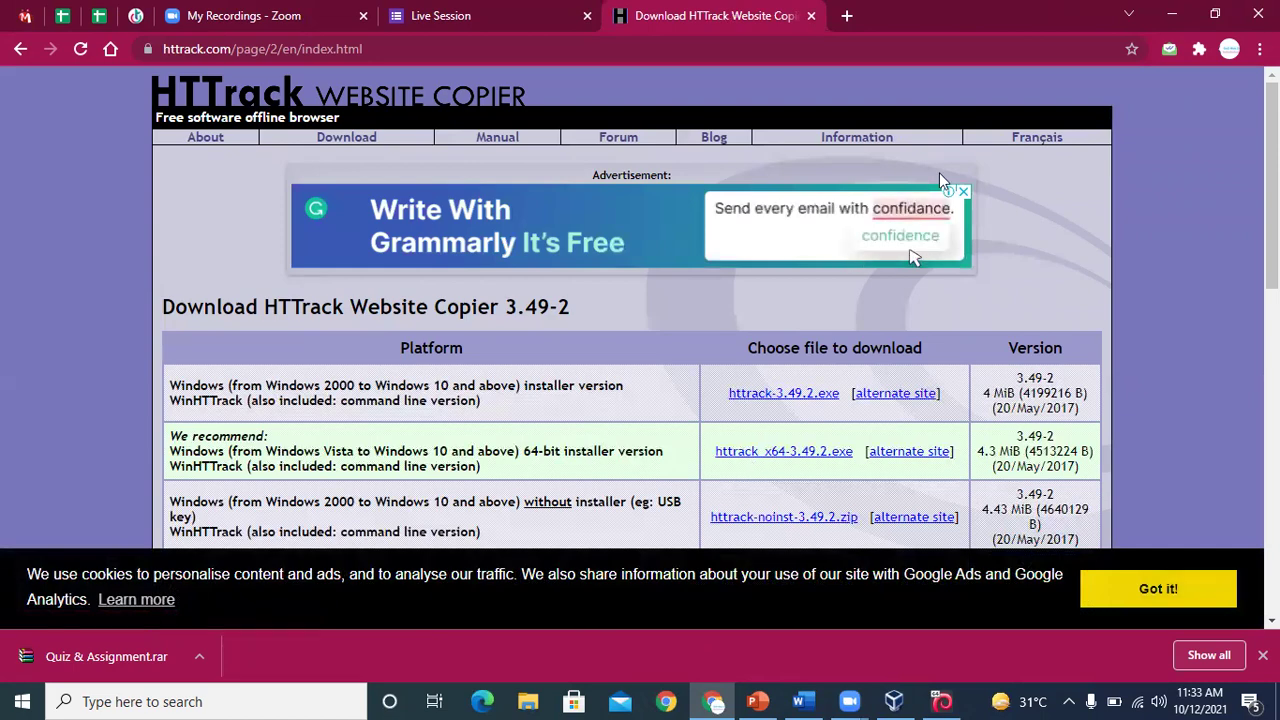
{"action": "left_click", "coordinate": [1172, 16]}
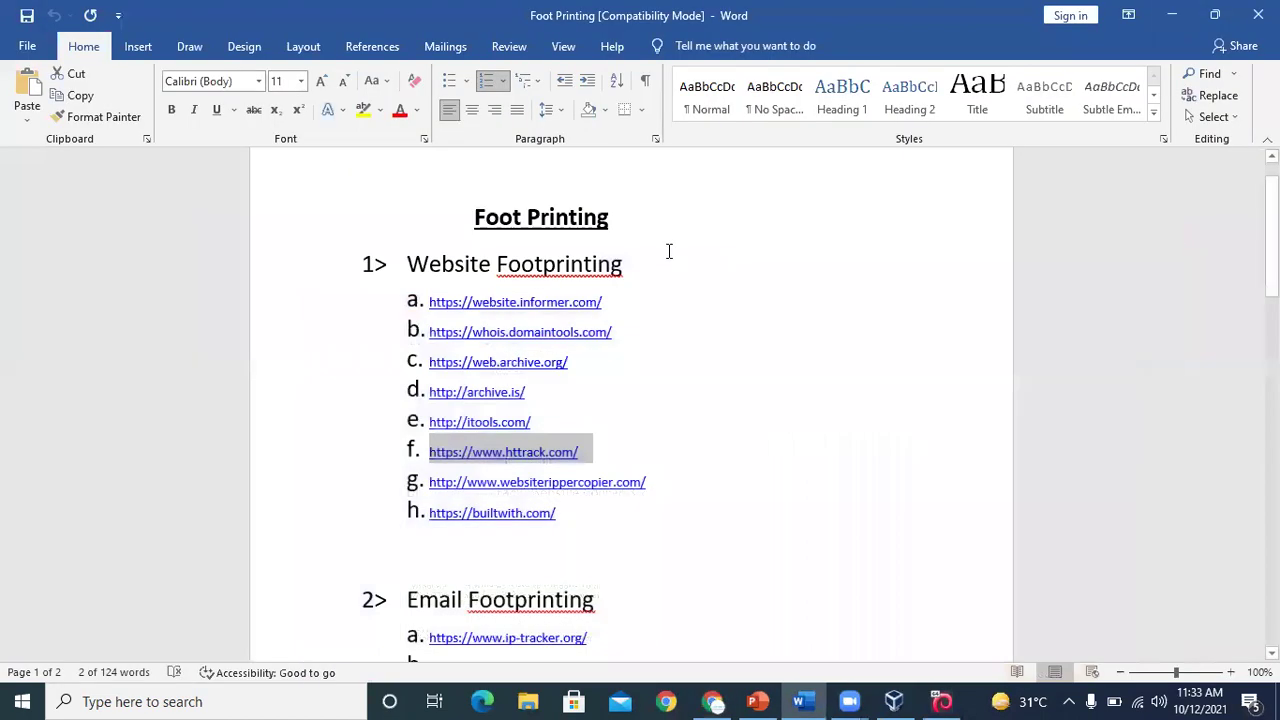
{"action": "left_click", "coordinate": [1175, 22]}
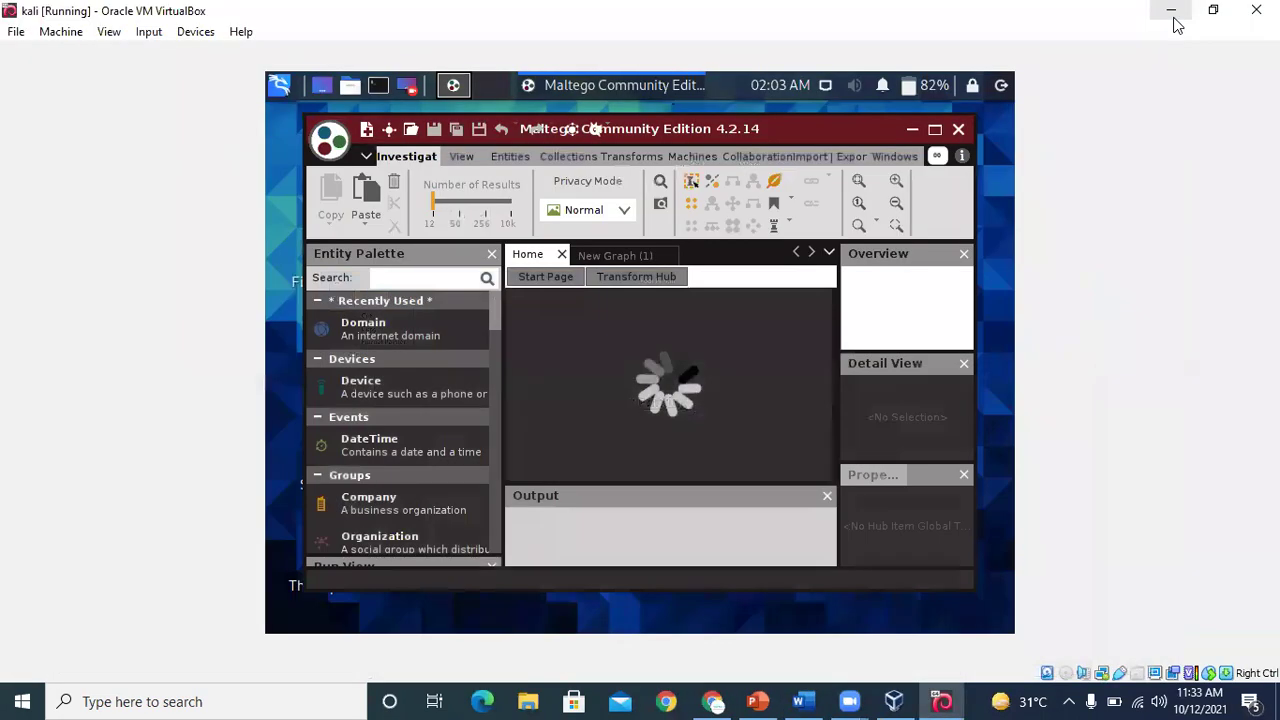
{"action": "left_click", "coordinate": [1171, 17]}
{"action": "left_click", "coordinate": [1172, 17]}
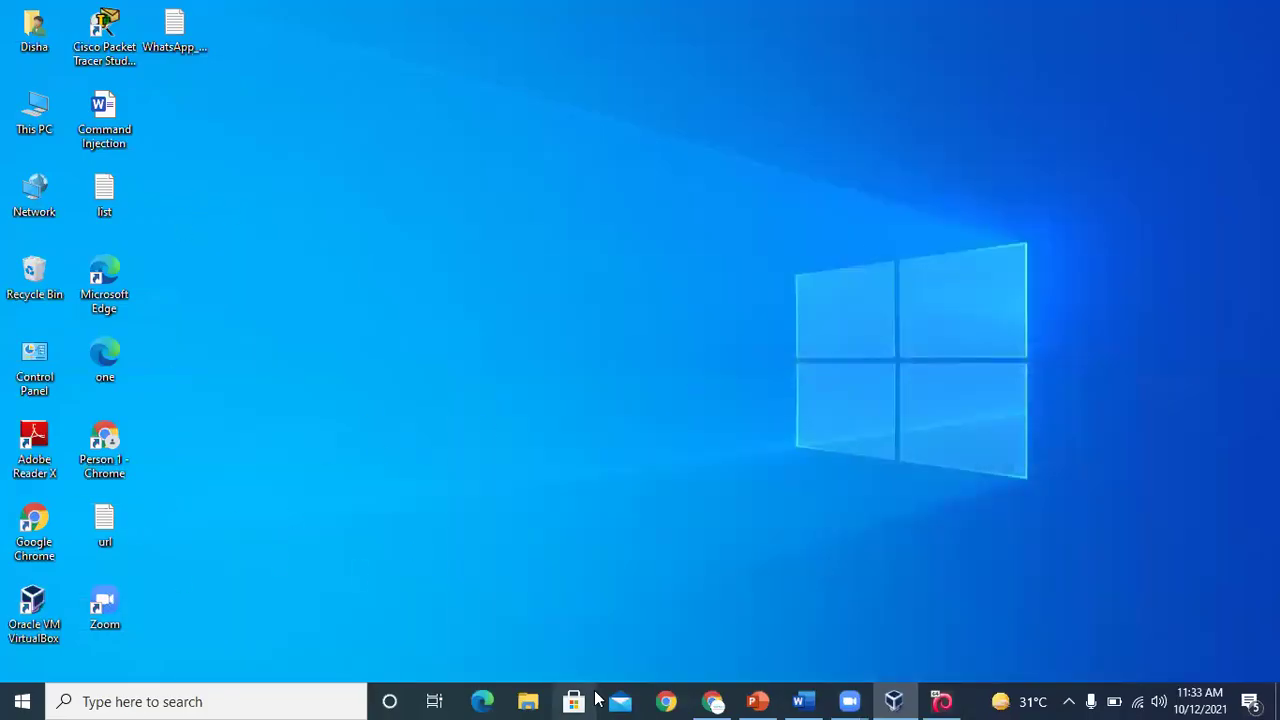
{"action": "left_click", "coordinate": [712, 700]}
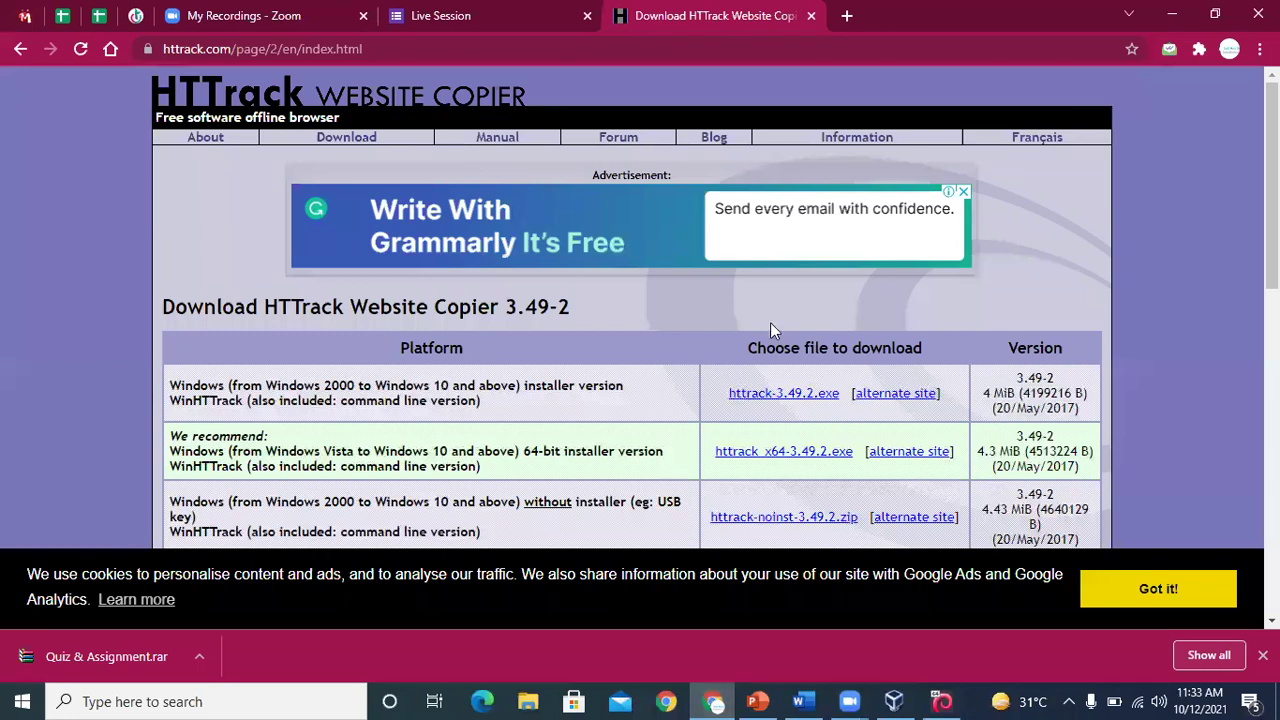
Download httrack_x64-3.49.2.exe from the alternate site, keep it despite the warning, and run it
{"action": "left_click", "coordinate": [760, 455]}
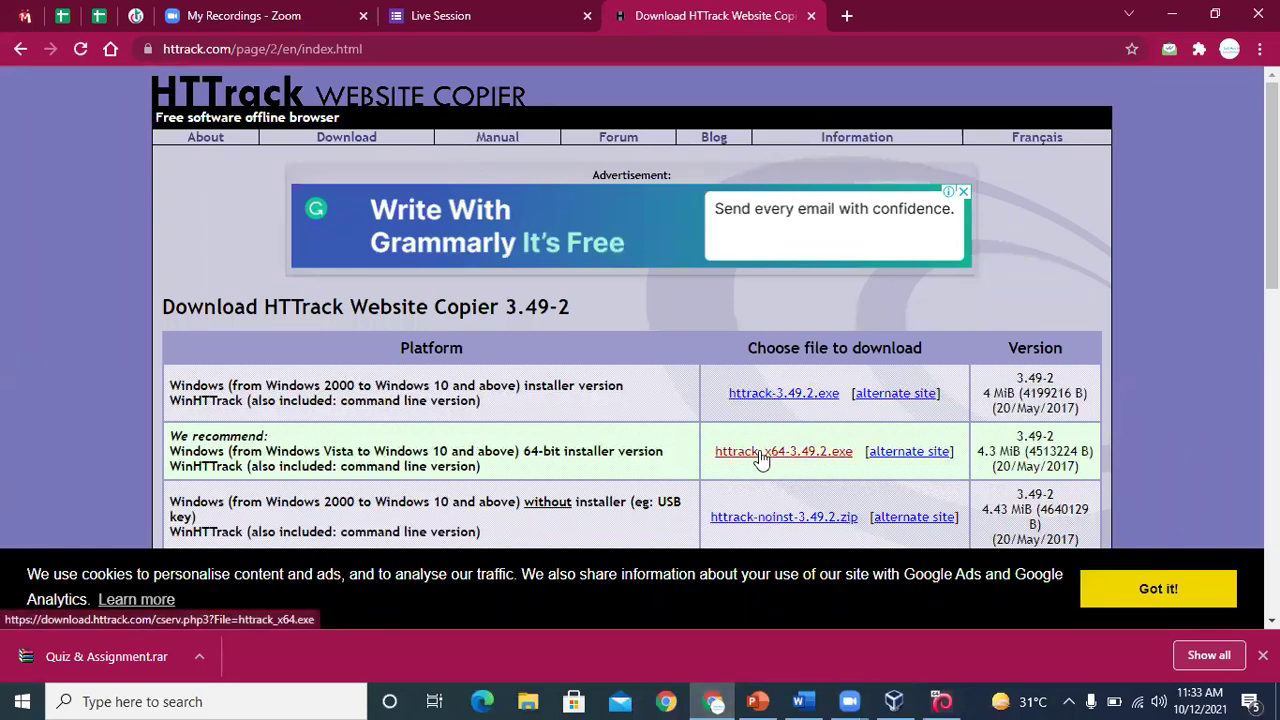
{"action": "left_click", "coordinate": [908, 455]}
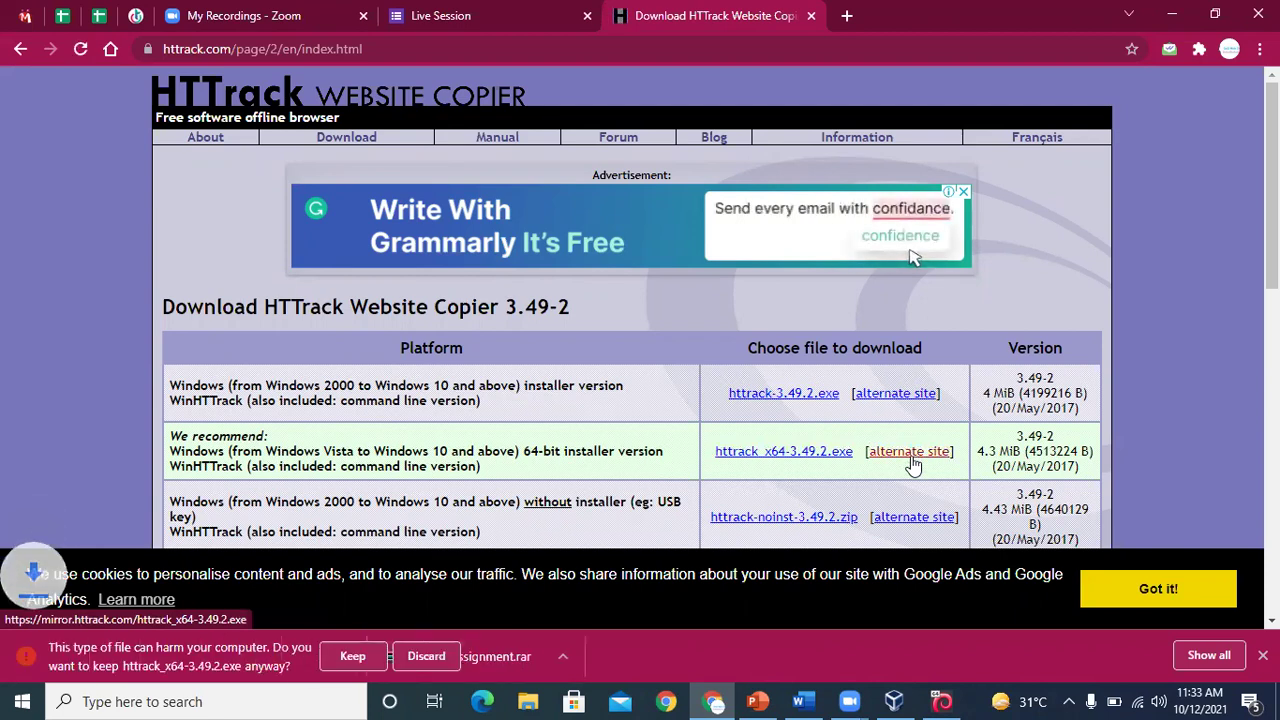
{"action": "left_click", "coordinate": [352, 656]}
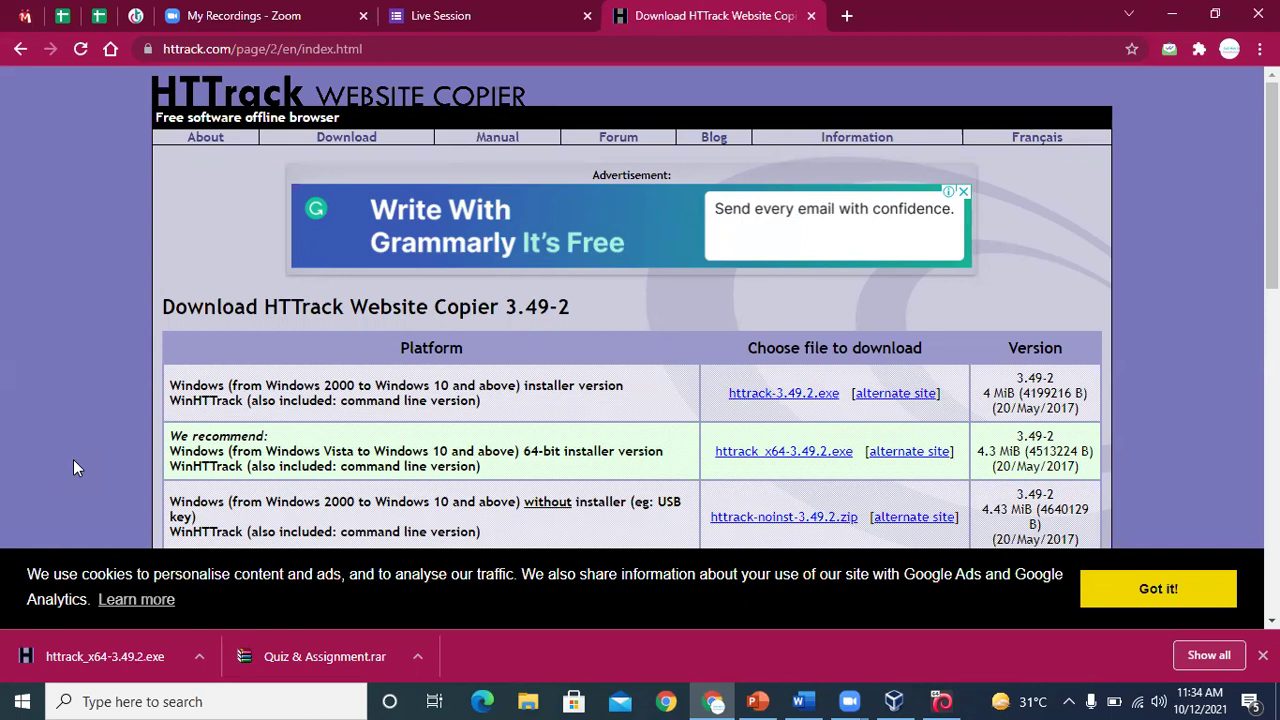
{"action": "left_click", "coordinate": [51, 649]}
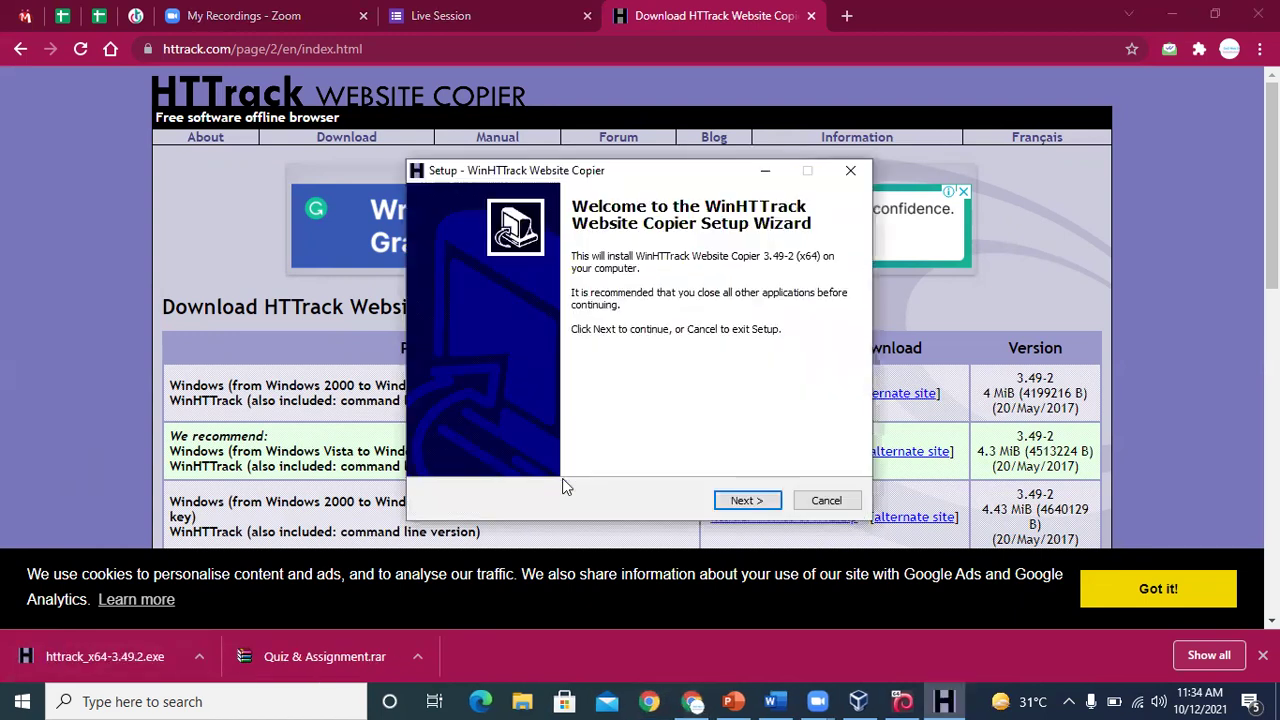
Accept the licence, keep the default folder and desktop icon, install, and launch WinHTTrack
{"action": "left_click", "coordinate": [742, 503]}
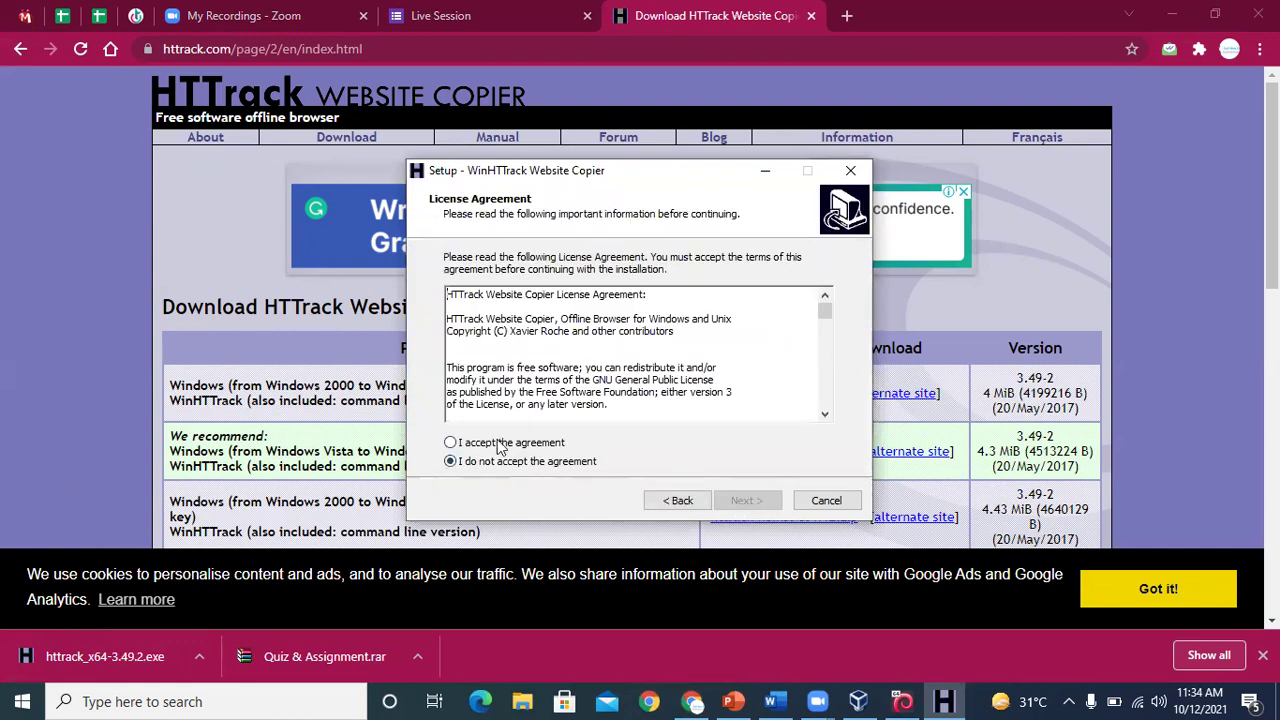
{"action": "left_click", "coordinate": [500, 446]}
{"action": "left_click", "coordinate": [743, 502]}
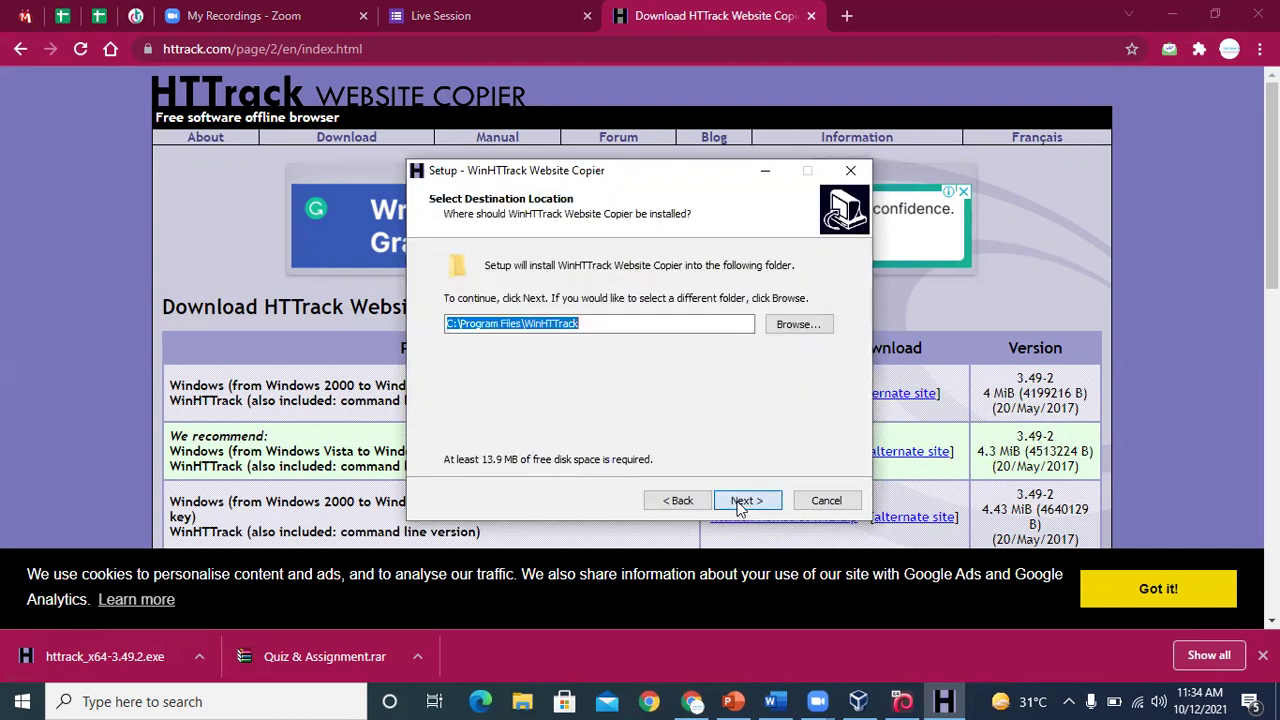
{"action": "left_click", "coordinate": [742, 502]}
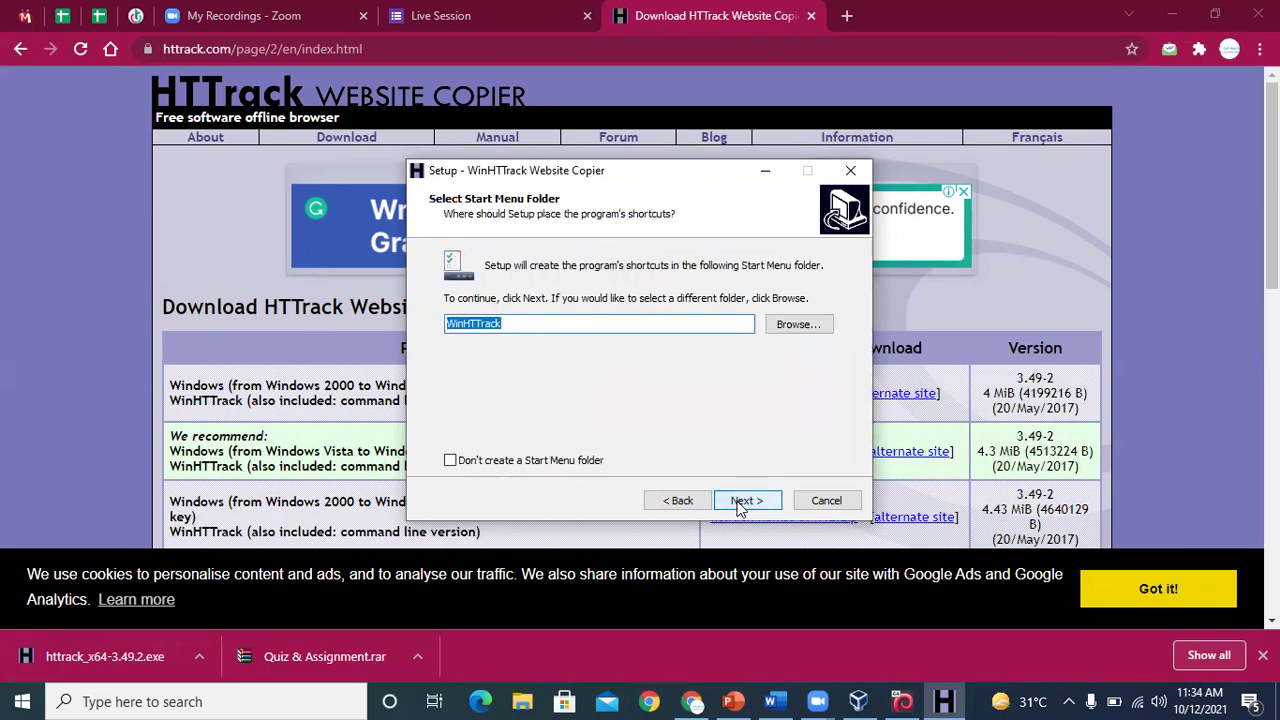
{"action": "left_click", "coordinate": [740, 503]}
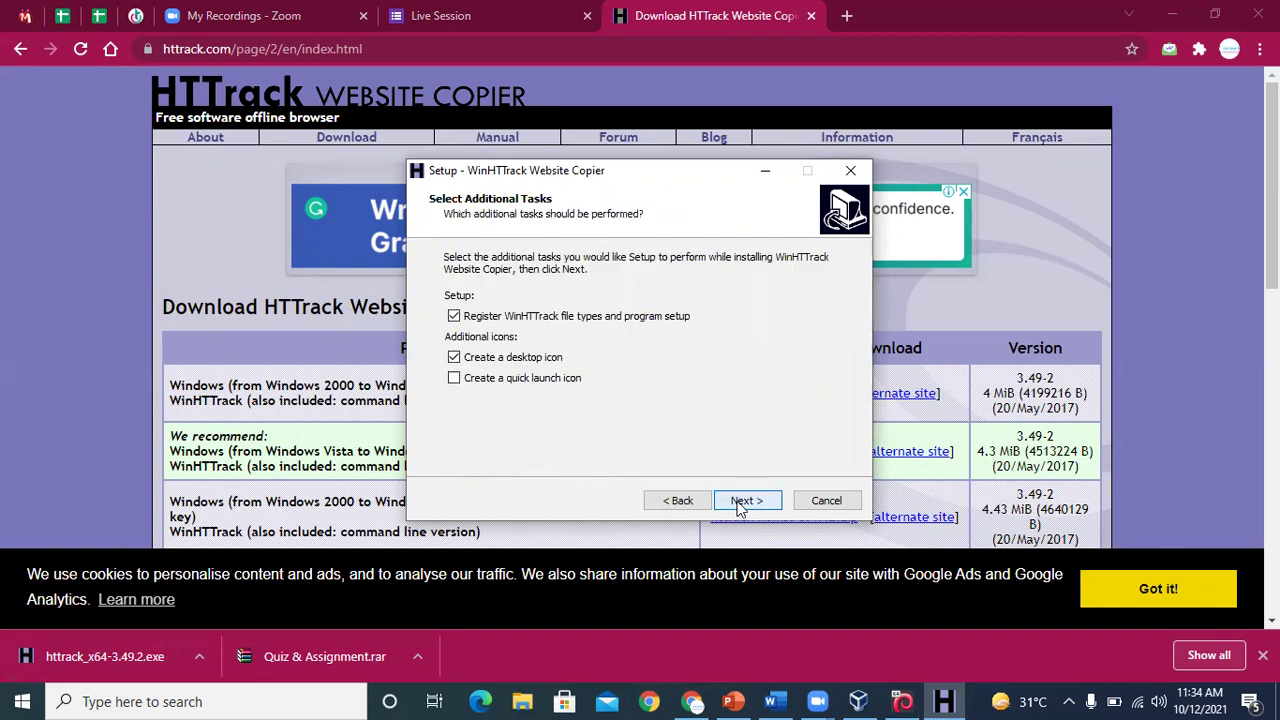
{"action": "left_click", "coordinate": [745, 501]}
{"action": "left_click", "coordinate": [742, 501]}
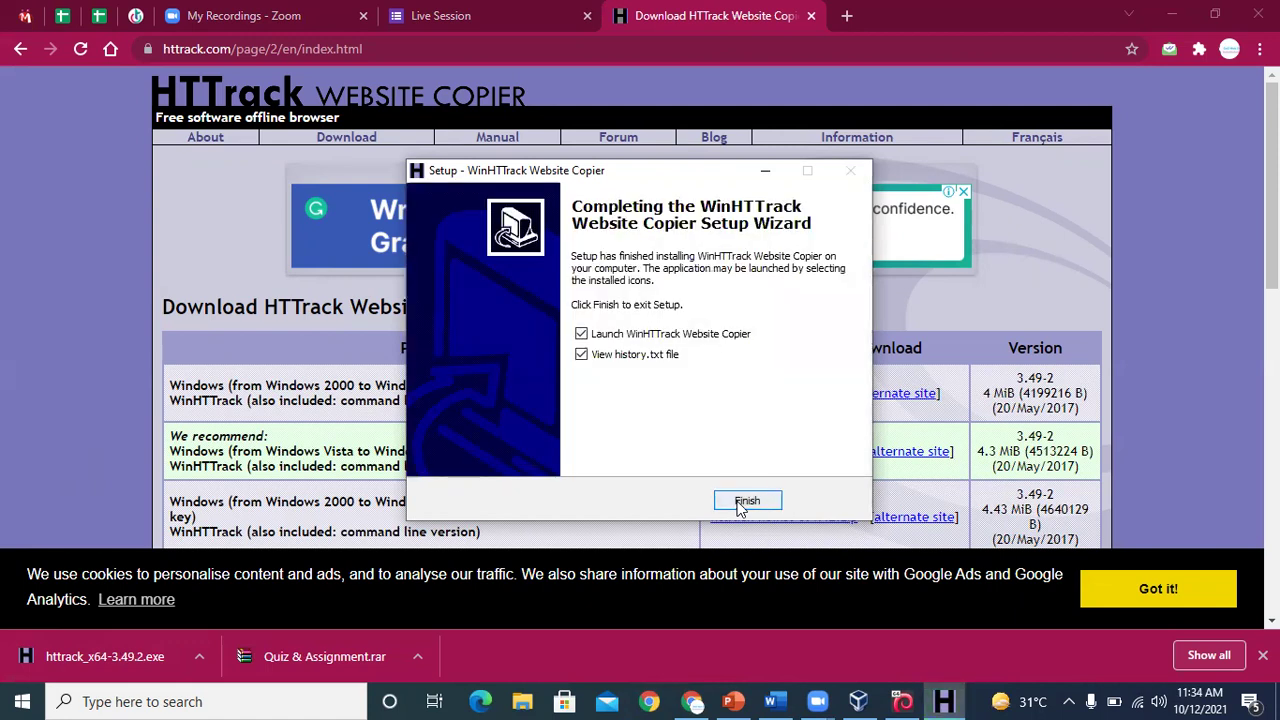
{"action": "left_click", "coordinate": [747, 501]}
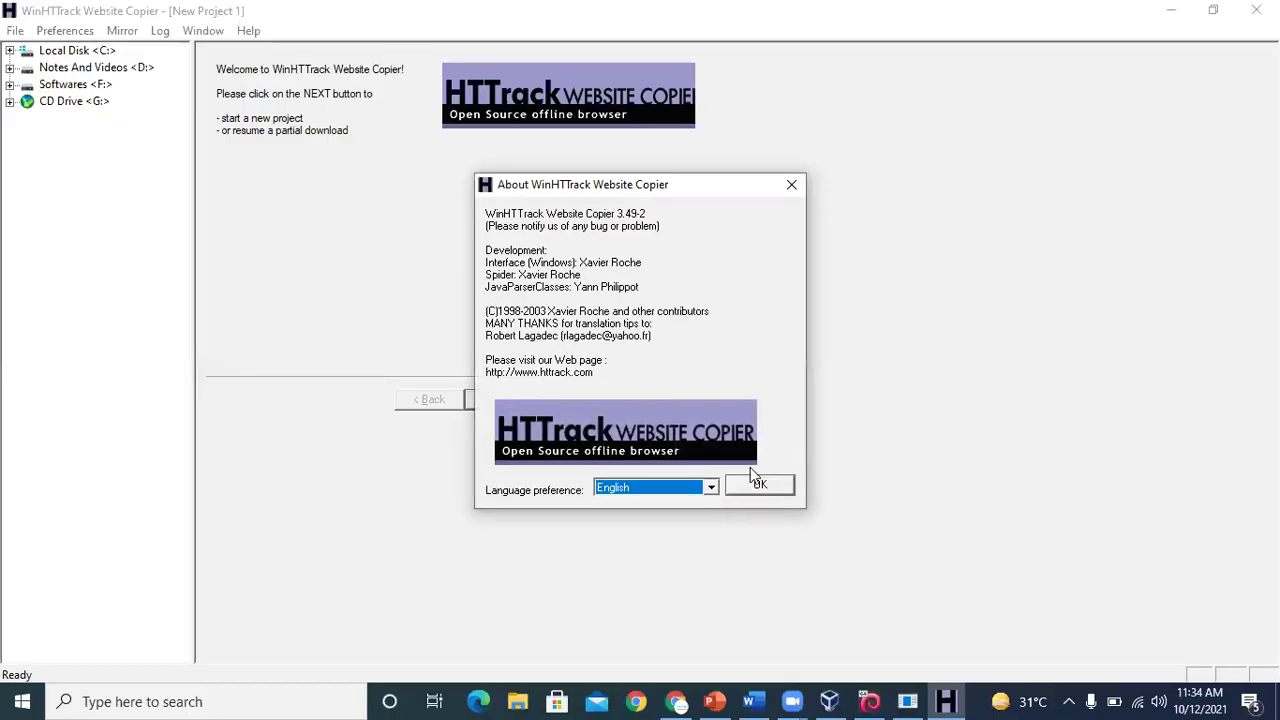
Dismiss the About box, name a new project 'website', advance a step, and minimize WinHTTrack
{"action": "left_click", "coordinate": [757, 485]}
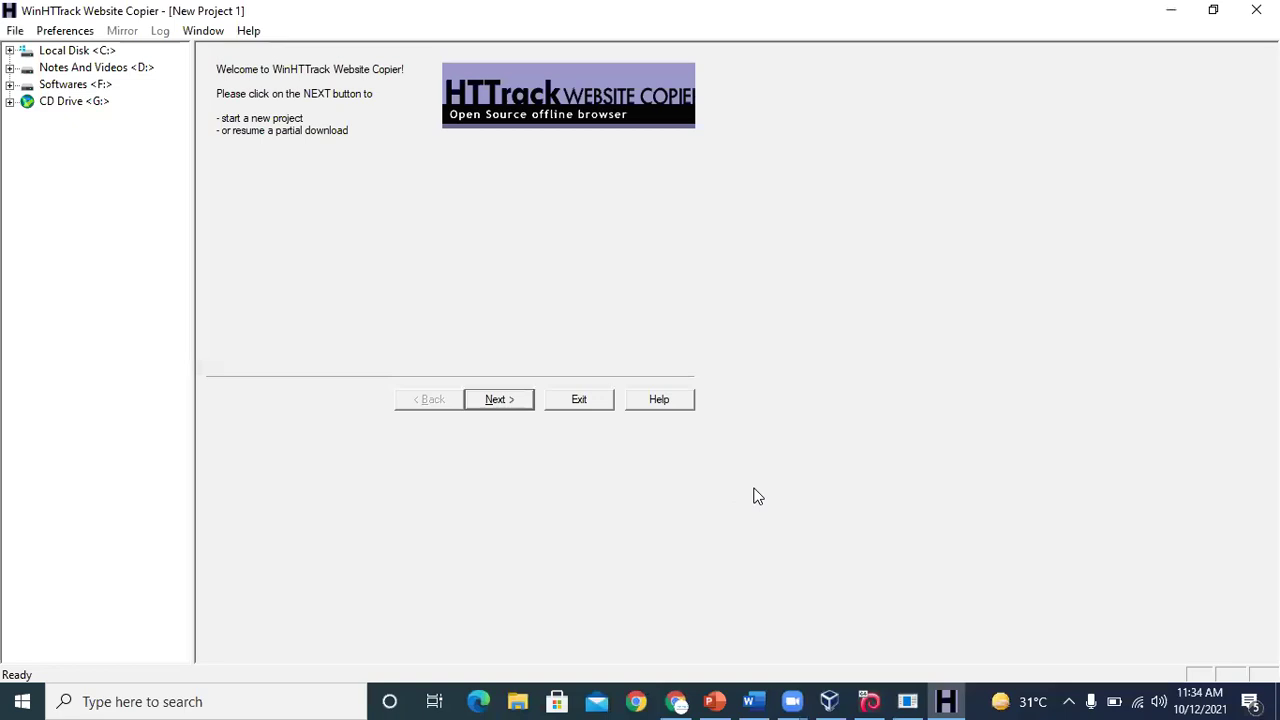
{"action": "left_click", "coordinate": [522, 400]}
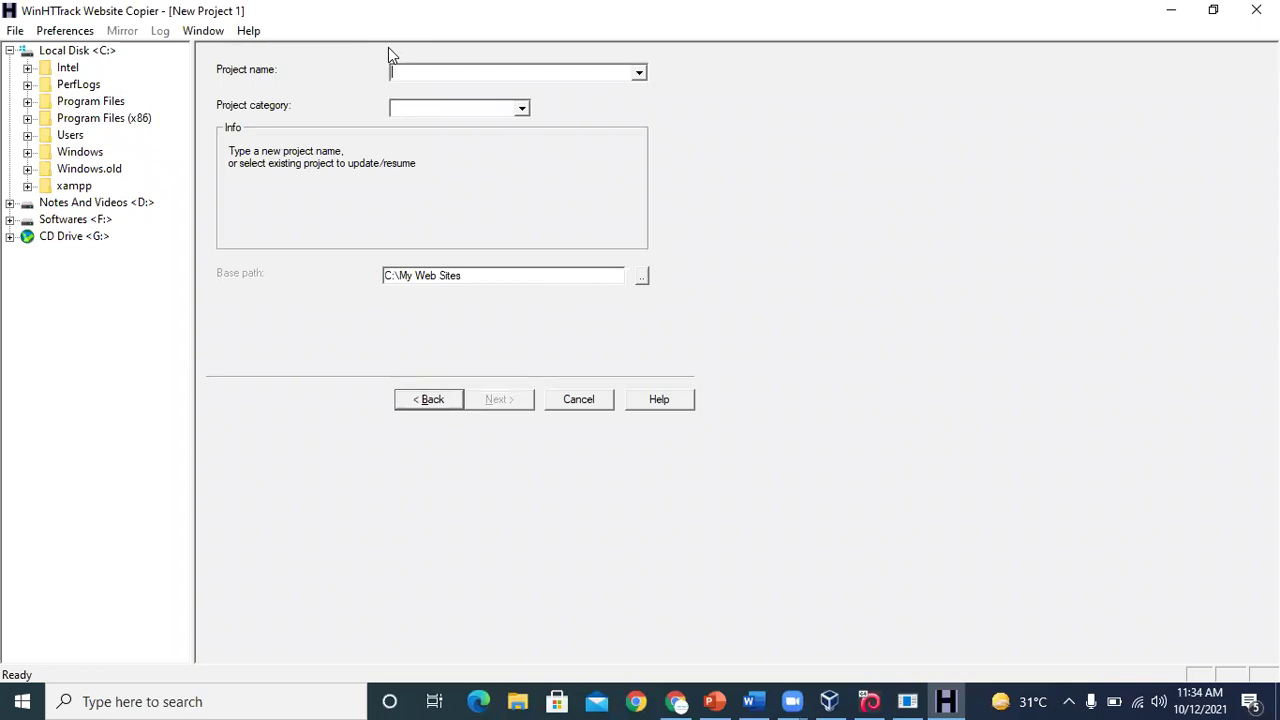
{"action": "type", "text": "website"}
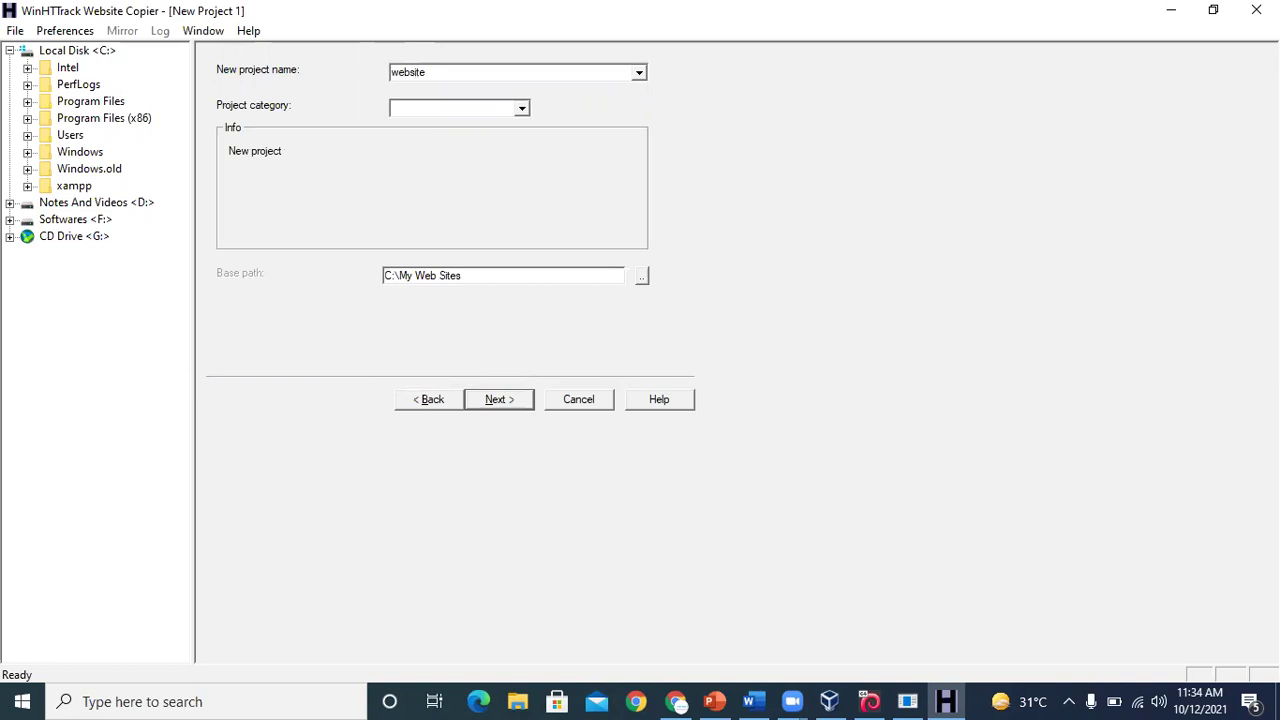
{"action": "left_click", "coordinate": [502, 402]}
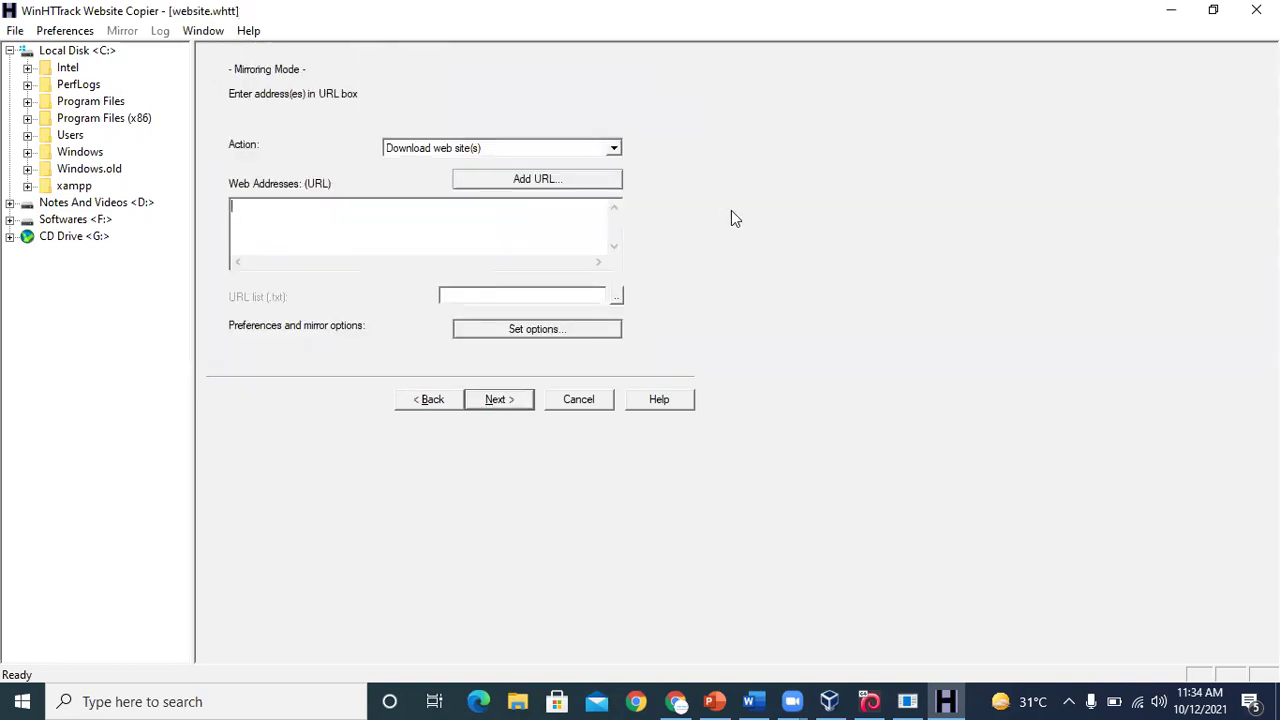
{"action": "left_click", "coordinate": [1172, 11]}
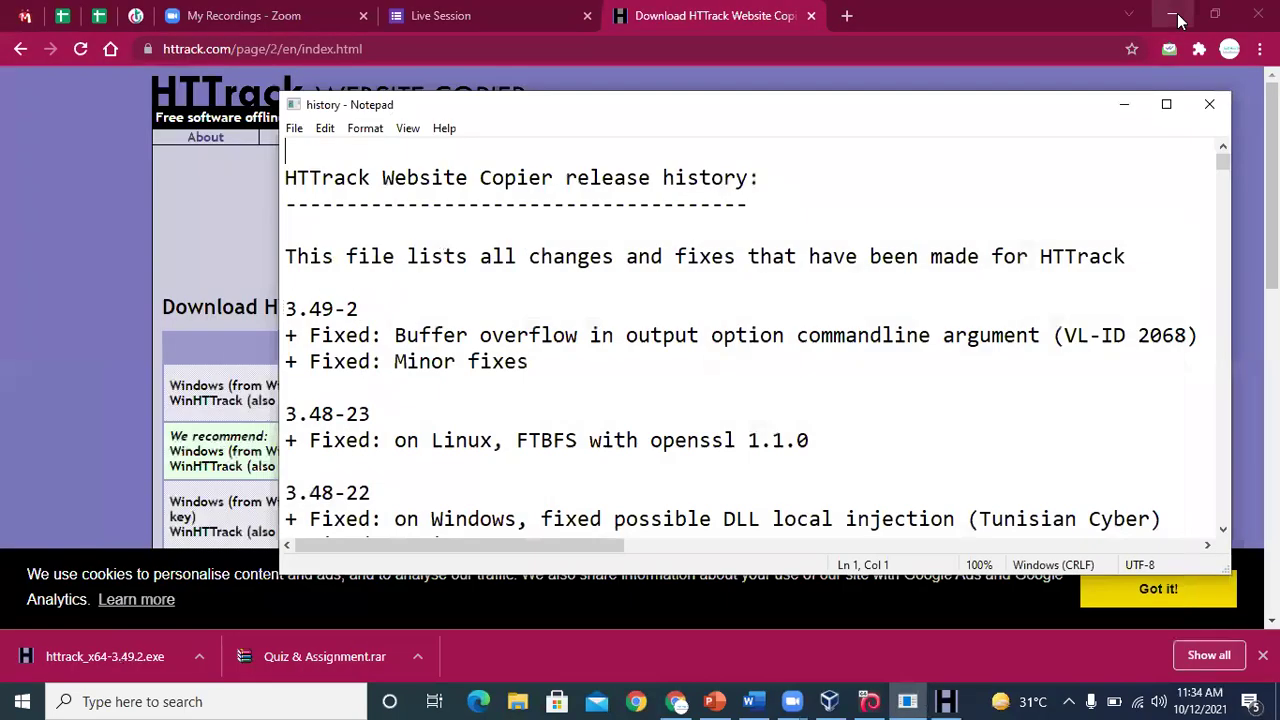
Search Google for 'bloodybranded' in a new Chrome tab
{"action": "left_click", "coordinate": [1209, 105]}
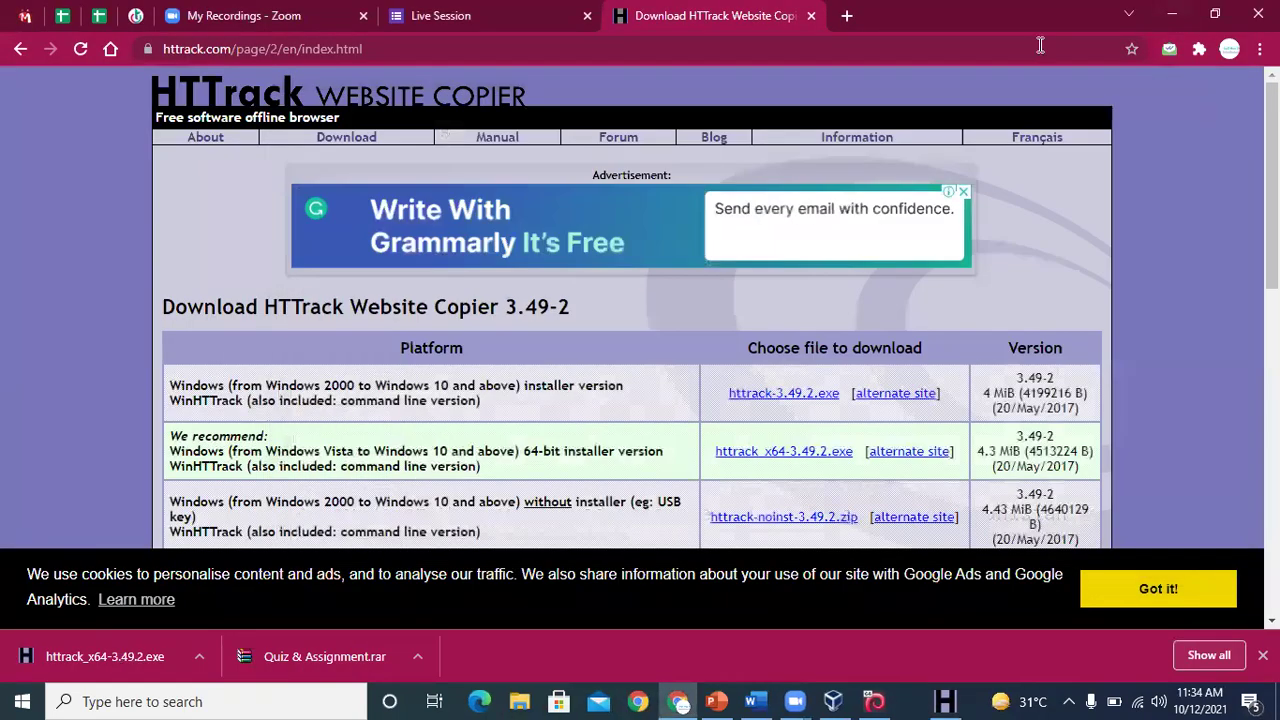
{"action": "left_click", "coordinate": [845, 16]}
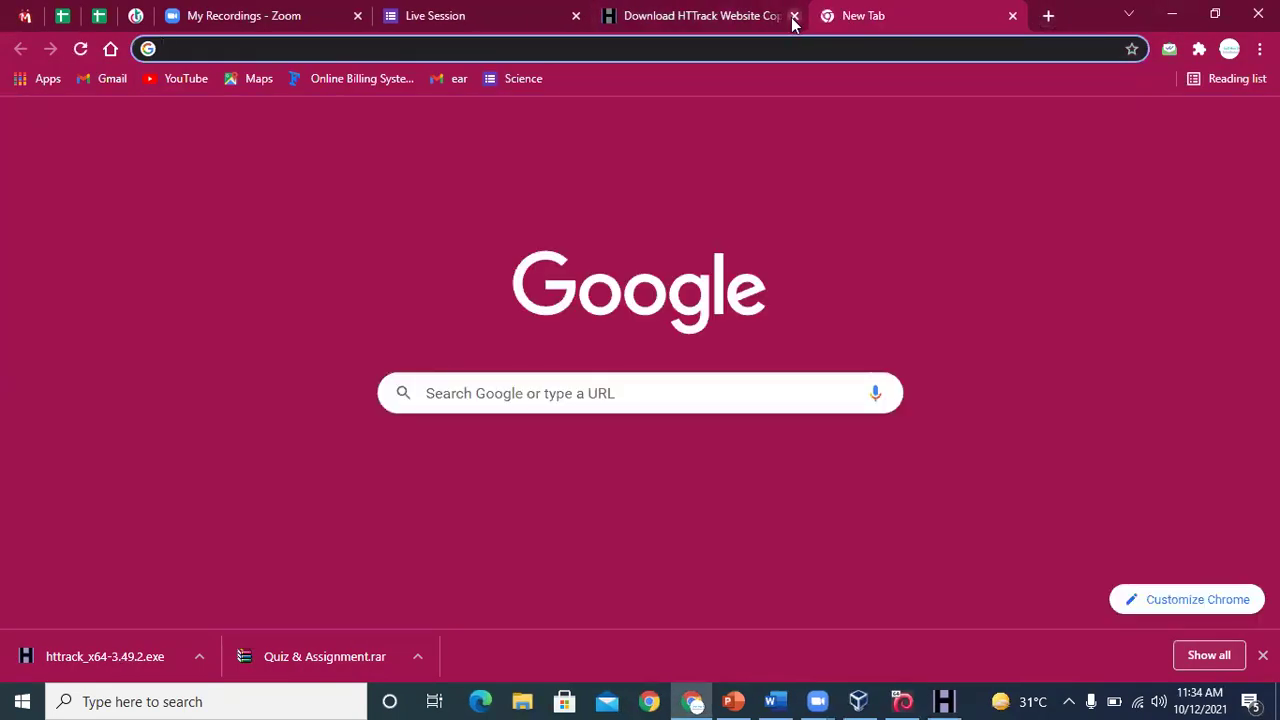
{"action": "left_click", "coordinate": [791, 15]}
{"action": "left_click", "coordinate": [731, 45]}
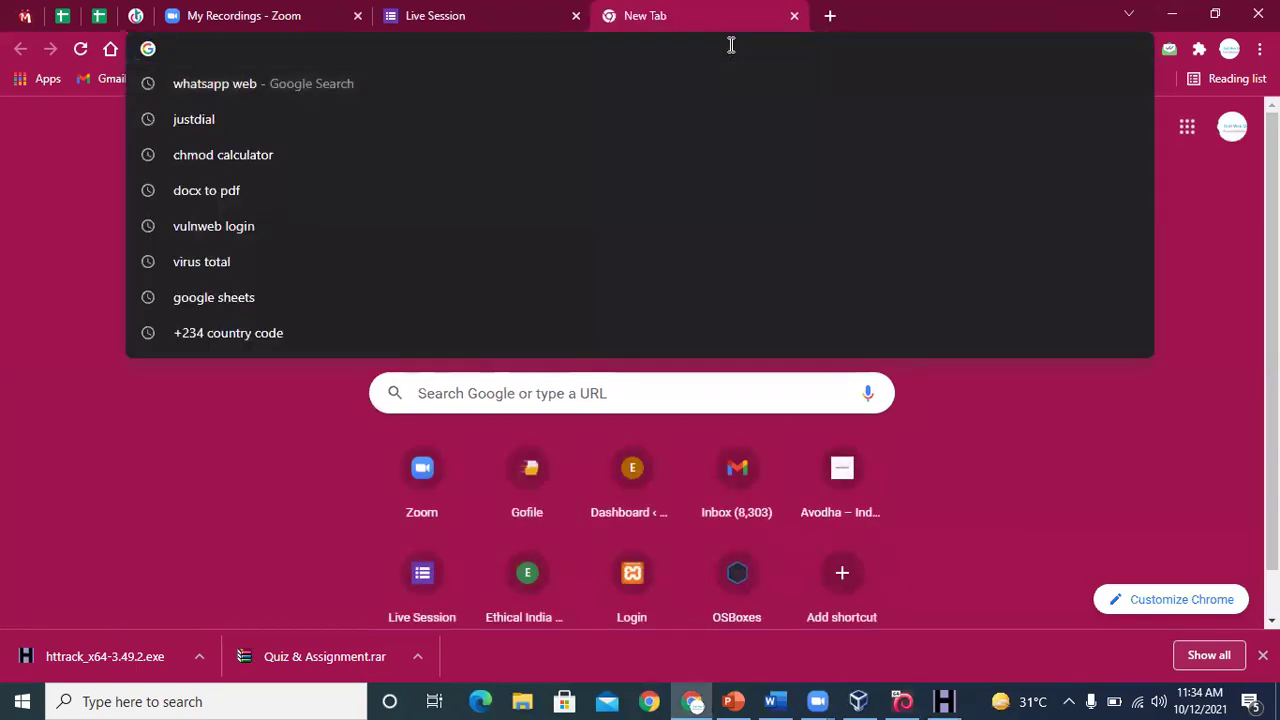
{"action": "type", "text": "raq"}
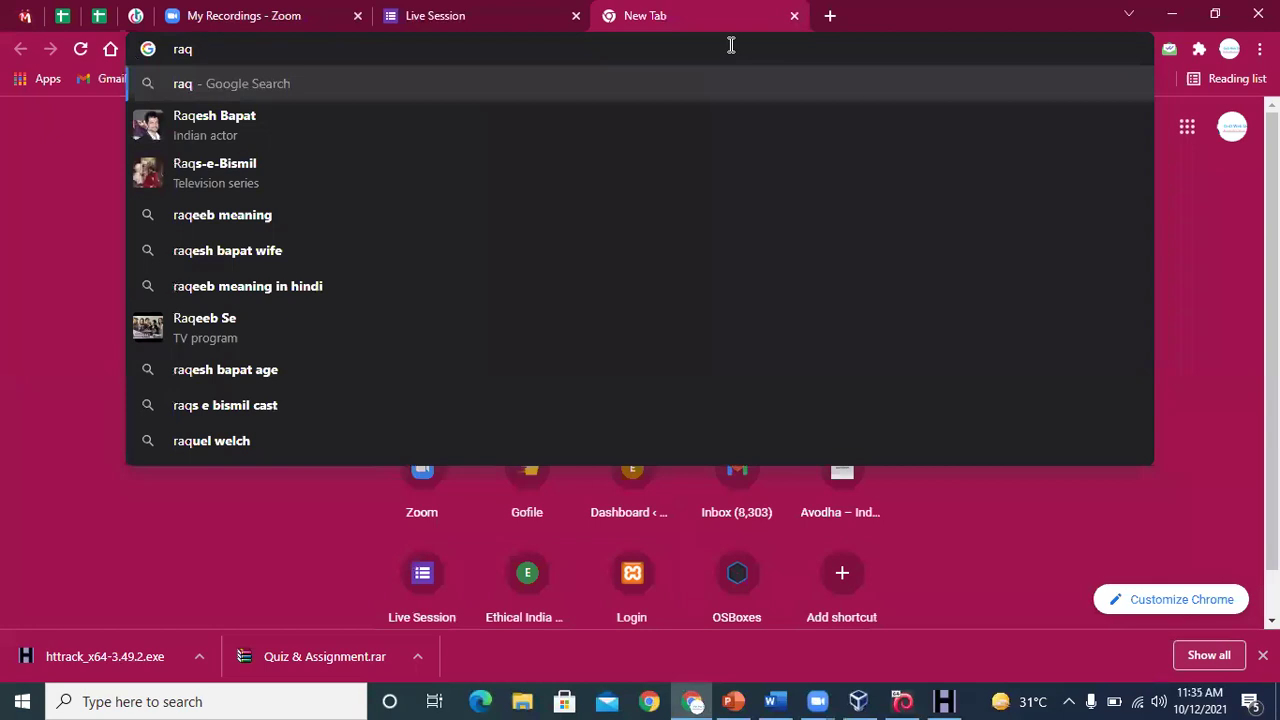
{"action": "key", "text": "BackSpace"}
{"action": "key", "text": "BackSpace"}
{"action": "key", "text": "BackSpace"}
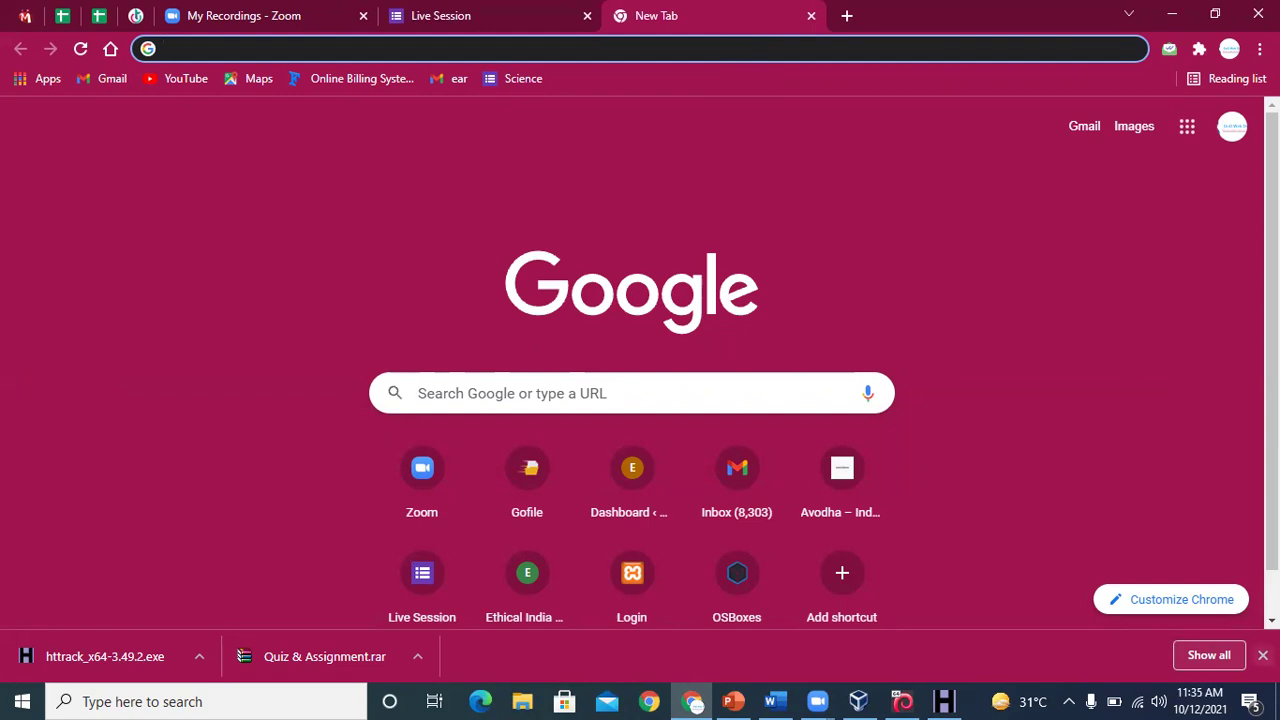
{"action": "left_click", "coordinate": [1263, 655]}
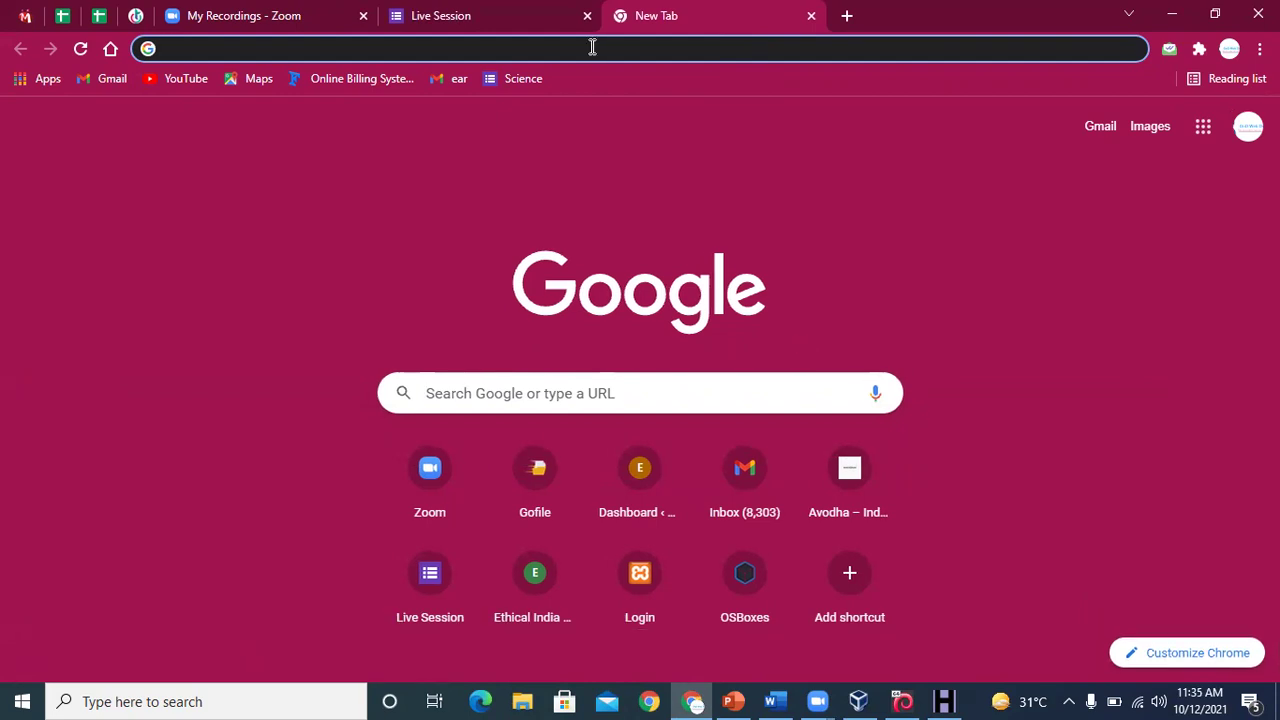
{"action": "type", "text": "blo"}
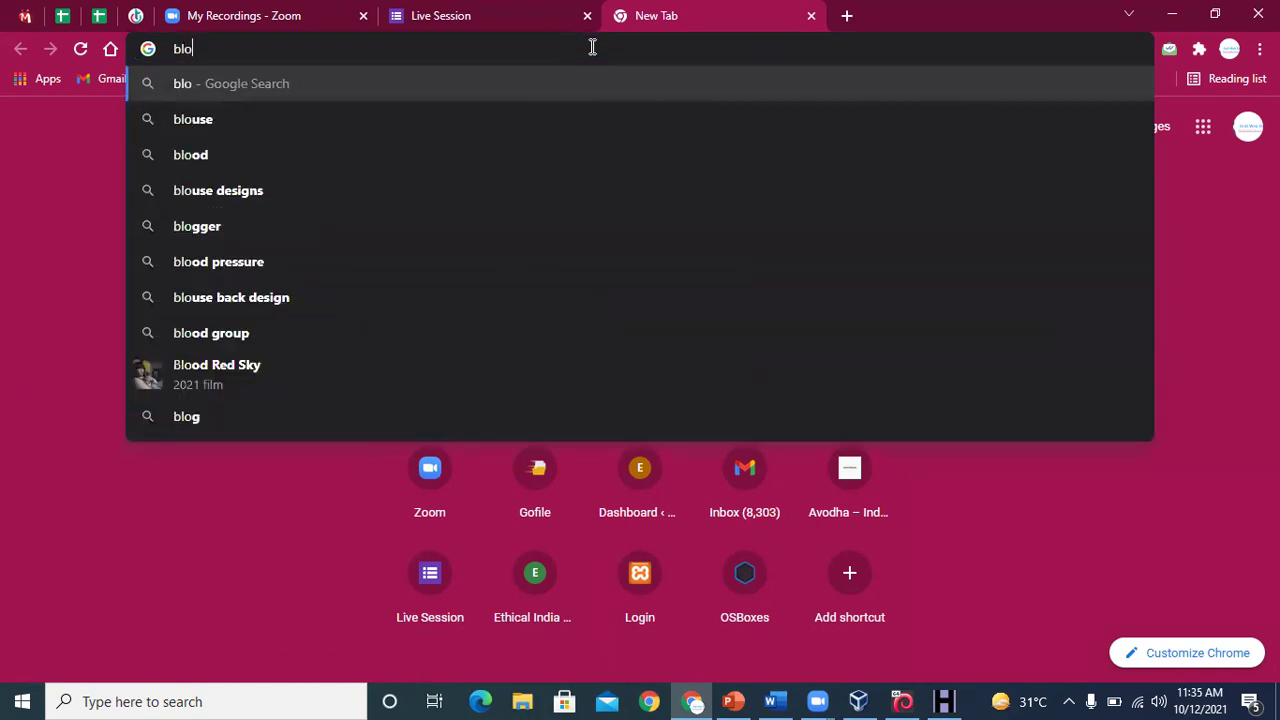
{"action": "type", "text": "o"}
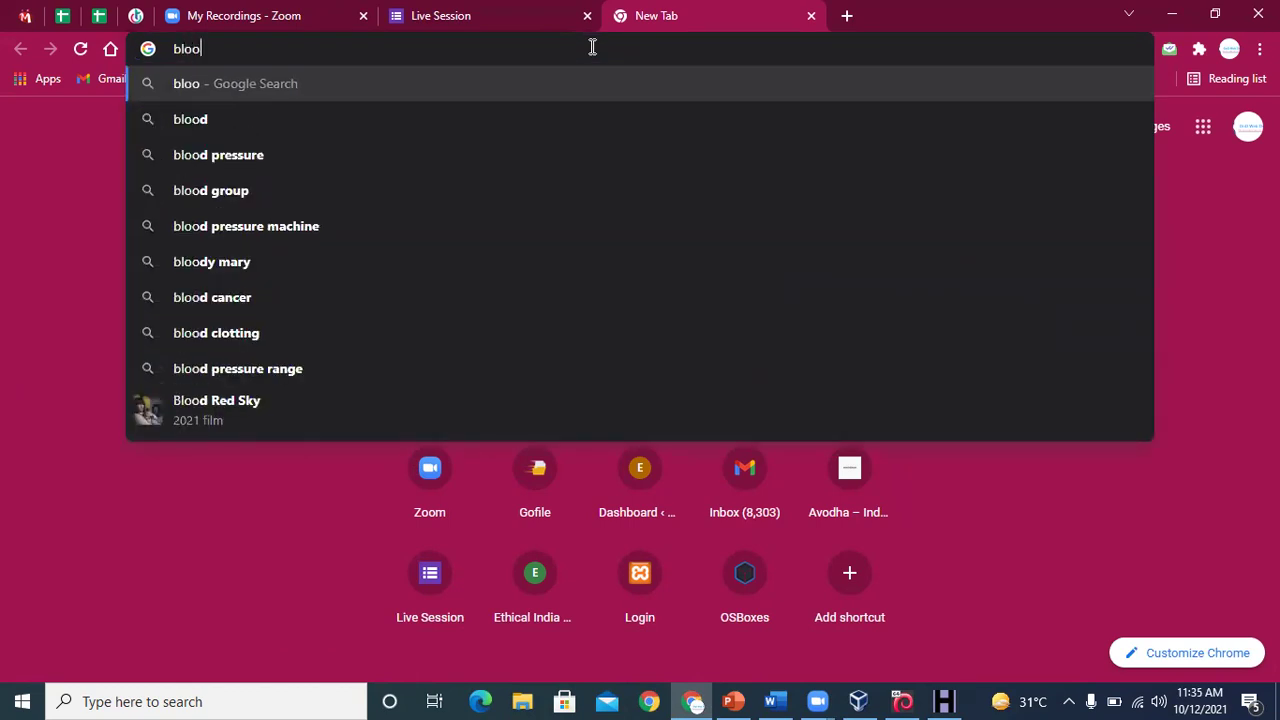
{"action": "type", "text": "dy"}
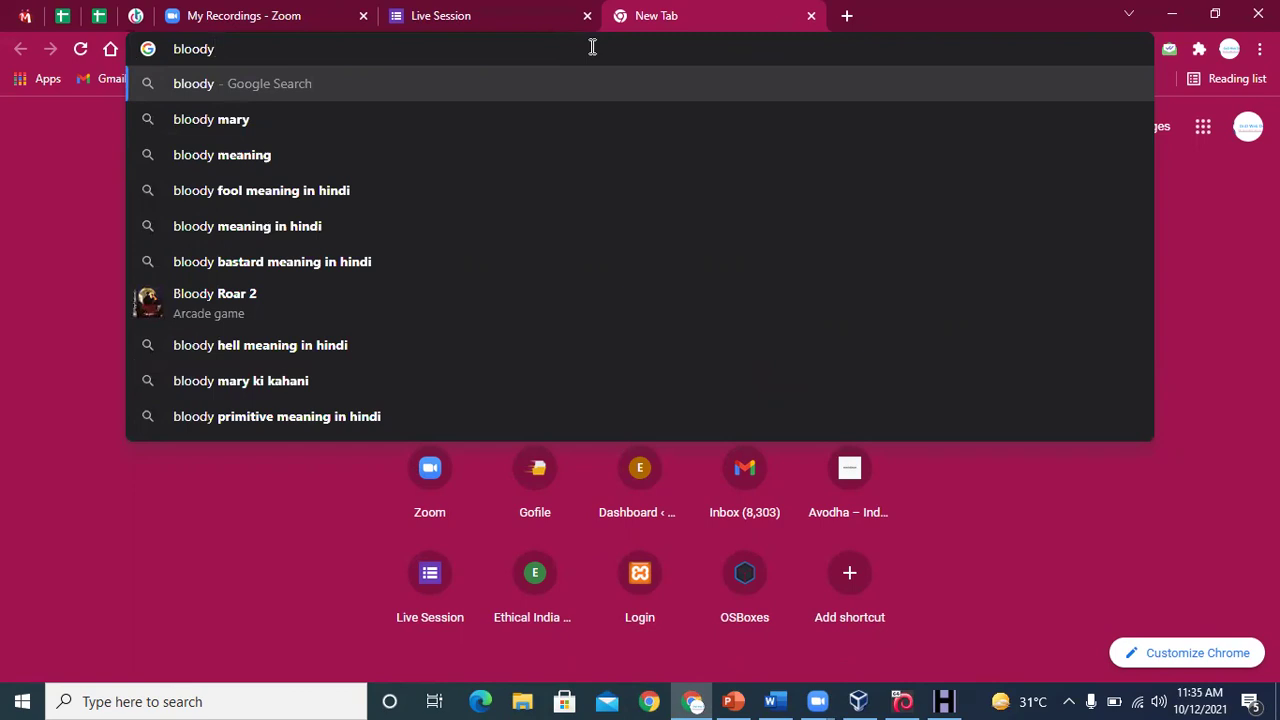
{"action": "type", "text": "branded"}
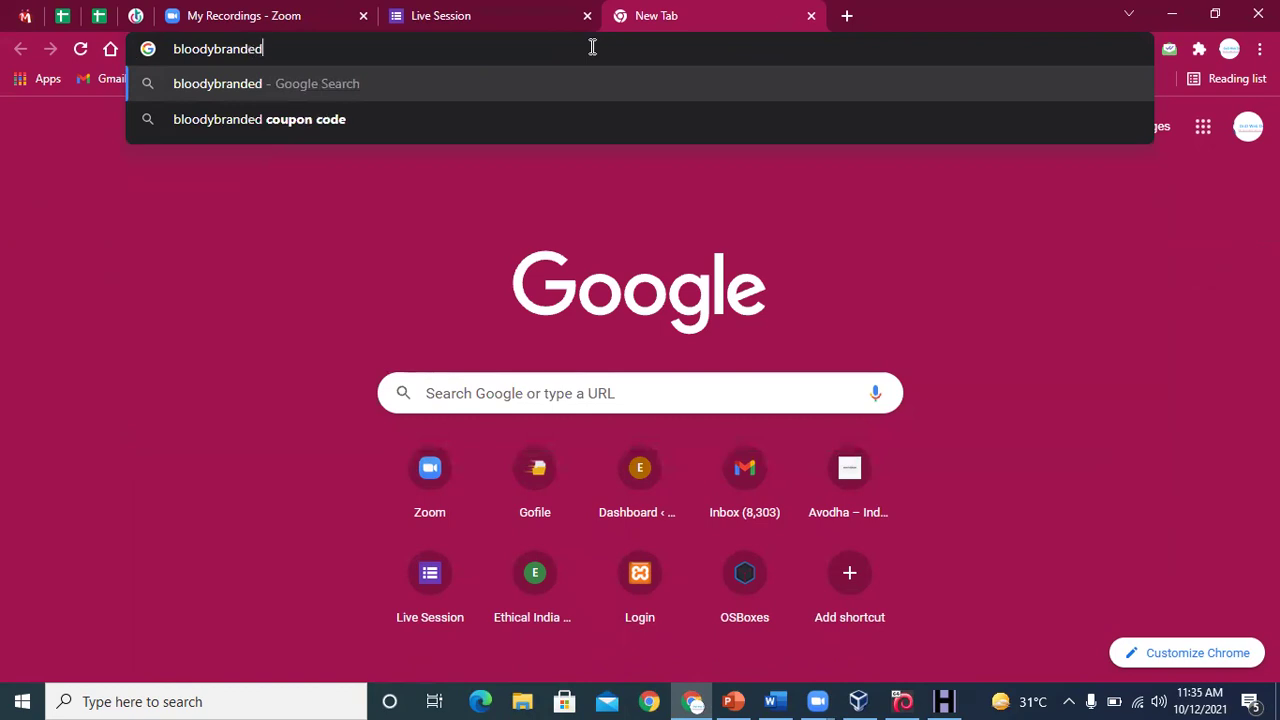
{"action": "key", "text": "Return"}
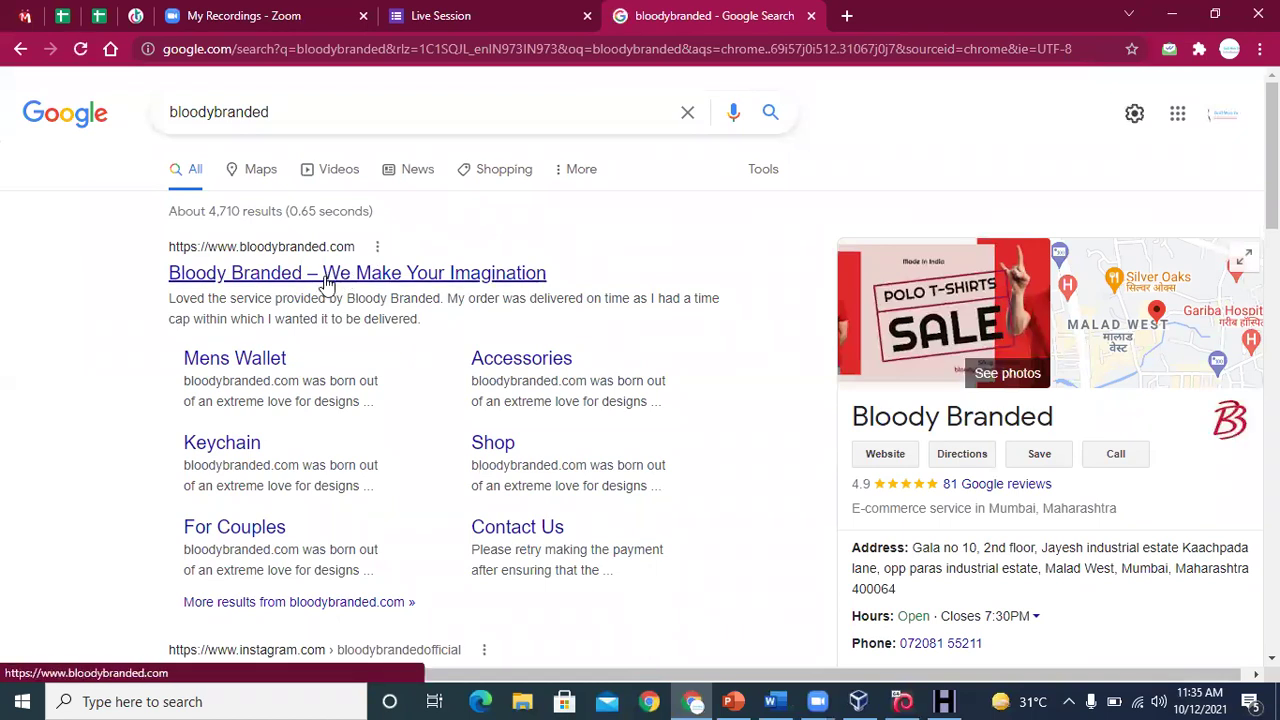
{"action": "left_click", "coordinate": [326, 278]}
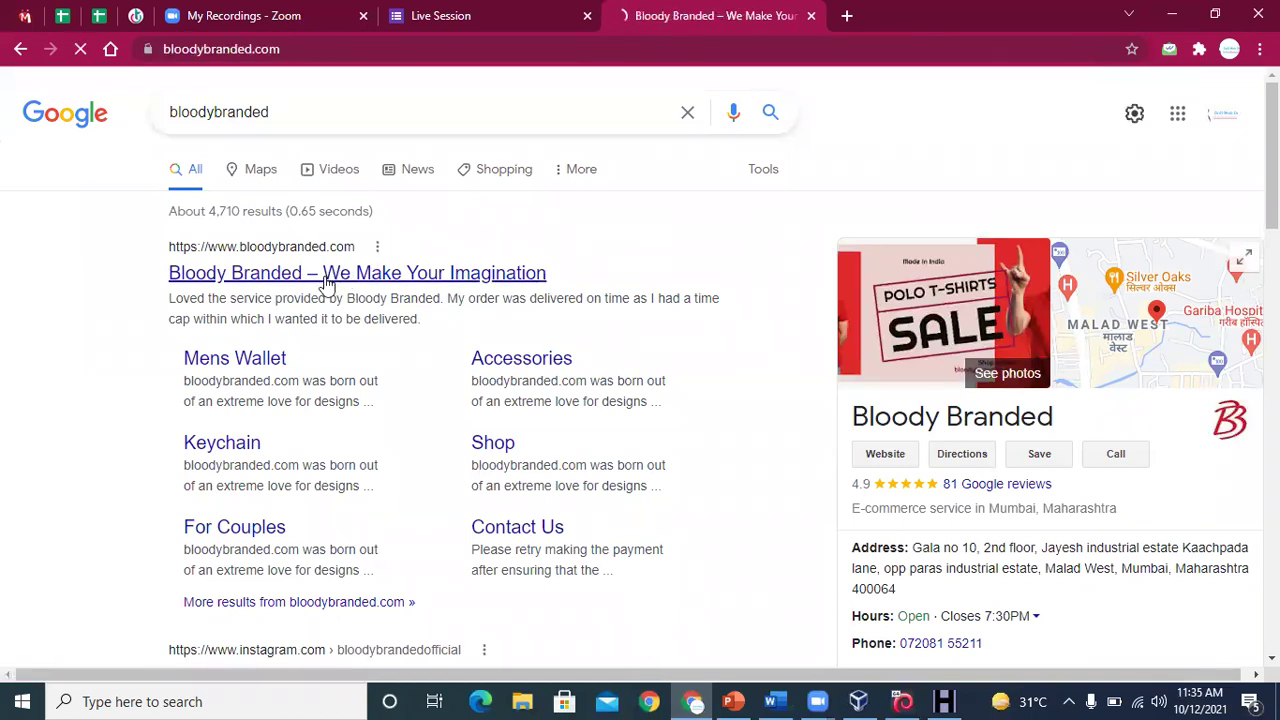
{"action": "left_click", "coordinate": [283, 46]}
{"action": "key", "text": "ctrl+c"}
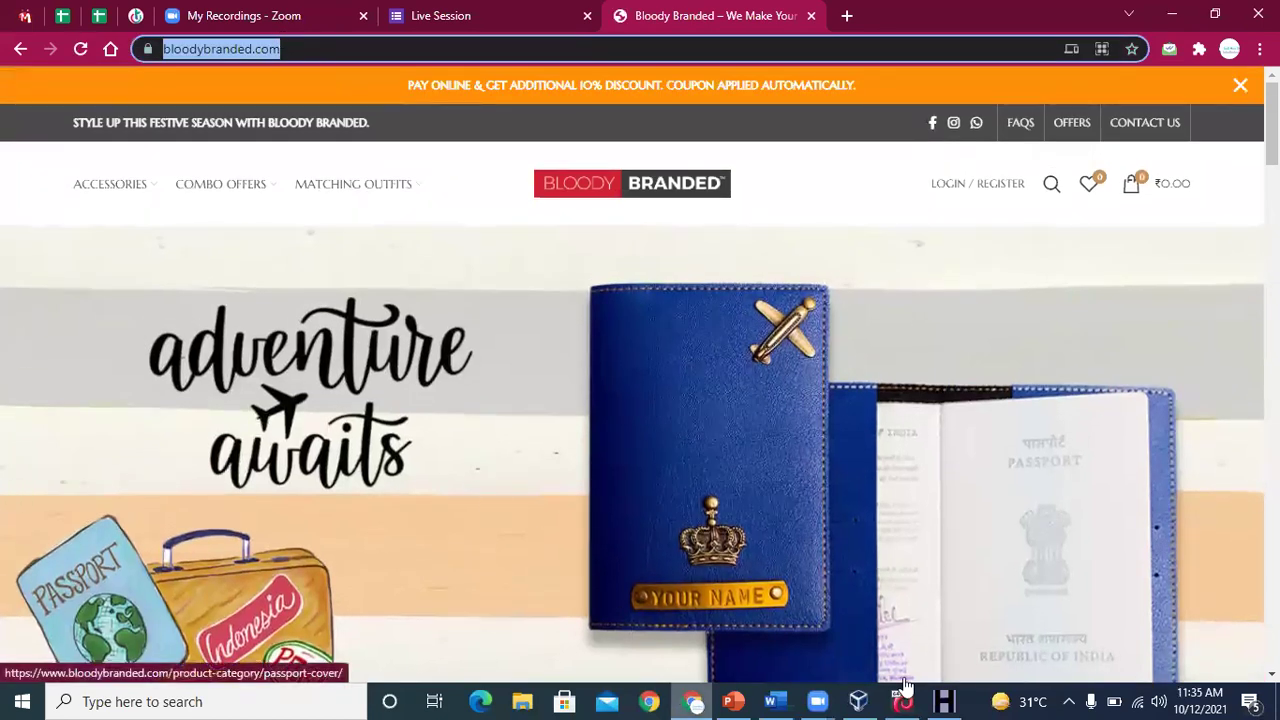
{"action": "left_click", "coordinate": [952, 701]}
{"action": "left_click", "coordinate": [389, 206]}
{"action": "key", "text": "ctrl+v"}
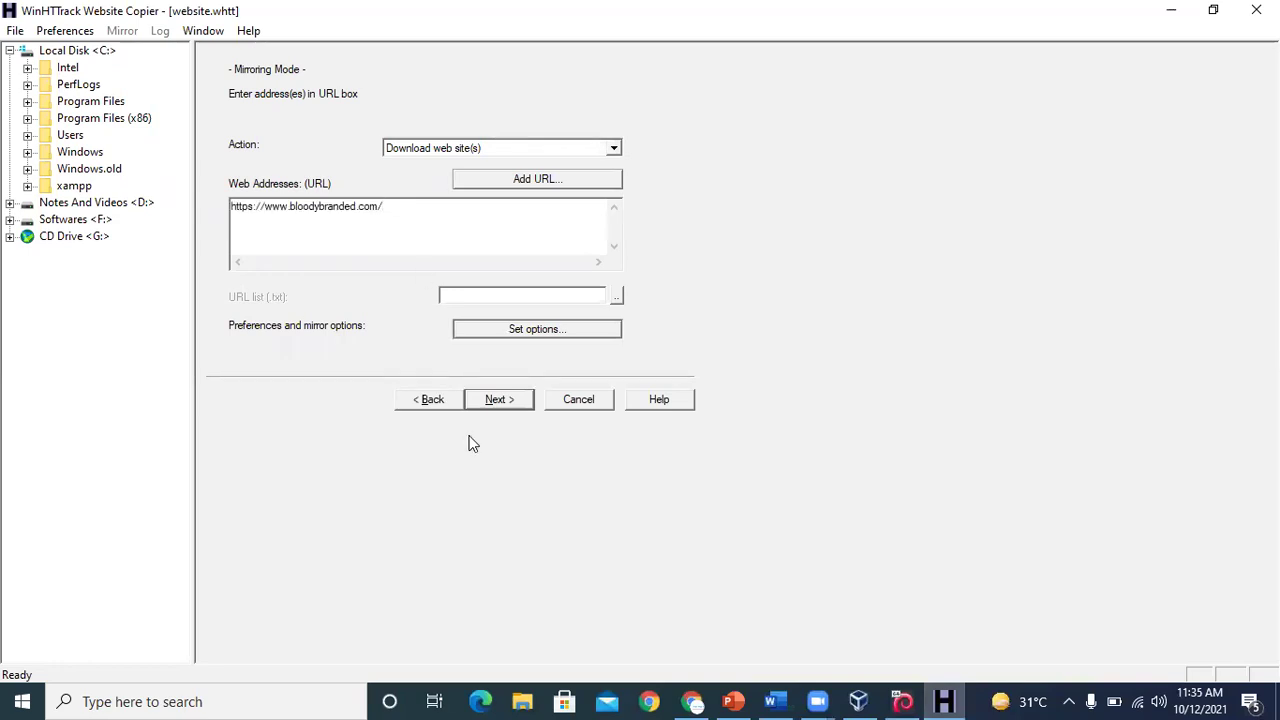
{"action": "left_click", "coordinate": [503, 408]}
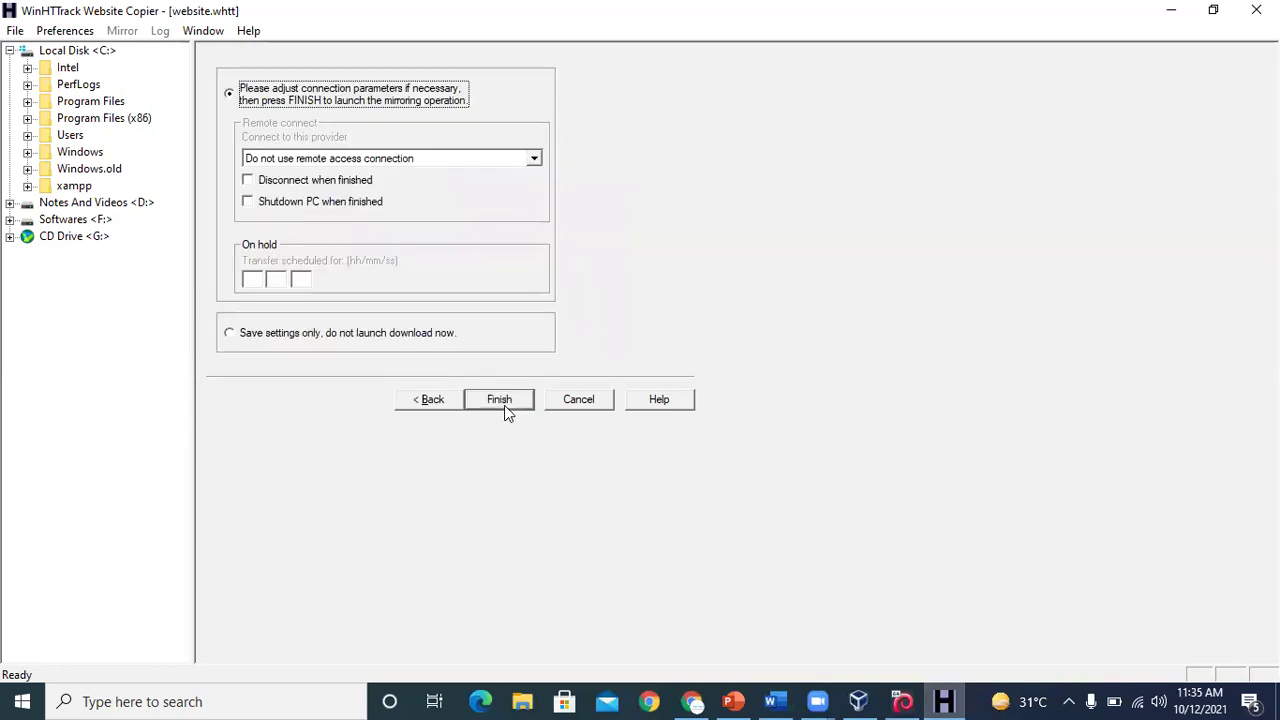
{"action": "left_click", "coordinate": [511, 398]}
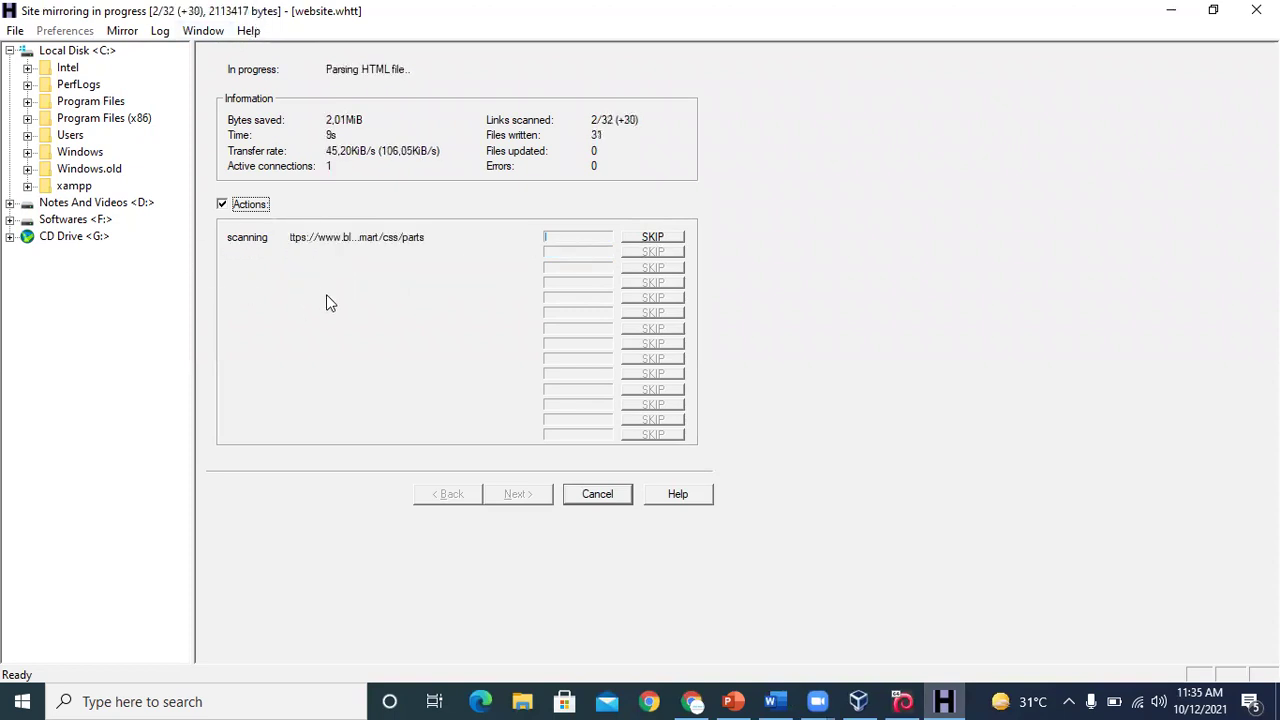
{"action": "left_click", "coordinate": [771, 701]}
Open a new Maltego graph, then select the ip-tracker.org link under Email Footprinting
{"action": "left_click", "coordinate": [875, 399]}
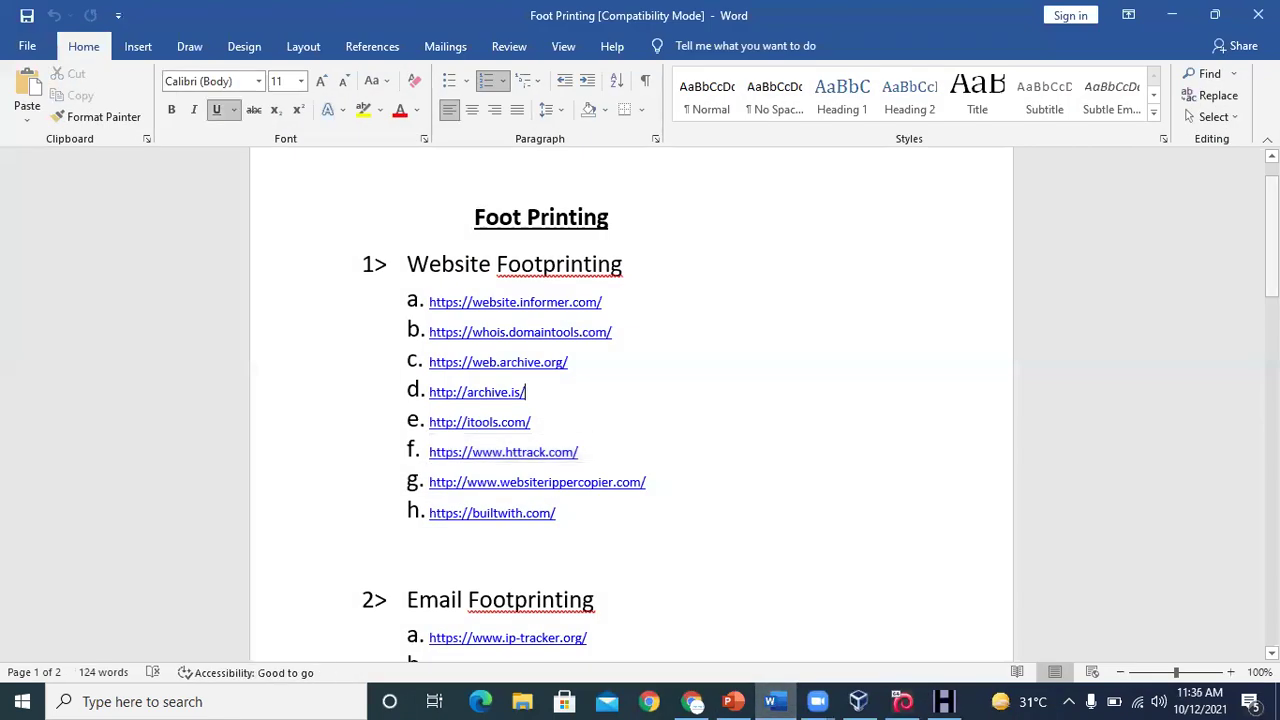
{"action": "scroll", "coordinate": [899, 229], "scroll_direction": "down", "scroll_amount": 4}
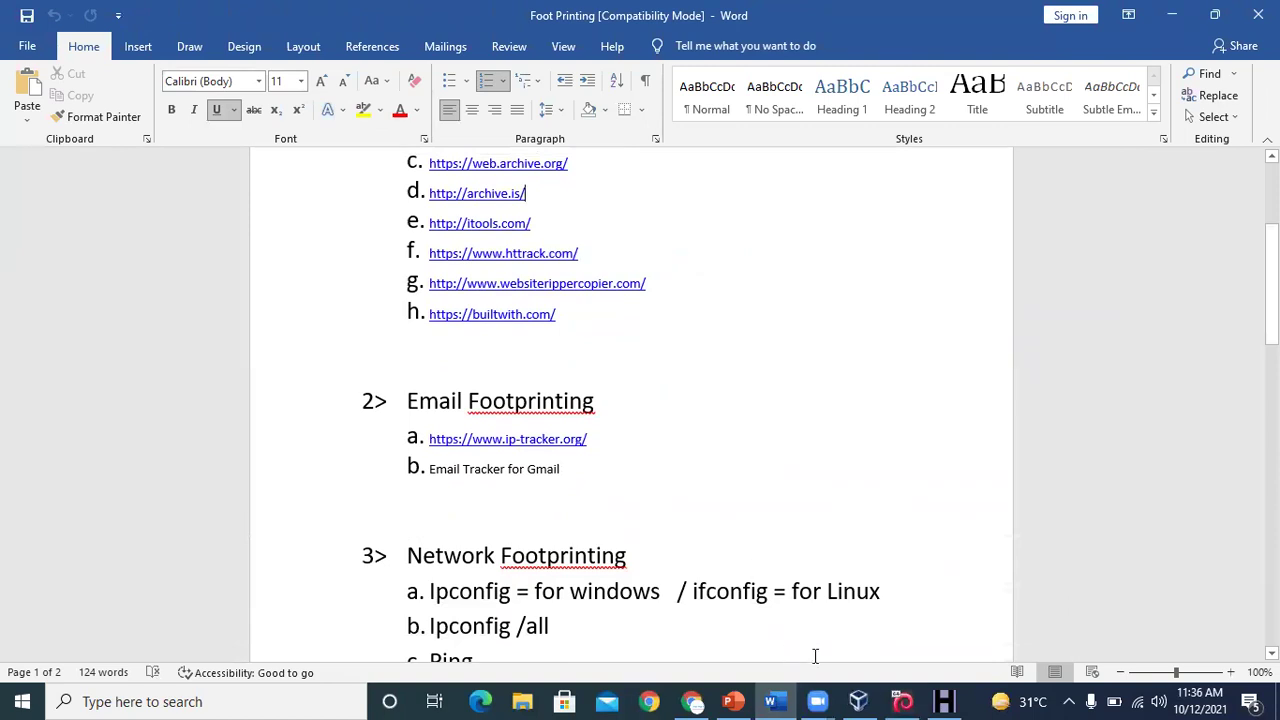
{"action": "left_click", "coordinate": [899, 701]}
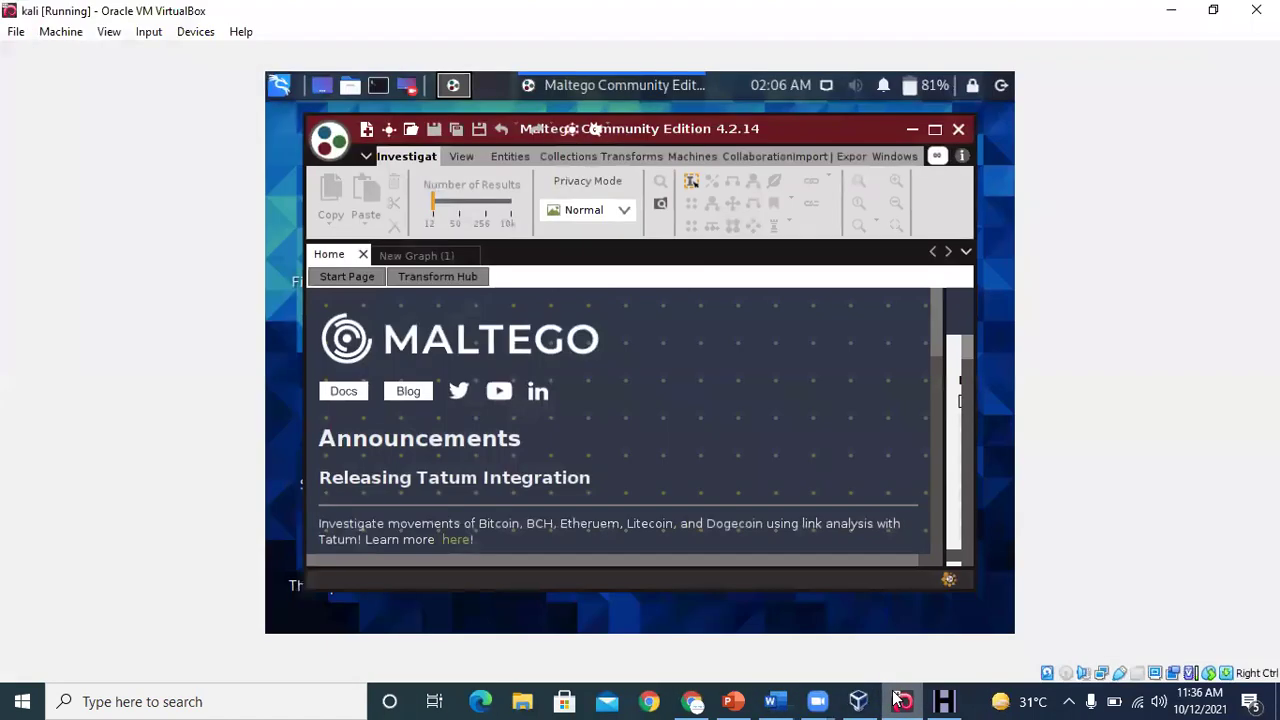
{"action": "left_click", "coordinate": [367, 131]}
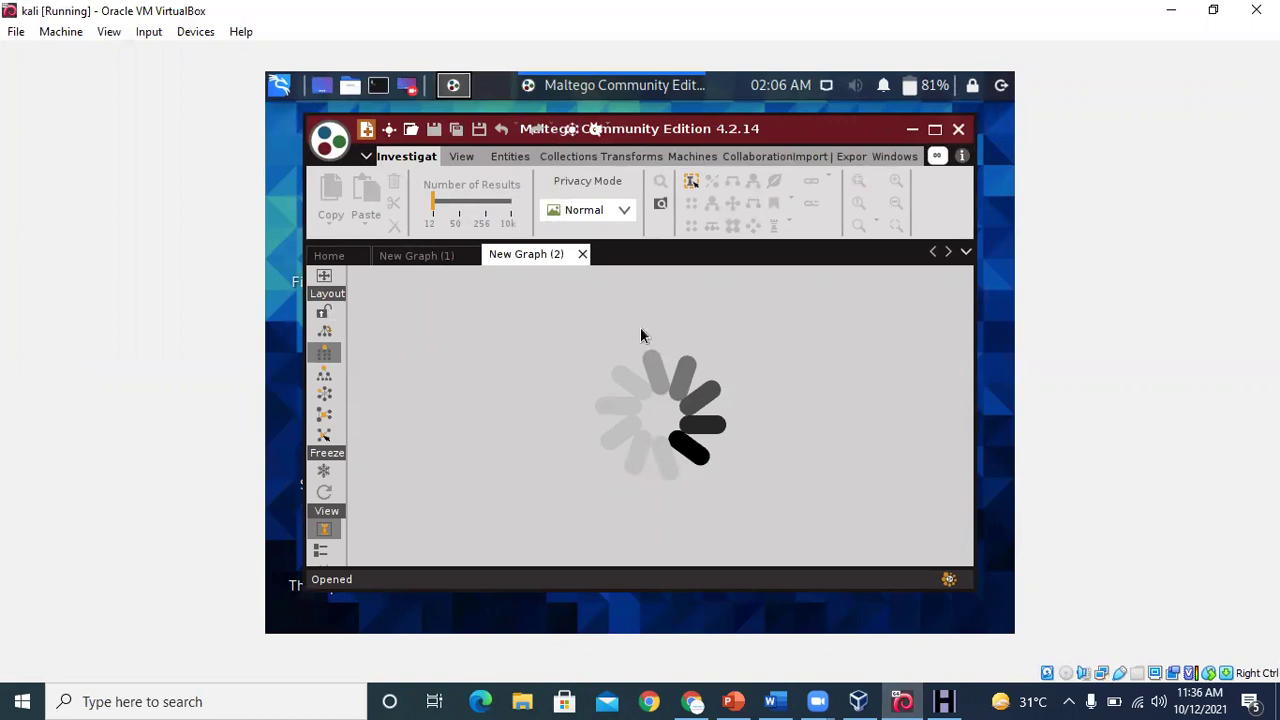
{"action": "left_click", "coordinate": [785, 700]}
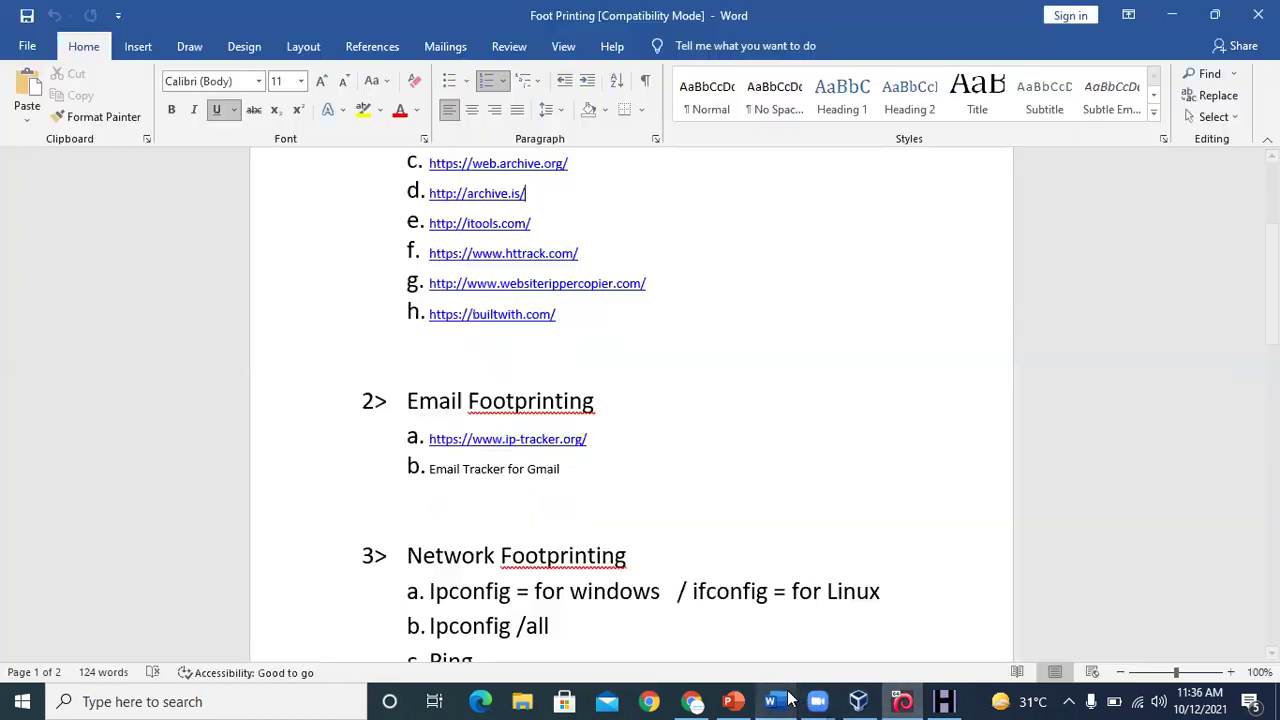
{"action": "left_click", "coordinate": [753, 425]}
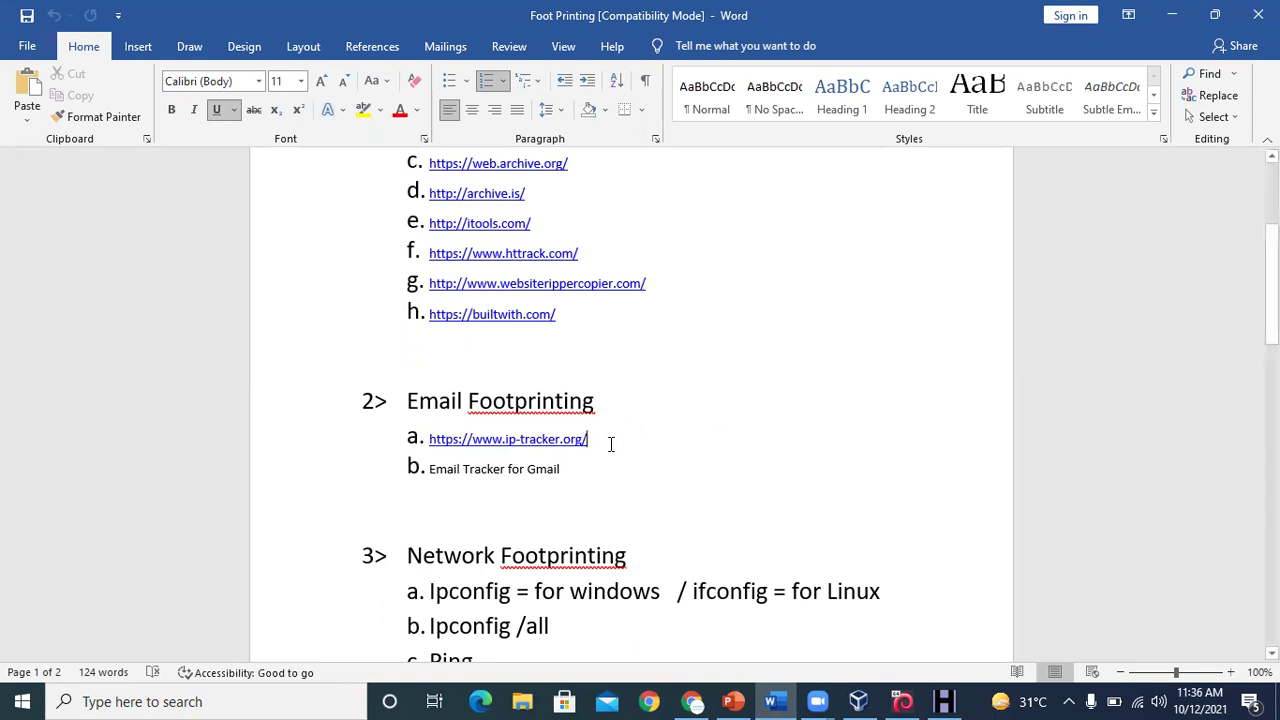
{"action": "left_click_drag", "start_coordinate": [551, 438], "coordinate": [429, 440]}
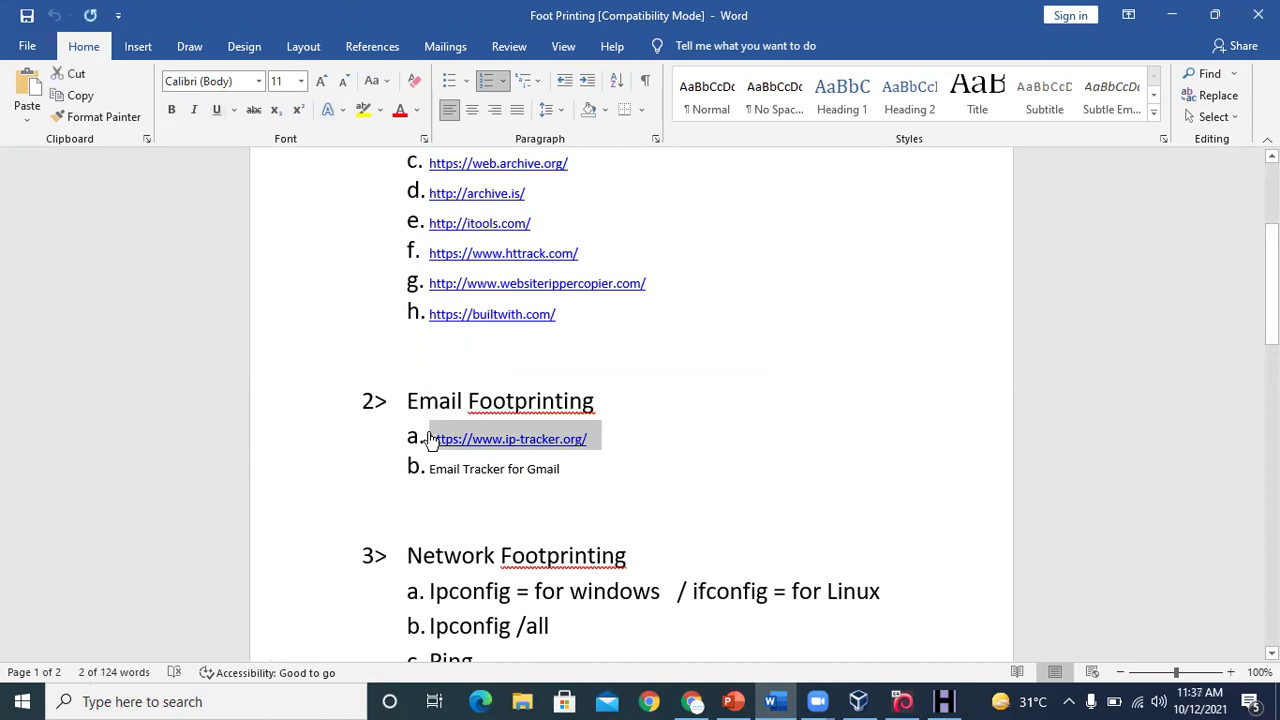
{"action": "left_click", "coordinate": [692, 701]}
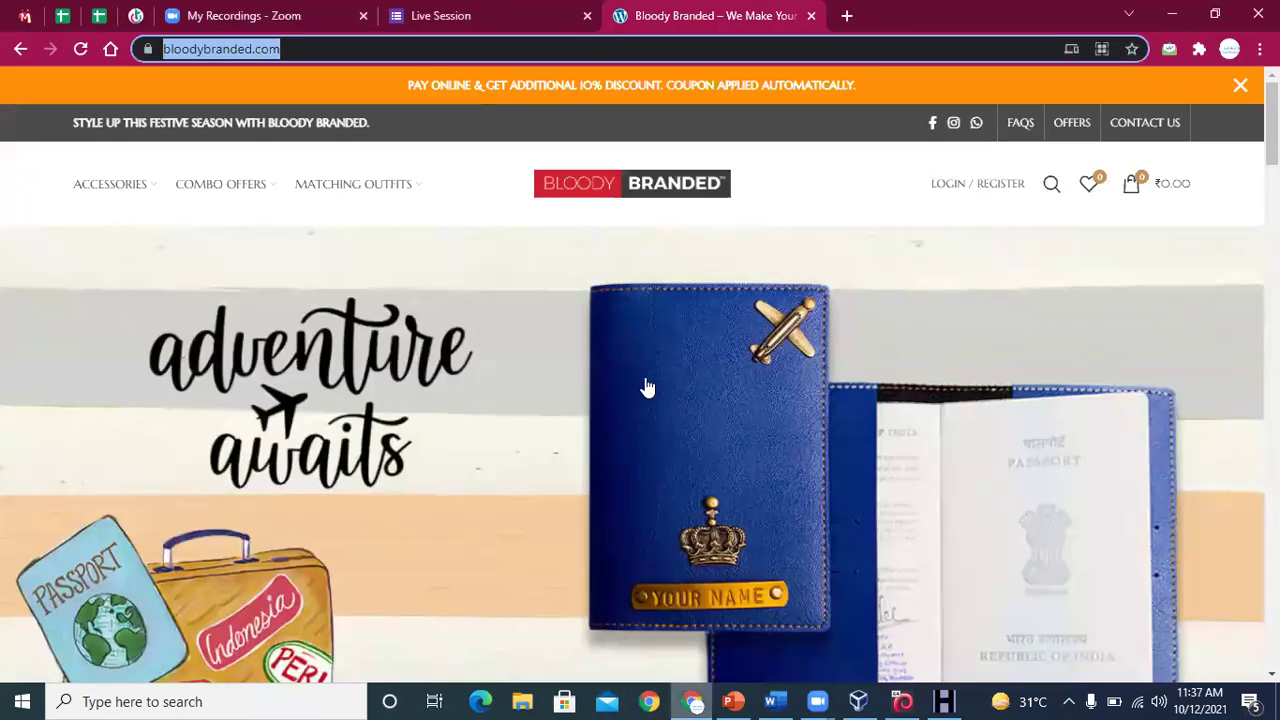
{"action": "left_click", "coordinate": [847, 16]}
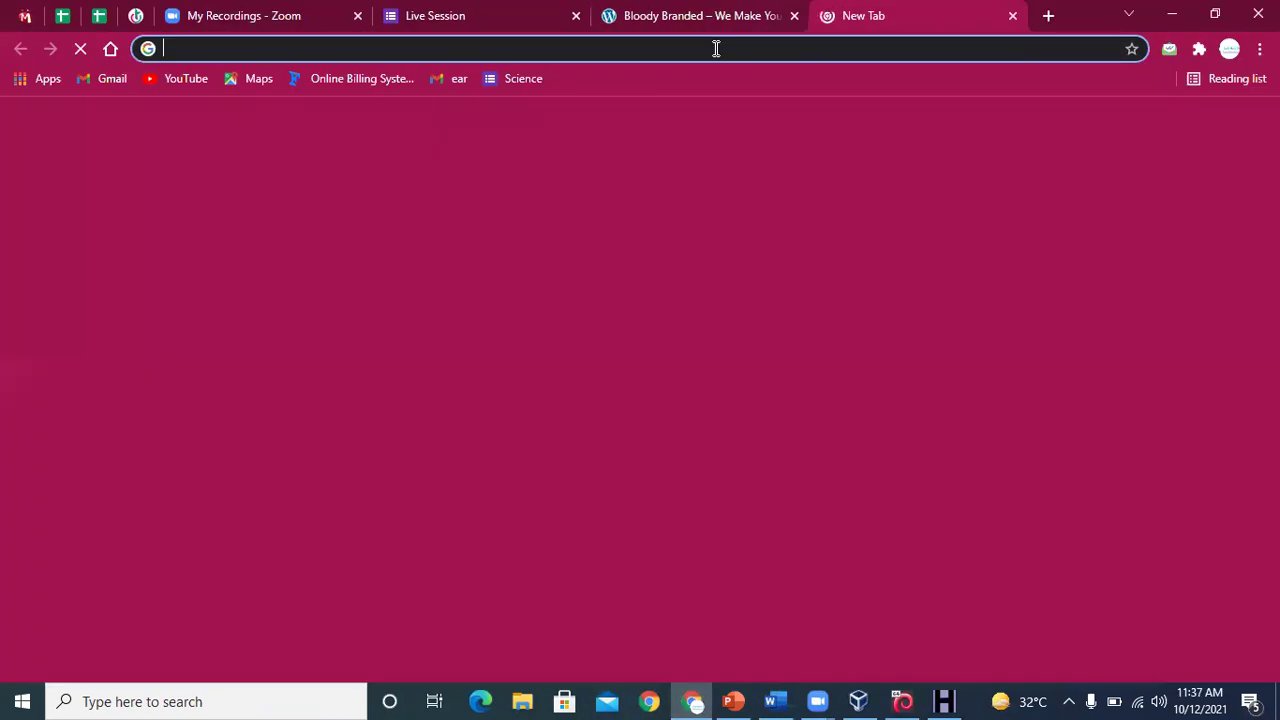
{"action": "left_click", "coordinate": [716, 48]}
{"action": "type", "text": "a. https://www.ip-tracker.org/"}
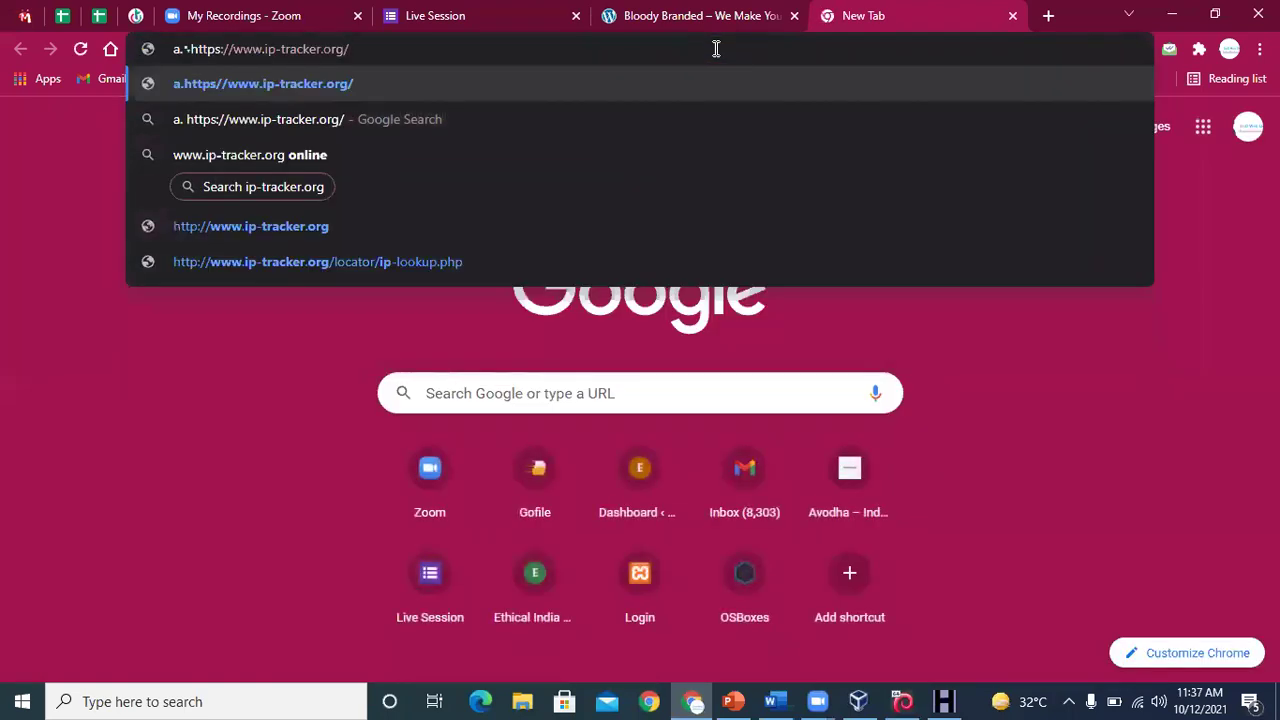
{"action": "key", "text": "Left"}
{"action": "key", "text": "Left"}
{"action": "key", "text": "Left"}
{"action": "key", "text": "Left"}
{"action": "key", "text": "Left"}
{"action": "key", "text": "Left"}
{"action": "key", "text": "Left"}
{"action": "key", "text": "Left"}
{"action": "key", "text": "Left"}
{"action": "key", "text": "Left"}
{"action": "key", "text": "Left"}
{"action": "key", "text": "Left"}
{"action": "key", "text": "Left"}
{"action": "key", "text": "Left"}
{"action": "key", "text": "Left"}
{"action": "key", "text": "Left"}
{"action": "key", "text": "Left"}
{"action": "key", "text": "Left"}
{"action": "key", "text": "Left"}
{"action": "key", "text": "Left"}
{"action": "key", "text": "BackSpace"}
{"action": "key", "text": "BackSpace"}
{"action": "key", "text": "Return"}
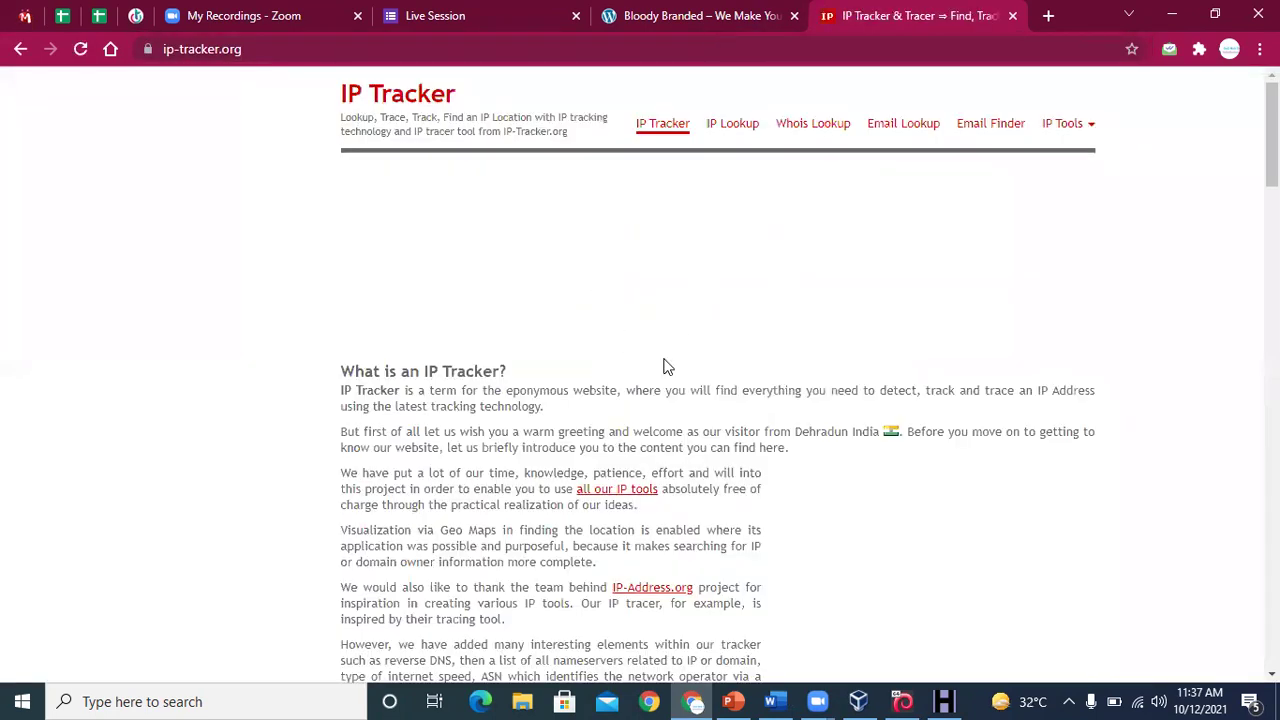
{"action": "scroll", "coordinate": [1071, 263], "scroll_direction": "down", "scroll_amount": 5}
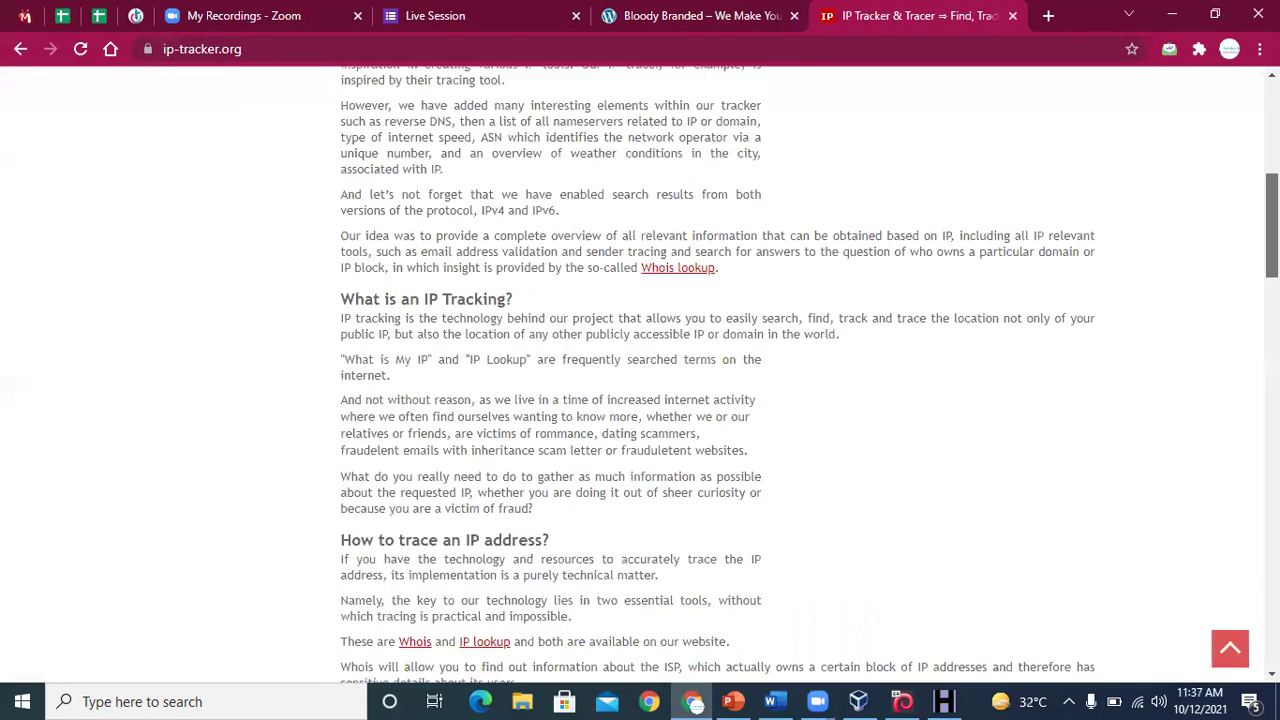
{"action": "scroll", "coordinate": [640, 370], "scroll_direction": "down", "scroll_amount": 10}
{"action": "scroll", "coordinate": [640, 370], "scroll_direction": "up", "scroll_amount": 2}
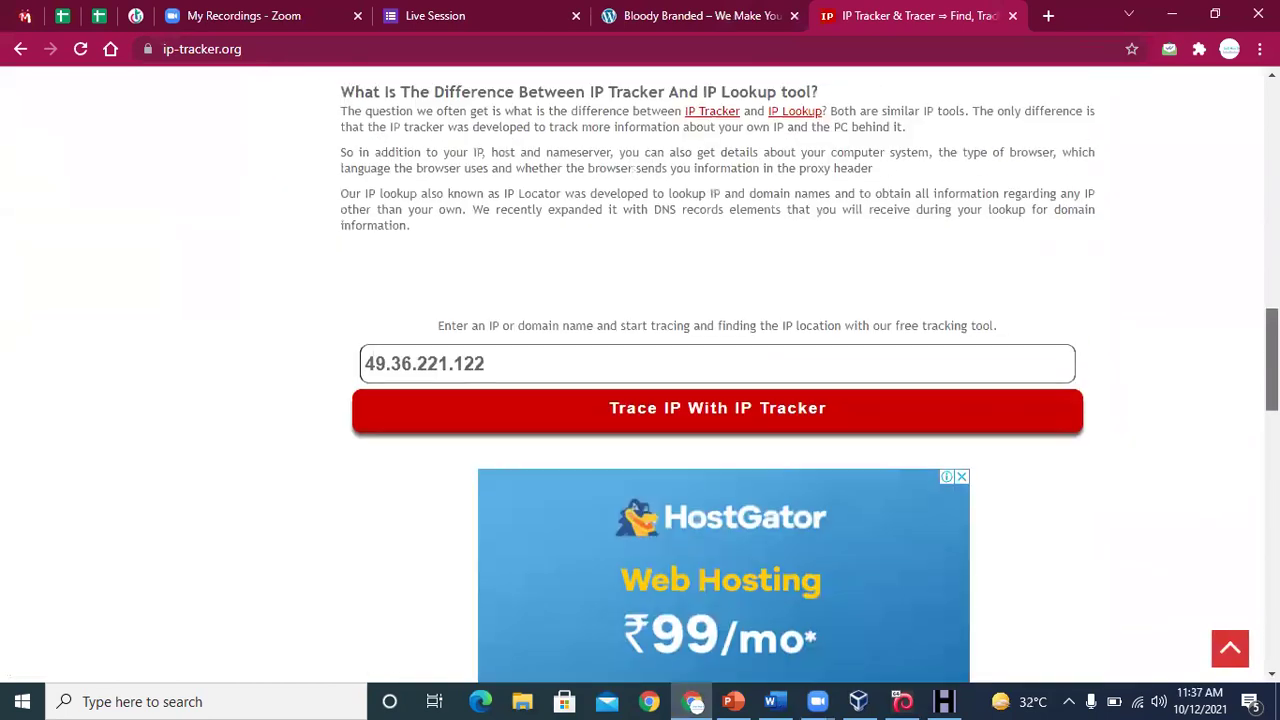
{"action": "scroll", "coordinate": [660, 349], "scroll_direction": "down", "scroll_amount": 1}
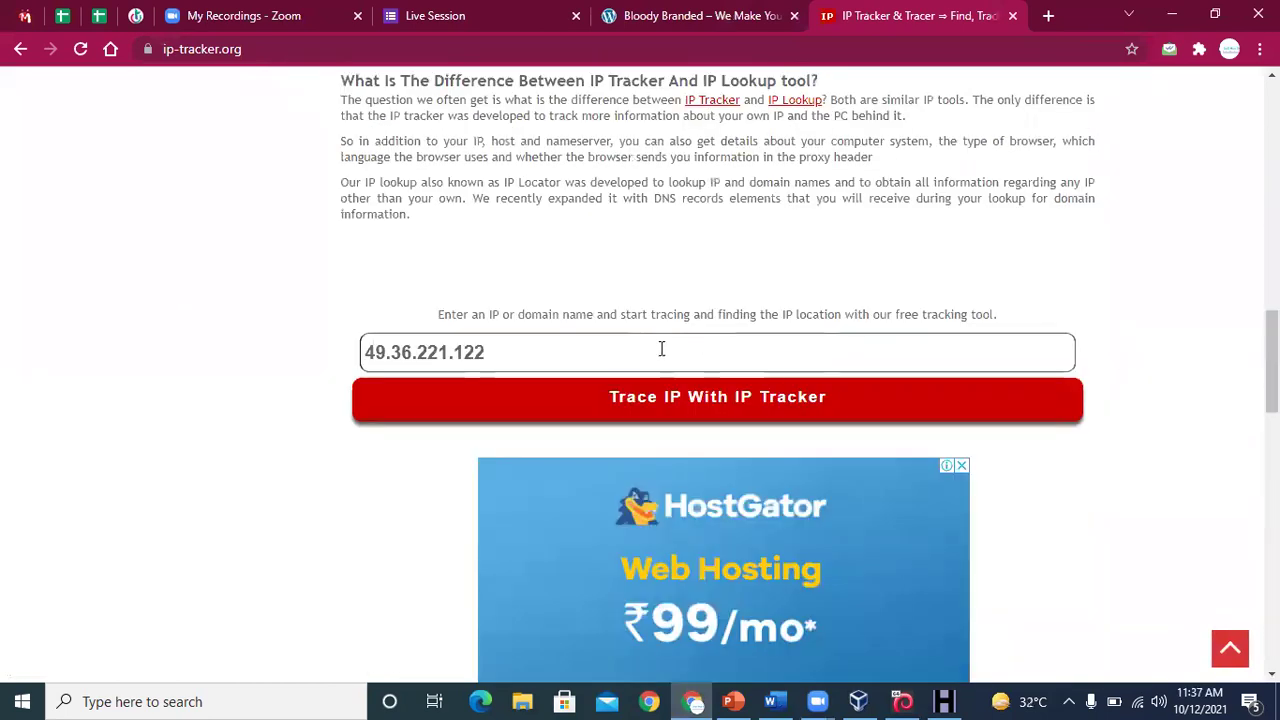
Trace the prefilled IP and review its geolocation map and basic tracking info
{"action": "left_click", "coordinate": [664, 400]}
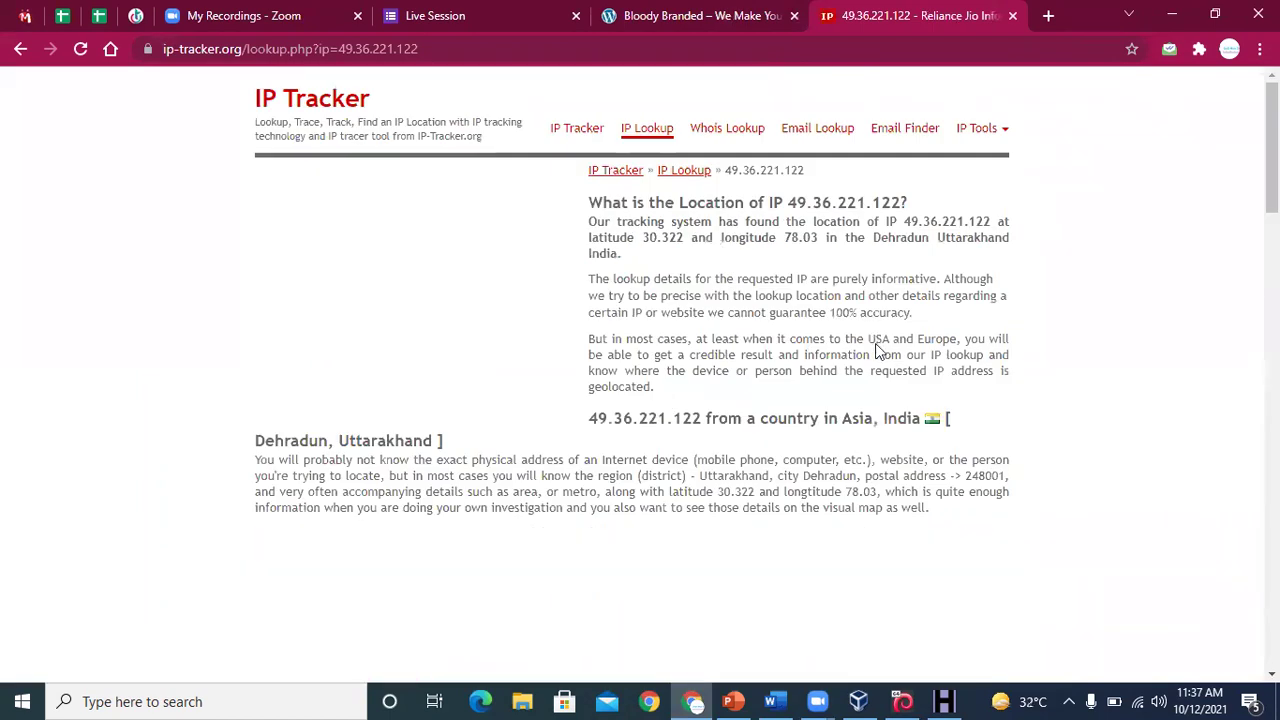
{"action": "left_click_drag", "start_coordinate": [589, 225], "coordinate": [836, 280]}
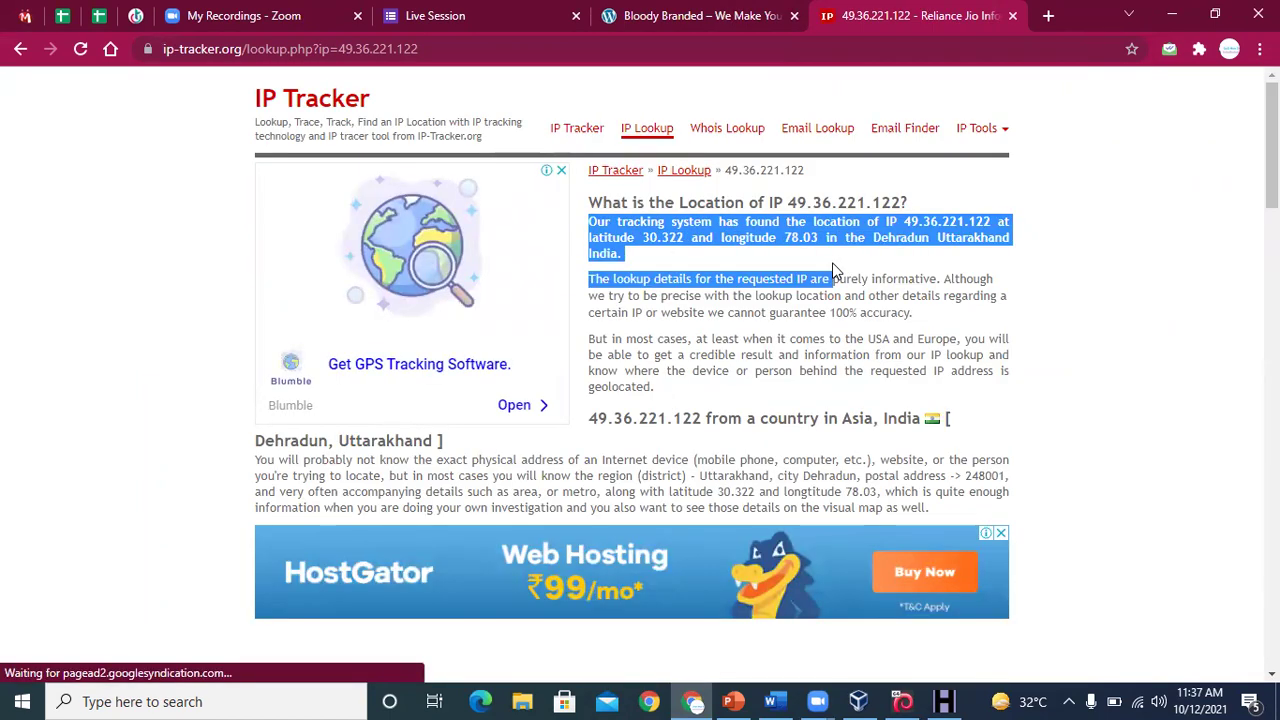
{"action": "left_click", "coordinate": [898, 276]}
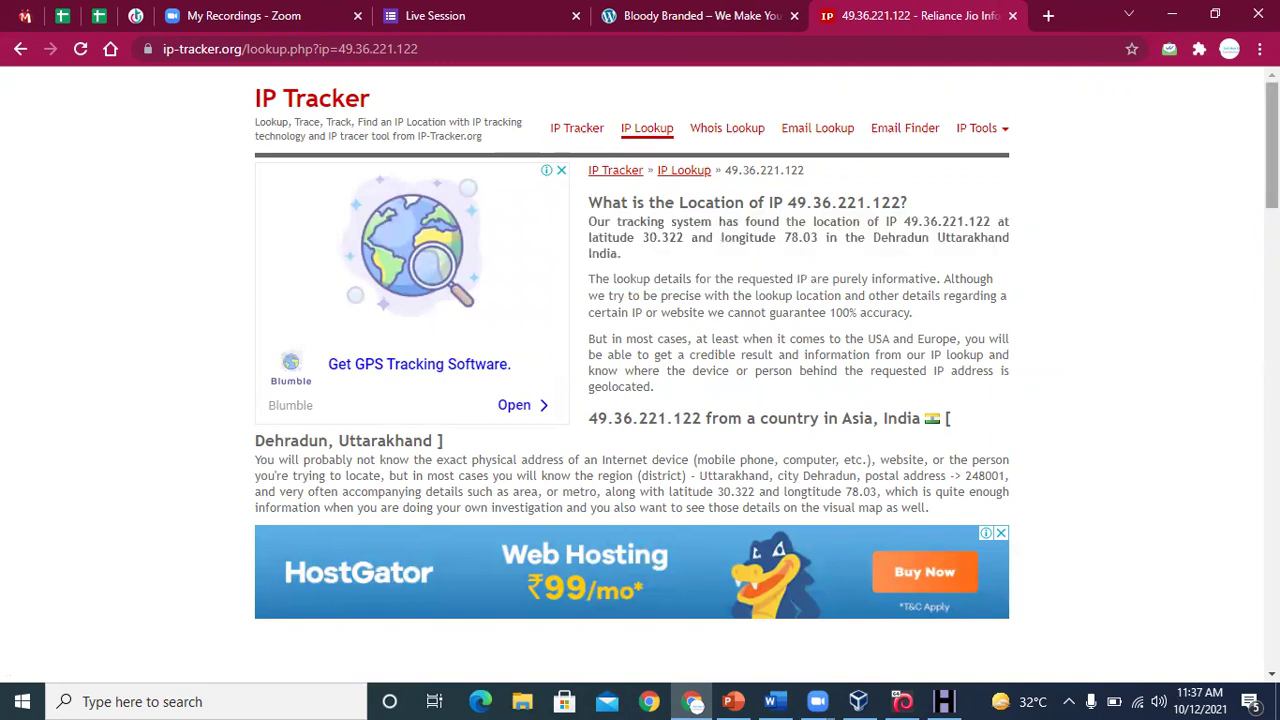
{"action": "left_click_drag", "start_coordinate": [1272, 150], "coordinate": [1272, 442]}
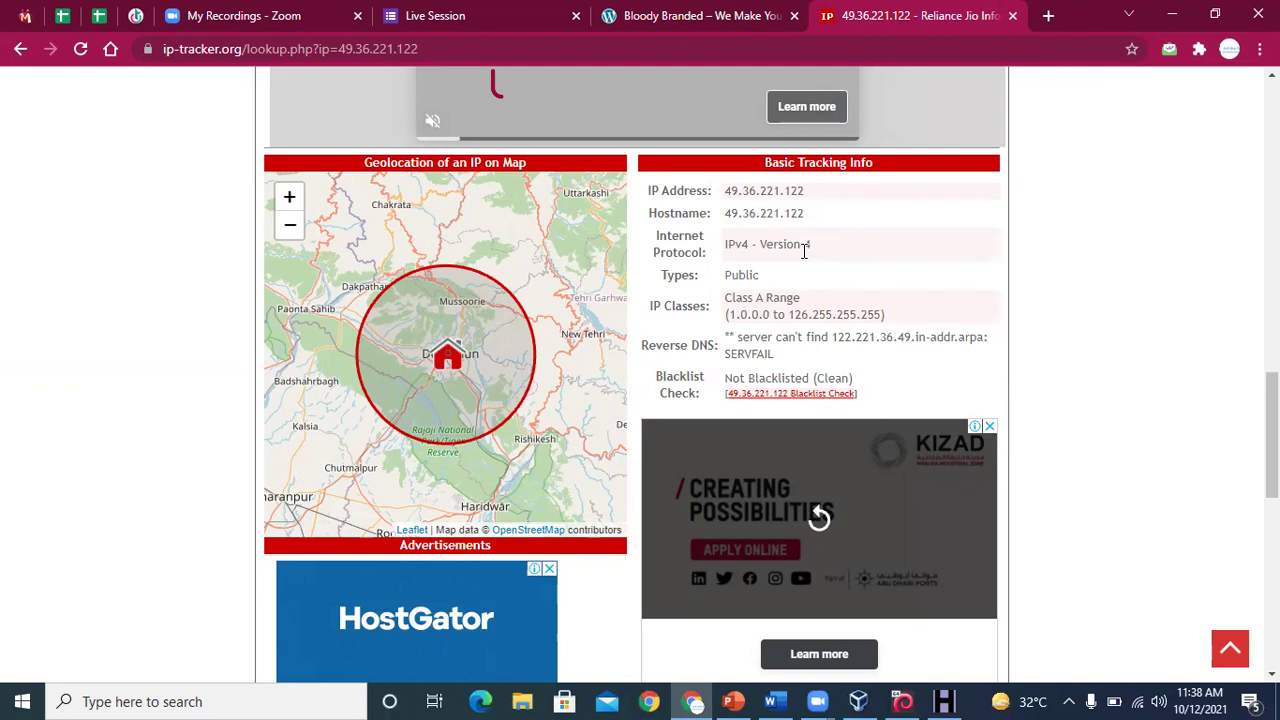
Review the Location Details and Extra Information tables (Dehradun, Uttarakhand, Asia/Calcutta)
{"action": "mouse_move", "coordinate": [940, 700]}
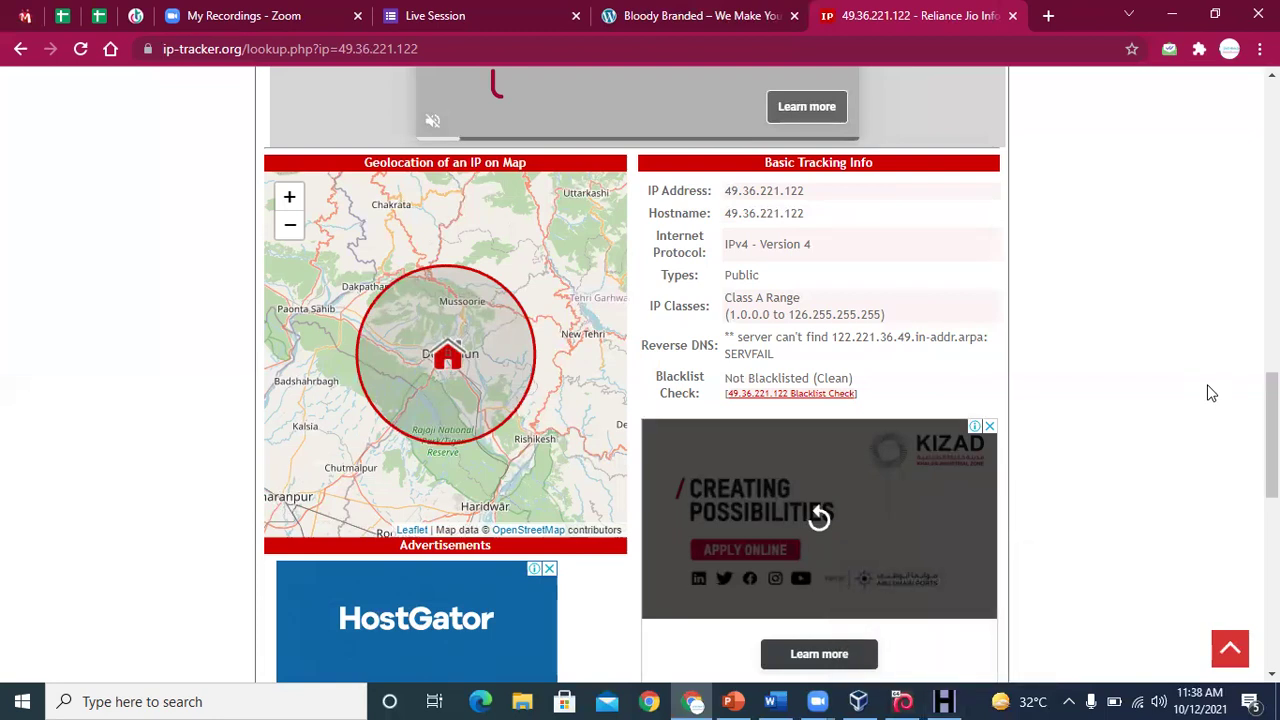
{"action": "left_click_drag", "start_coordinate": [1272, 430], "coordinate": [1272, 538]}
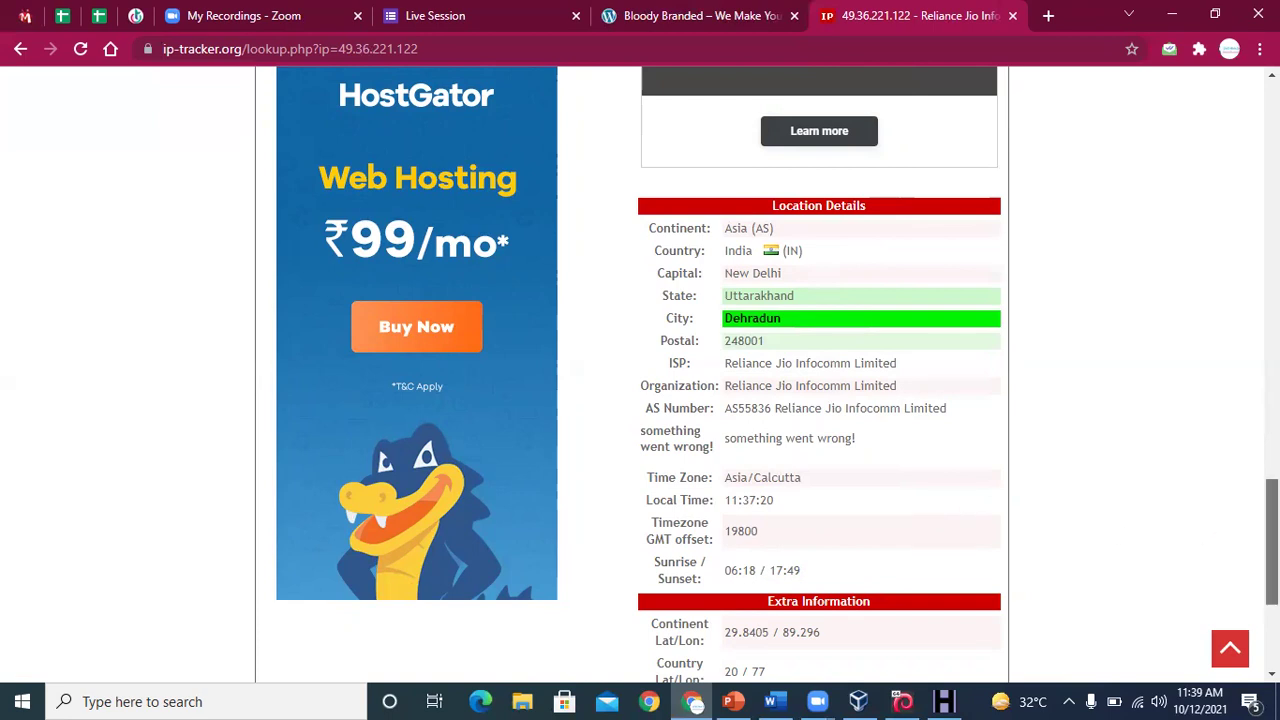
{"action": "scroll", "coordinate": [1270, 560], "scroll_direction": "down", "scroll_amount": 3}
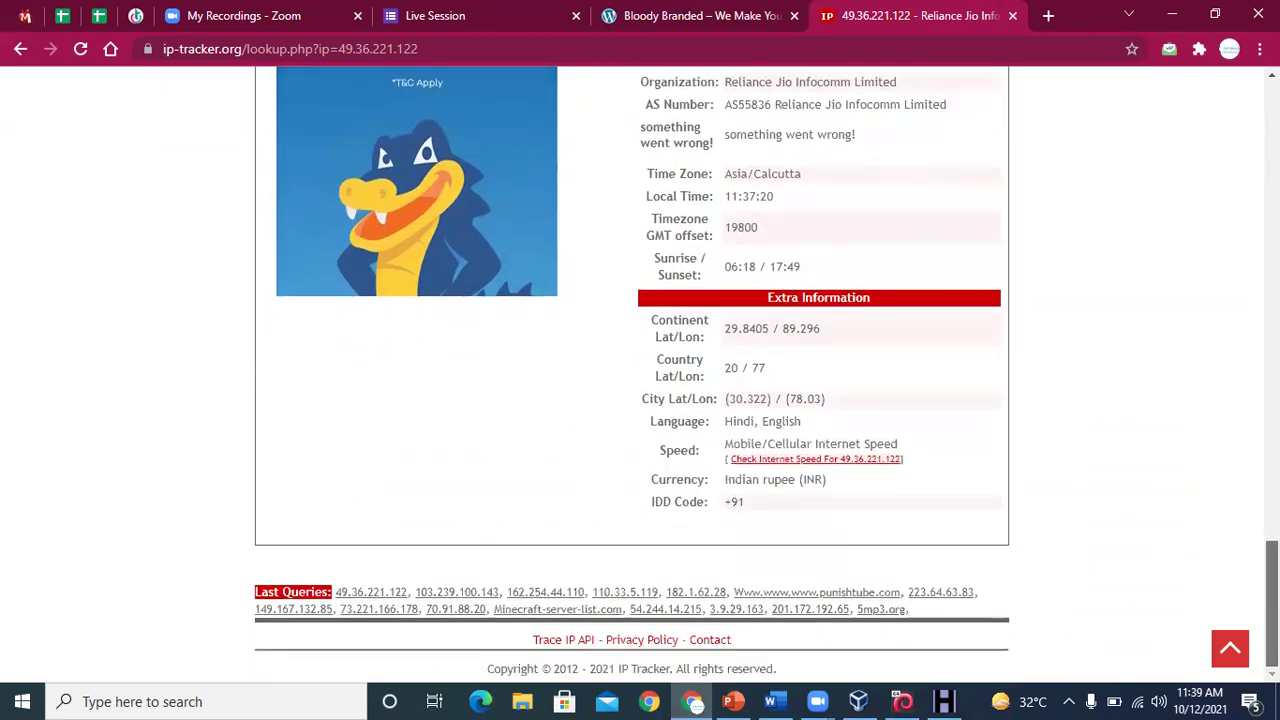
{"action": "left_click", "coordinate": [772, 700]}
Locate 'Ipconfig /all' under Network Footprinting and launch Command Prompt via cmd
{"action": "left_click", "coordinate": [823, 464]}
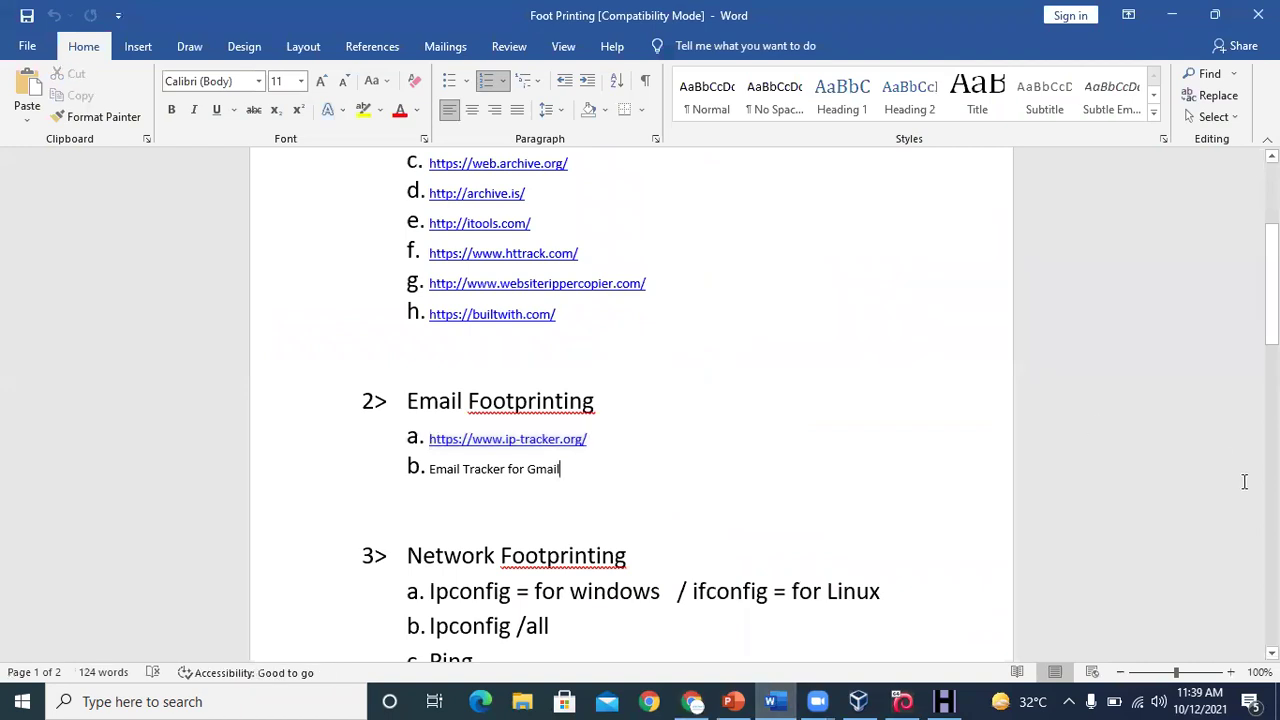
{"action": "left_click_drag", "start_coordinate": [1272, 285], "coordinate": [1272, 357]}
{"action": "left_click", "coordinate": [558, 333]}
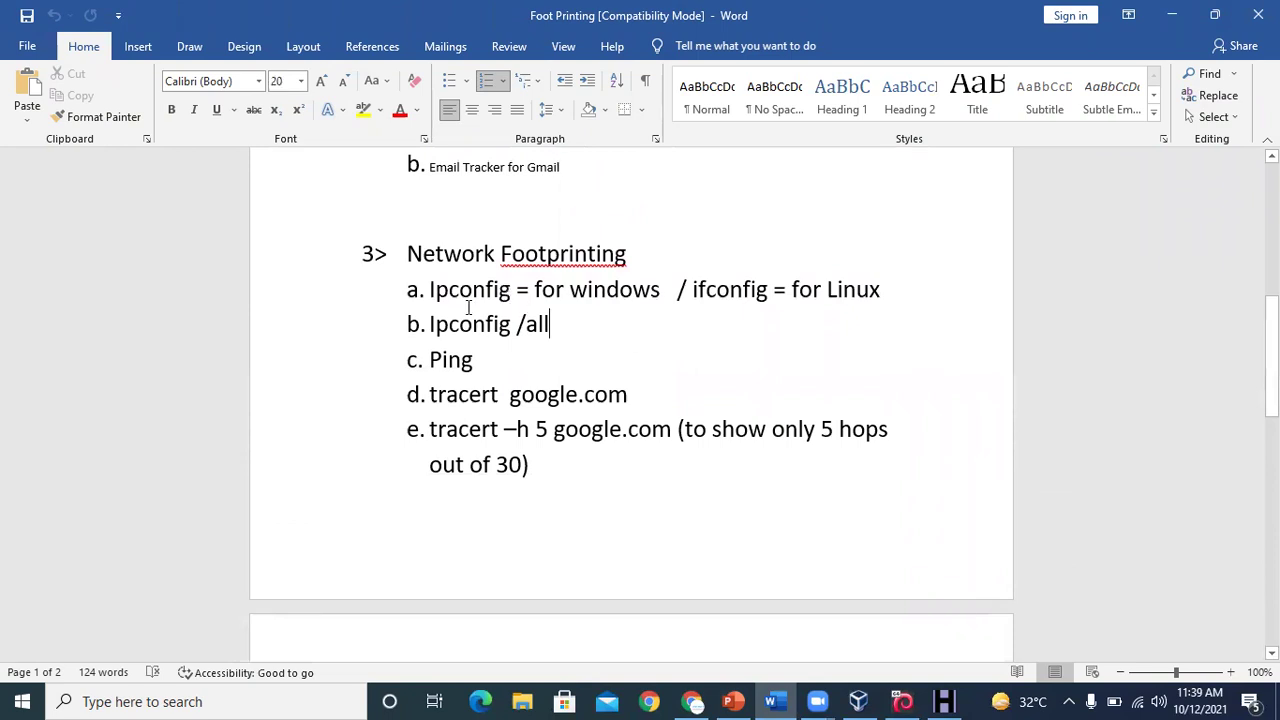
{"action": "left_click", "coordinate": [256, 697]}
{"action": "type", "text": "cmd"}
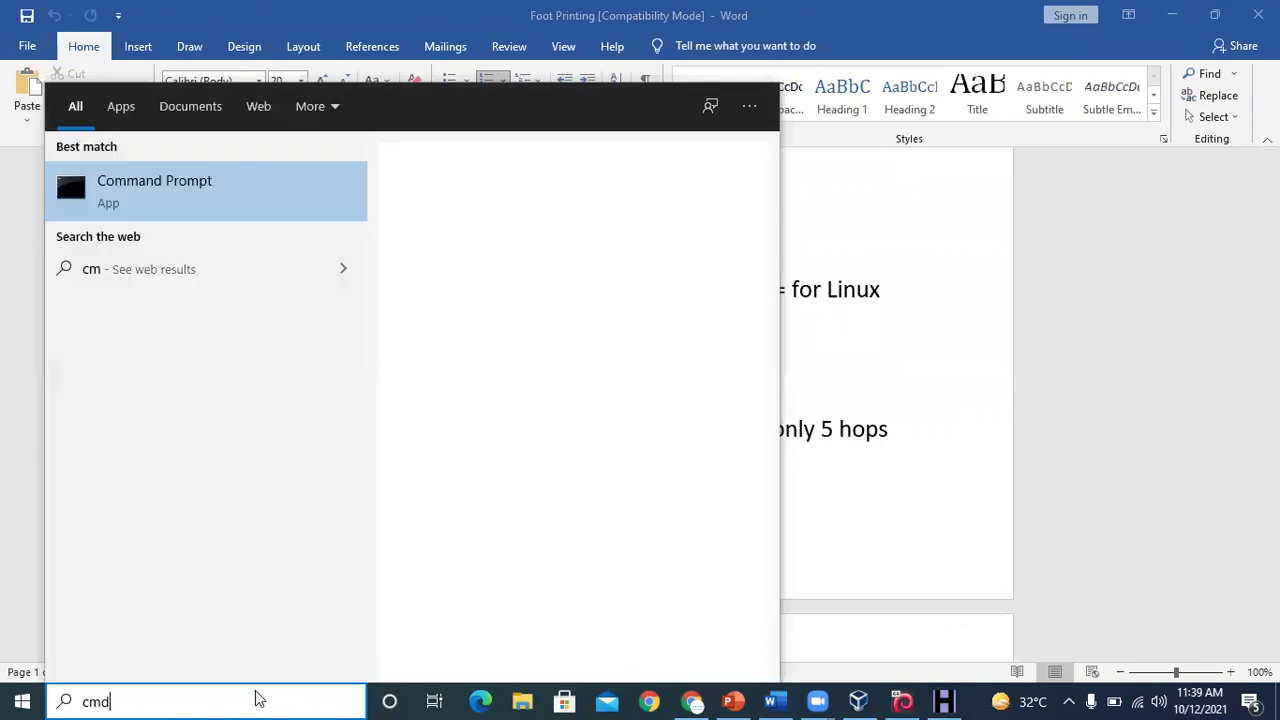
{"action": "key", "text": "Return"}
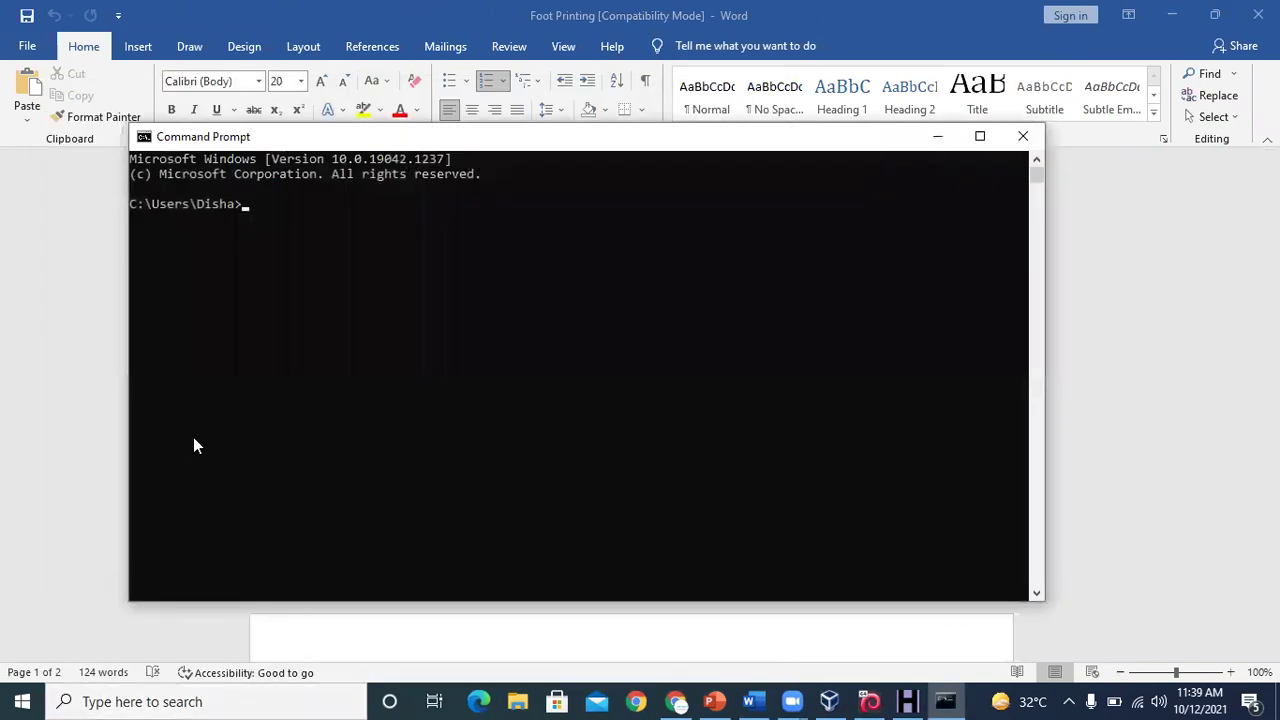
Ping google.com, getting 4 replies with 0% loss
{"action": "type", "text": "pinggoo"}
{"action": "key", "text": "BackSpace"}
{"action": "key", "text": "BackSpace"}
{"action": "key", "text": "BackSpace"}
{"action": "type", "text": "google.com"}
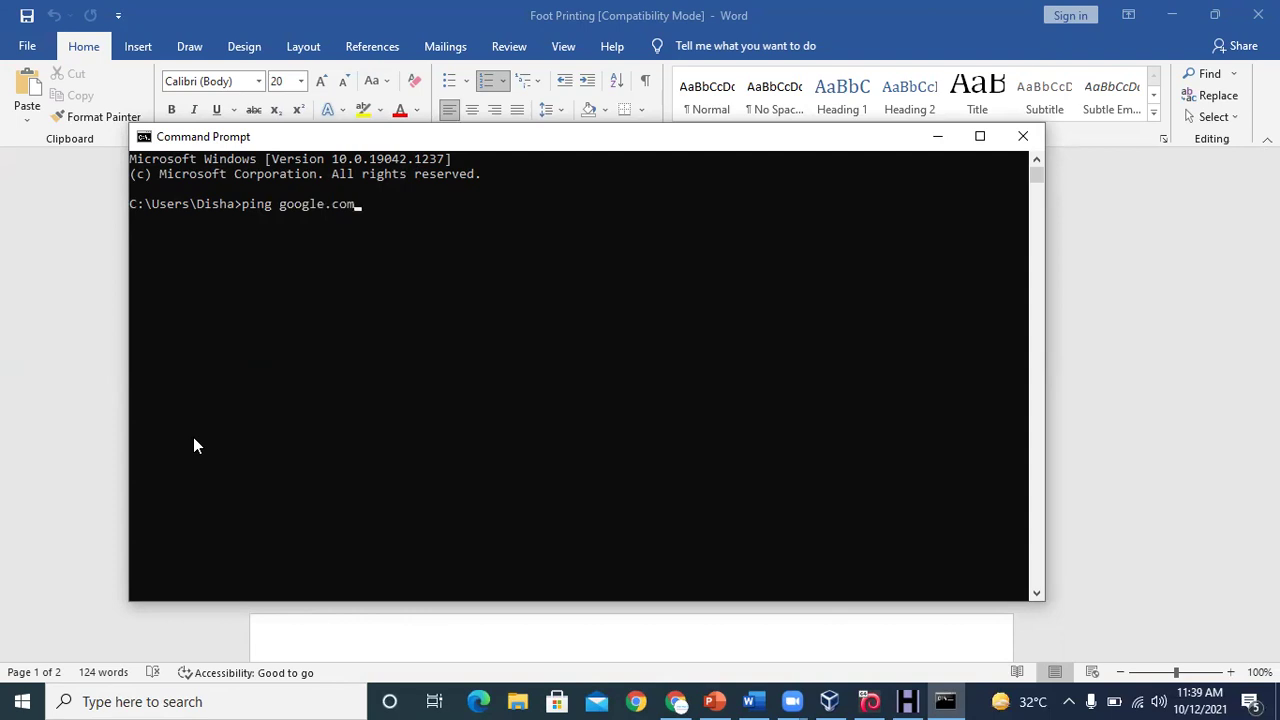
{"action": "key", "text": "Return"}
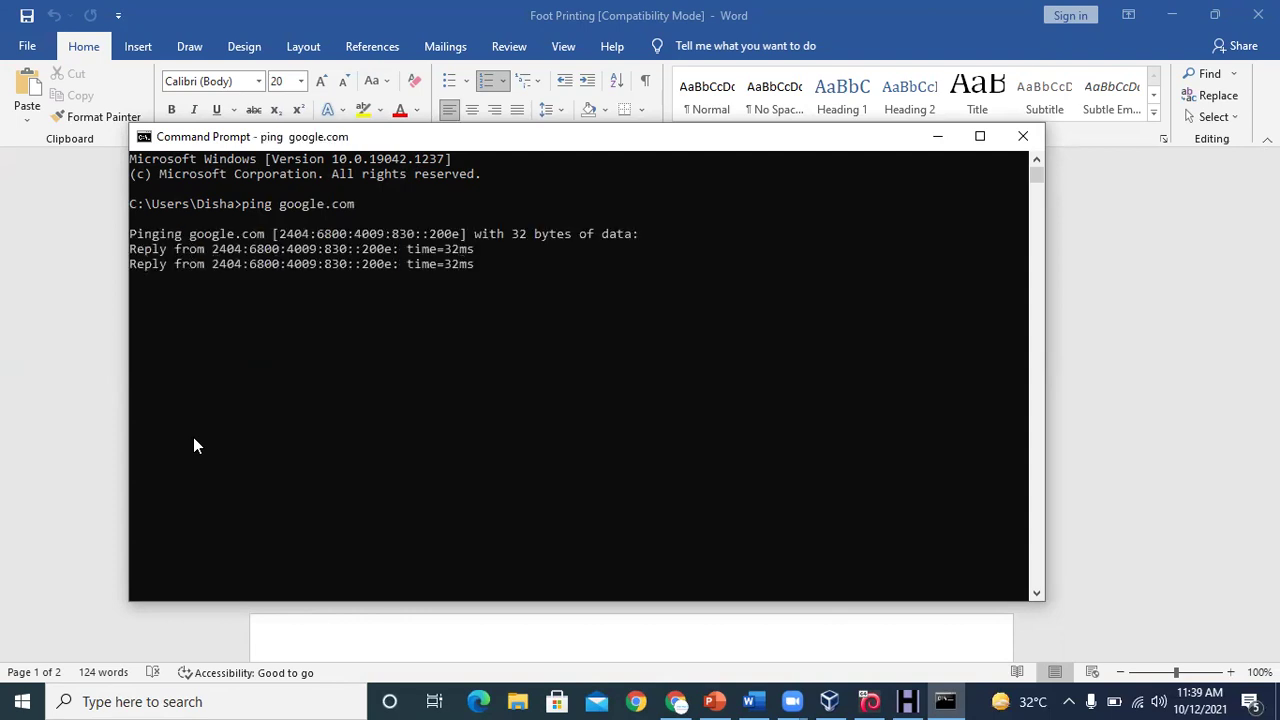
{"action": "key", "text": "ctrl+z"}
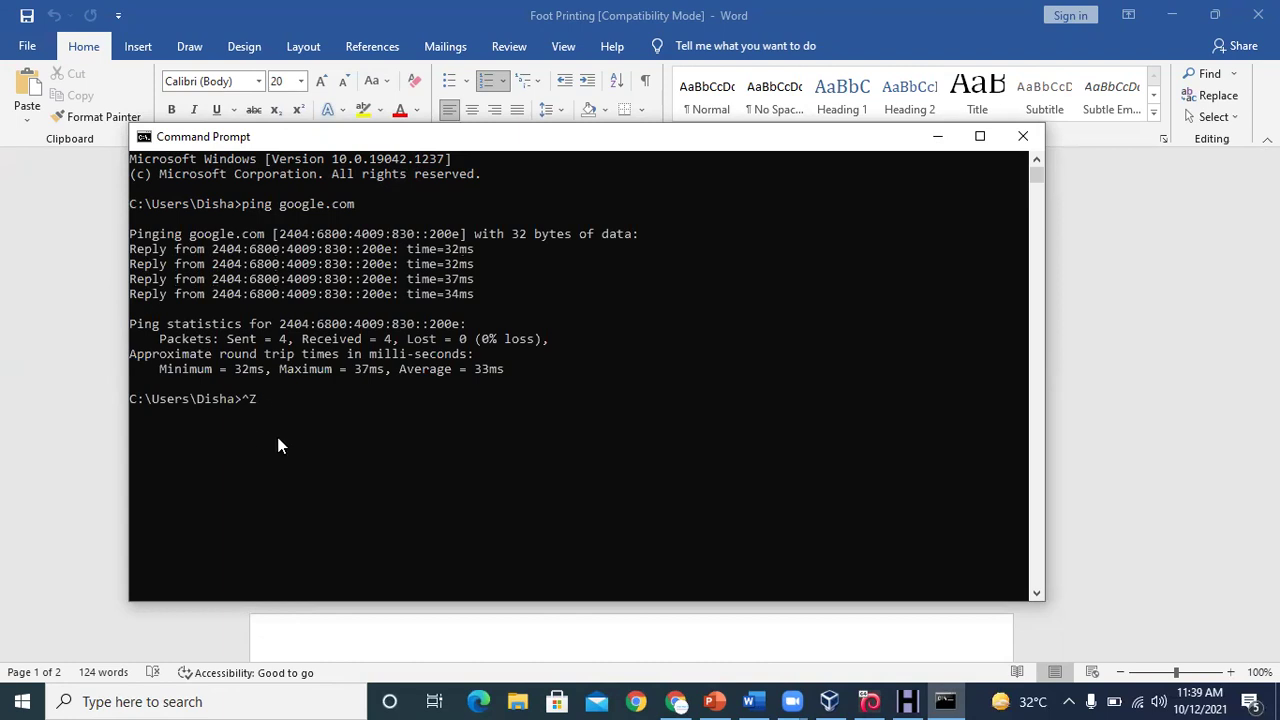
{"action": "key", "text": "BackSpace"}
{"action": "type", "text": "tracert www.google.co"}
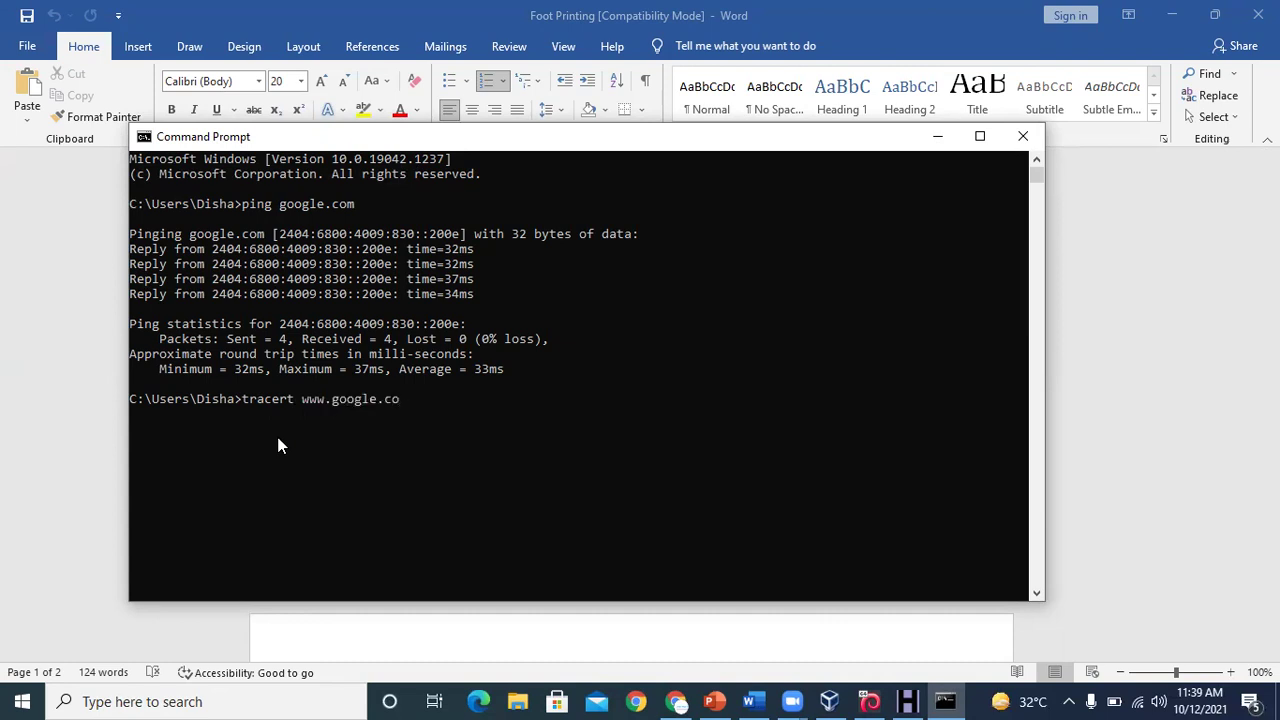
{"action": "type", "text": "m"}
{"action": "key", "text": "Return"}
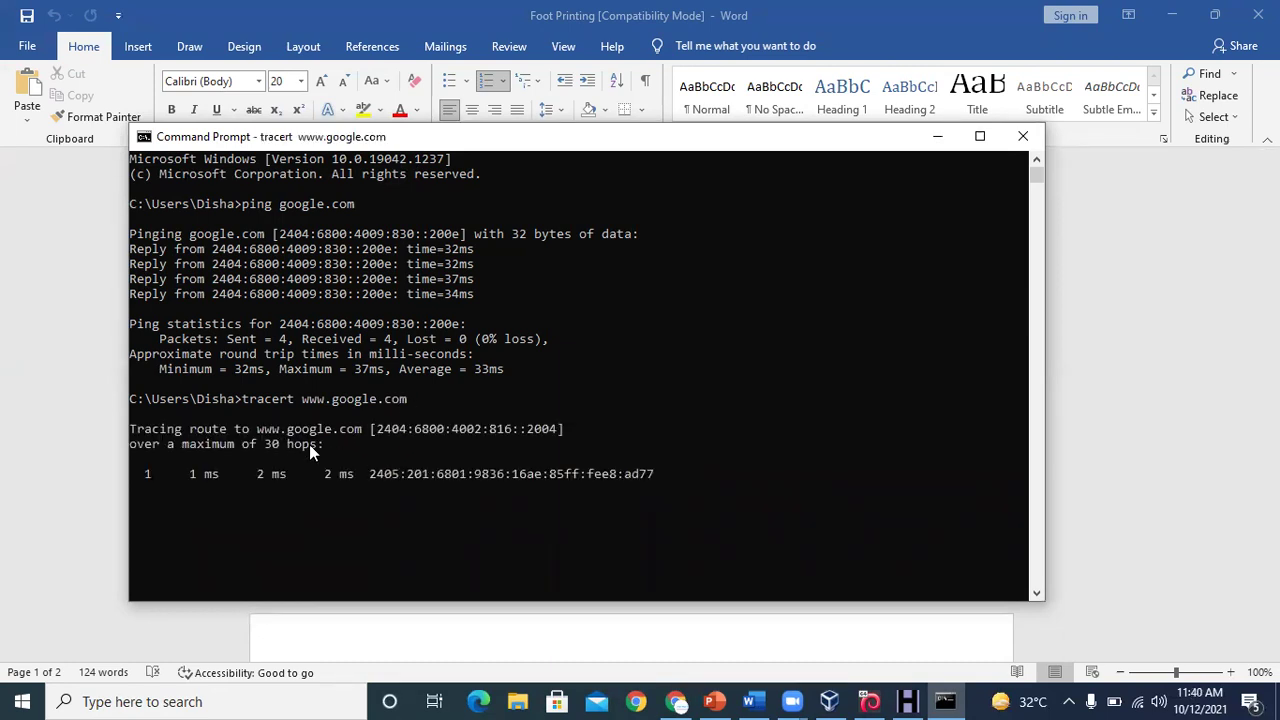
{"action": "left_click", "coordinate": [309, 444]}
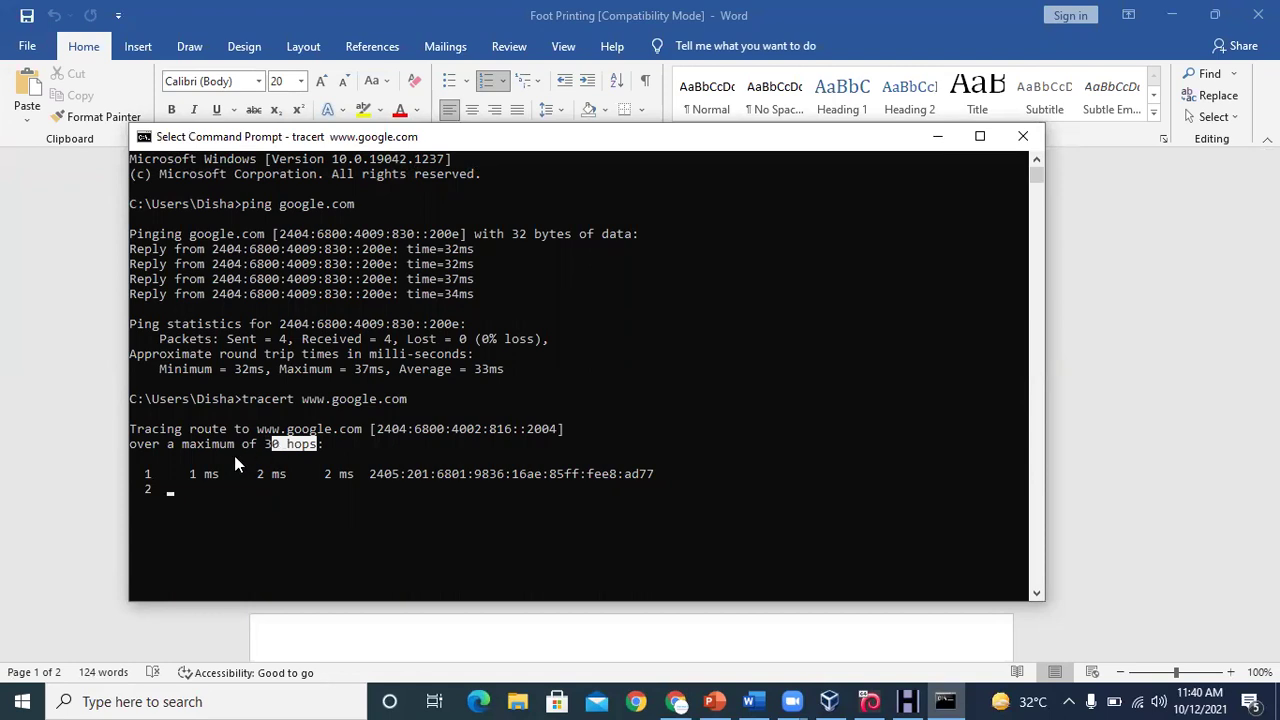
{"action": "left_click", "coordinate": [199, 497]}
{"action": "key", "text": "Escape"}
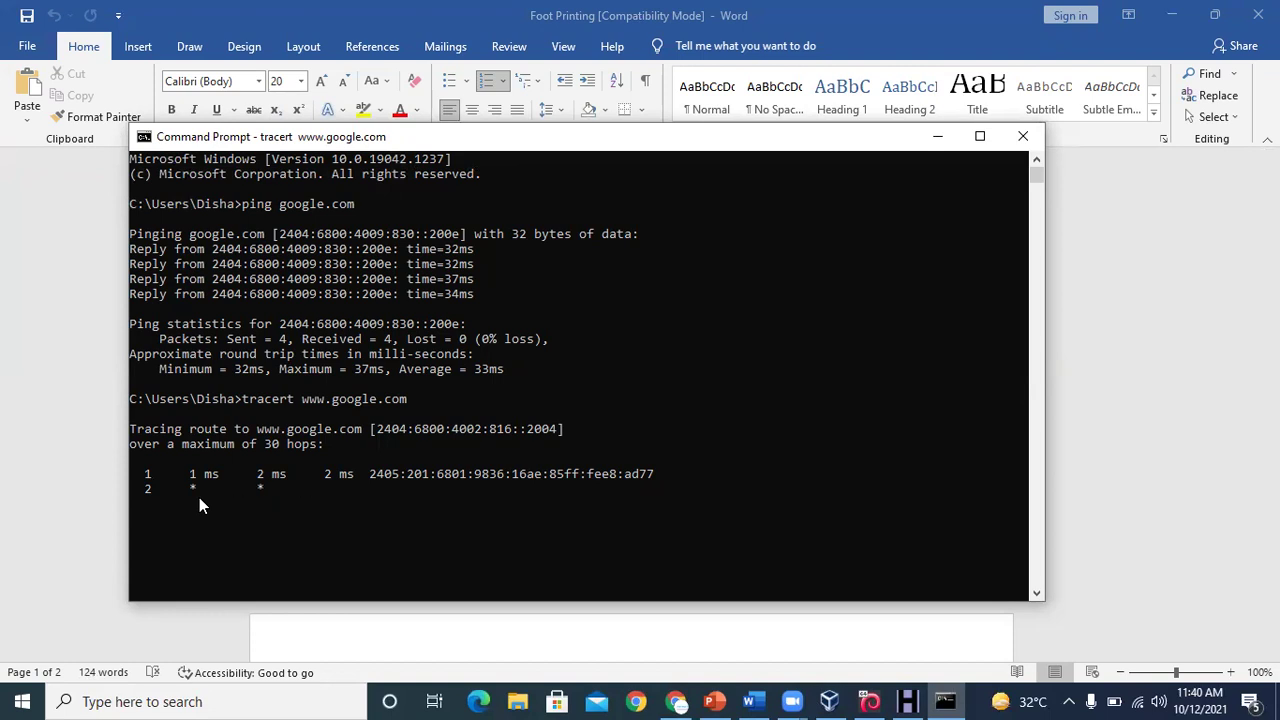
{"action": "key", "text": "ctrl+c"}
{"action": "key", "text": "ctrl+z"}
{"action": "key", "text": "ctrl+z"}
{"action": "key", "text": "Return"}
{"action": "key", "text": "Return"}
{"action": "key", "text": "Up"}
{"action": "key", "text": "Up"}
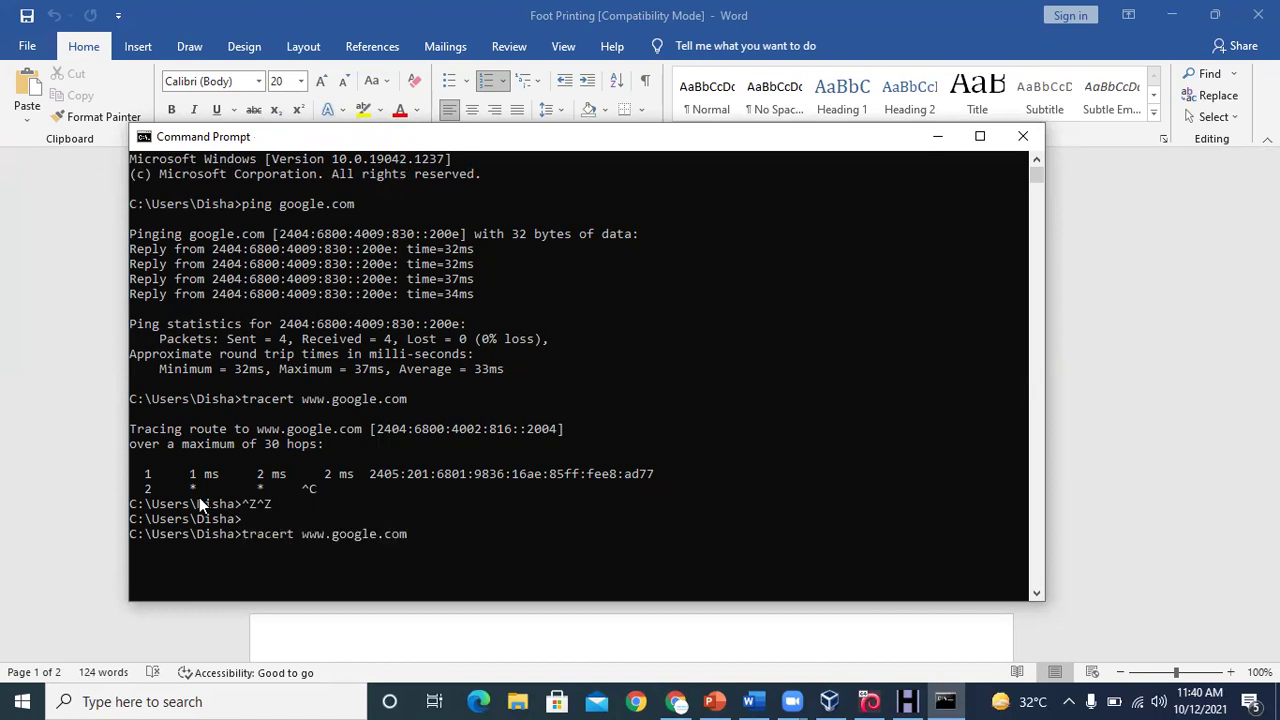
{"action": "key", "text": "Left"}
{"action": "key", "text": "Left"}
{"action": "key", "text": "Left"}
{"action": "key", "text": "Left"}
{"action": "key", "text": "Left"}
{"action": "key", "text": "Left"}
{"action": "key", "text": "Left"}
{"action": "key", "text": "Left"}
{"action": "key", "text": "Left"}
{"action": "key", "text": "Left"}
{"action": "key", "text": "Left"}
{"action": "key", "text": "Left"}
{"action": "key", "text": "Left"}
{"action": "key", "text": "Left"}
{"action": "type", "text": "-h 5"}
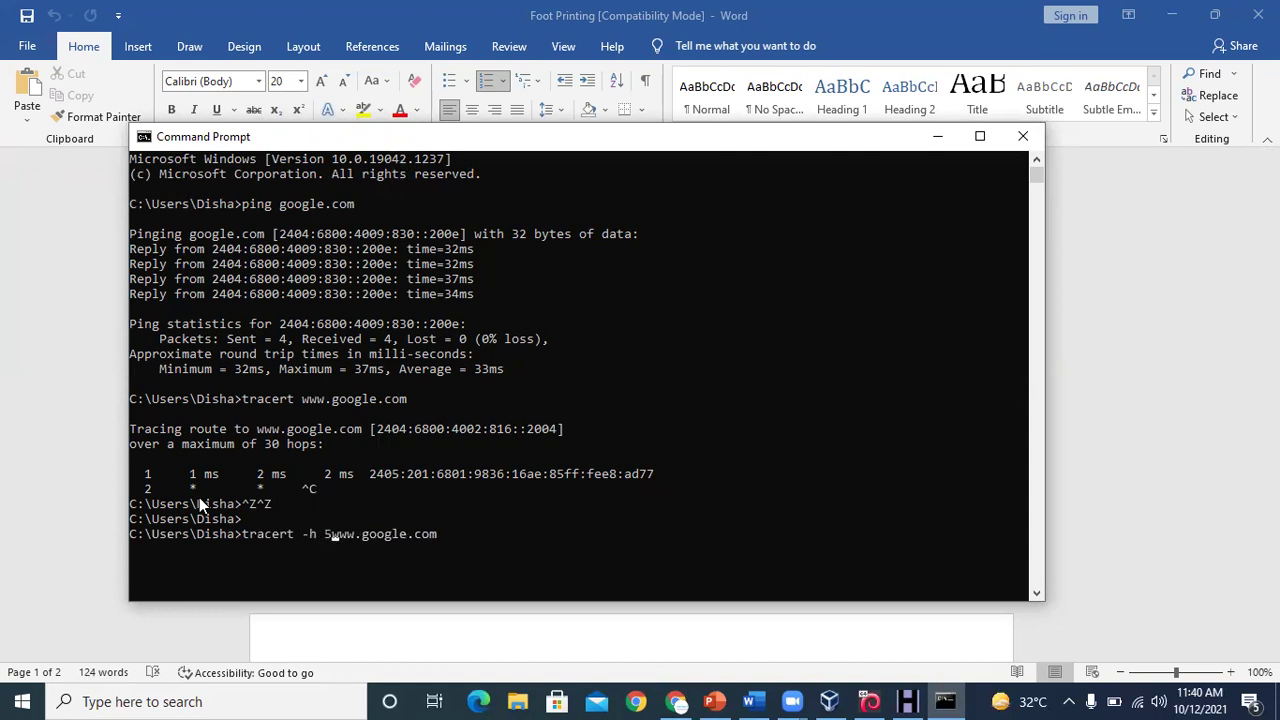
{"action": "key", "text": "Return"}
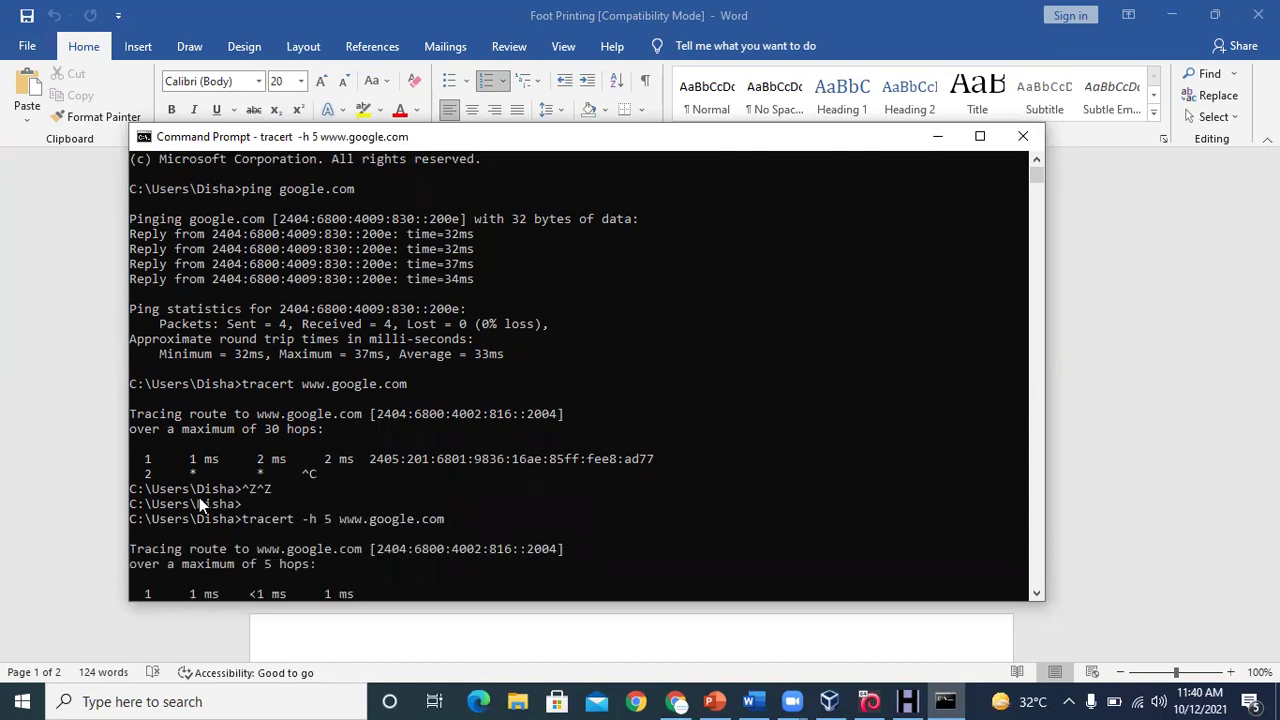
{"action": "left_click_drag", "start_coordinate": [322, 549], "coordinate": [257, 553]}
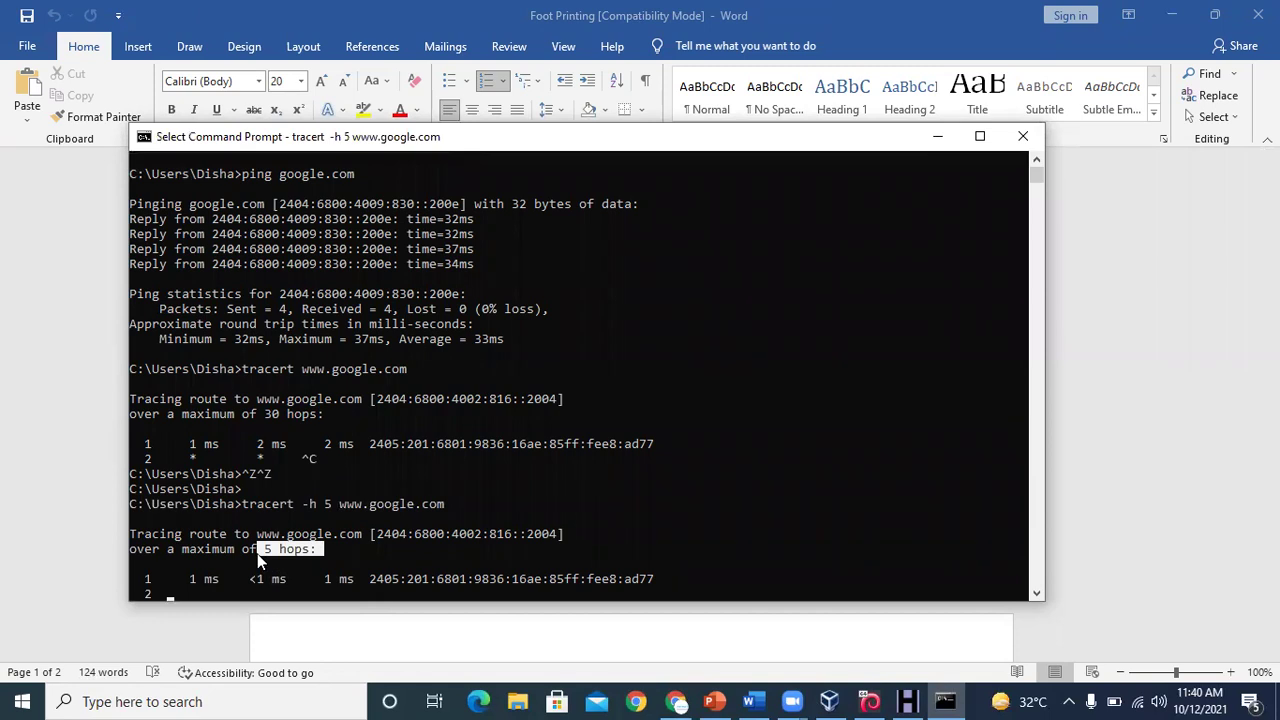
{"action": "key", "text": "ctrl+c"}
{"action": "key", "text": "ctrl+c"}
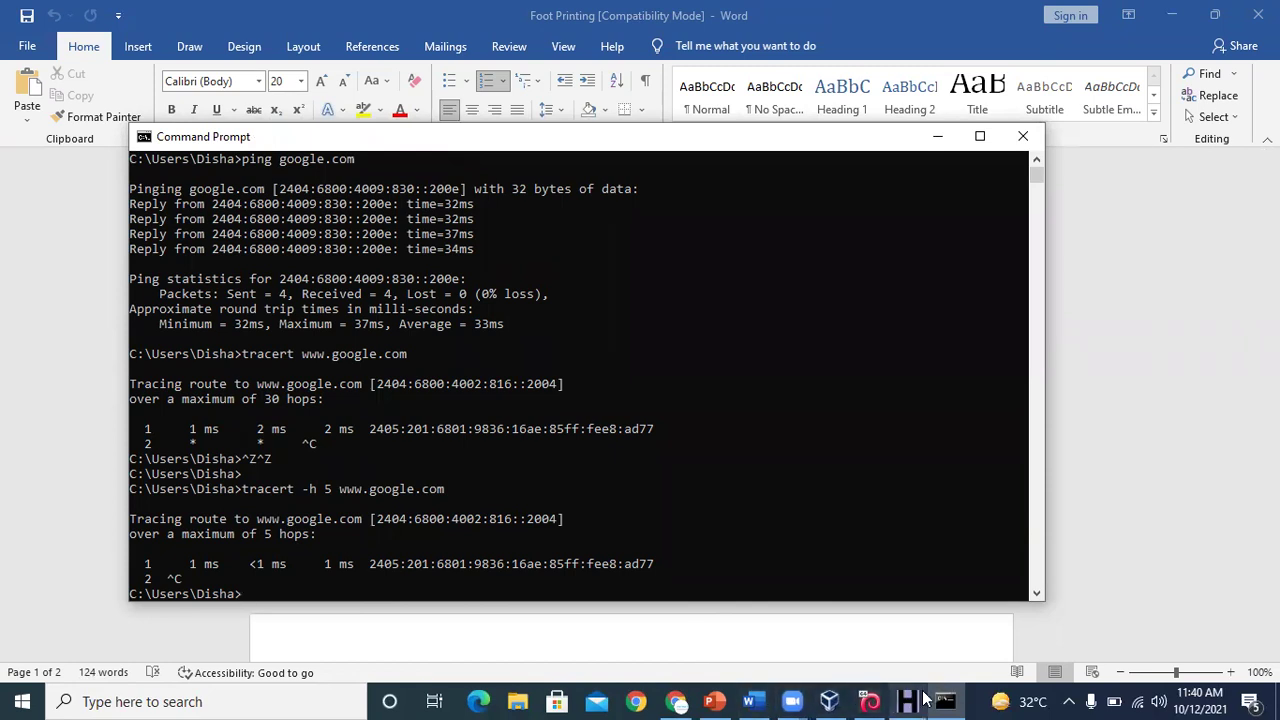
{"action": "left_click", "coordinate": [868, 700]}
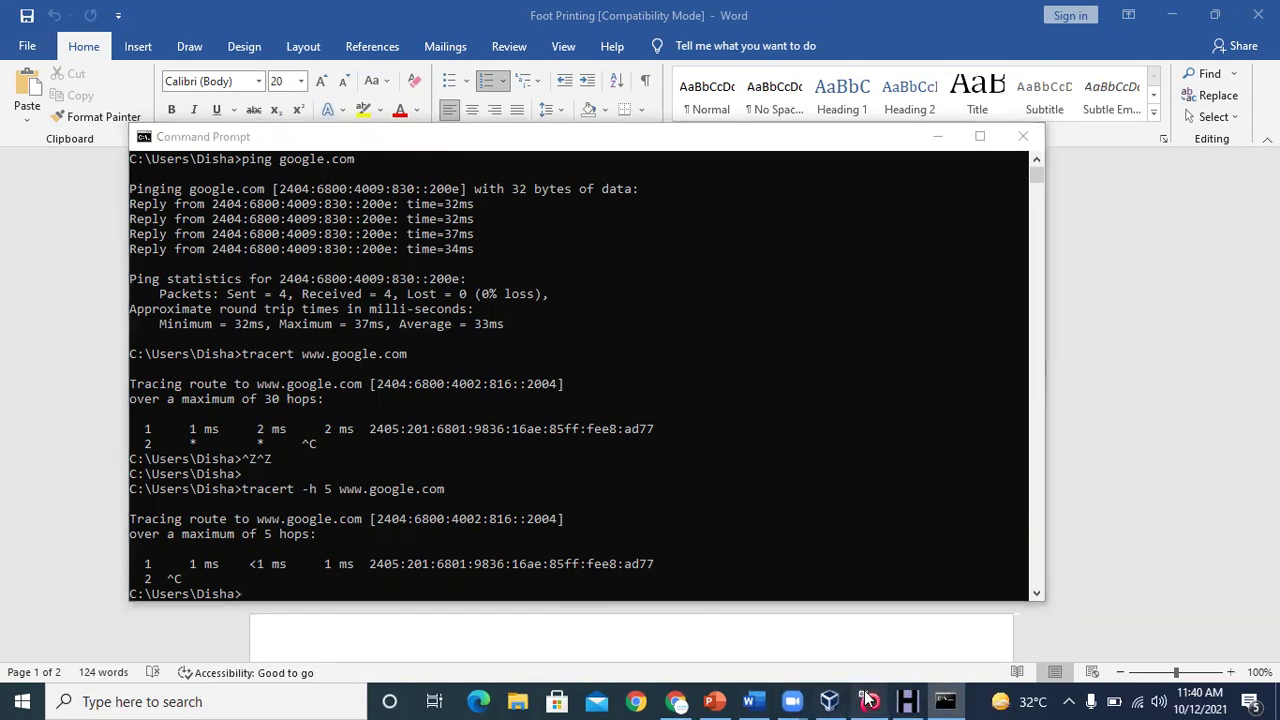
Close New Graph (1) and drop a paterva.com Domain entity onto New Graph (2)
{"action": "left_click_drag", "start_coordinate": [403, 338], "coordinate": [636, 338]}
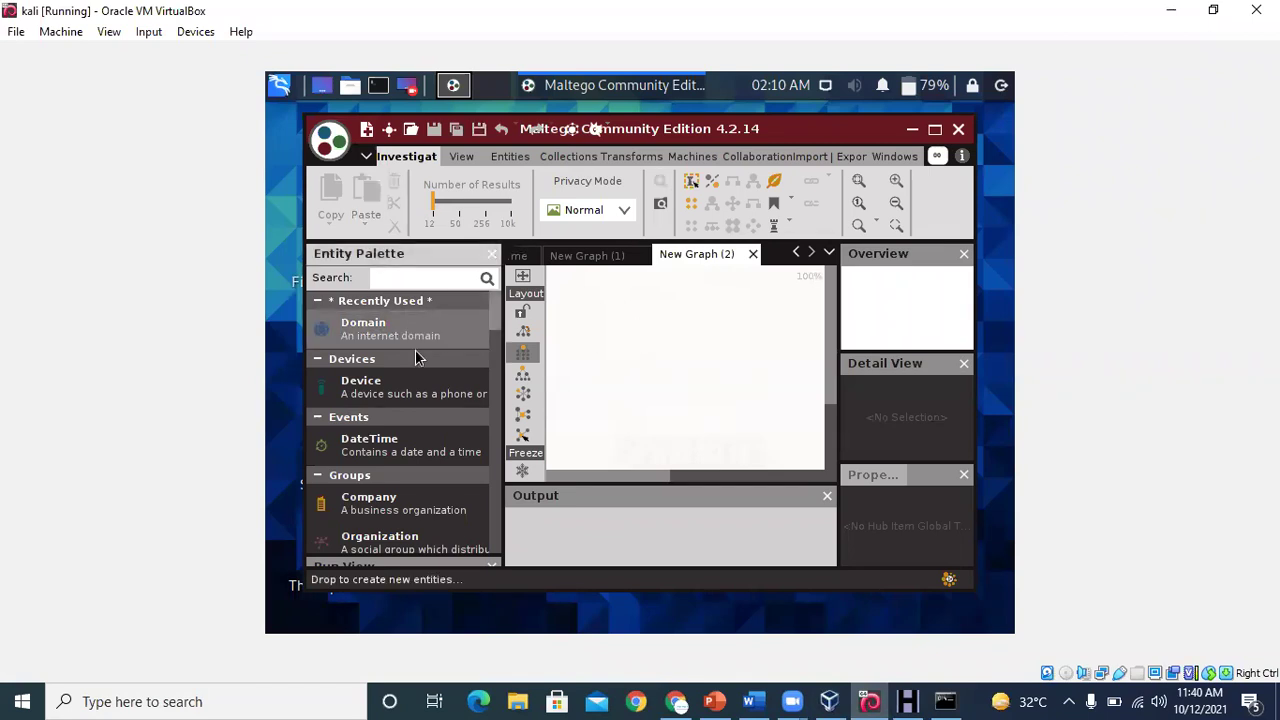
{"action": "left_click_drag", "start_coordinate": [407, 337], "coordinate": [625, 322]}
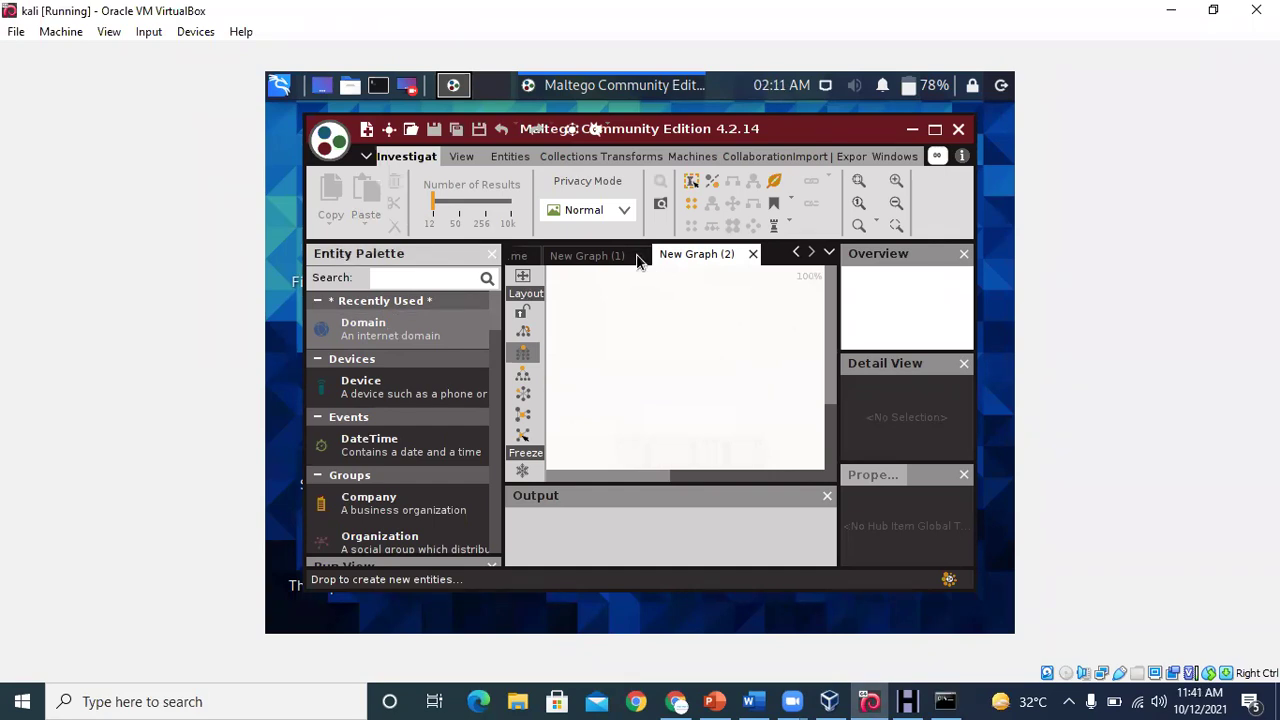
{"action": "left_click", "coordinate": [755, 258]}
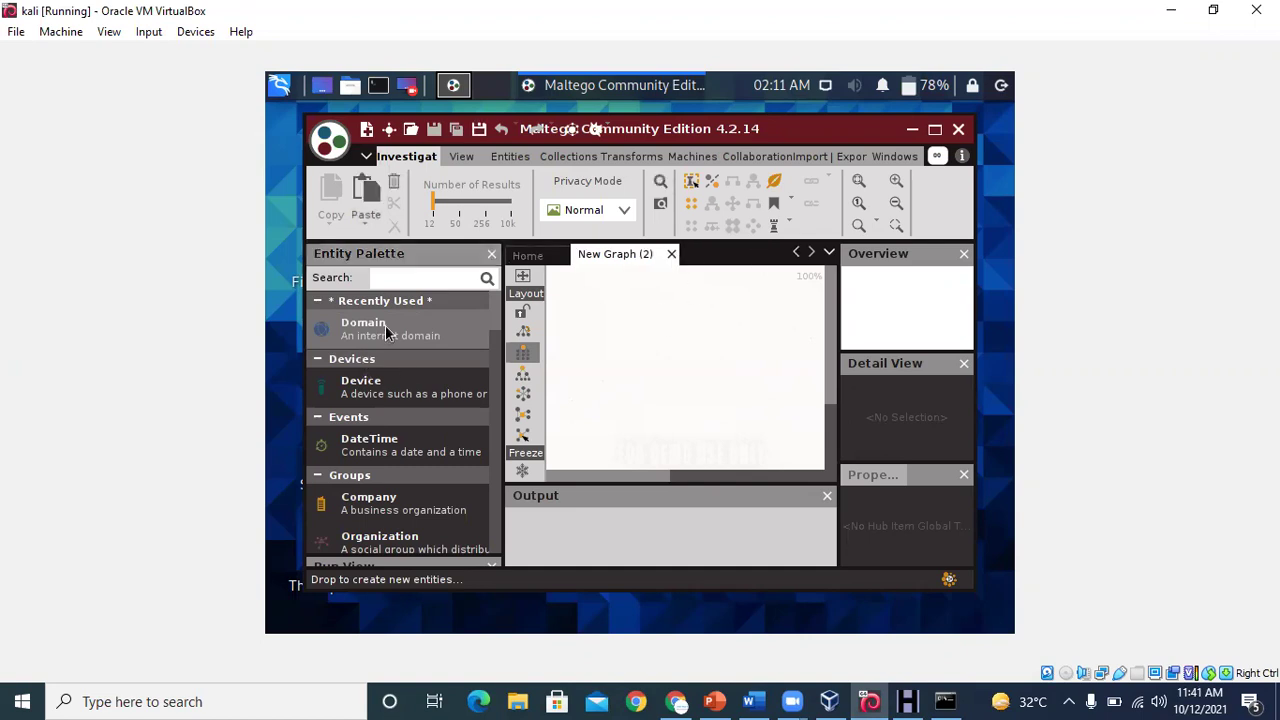
{"action": "left_click", "coordinate": [609, 352]}
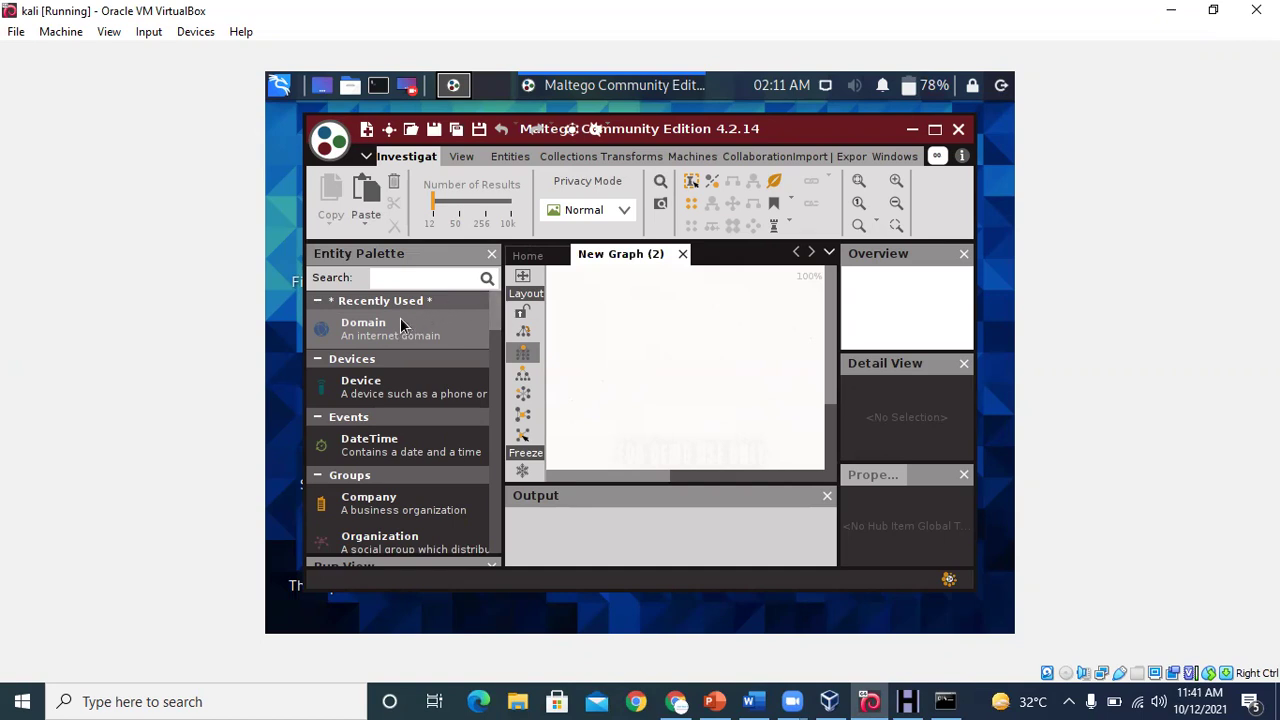
{"action": "left_click_drag", "start_coordinate": [391, 328], "coordinate": [657, 313]}
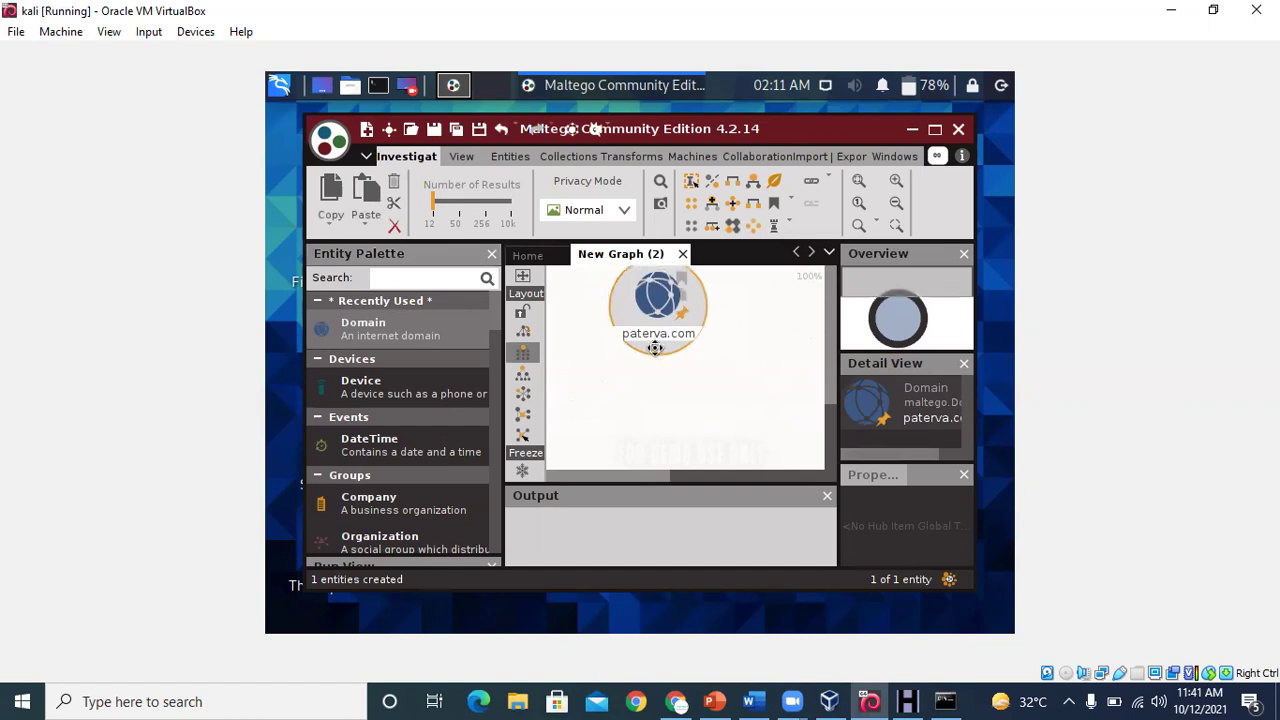
Move the Domain node lower and rename it from paterva.com to google.com
{"action": "left_click_drag", "start_coordinate": [651, 289], "coordinate": [649, 325]}
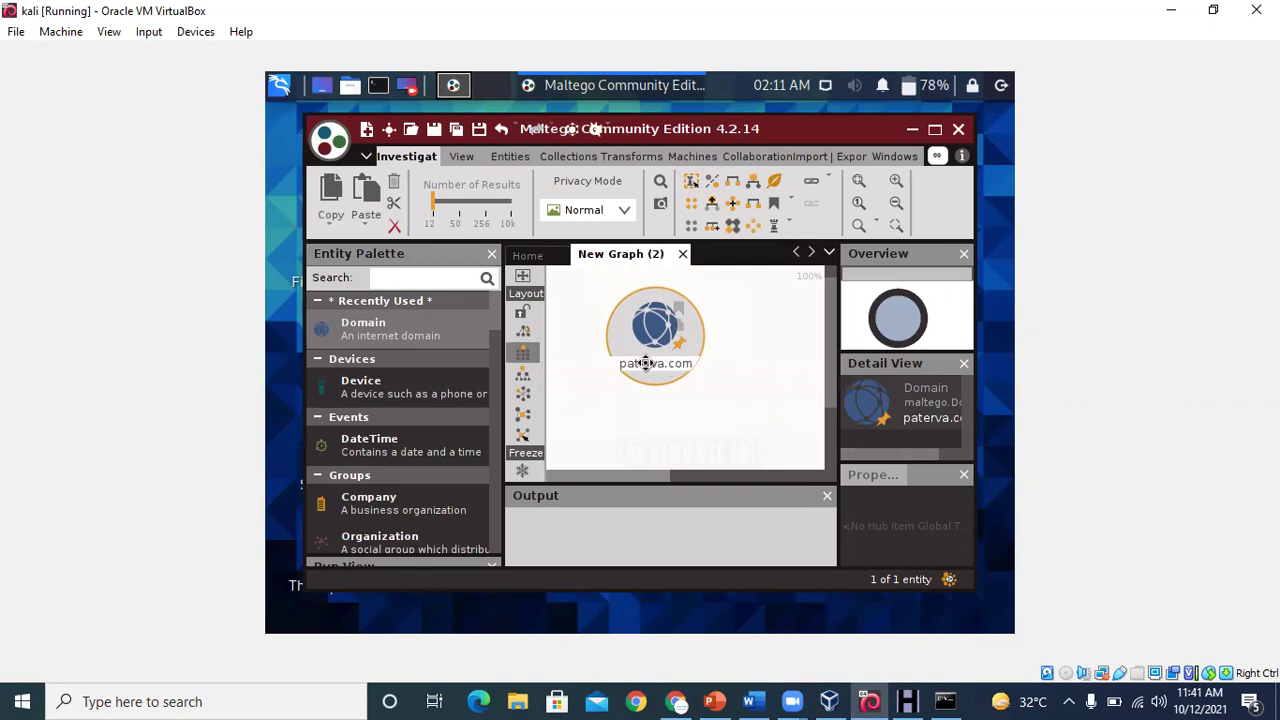
{"action": "double_click", "coordinate": [641, 363]}
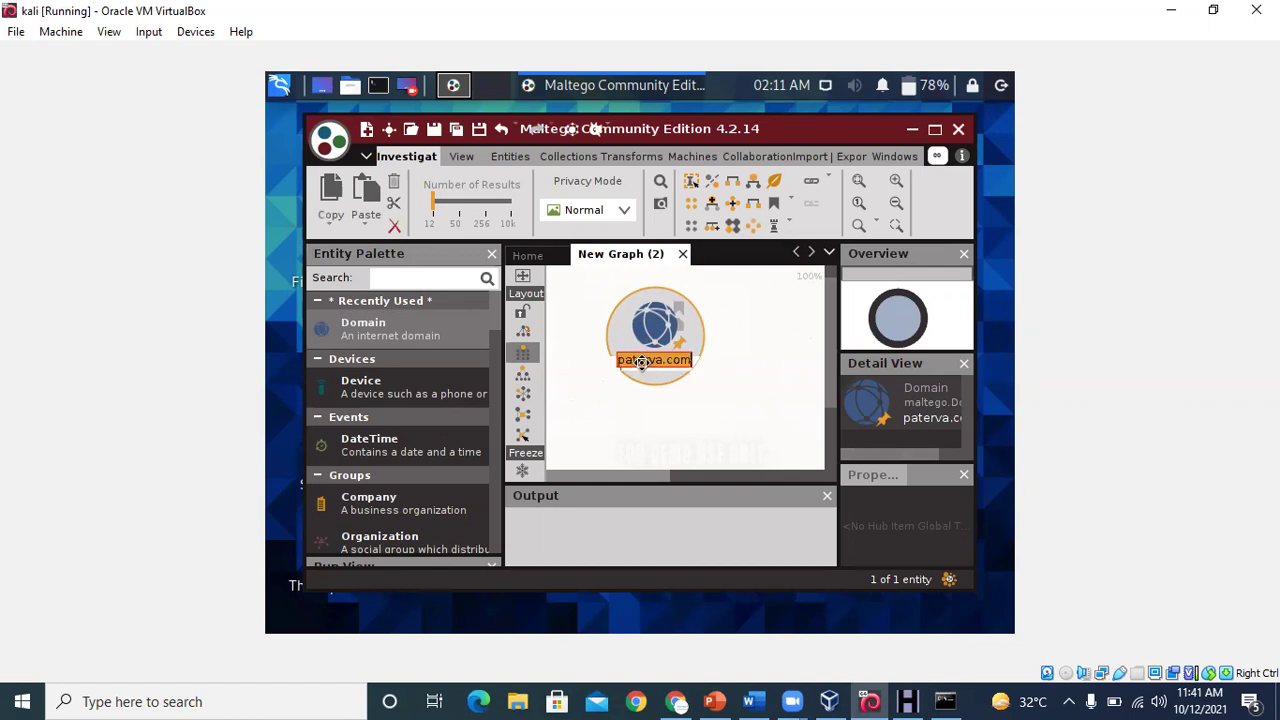
{"action": "type", "text": "goo"}
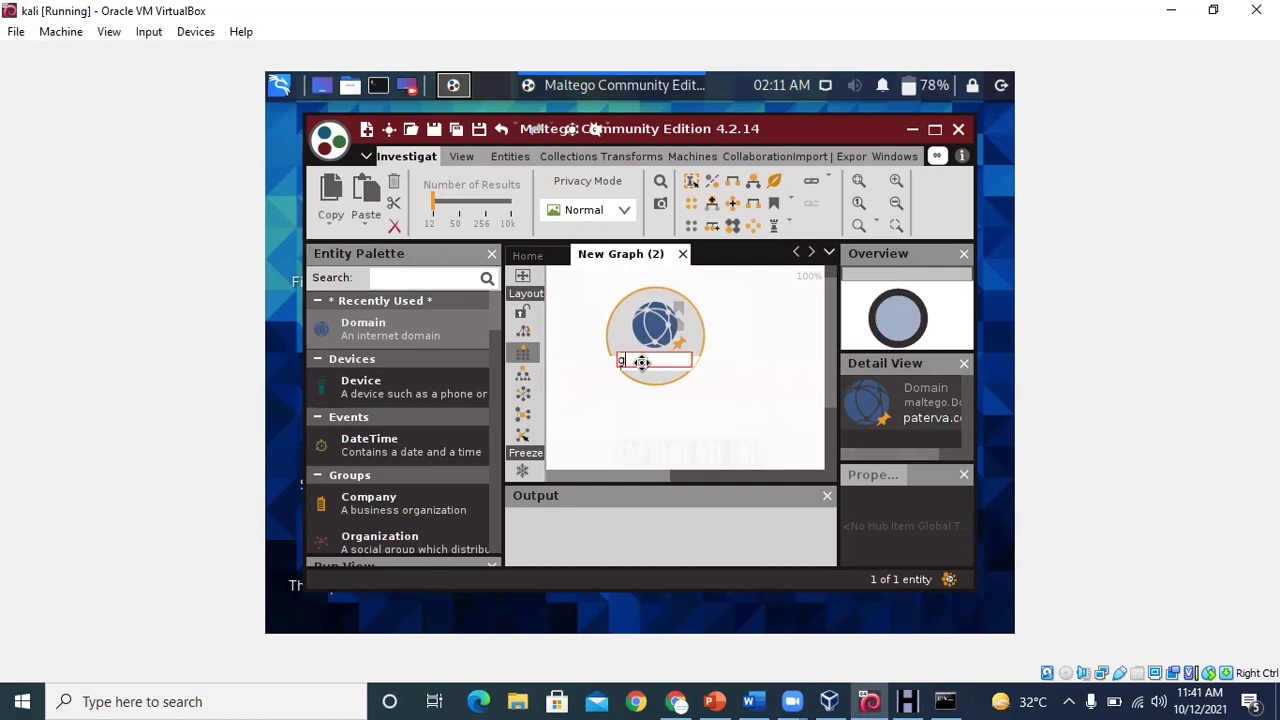
{"action": "type", "text": "gle.com"}
{"action": "key", "text": "Return"}
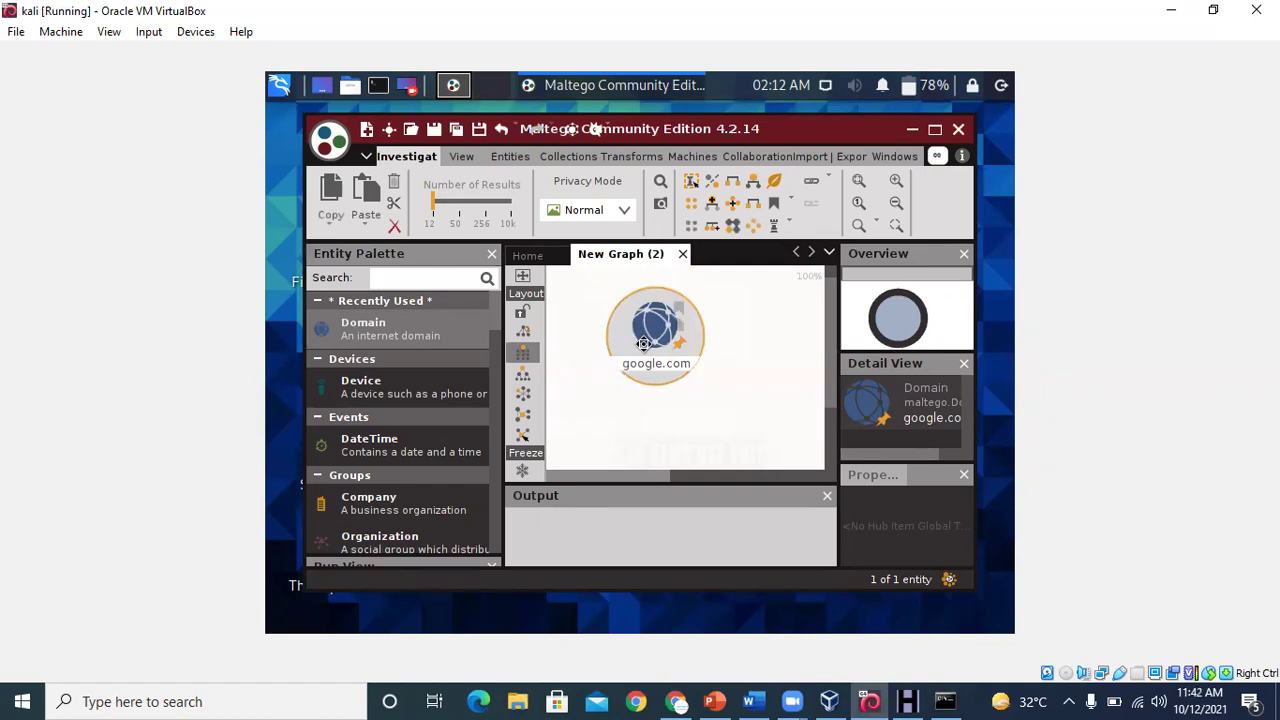
Run To DNS Name (interesting) on google.com, widen the graph pane, then check WinHTTrack's mirror progress
{"action": "right_click", "coordinate": [643, 348]}
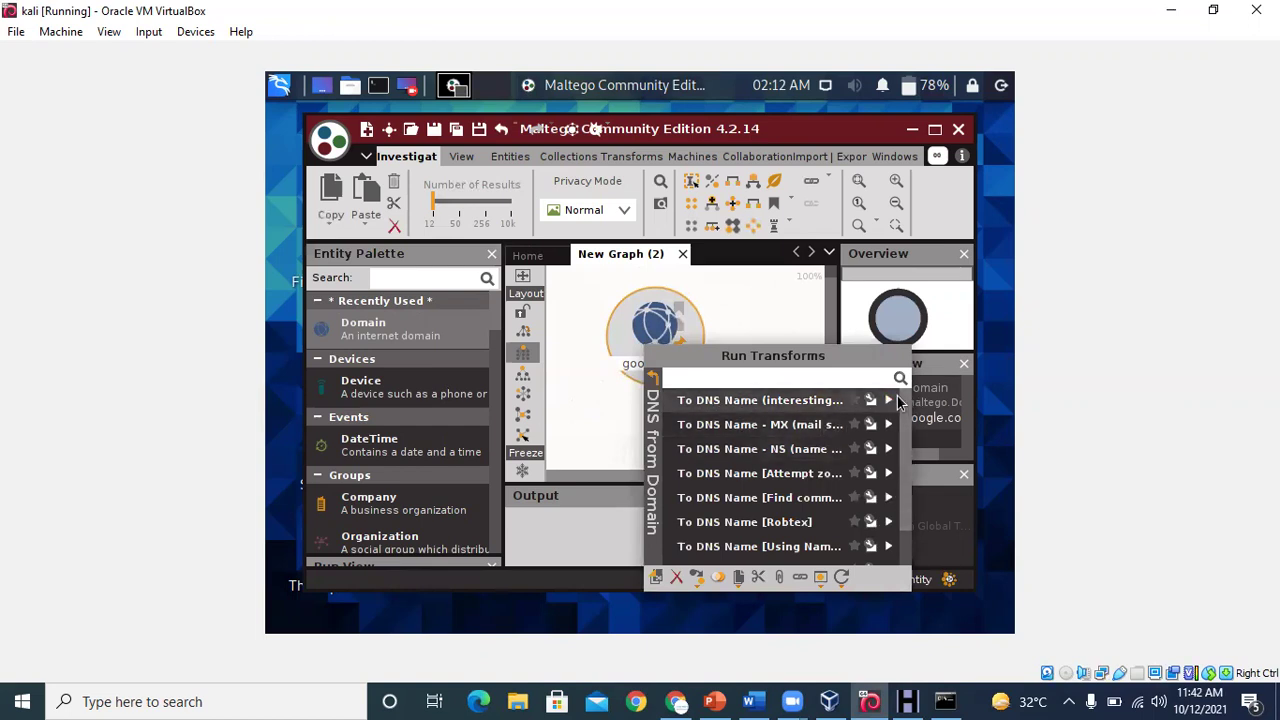
{"action": "left_click", "coordinate": [704, 406]}
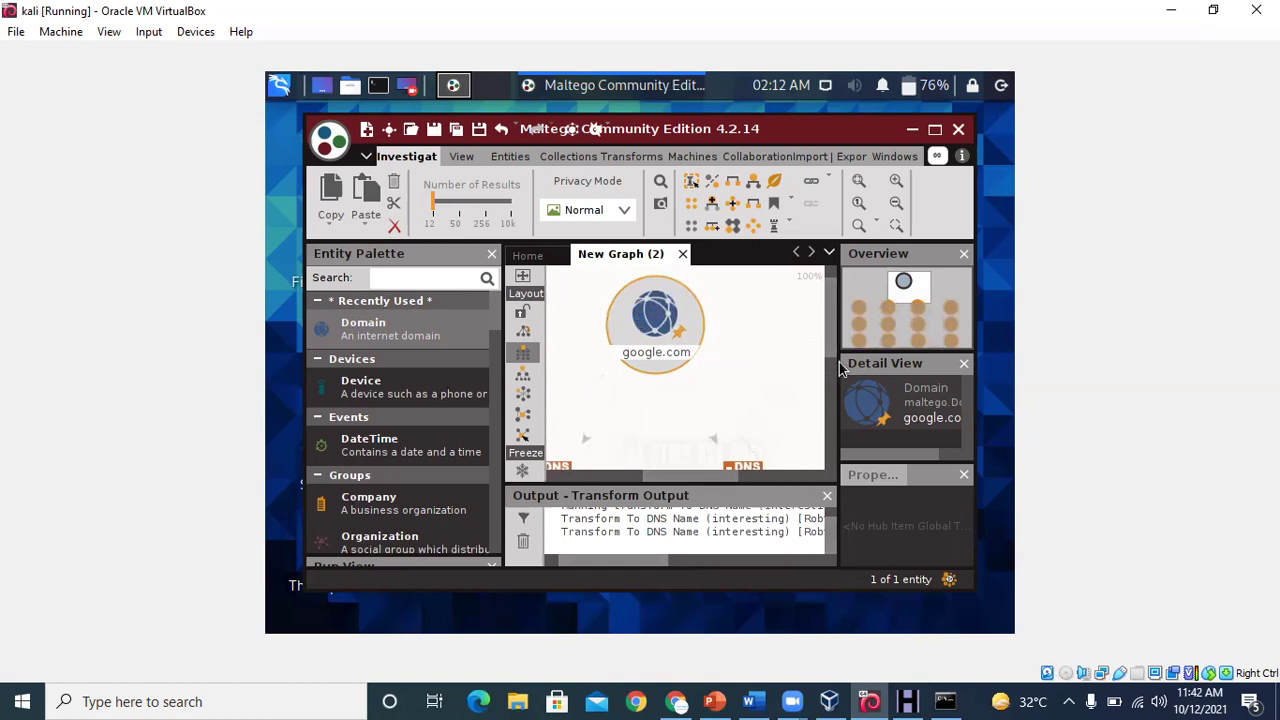
{"action": "mouse_move", "coordinate": [827, 323]}
{"action": "left_mouse_down"}
{"action": "mouse_move", "coordinate": [829, 430]}
{"action": "mouse_move", "coordinate": [831, 316]}
{"action": "left_mouse_up"}
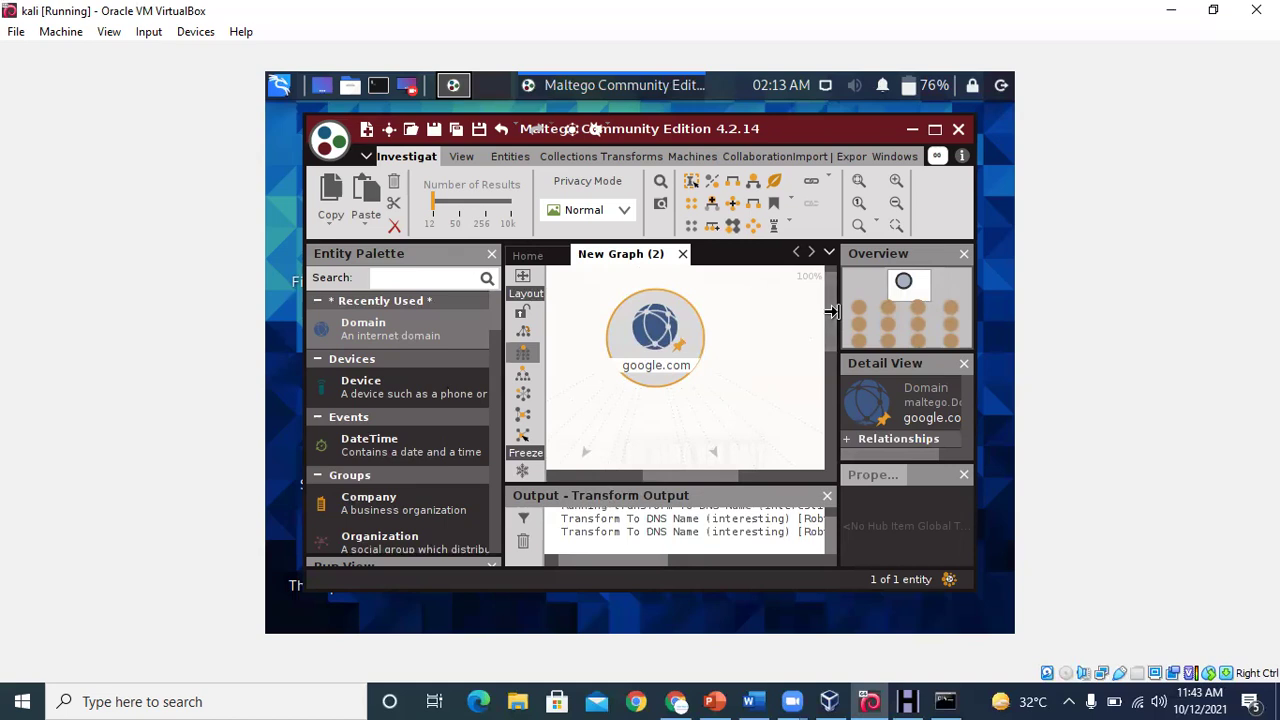
{"action": "left_click_drag", "start_coordinate": [830, 312], "coordinate": [845, 314]}
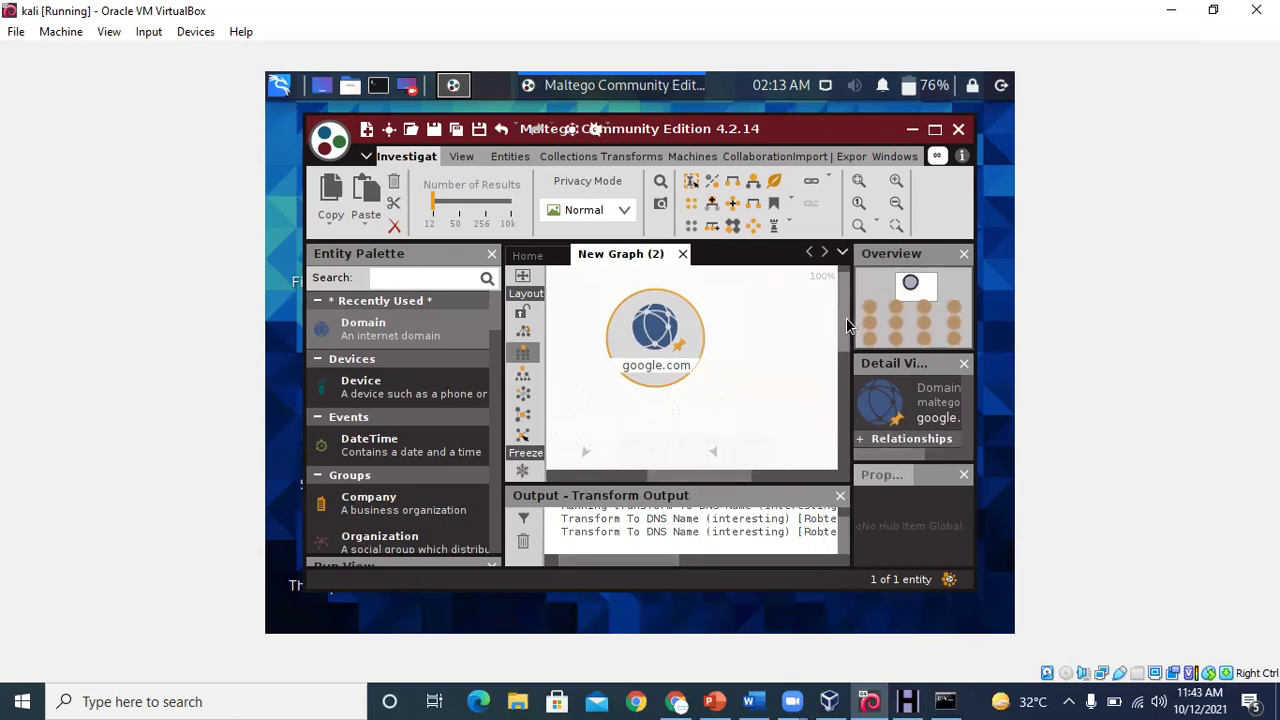
{"action": "left_click_drag", "start_coordinate": [847, 328], "coordinate": [844, 296]}
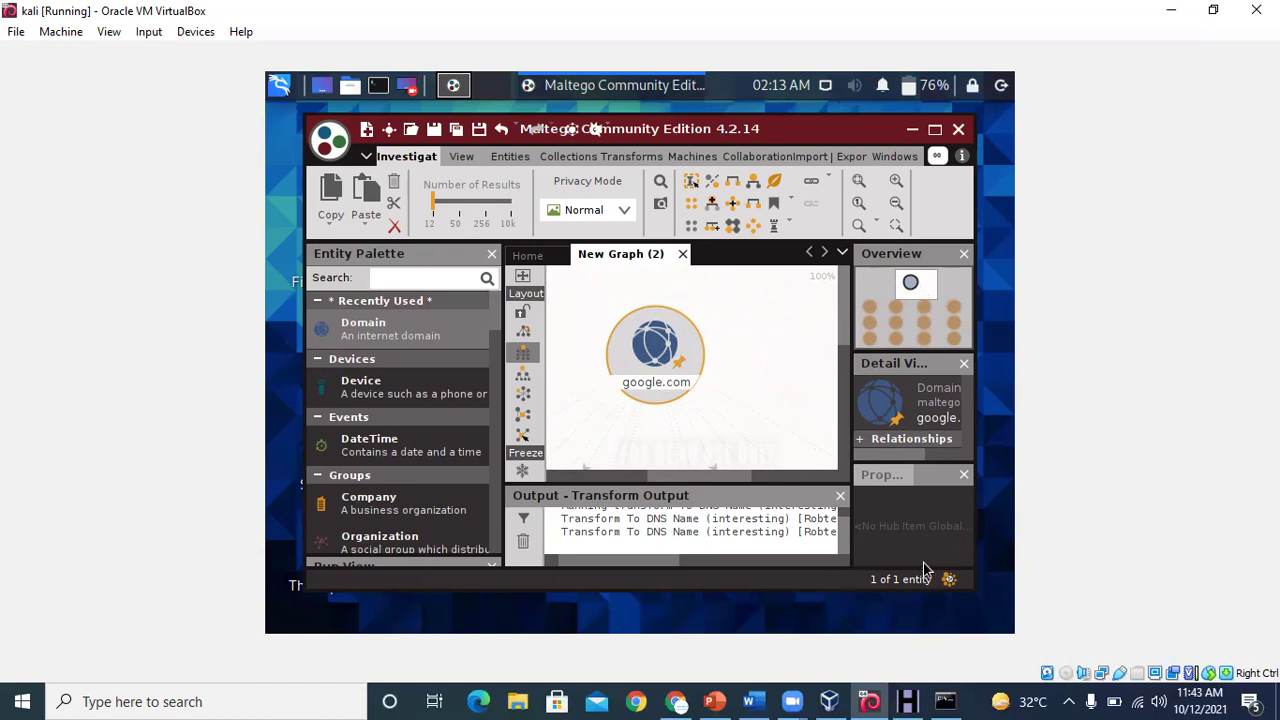
{"action": "left_click", "coordinate": [908, 701]}
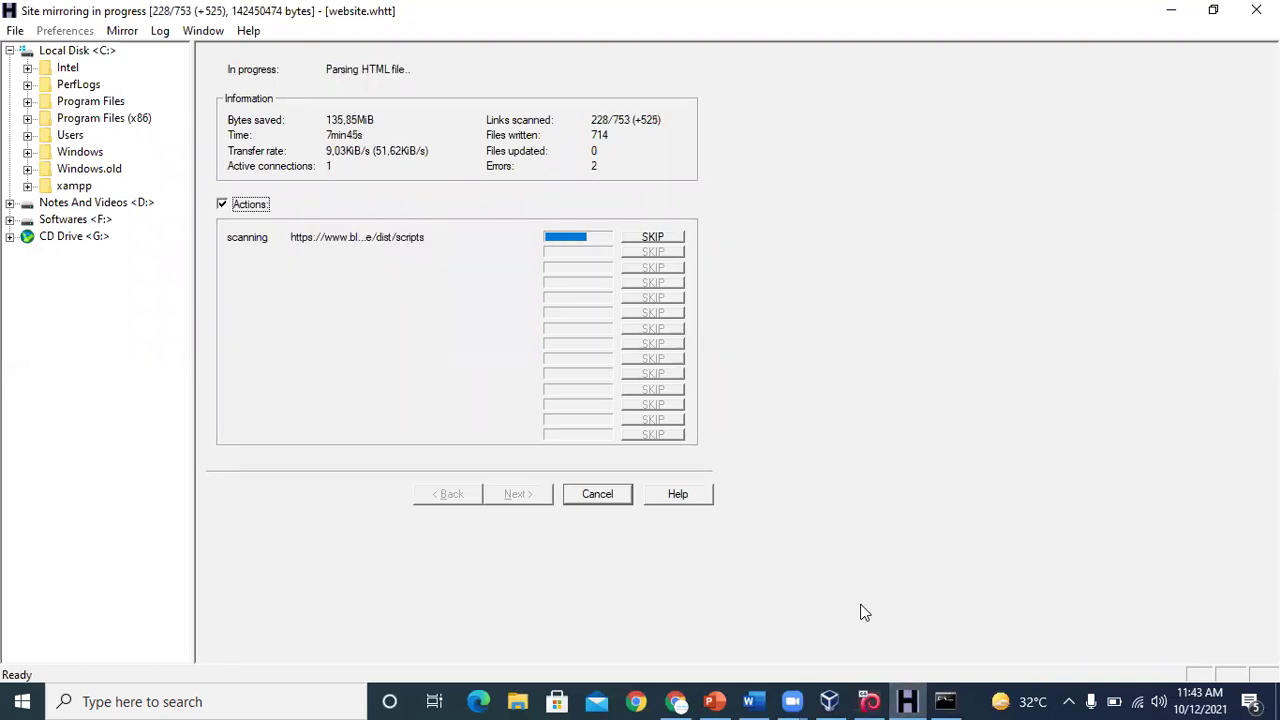
Scroll the Word Foot Printing notes to section 4 'Footprinting through Google', then return to Chrome
{"action": "left_click", "coordinate": [753, 701]}
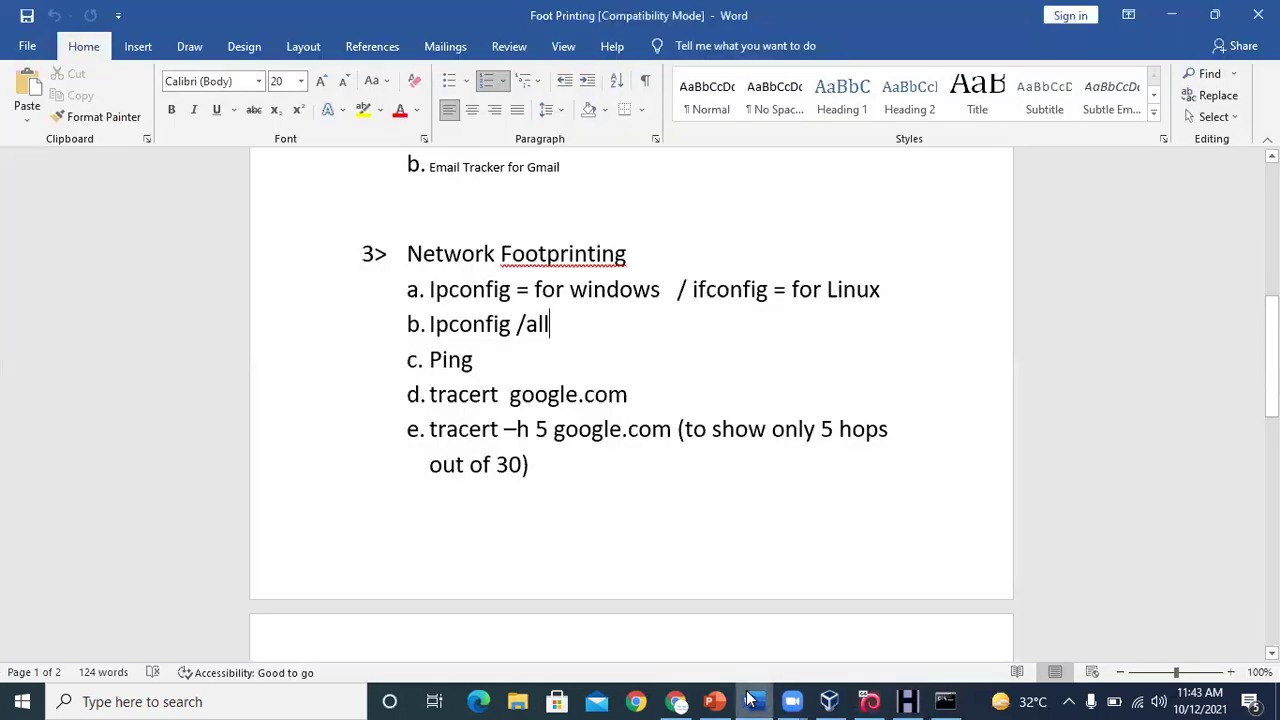
{"action": "left_click_drag", "start_coordinate": [912, 500], "coordinate": [770, 362]}
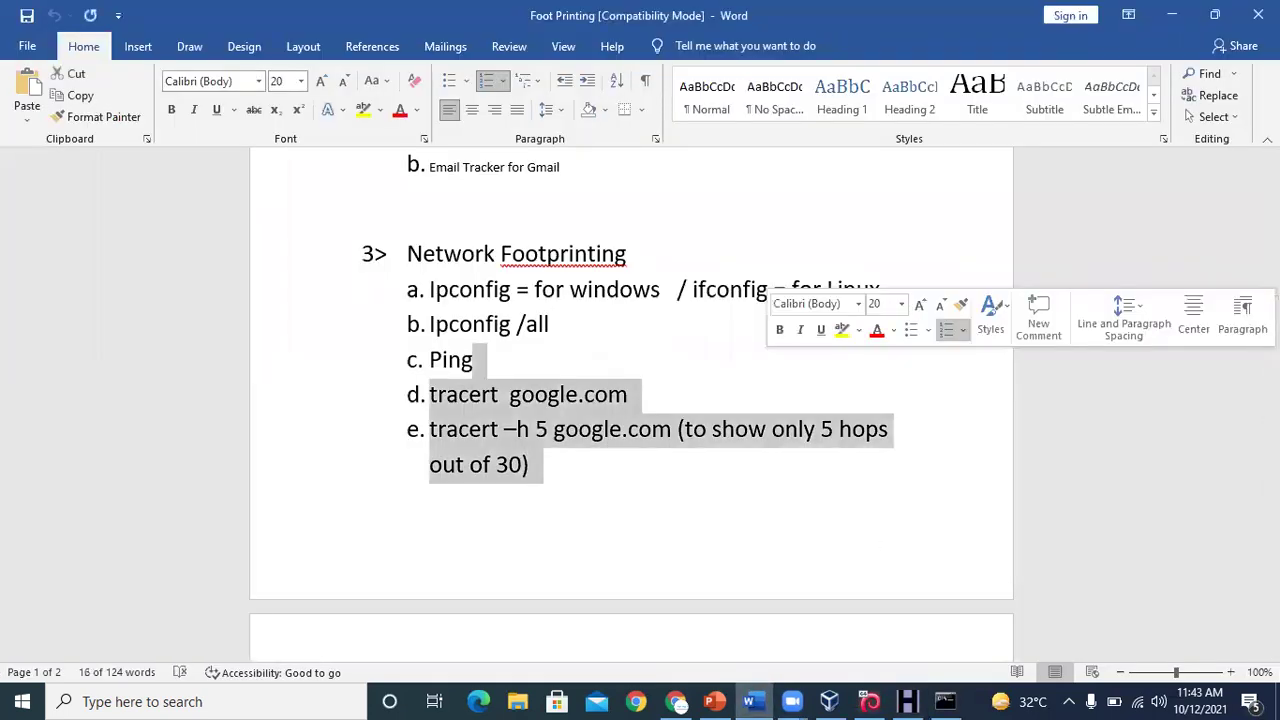
{"action": "left_click", "coordinate": [937, 467]}
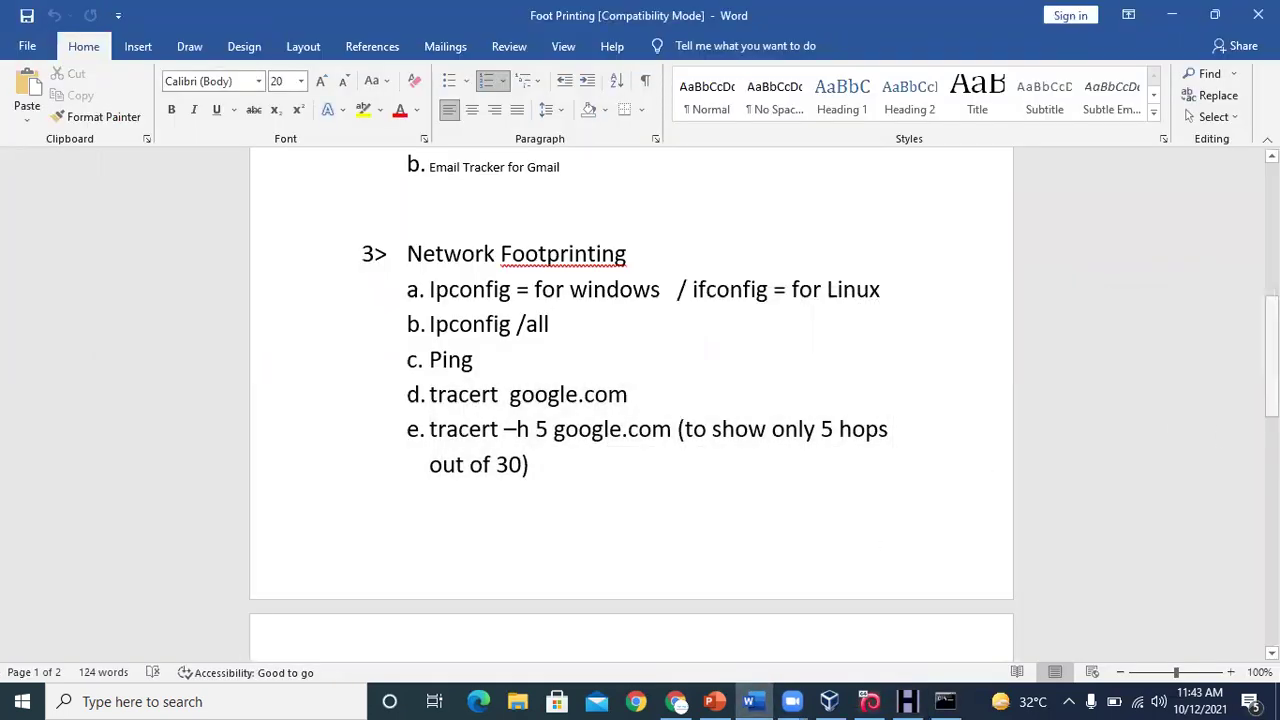
{"action": "scroll", "coordinate": [630, 400], "scroll_direction": "down", "scroll_amount": 5}
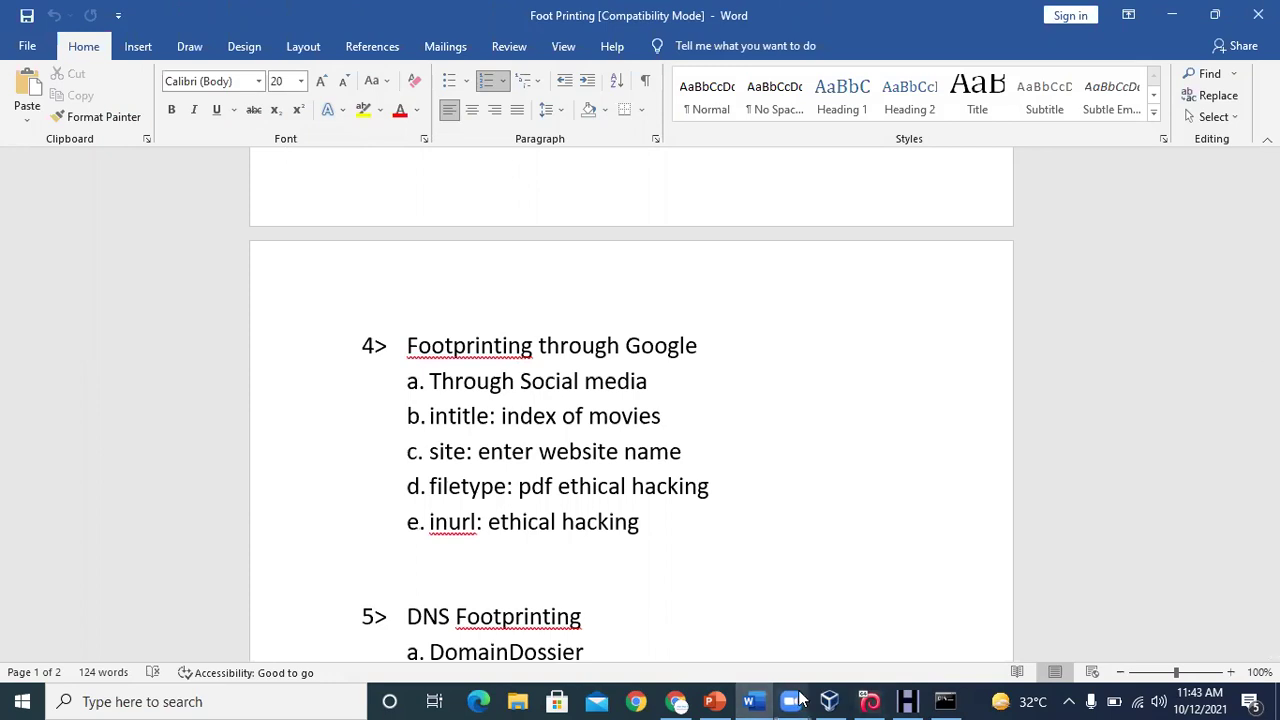
{"action": "left_click", "coordinate": [678, 702]}
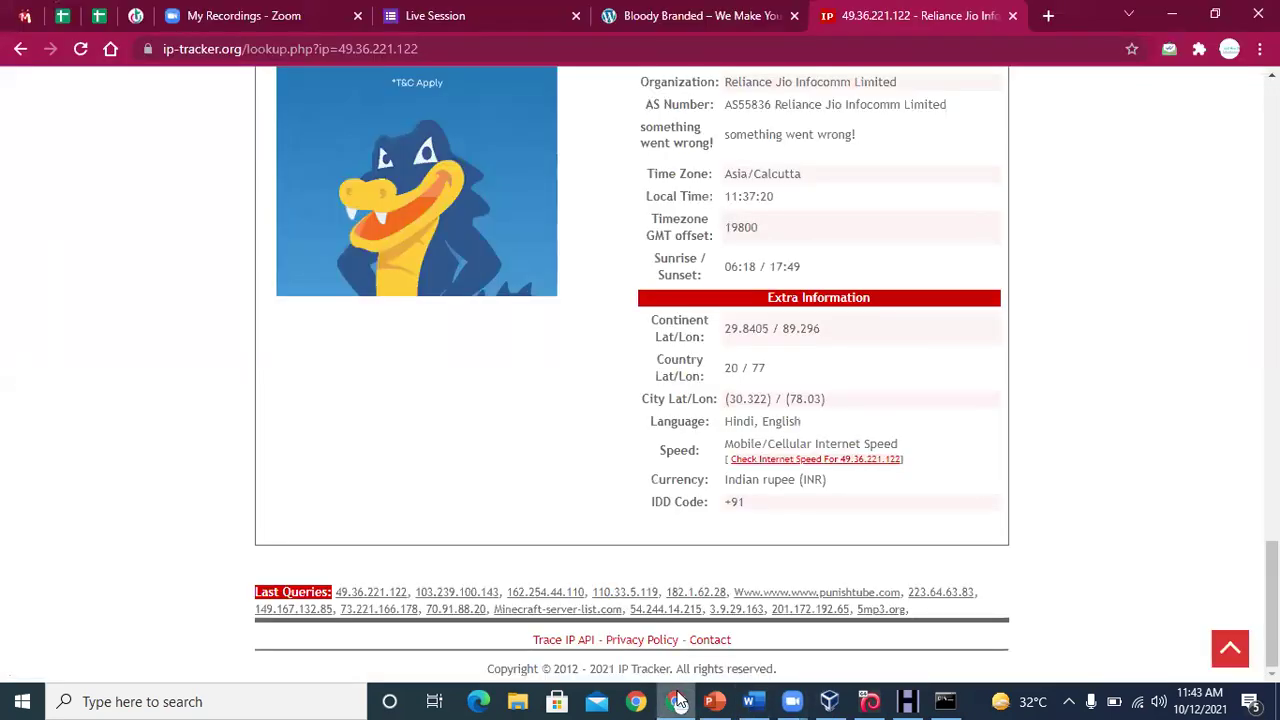
In a fresh tab, search Google for filetype:docx ethical hacking and review the DOC results
{"action": "left_click", "coordinate": [1014, 16]}
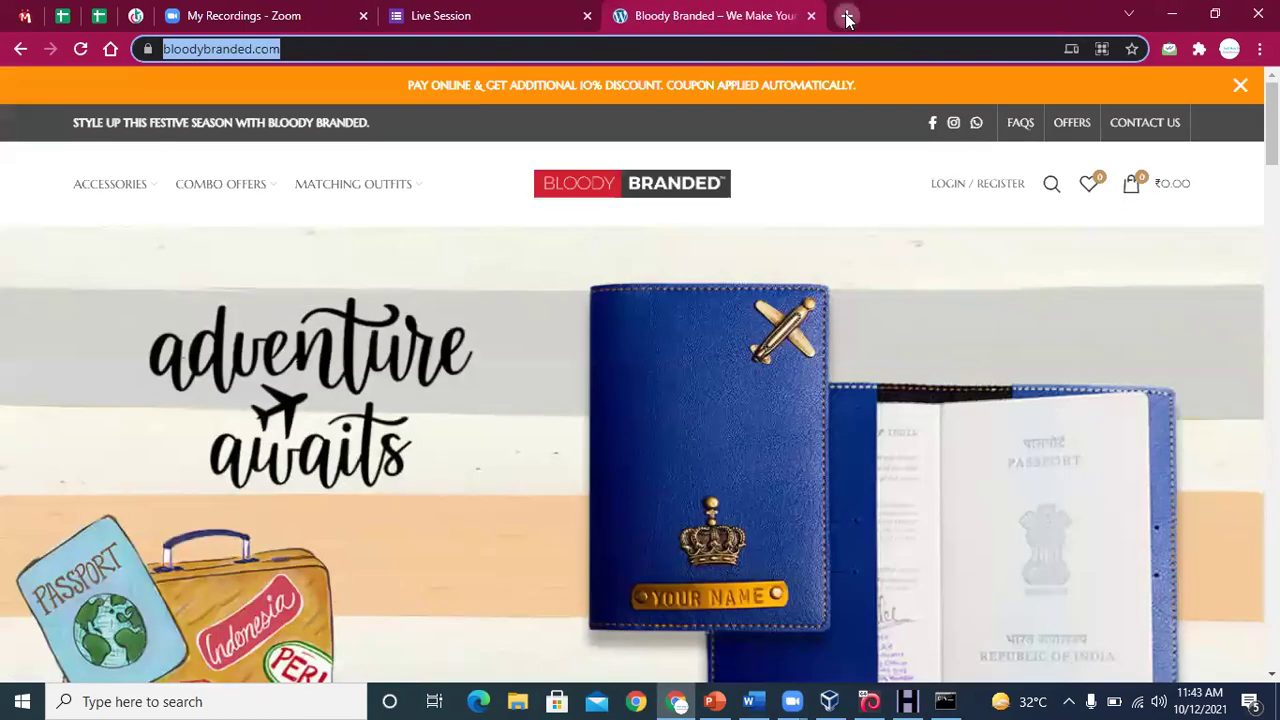
{"action": "left_click", "coordinate": [840, 15]}
{"action": "left_click", "coordinate": [564, 41]}
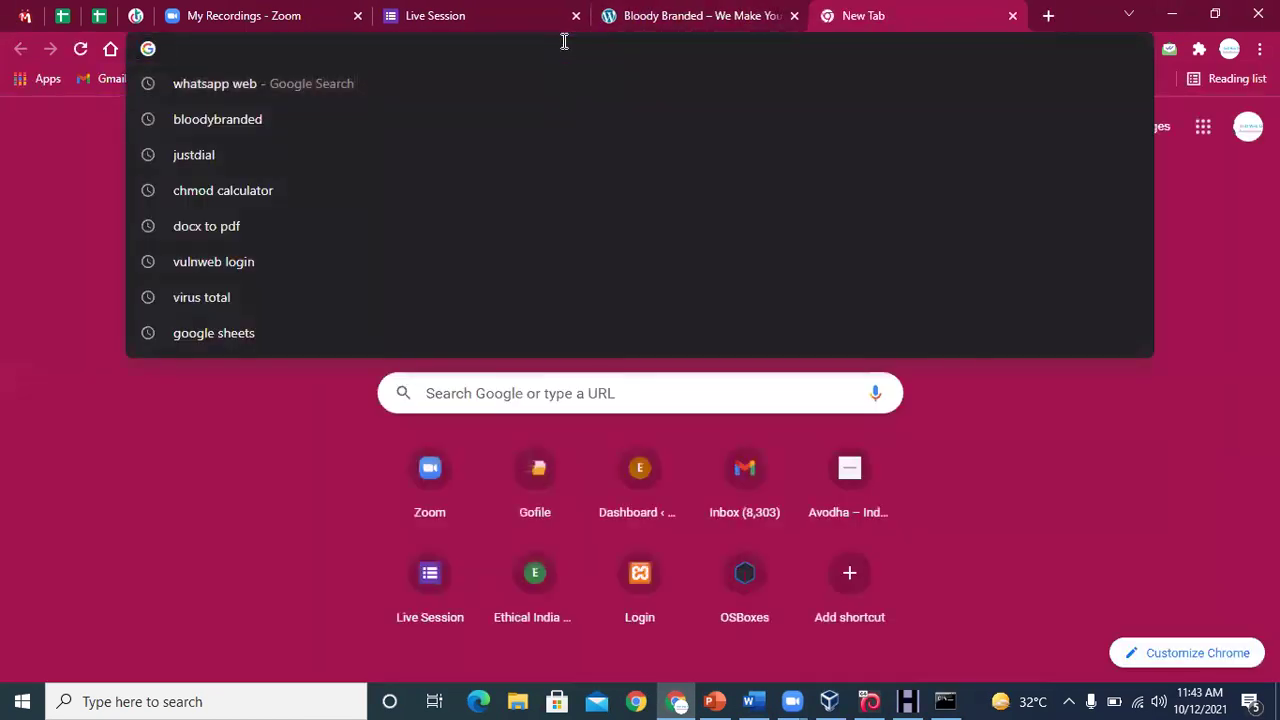
{"action": "type", "text": "fil"}
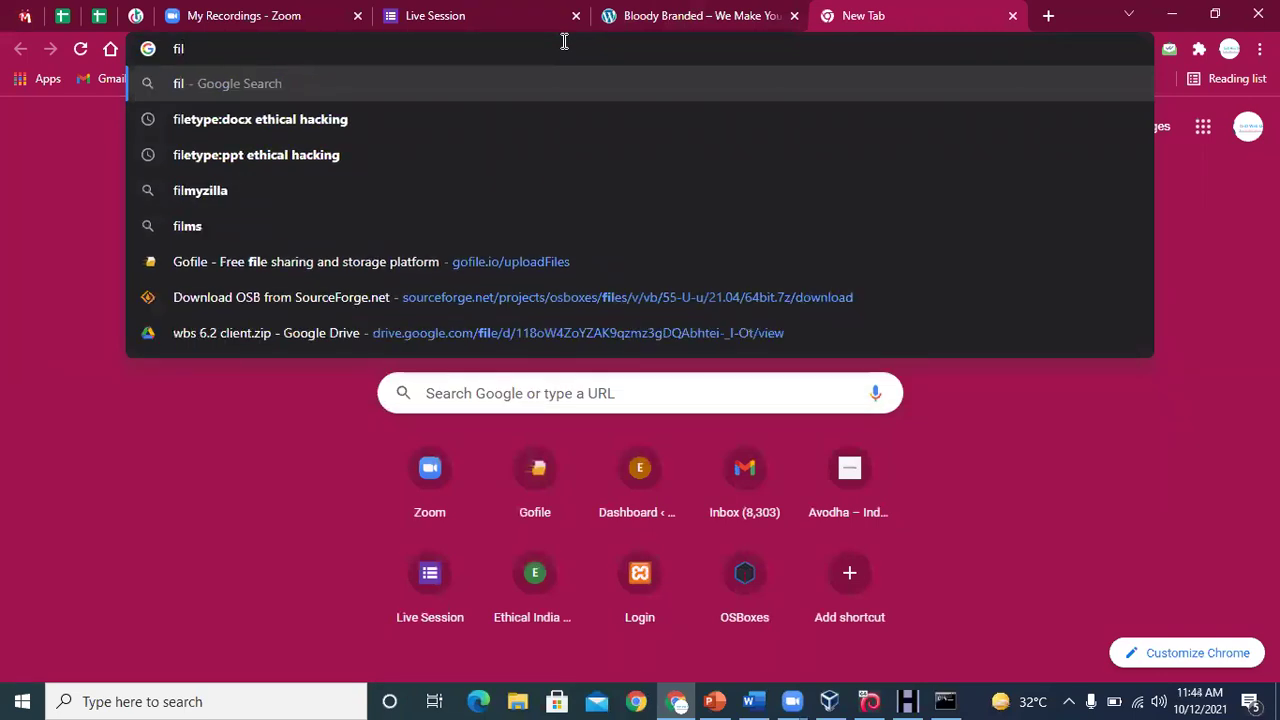
{"action": "key", "text": "Down"}
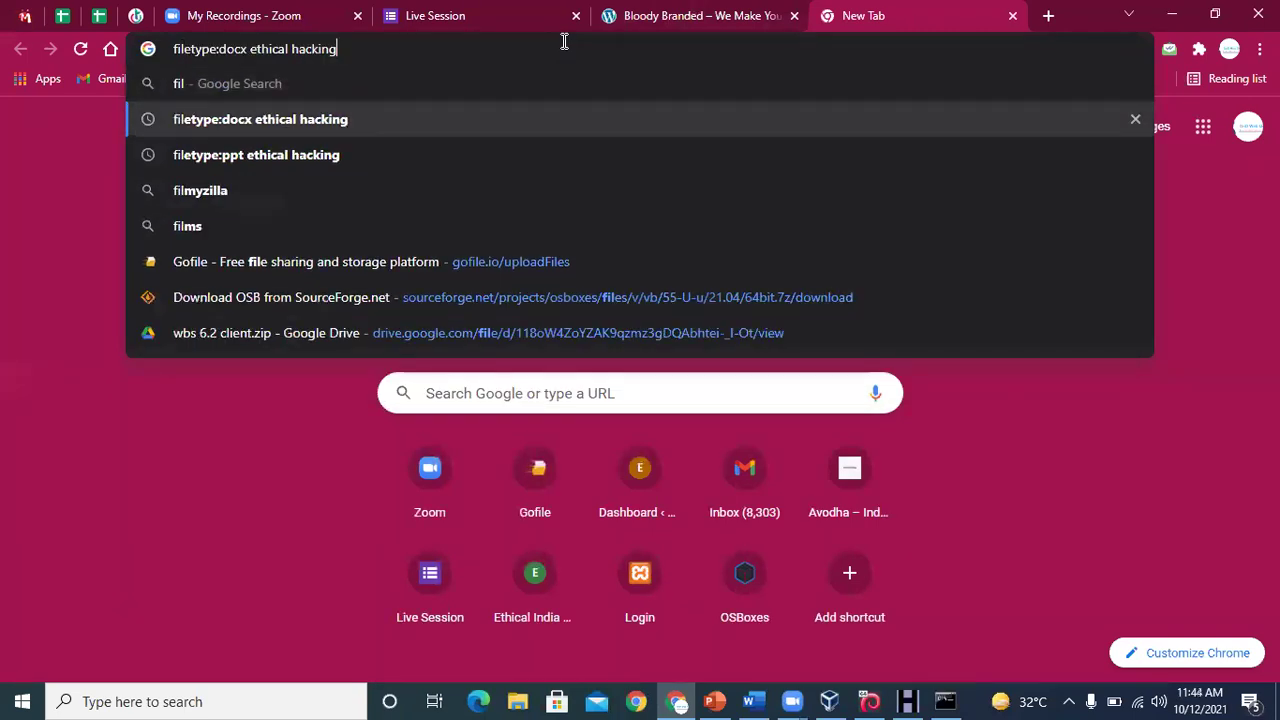
{"action": "key", "text": "Return"}
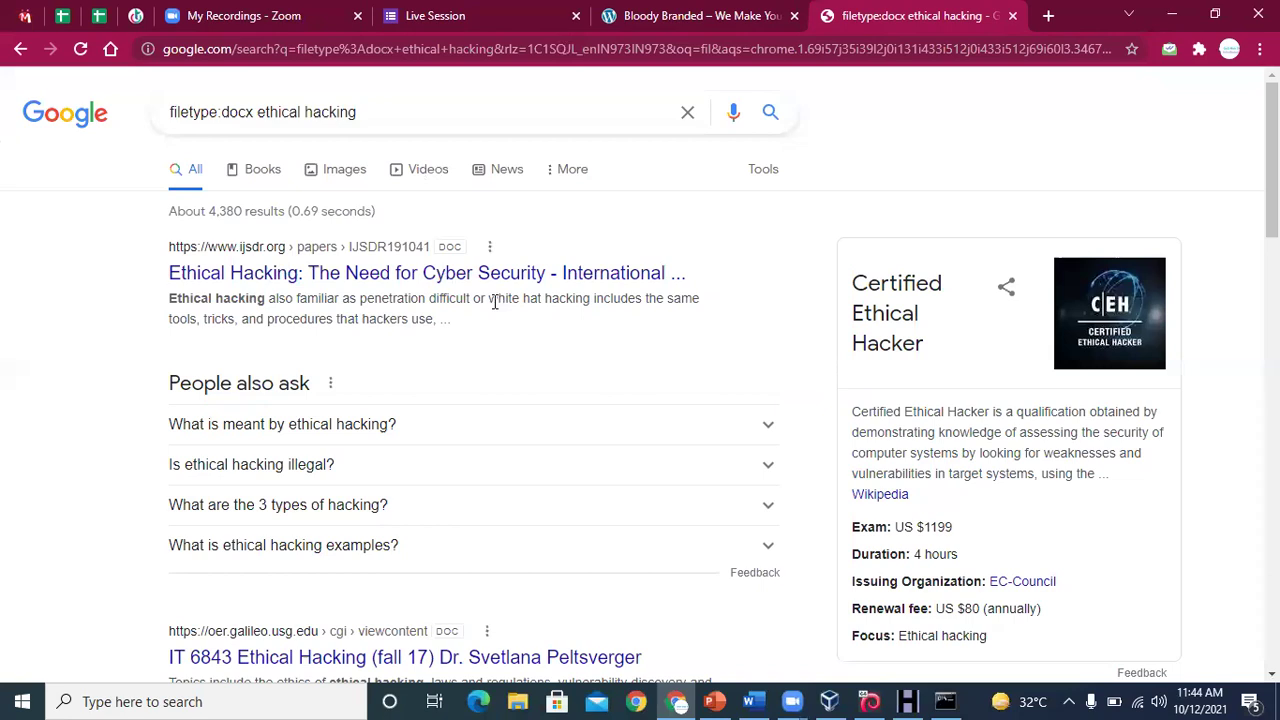
{"action": "double_click", "coordinate": [448, 246]}
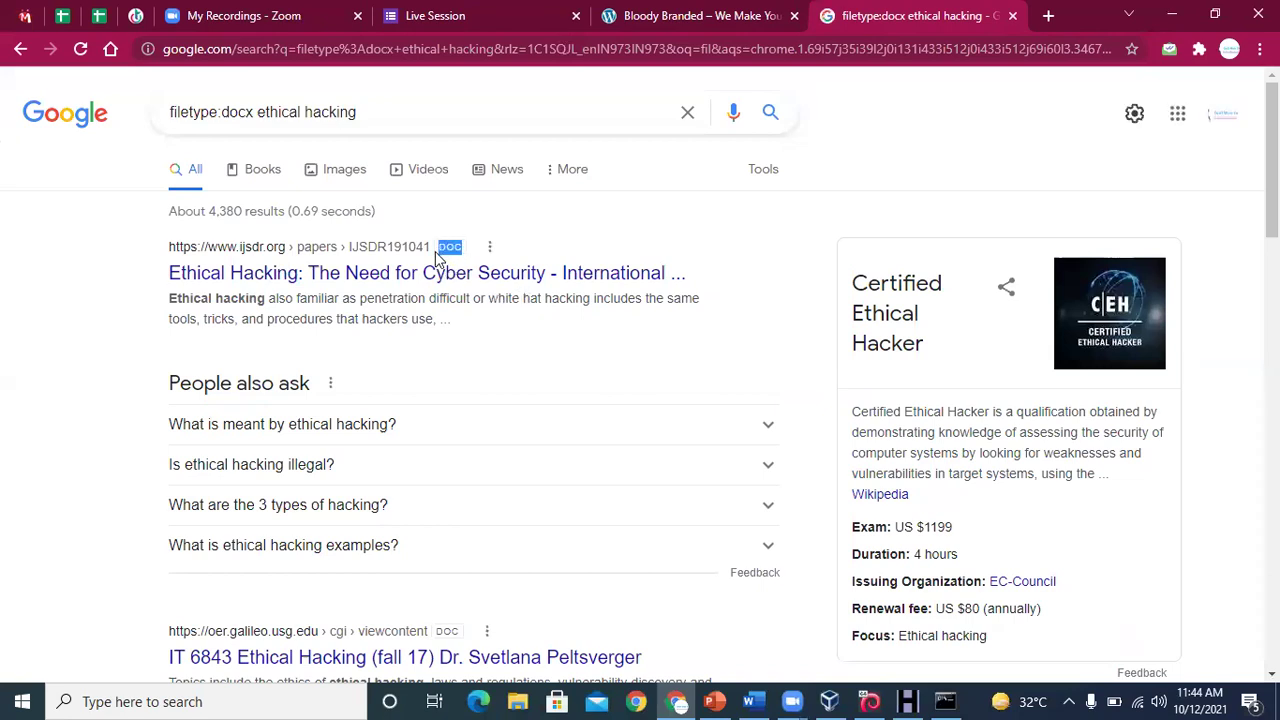
{"action": "double_click", "coordinate": [446, 631]}
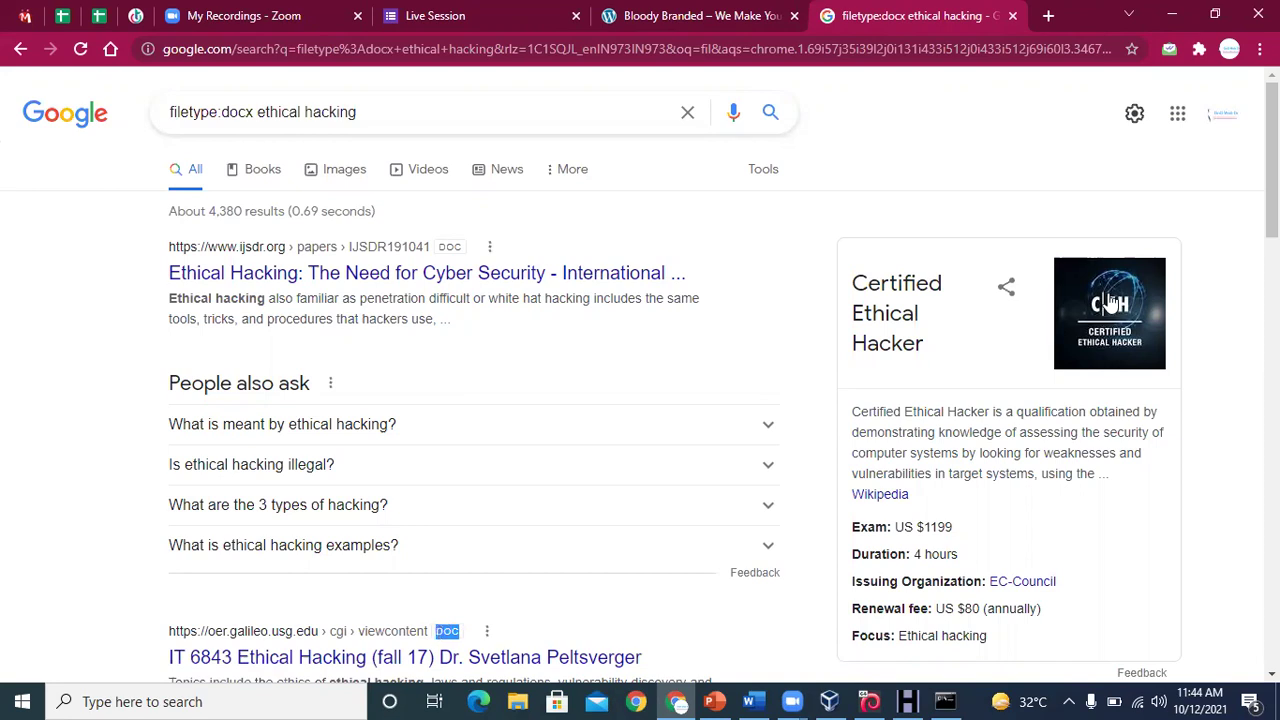
{"action": "scroll", "coordinate": [640, 390], "scroll_direction": "down", "scroll_amount": 2}
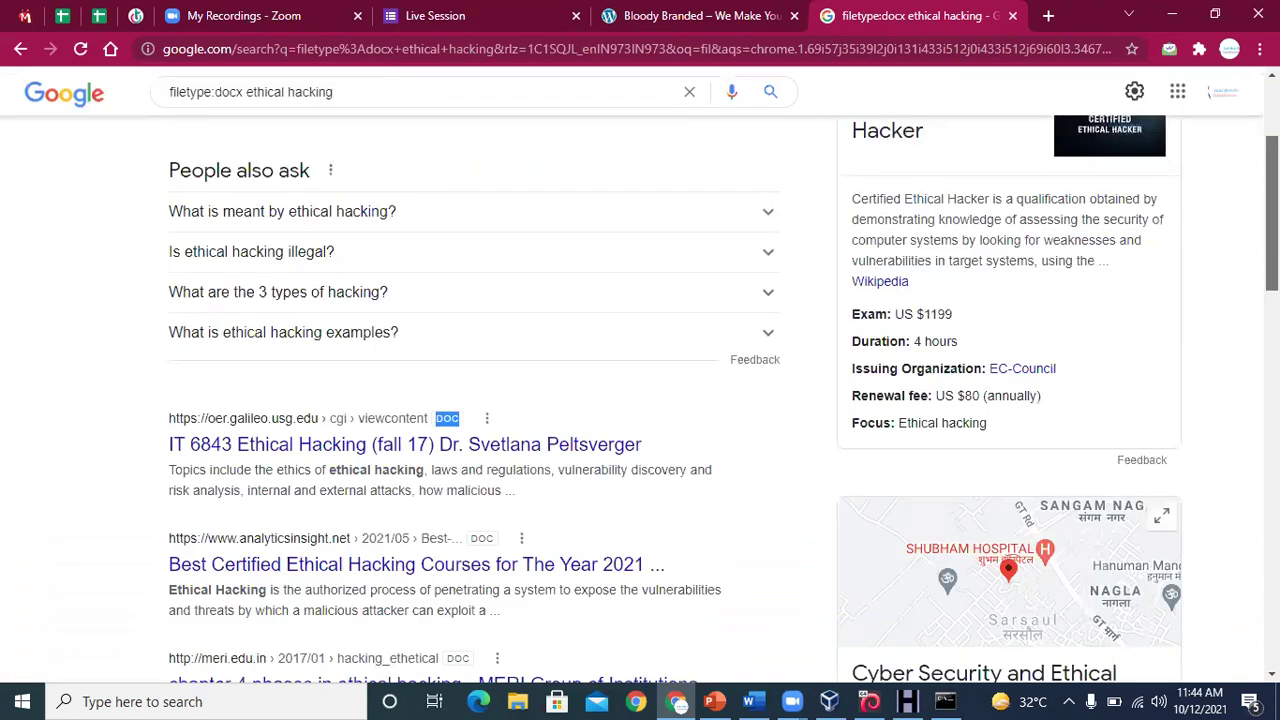
{"action": "scroll", "coordinate": [640, 390], "scroll_direction": "down", "scroll_amount": 2}
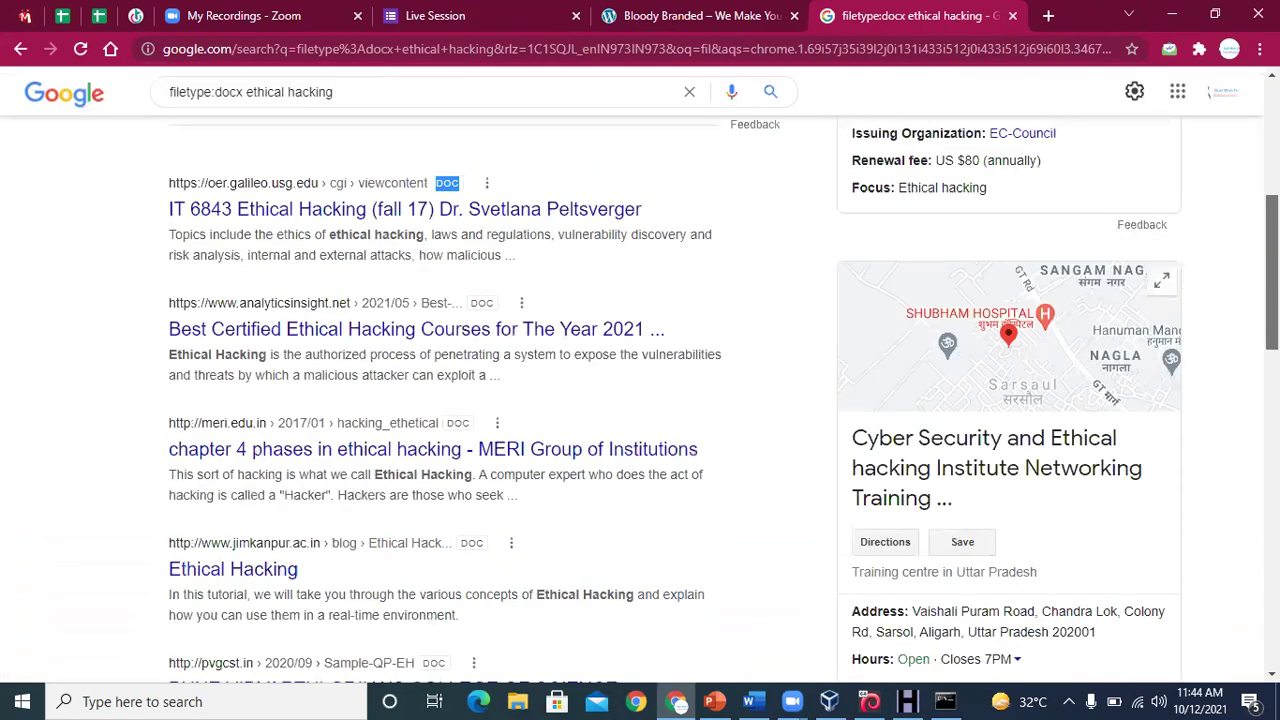
Change the query to filetype:ppt ethical hacking, review the PPT results, then return to the Word notes
{"action": "left_click", "coordinate": [183, 105]}
{"action": "key", "text": "BackSpace"}
{"action": "key", "text": "BackSpace"}
{"action": "key", "text": "BackSpace"}
{"action": "key", "text": "BackSpace"}
{"action": "key", "text": "BackSpace"}
{"action": "type", "text": "ppt"}
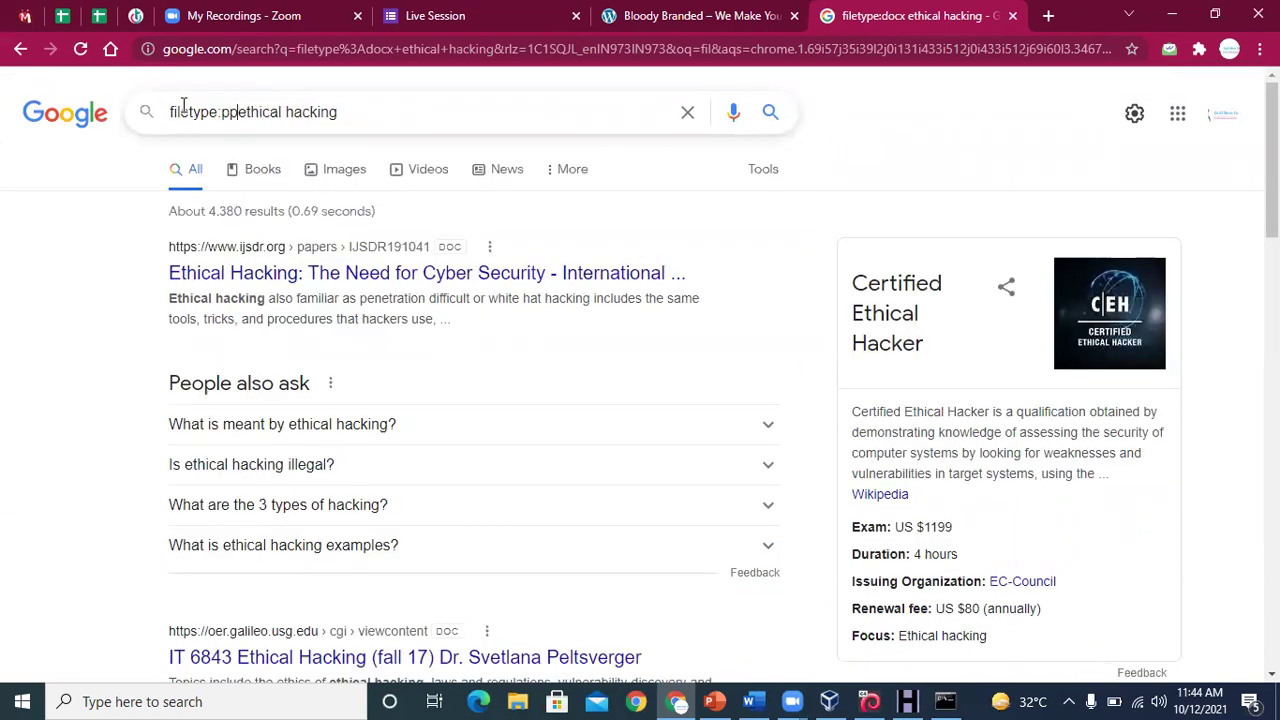
{"action": "key", "text": "Return"}
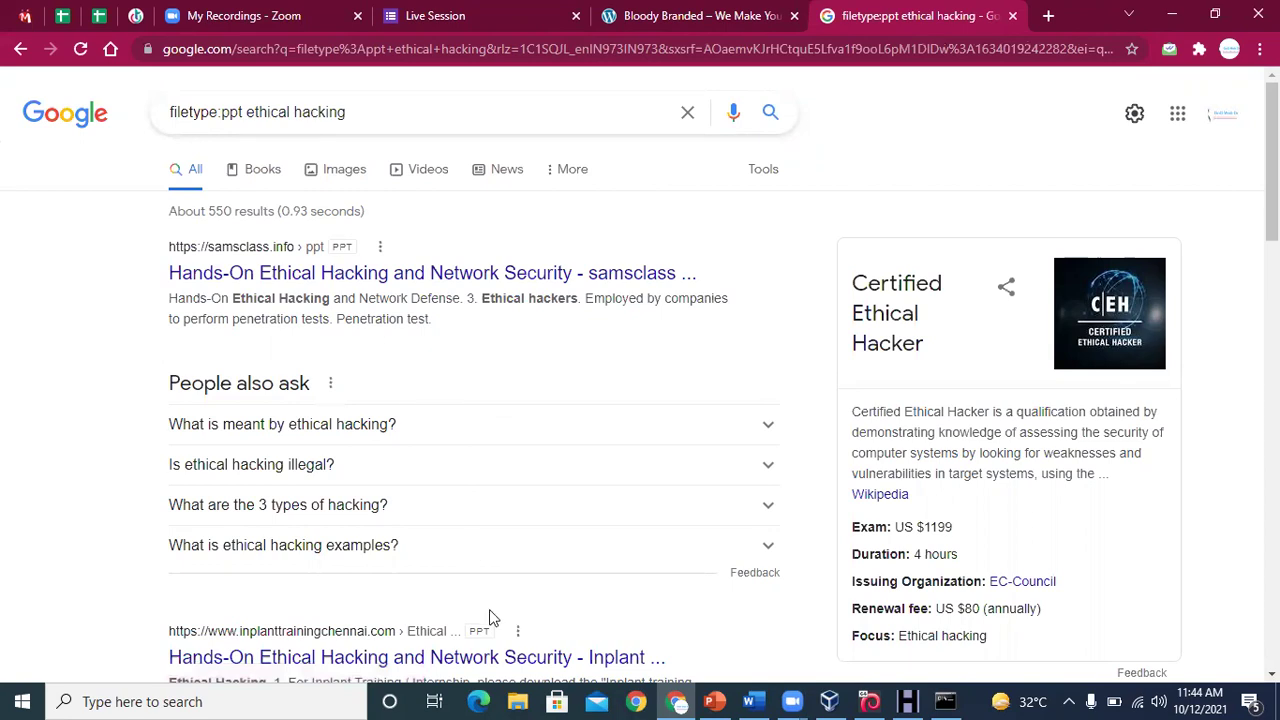
{"action": "left_click_drag", "start_coordinate": [500, 633], "coordinate": [440, 632]}
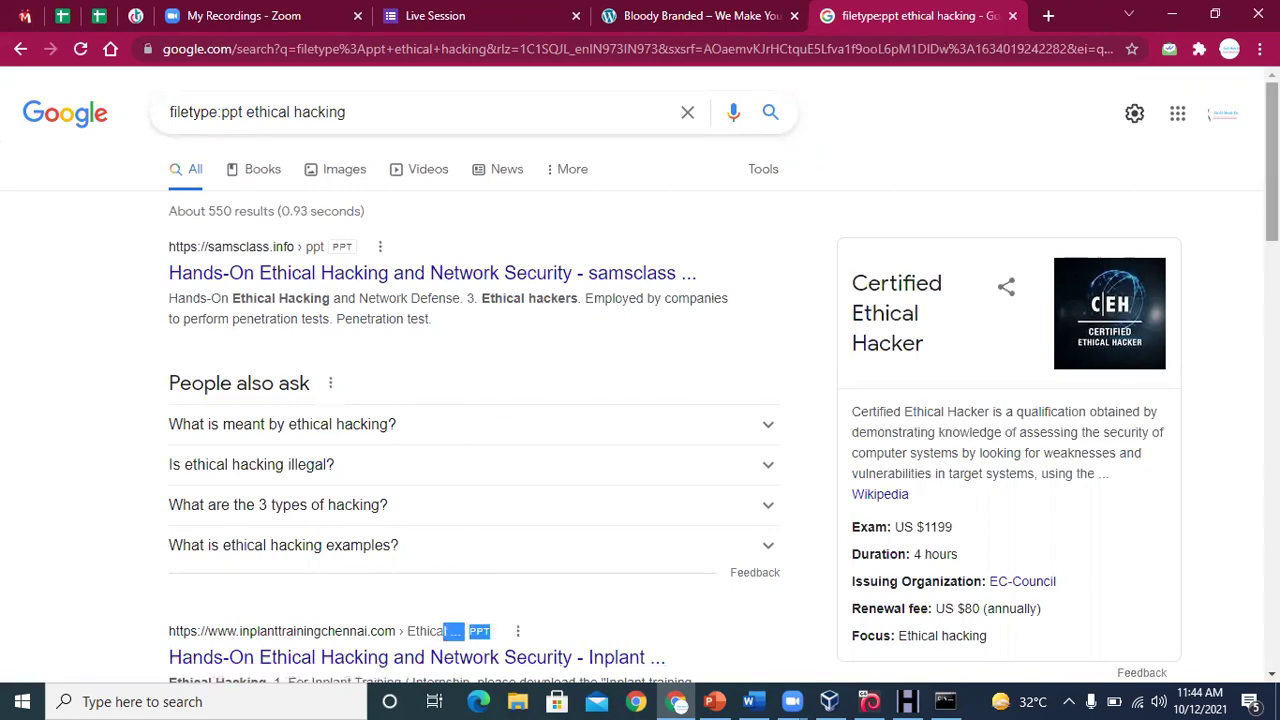
{"action": "scroll", "coordinate": [640, 400], "scroll_direction": "down", "scroll_amount": 2}
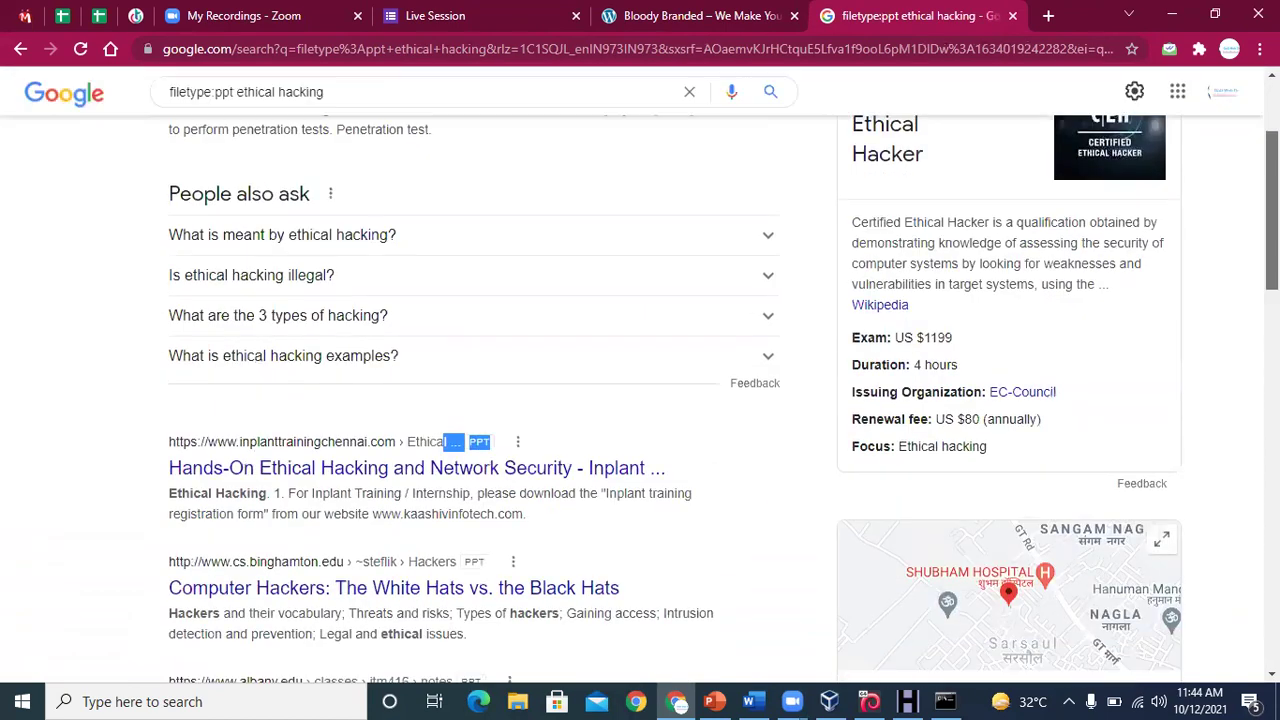
{"action": "scroll", "coordinate": [755, 670], "scroll_direction": "down", "scroll_amount": 1}
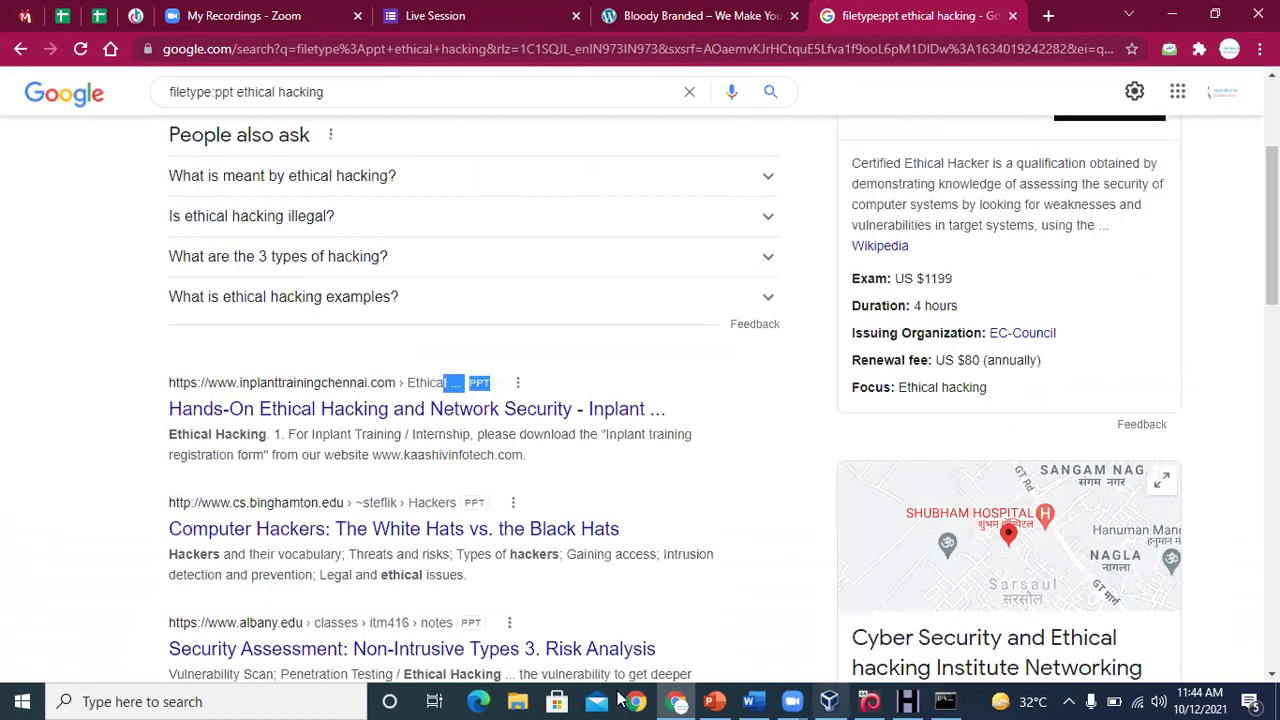
{"action": "left_click", "coordinate": [755, 700]}
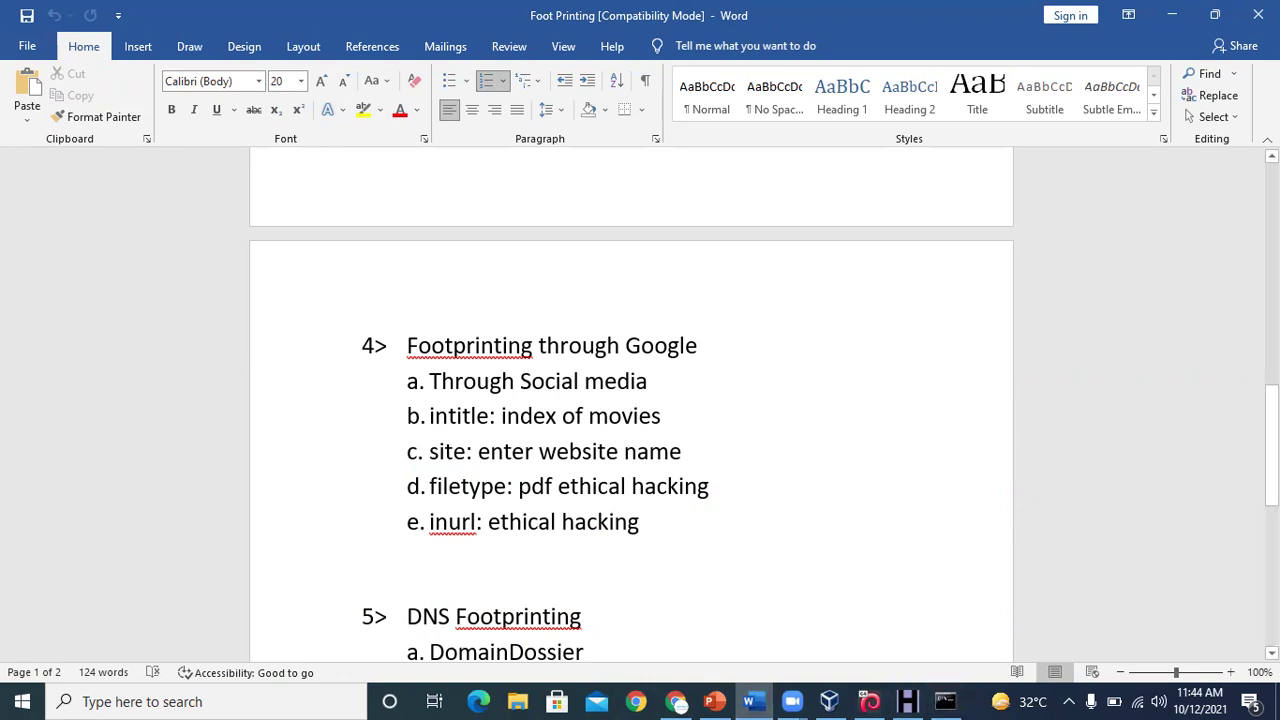
{"action": "left_click_drag", "start_coordinate": [1271, 446], "coordinate": [1271, 498]}
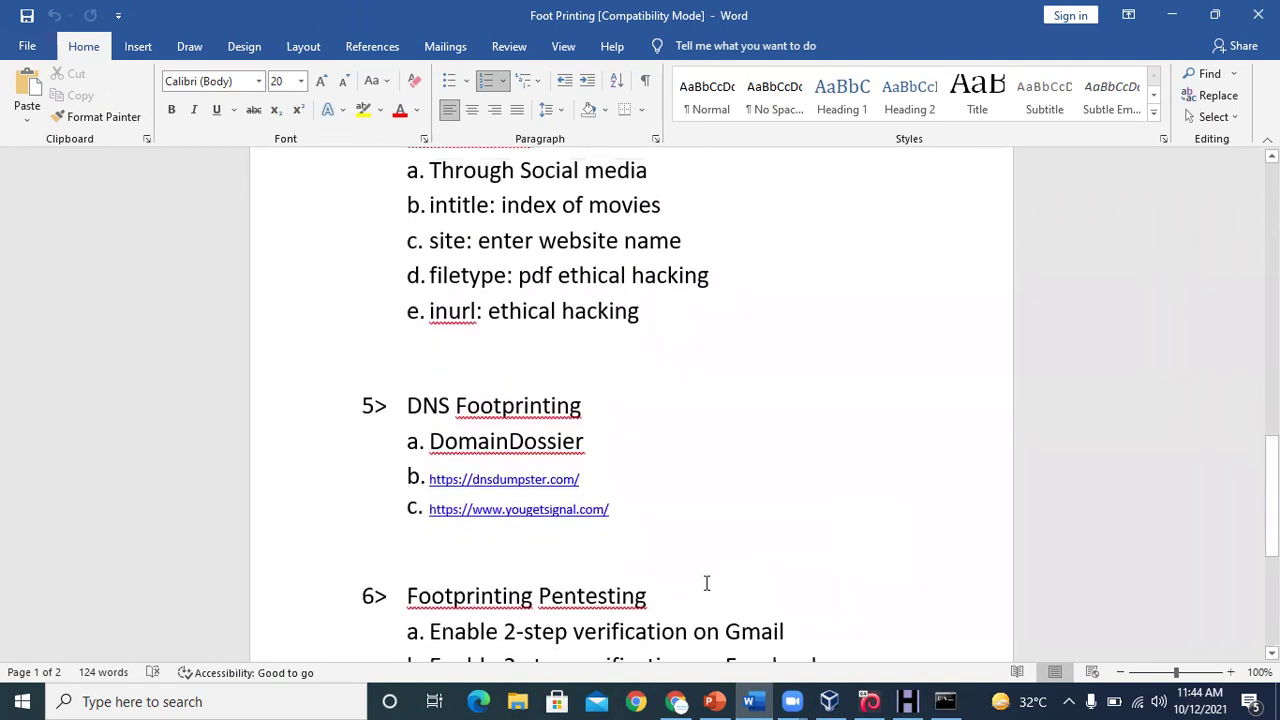
{"action": "left_click_drag", "start_coordinate": [622, 511], "coordinate": [426, 513]}
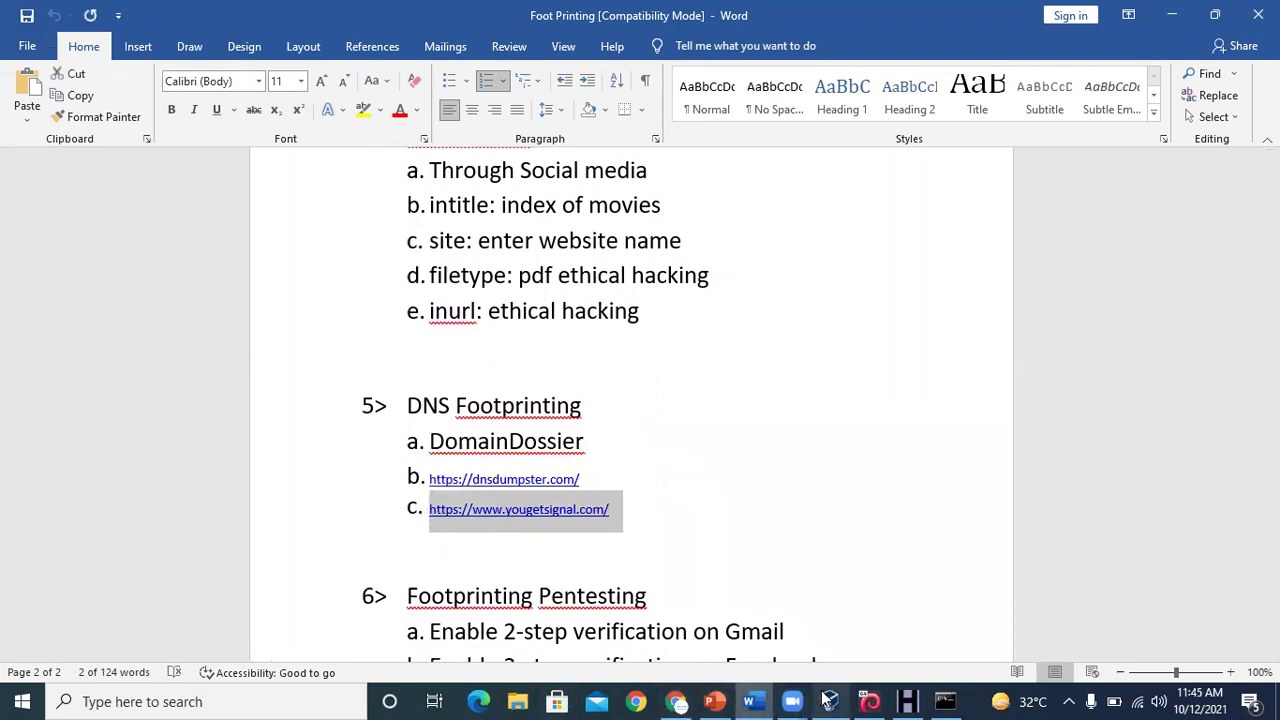
{"action": "left_click", "coordinate": [677, 701]}
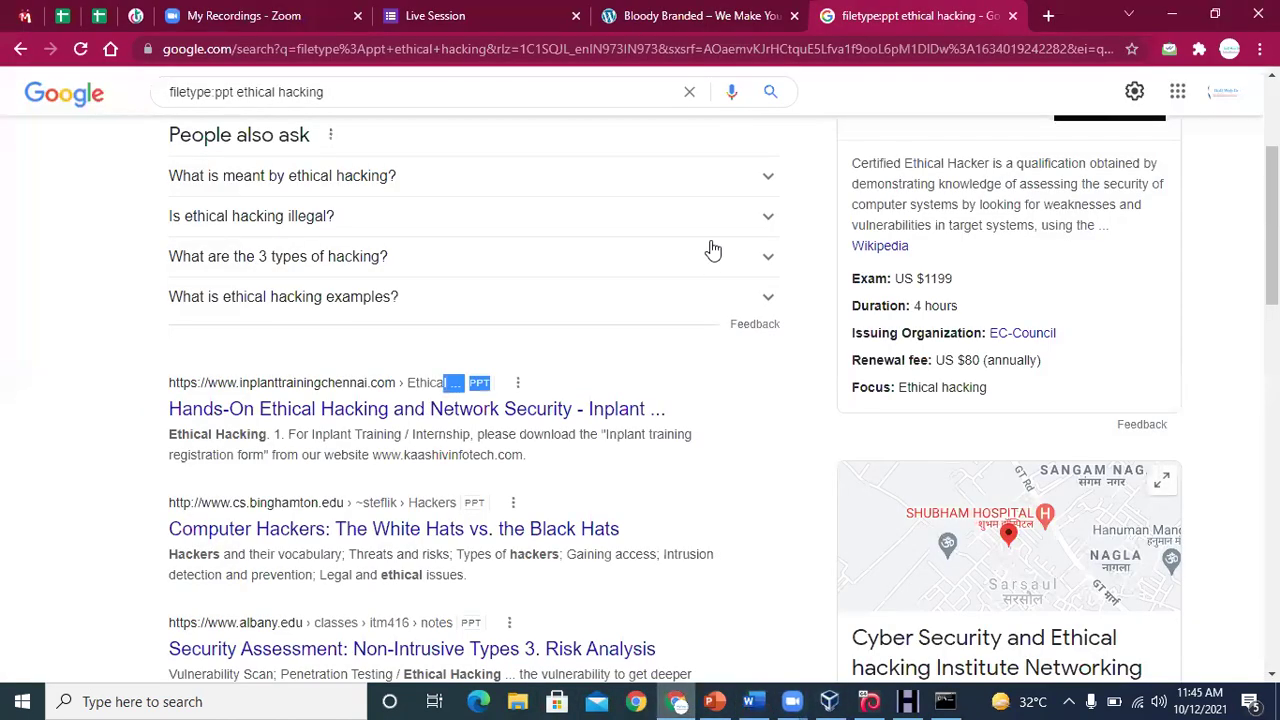
Replace the Google tab with a new one and open the pasted yougetsignal.com address
{"action": "left_click", "coordinate": [1012, 16]}
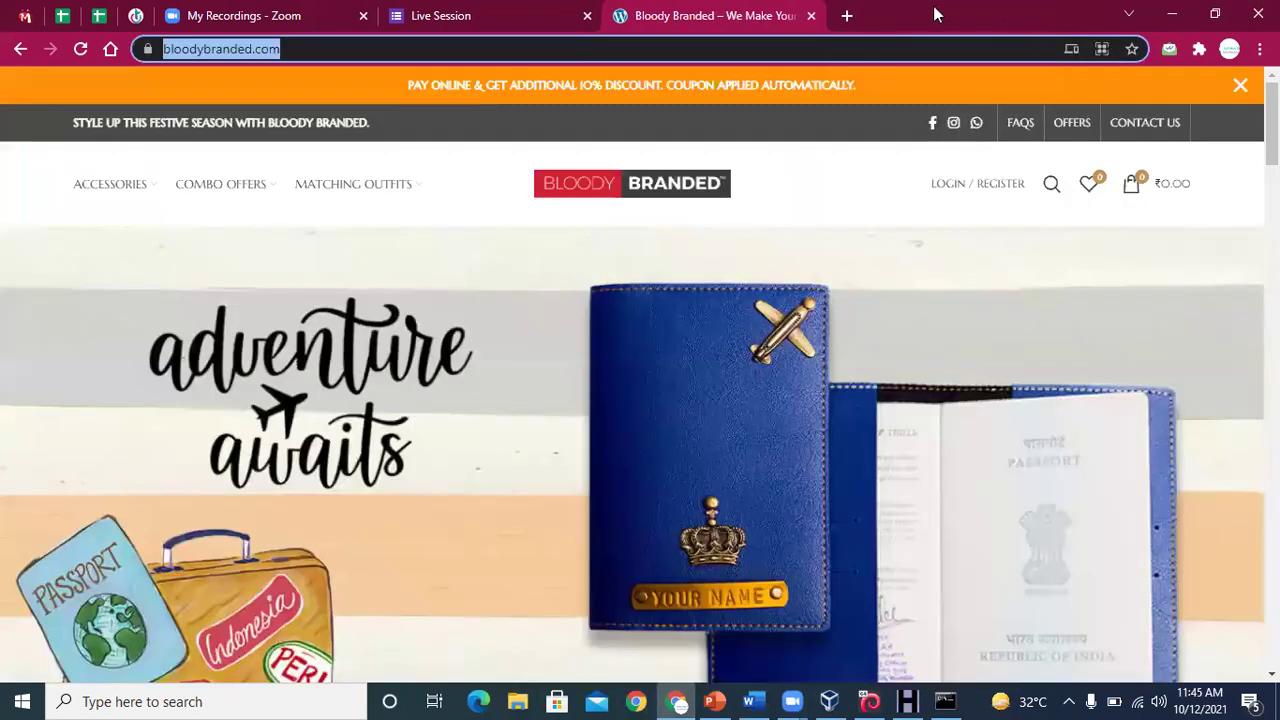
{"action": "left_click", "coordinate": [846, 16]}
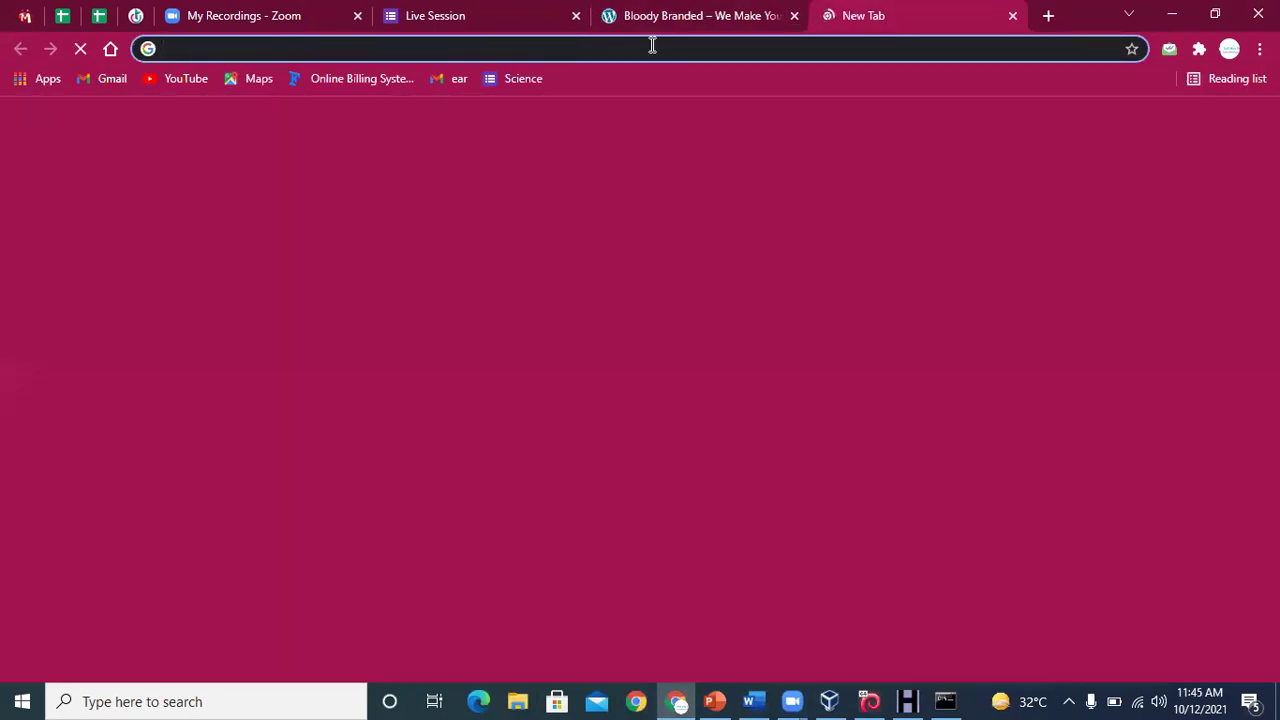
{"action": "type", "text": "c. https://www.yougetsignal.com/"}
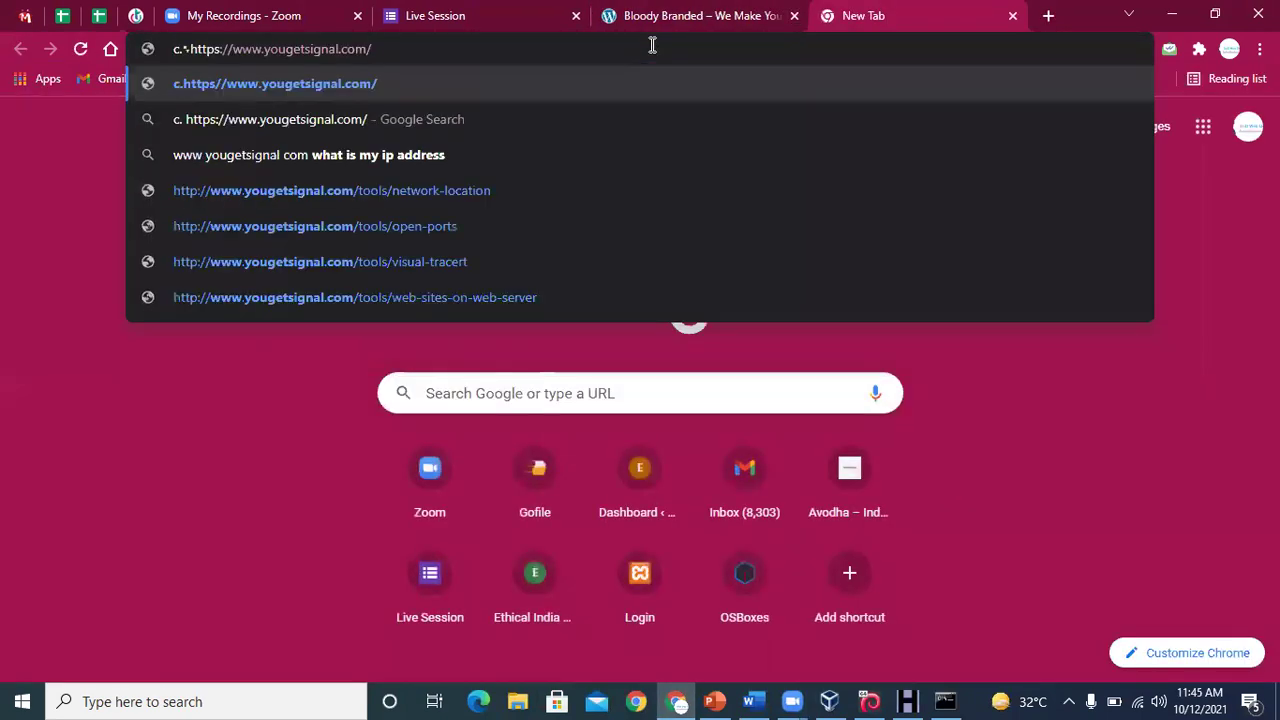
{"action": "key", "text": "Left"}
{"action": "key", "text": "Left"}
{"action": "key", "text": "Left"}
{"action": "key", "text": "Left"}
{"action": "key", "text": "Left"}
{"action": "key", "text": "Left"}
{"action": "key", "text": "Left"}
{"action": "key", "text": "Left"}
{"action": "key", "text": "Left"}
{"action": "key", "text": "Left"}
{"action": "key", "text": "Left"}
{"action": "key", "text": "Left"}
{"action": "key", "text": "Left"}
{"action": "key", "text": "Left"}
{"action": "key", "text": "Left"}
{"action": "key", "text": "Left"}
{"action": "key", "text": "Left"}
{"action": "key", "text": "Left"}
{"action": "key", "text": "Left"}
{"action": "key", "text": "Left"}
{"action": "key", "text": "BackSpace"}
{"action": "key", "text": "BackSpace"}
{"action": "key", "text": "Return"}
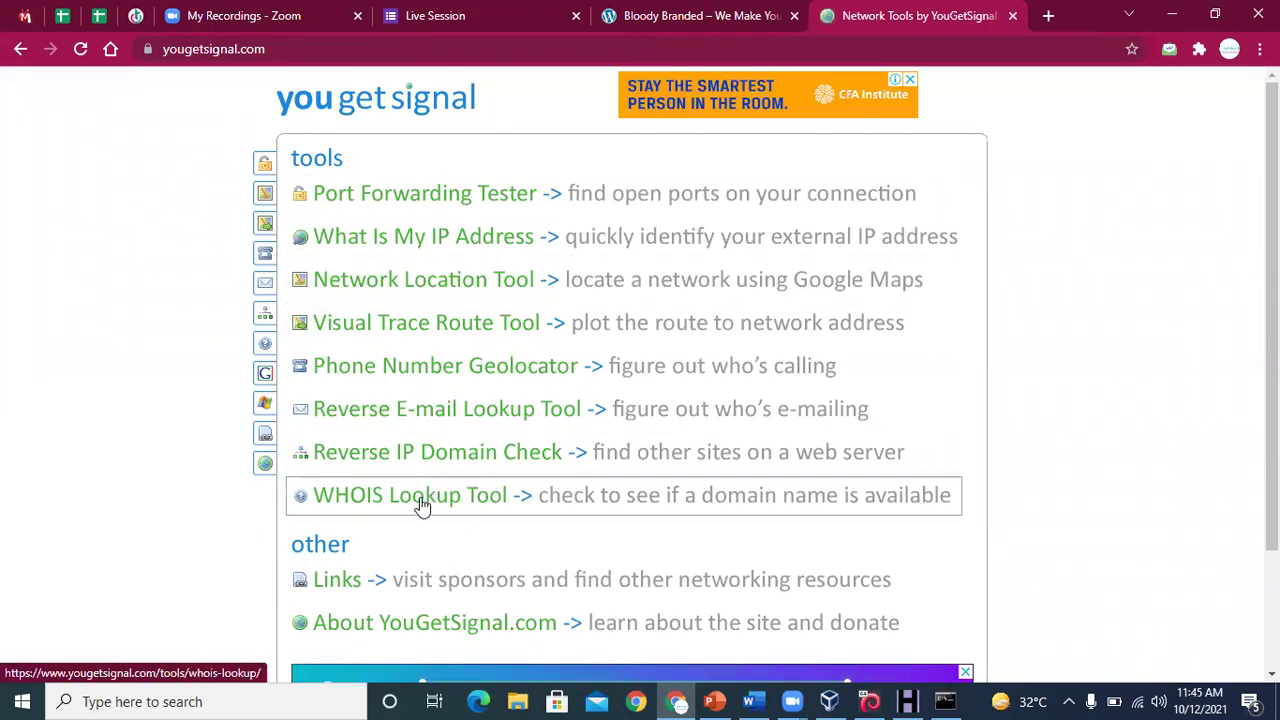
Run Reverse IP Domain Check on youtube.com instead of digg.com, glancing at WinHTTrack's progress
{"action": "left_click", "coordinate": [435, 458]}
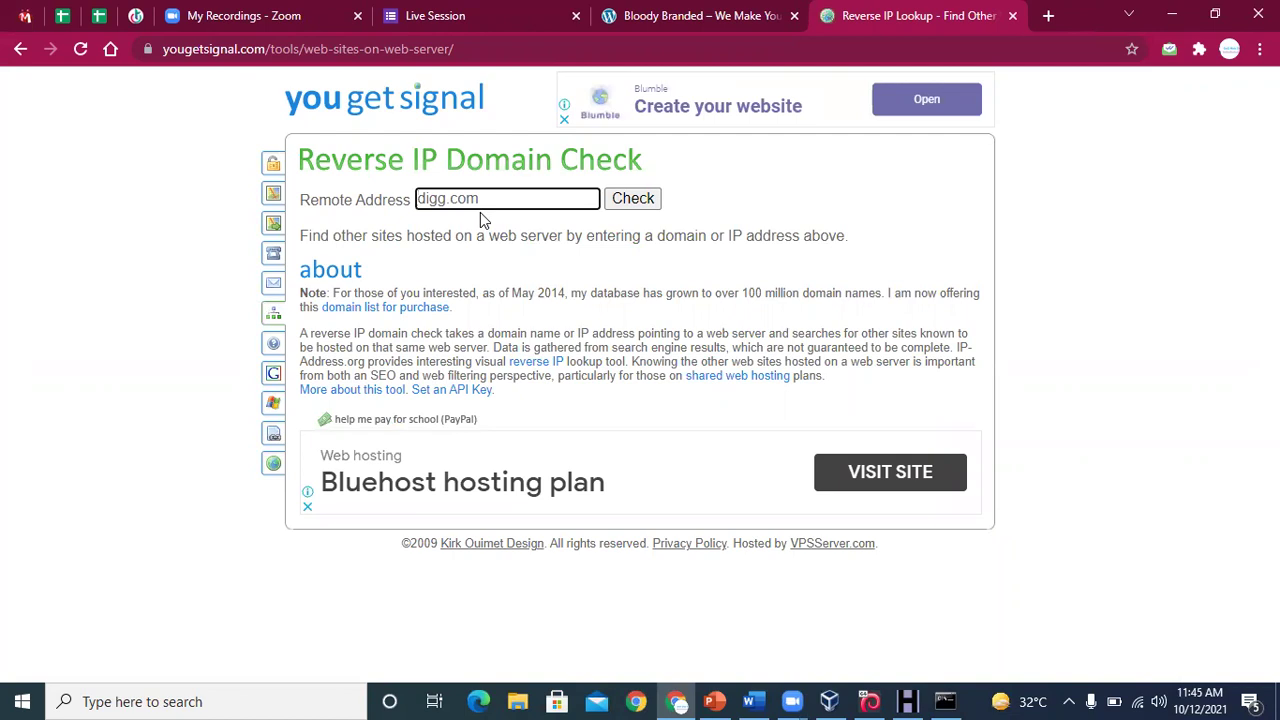
{"action": "left_click_drag", "start_coordinate": [480, 197], "coordinate": [408, 196]}
{"action": "type", "text": "youtu"}
{"action": "key", "text": "BackSpace"}
{"action": "type", "text": "ube.com"}
{"action": "key", "text": "Return"}
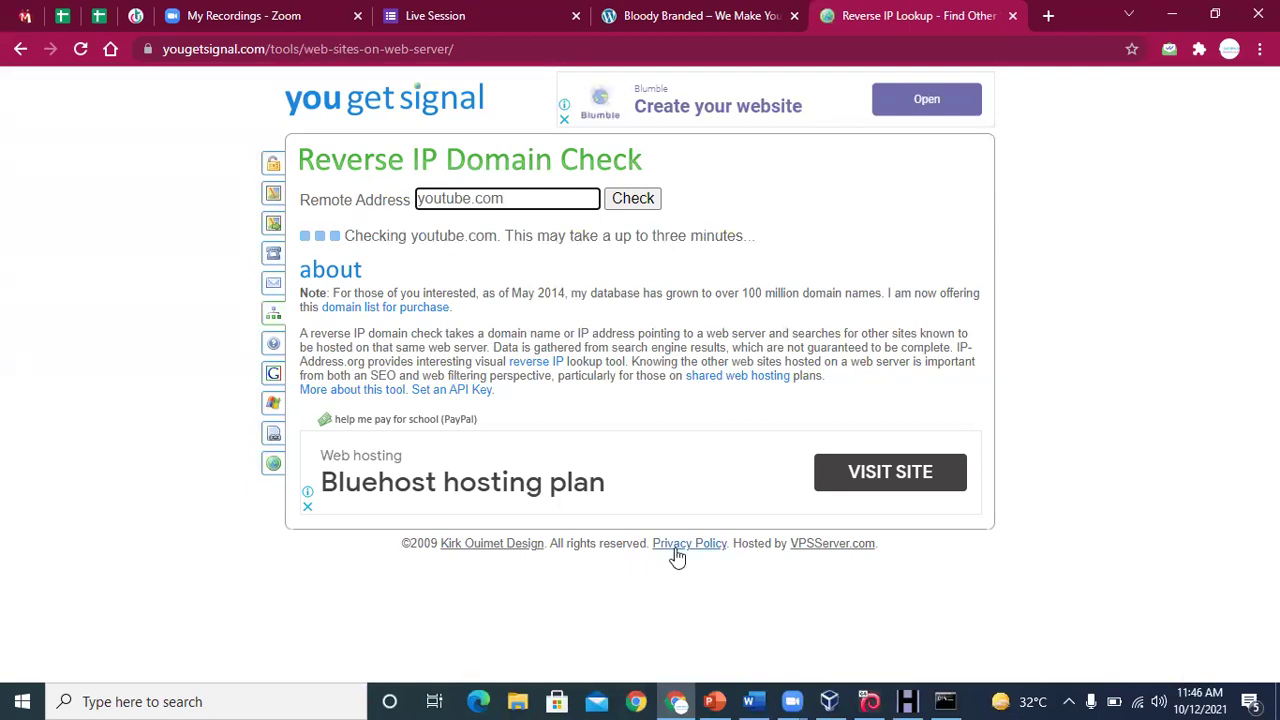
{"action": "left_click", "coordinate": [903, 700]}
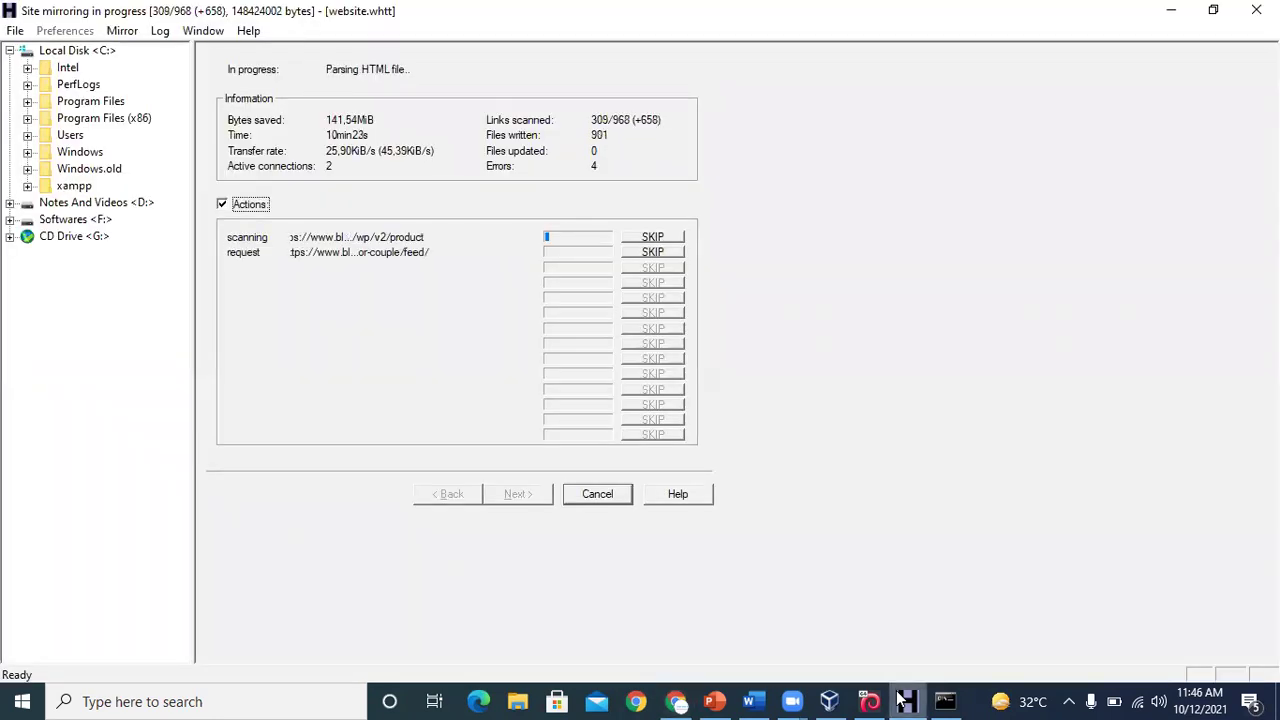
{"action": "left_click", "coordinate": [903, 700]}
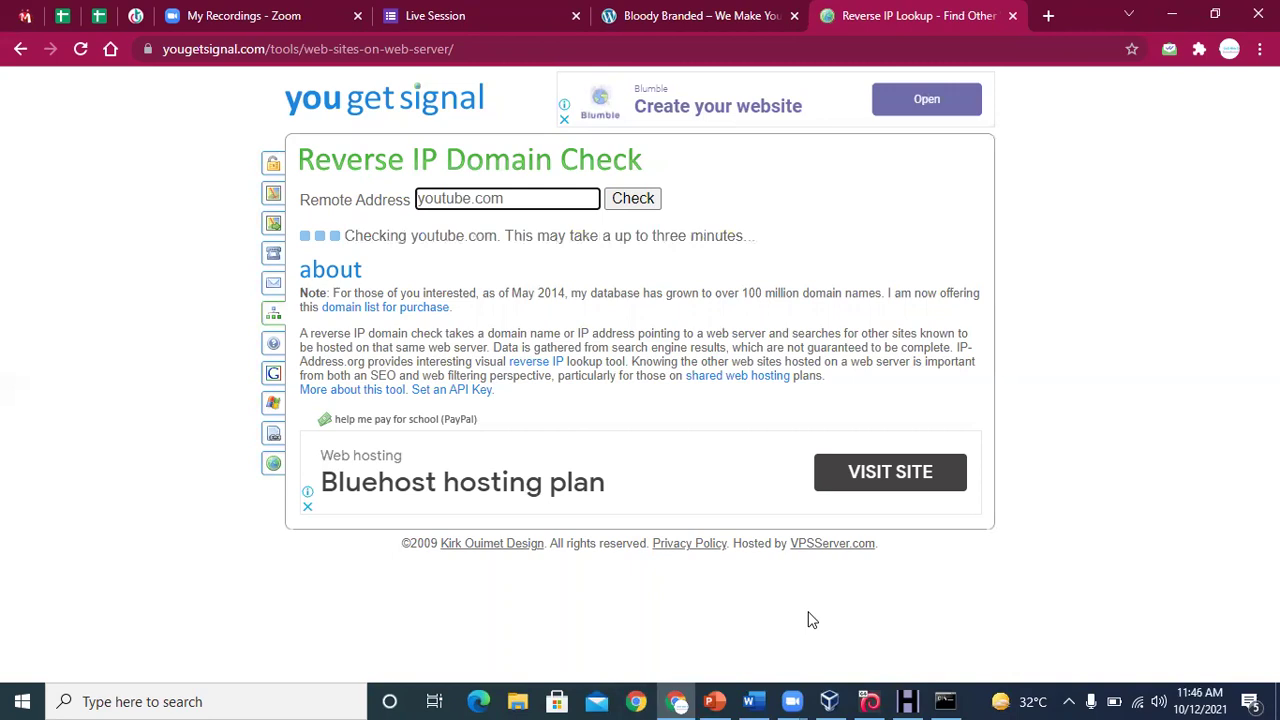
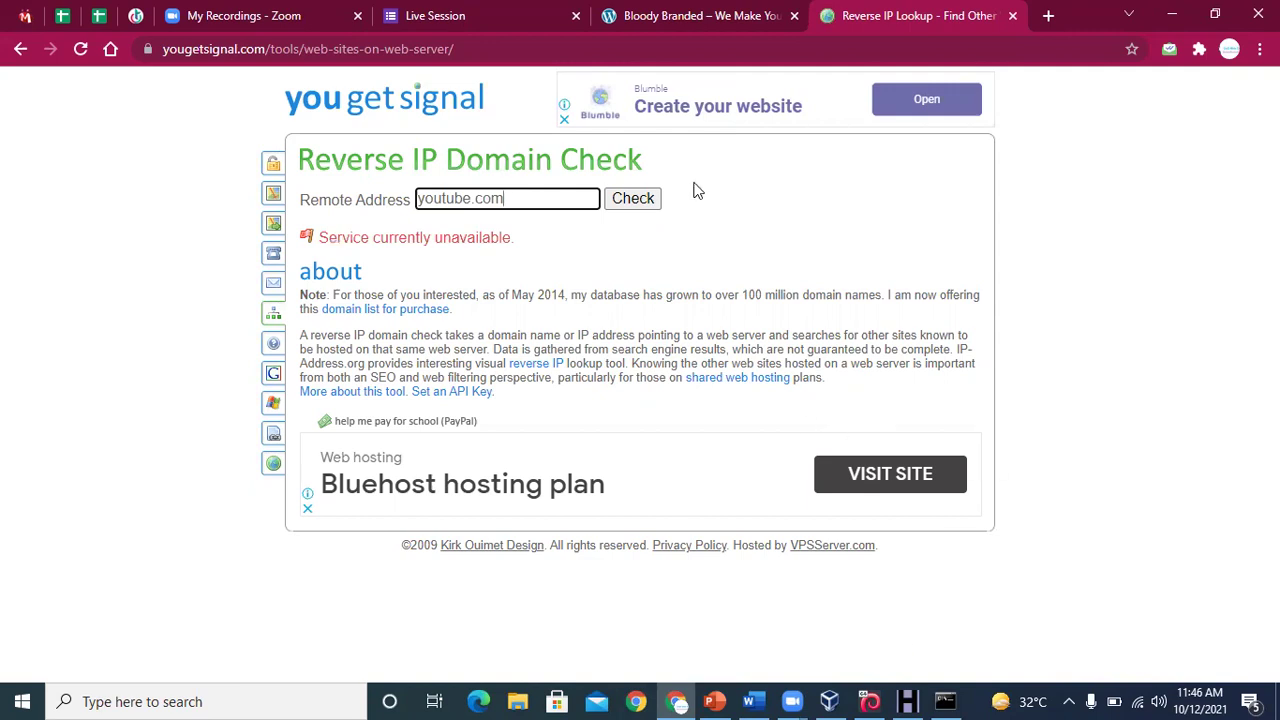
Rerun the youtube.com reverse IP check, view the Reverse E-mail Lookup Tool, then reopen Reverse IP Domain Check
{"action": "left_click", "coordinate": [636, 199]}
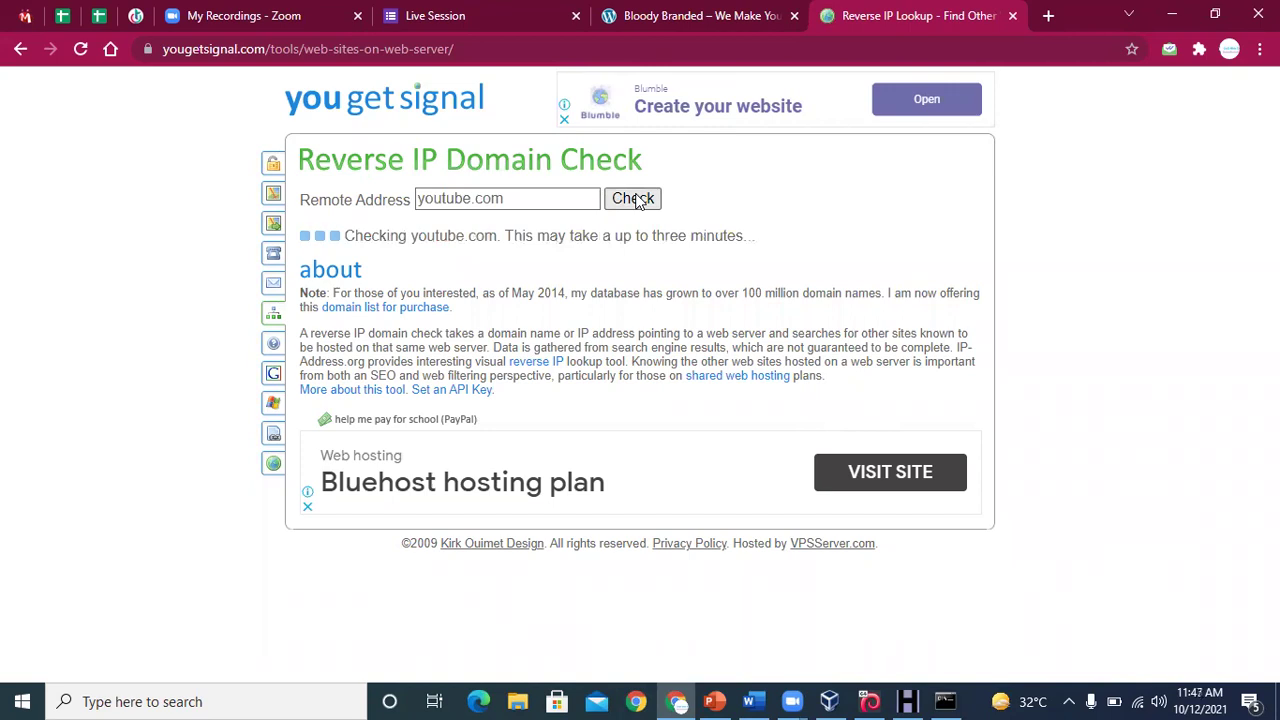
{"action": "left_click", "coordinate": [20, 49]}
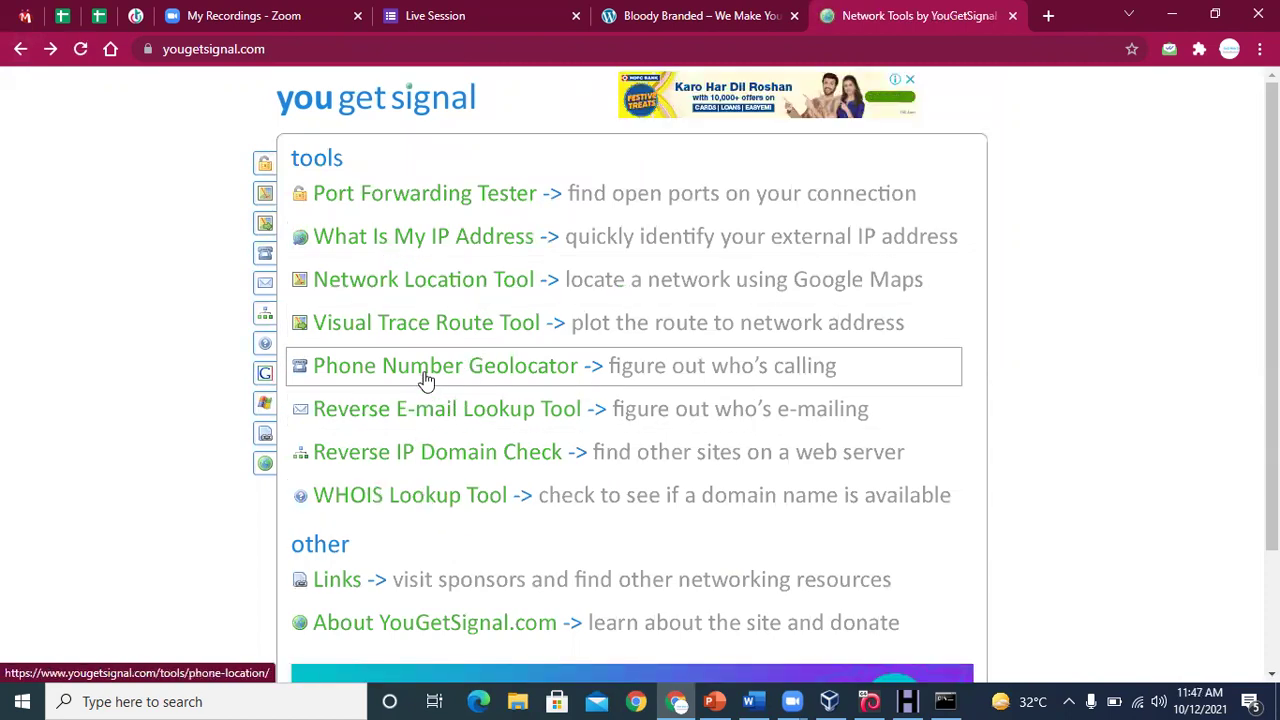
{"action": "left_click", "coordinate": [418, 415]}
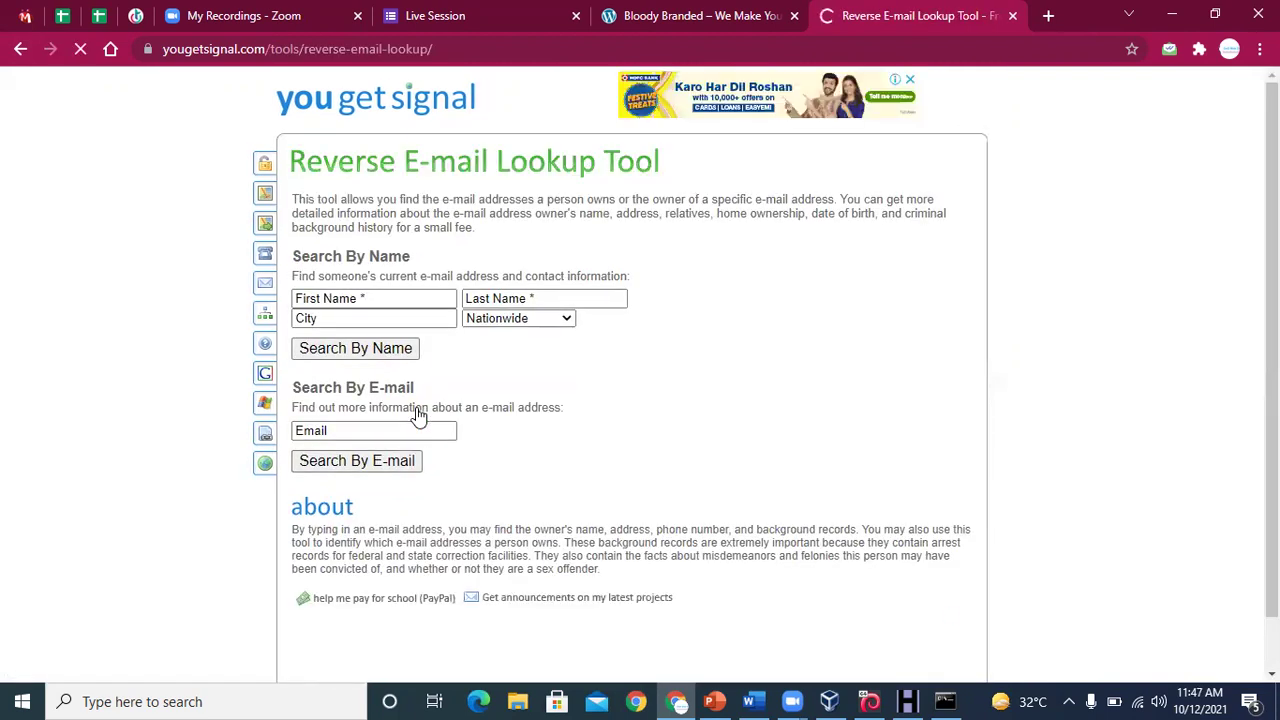
{"action": "left_click", "coordinate": [18, 49]}
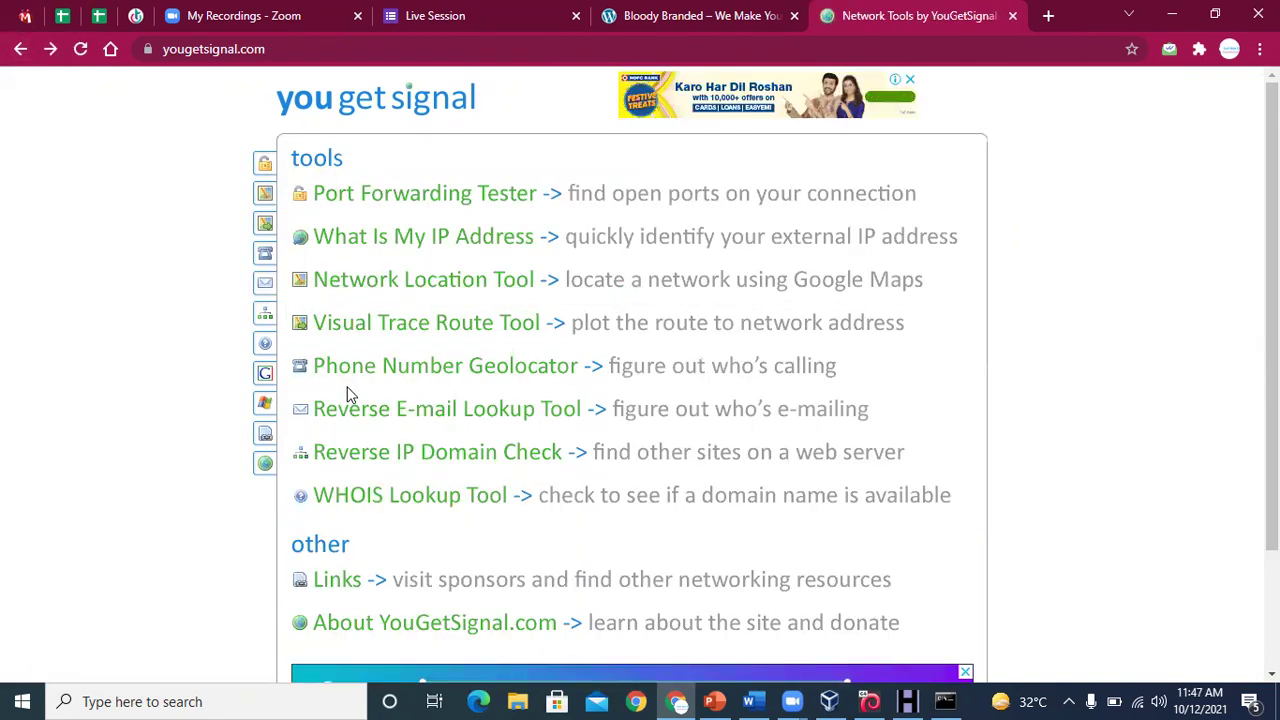
{"action": "left_click", "coordinate": [332, 458]}
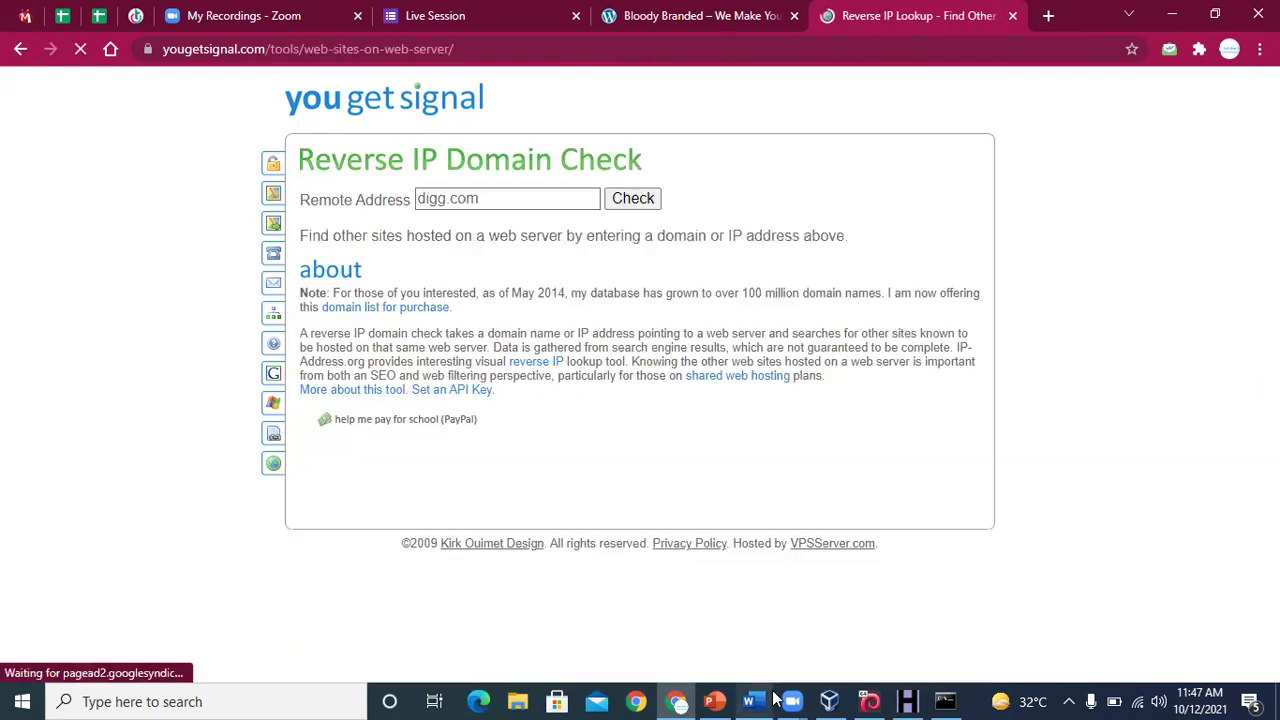
Select the dnsdumpster.com link on line b of the Word DNS Footprinting list
{"action": "left_click", "coordinate": [766, 700]}
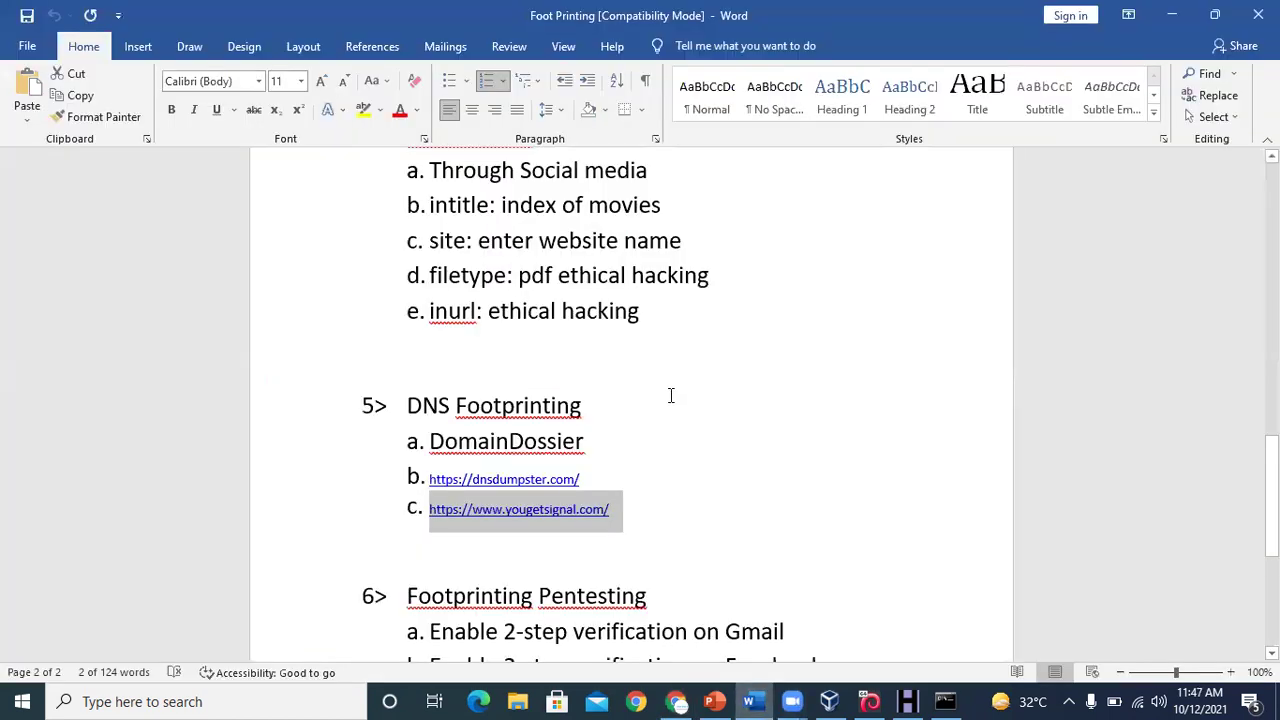
{"action": "left_click", "coordinate": [594, 478]}
{"action": "left_click_drag", "start_coordinate": [513, 470], "coordinate": [329, 480]}
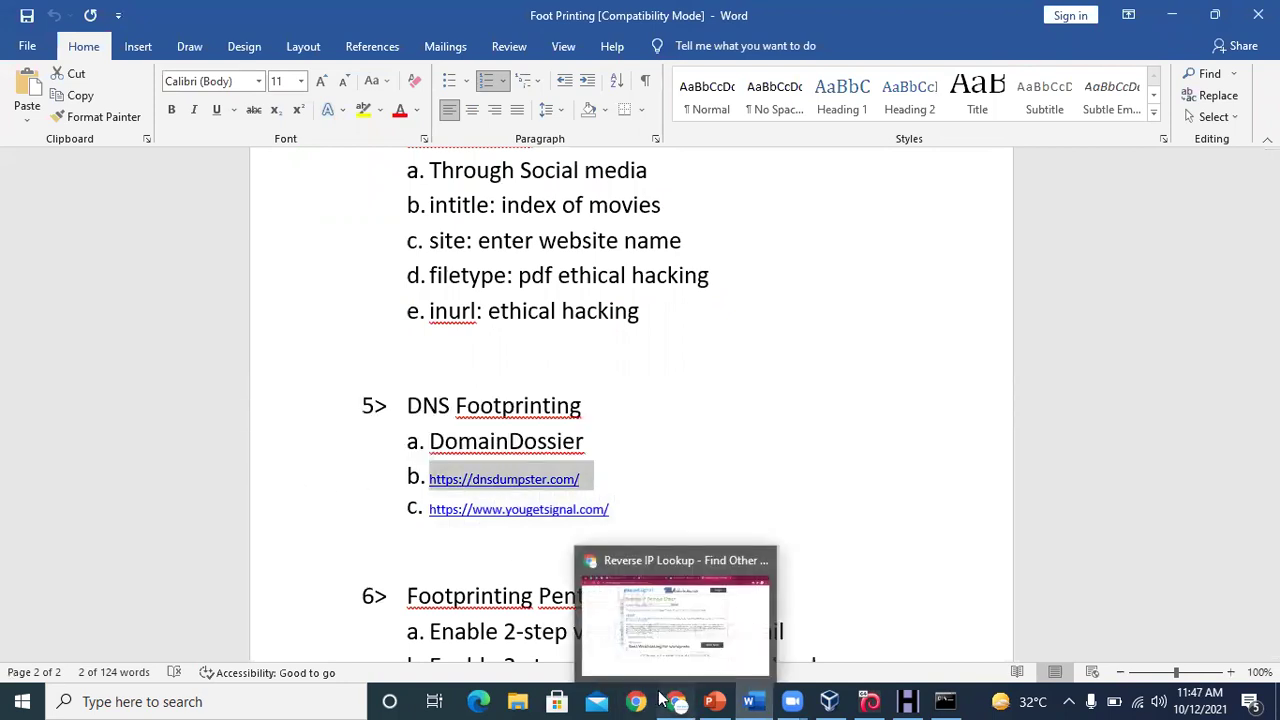
Return to Chrome with a new tab ready for an address
{"action": "left_click", "coordinate": [670, 580]}
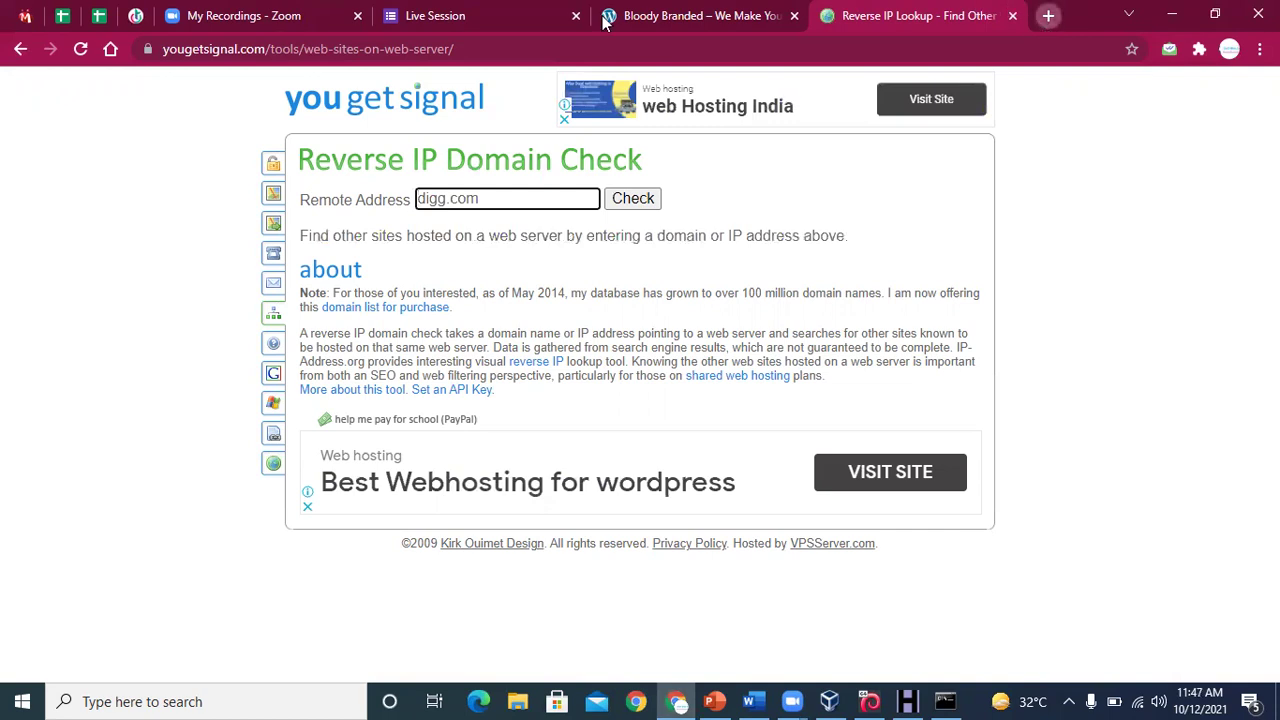
{"action": "left_click", "coordinate": [1048, 15]}
{"action": "left_click", "coordinate": [510, 47]}
Paste the dnsdumpster.com link, strip the 'b. ' prefix, and load the site
{"action": "type", "text": "b. https://dnsdumpster.com/"}
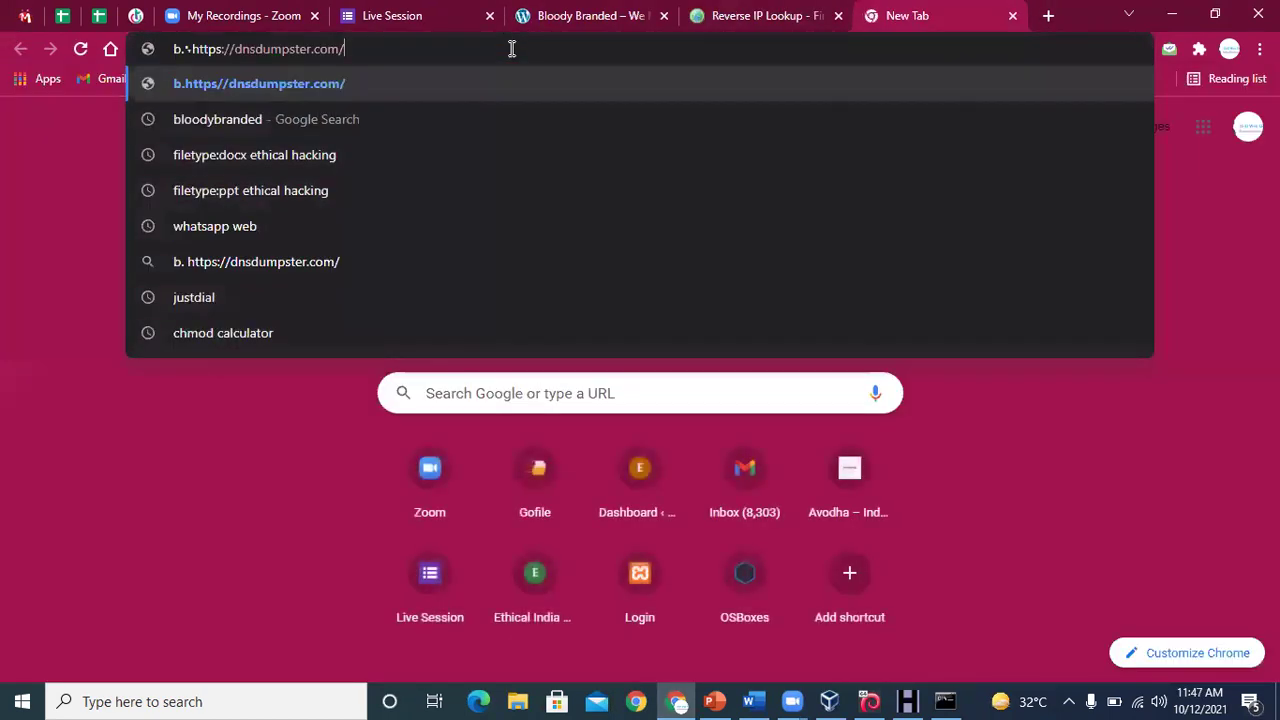
{"action": "key", "text": "Left"}
{"action": "key", "text": "Left"}
{"action": "key", "text": "Left"}
{"action": "key", "text": "Left"}
{"action": "key", "text": "Left"}
{"action": "key", "text": "Left"}
{"action": "key", "text": "Left"}
{"action": "key", "text": "Left"}
{"action": "key", "text": "Left"}
{"action": "key", "text": "Left"}
{"action": "key", "text": "Left"}
{"action": "key", "text": "Left"}
{"action": "key", "text": "Left"}
{"action": "key", "text": "Left"}
{"action": "key", "text": "Left"}
{"action": "key", "text": "Left"}
{"action": "key", "text": "Left"}
{"action": "key", "text": "Left"}
{"action": "key", "text": "Left"}
{"action": "key", "text": "Left"}
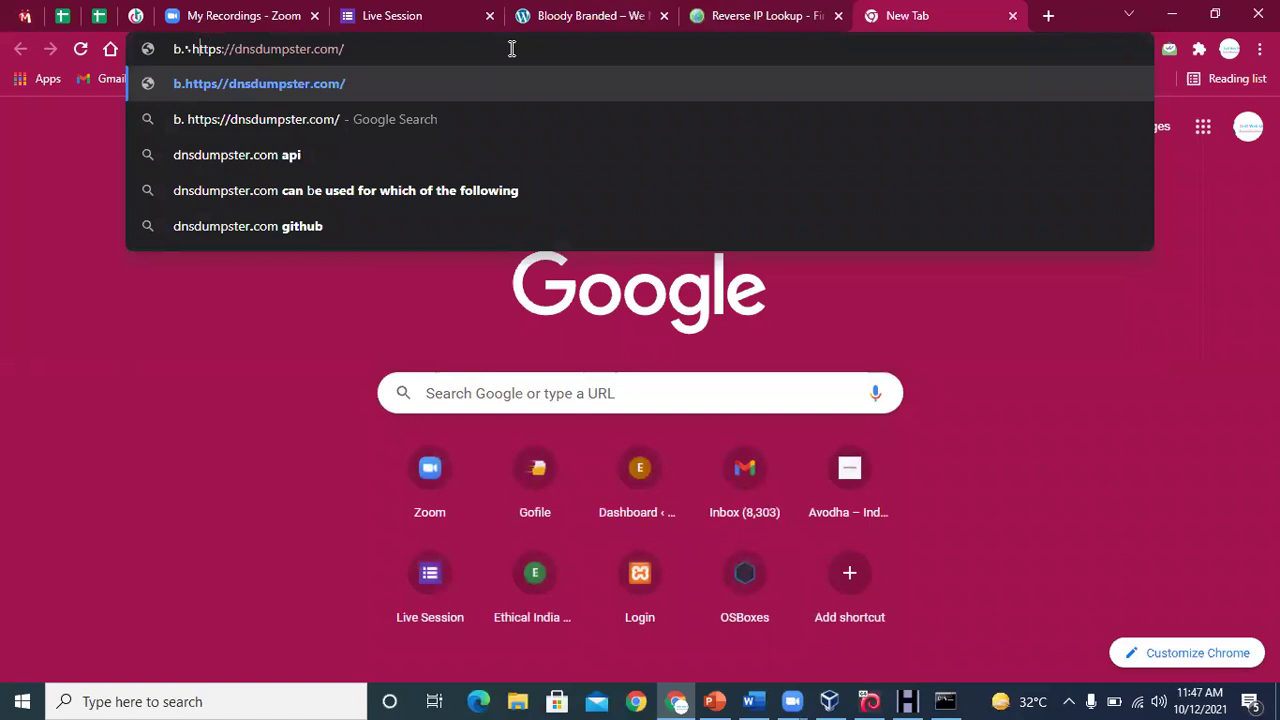
{"action": "key", "text": "BackSpace"}
{"action": "key", "text": "BackSpace"}
{"action": "key", "text": "BackSpace"}
{"action": "key", "text": "Return"}
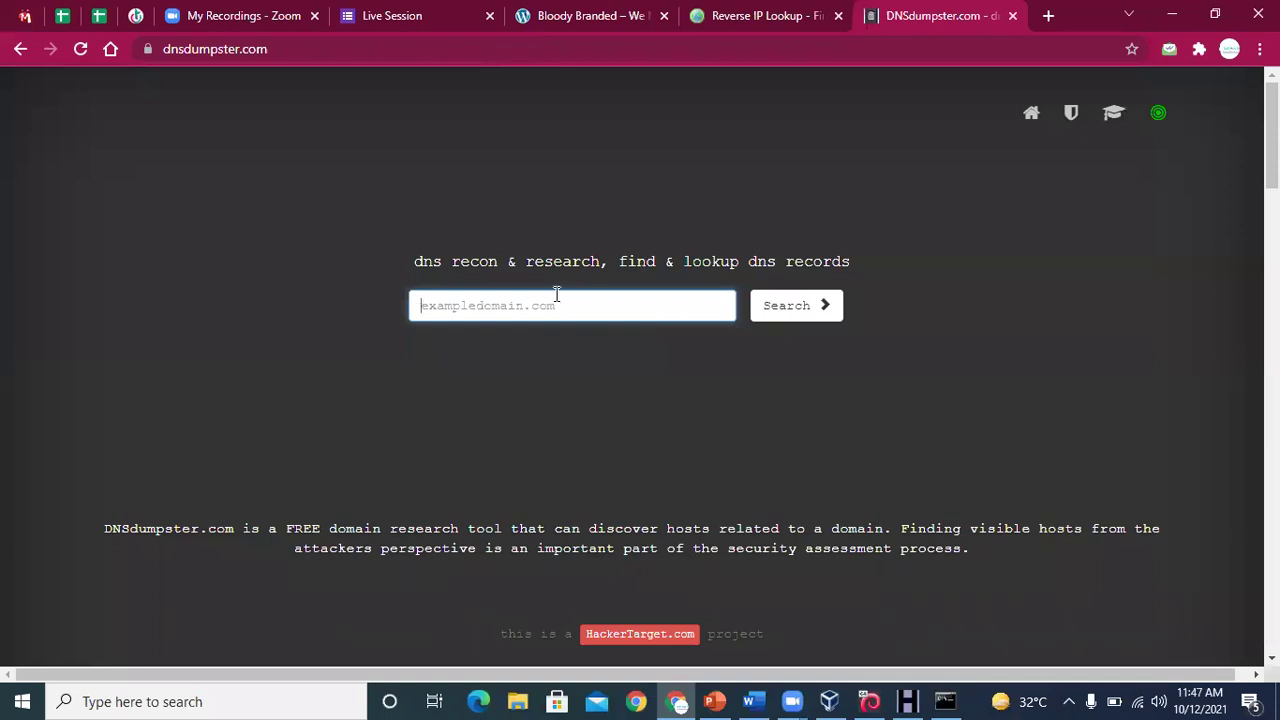
Run a DNSdumpster search for youtube.com, picked from the field's past entries
{"action": "left_click", "coordinate": [548, 306]}
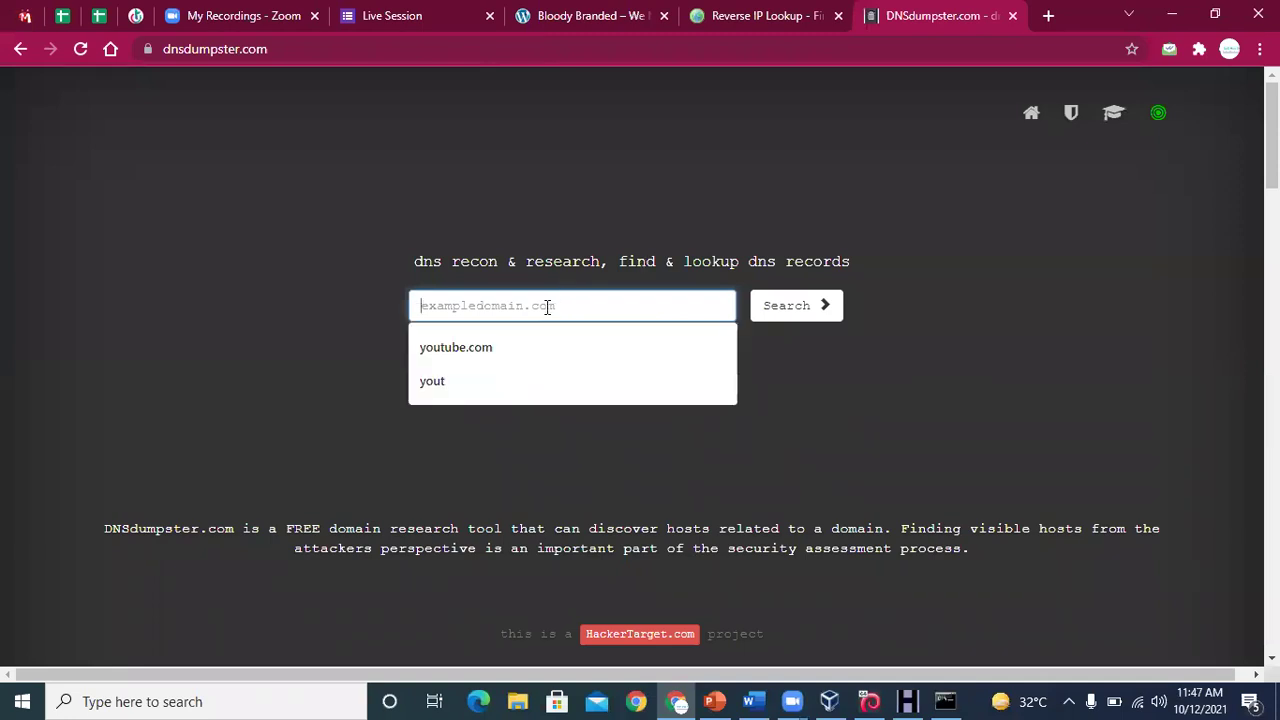
{"action": "left_click", "coordinate": [508, 347]}
{"action": "left_click", "coordinate": [786, 316]}
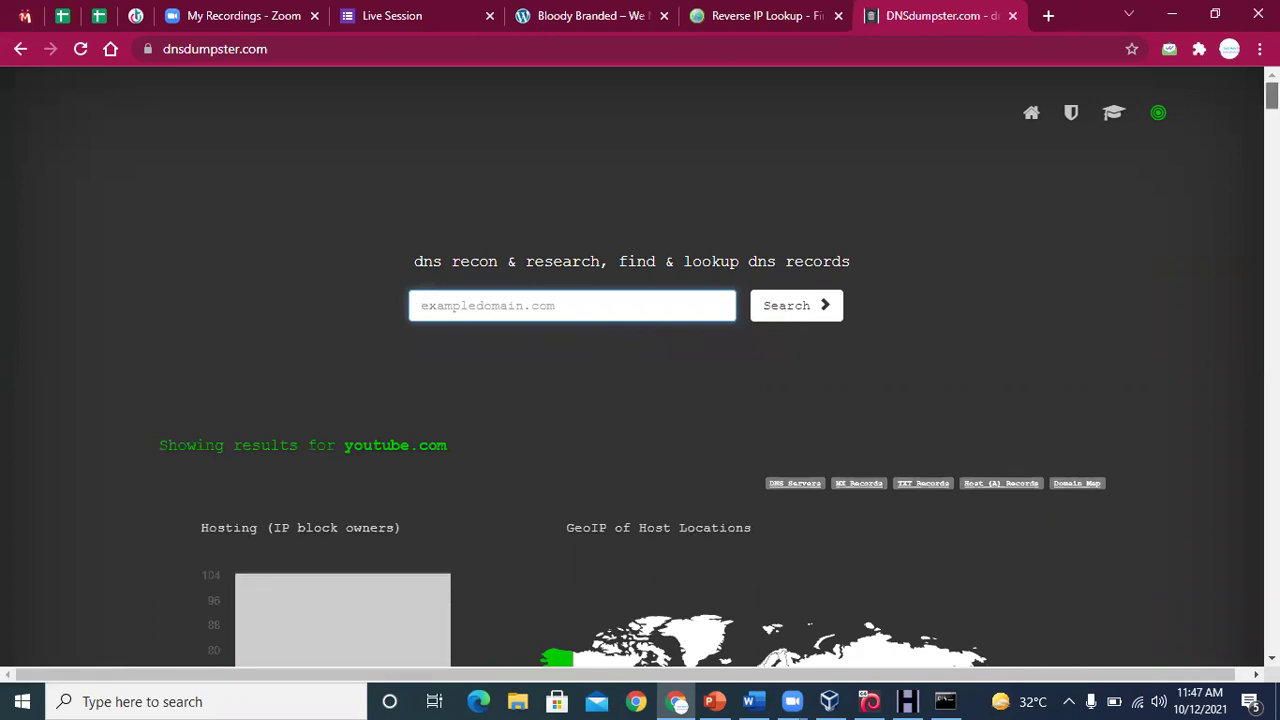
Scroll through youtube.com's DNS server, MX, TXT and host records, then switch to Word
{"action": "scroll", "coordinate": [640, 370], "scroll_direction": "down", "scroll_amount": 5}
{"action": "scroll", "coordinate": [685, 275], "scroll_direction": "up", "scroll_amount": 1}
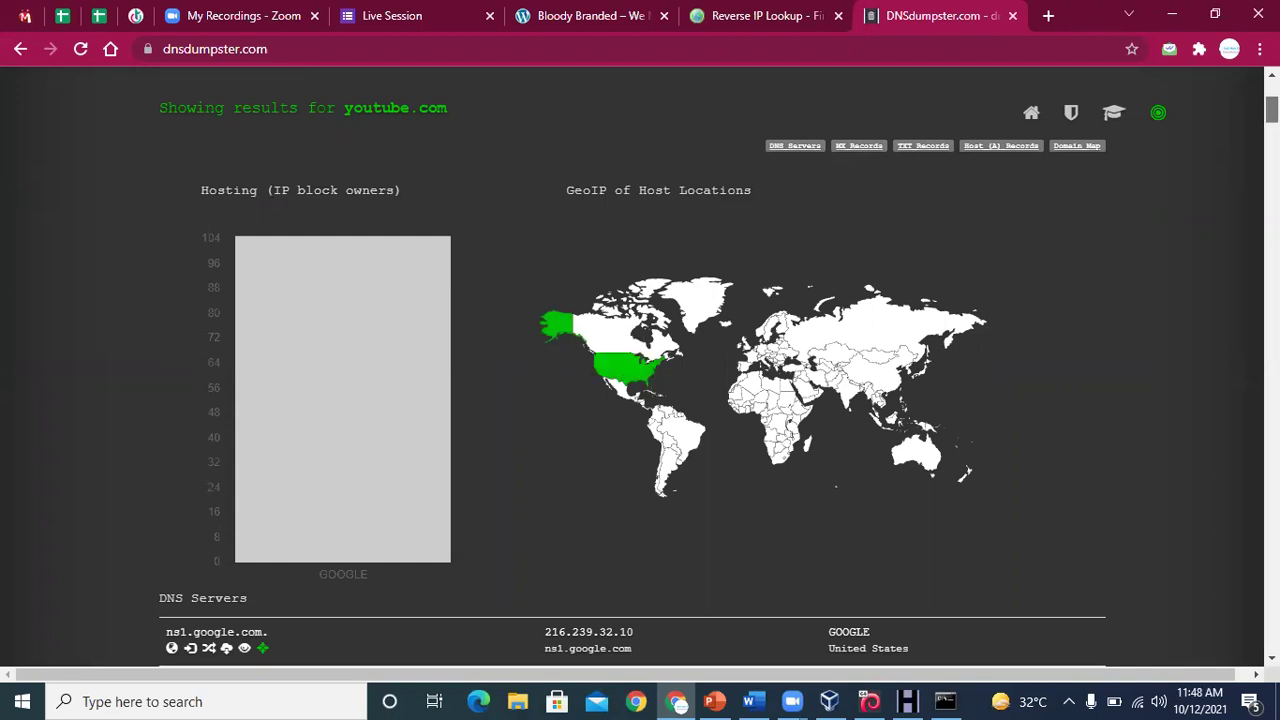
{"action": "scroll", "coordinate": [640, 400], "scroll_direction": "down", "scroll_amount": 3}
{"action": "scroll", "coordinate": [367, 369], "scroll_direction": "up", "scroll_amount": 1}
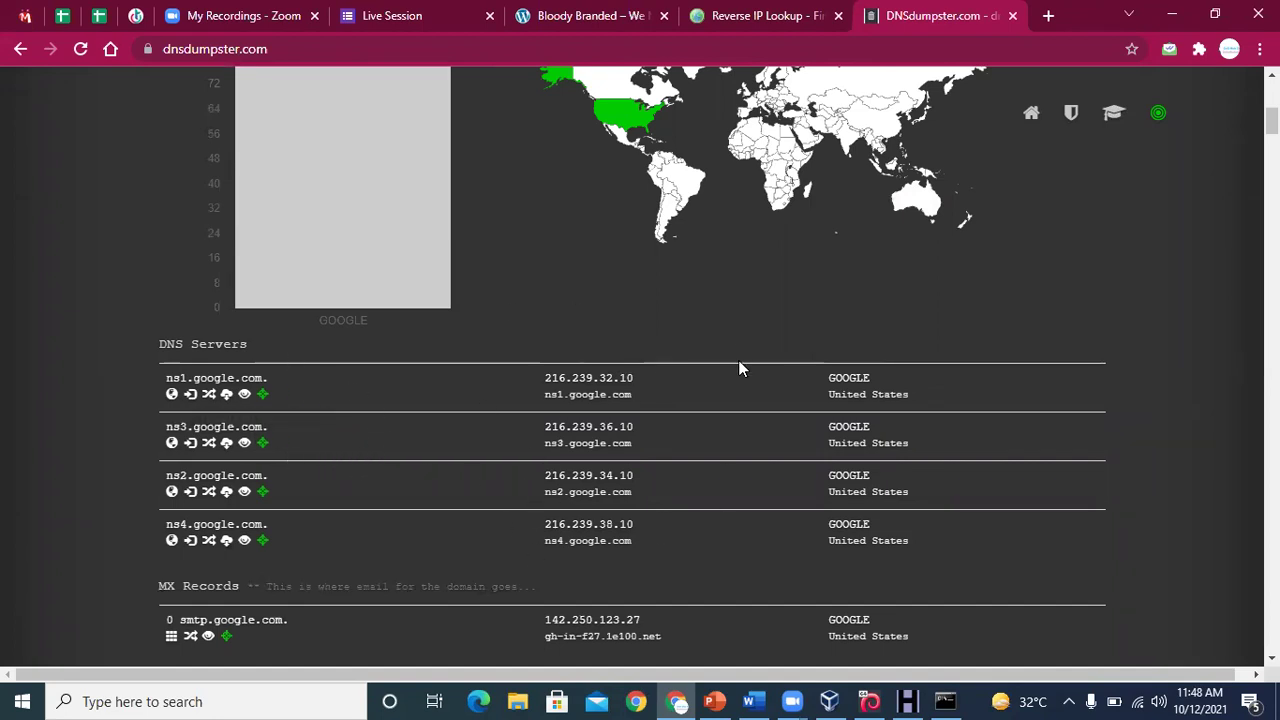
{"action": "scroll", "coordinate": [632, 360], "scroll_direction": "down", "scroll_amount": 15}
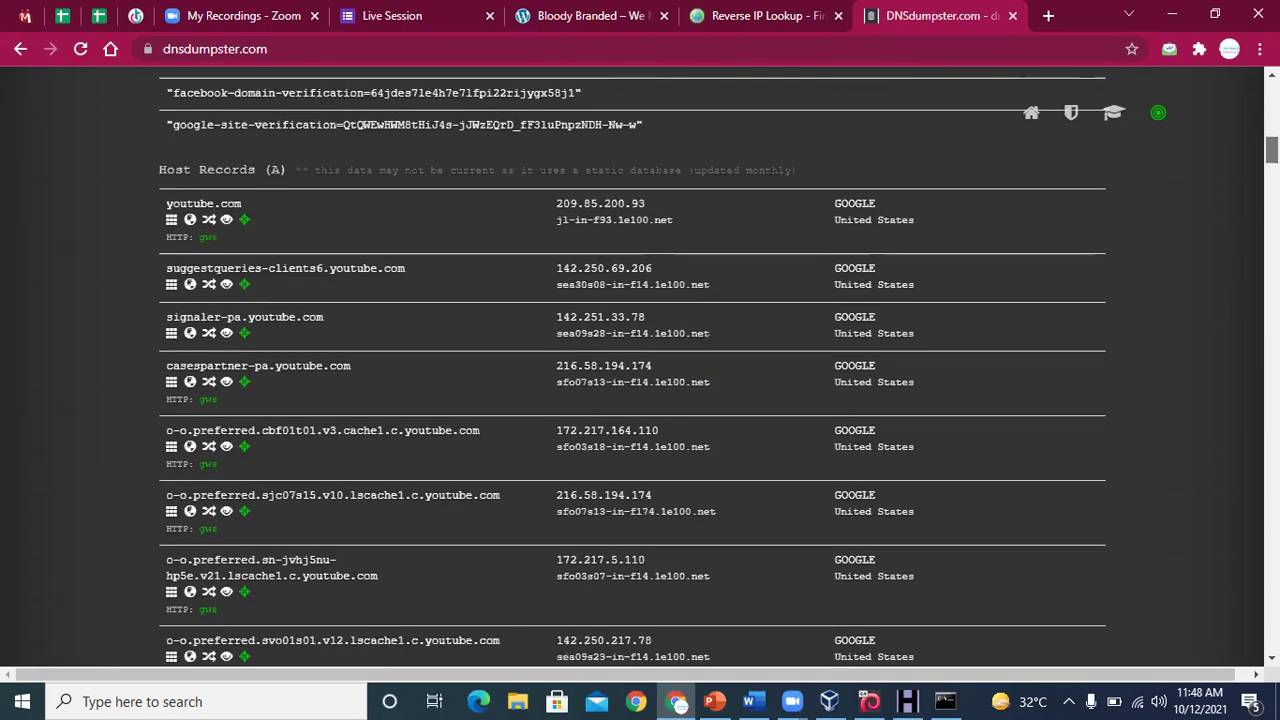
{"action": "scroll", "coordinate": [632, 360], "scroll_direction": "down", "scroll_amount": 15}
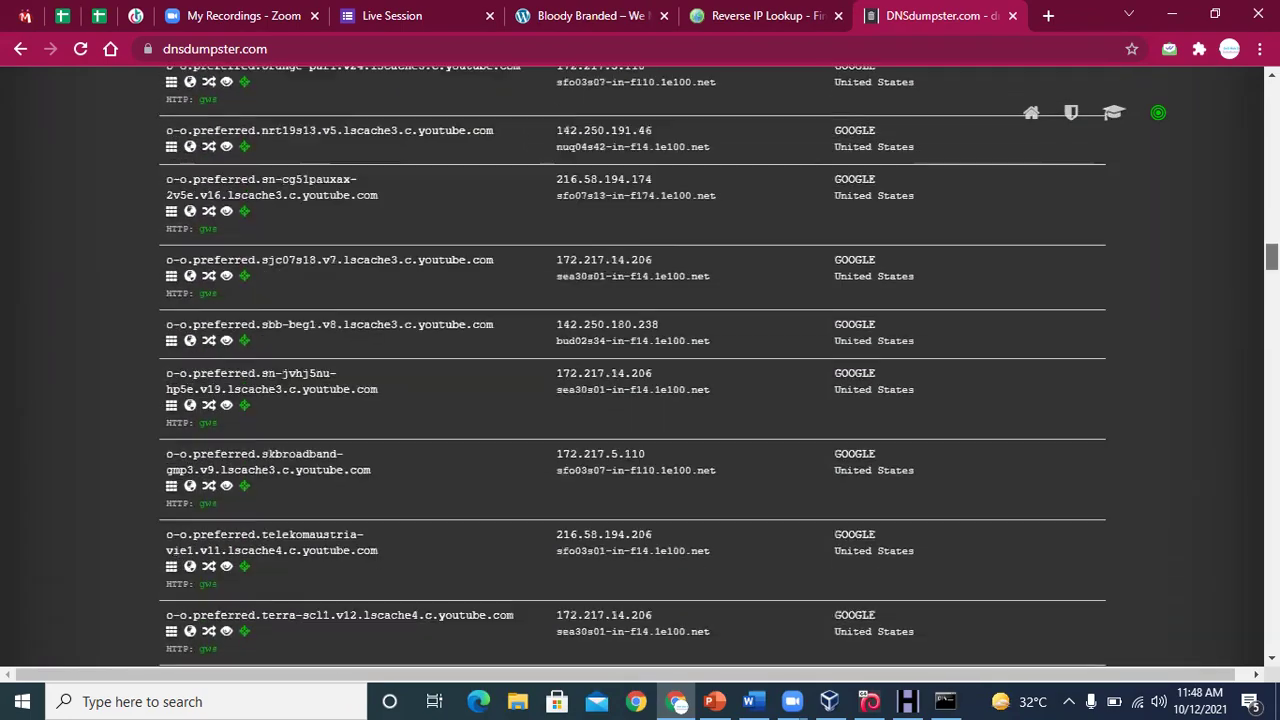
{"action": "scroll", "coordinate": [632, 360], "scroll_direction": "down", "scroll_amount": 10}
{"action": "scroll", "coordinate": [632, 360], "scroll_direction": "up", "scroll_amount": 20}
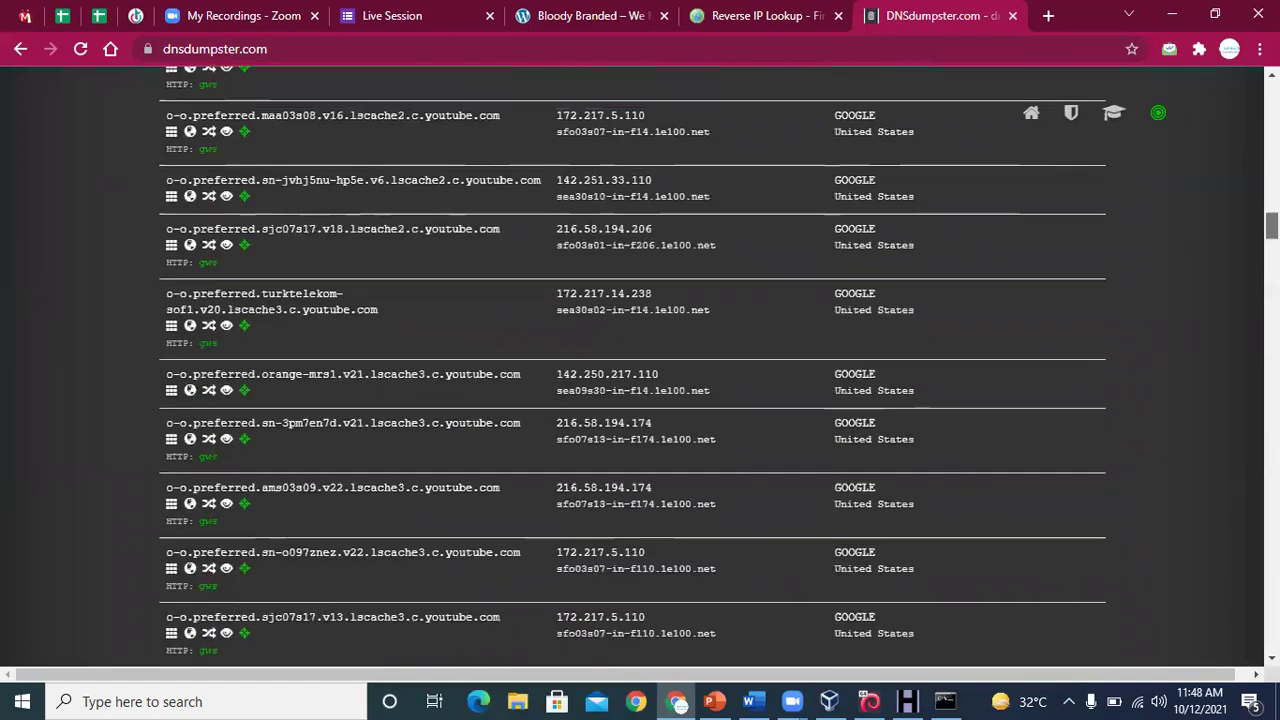
{"action": "left_click", "coordinate": [752, 701]}
Select the Privnote.com entry in the Word Footprinting Pentesting list and return to Chrome
{"action": "left_click", "coordinate": [760, 479]}
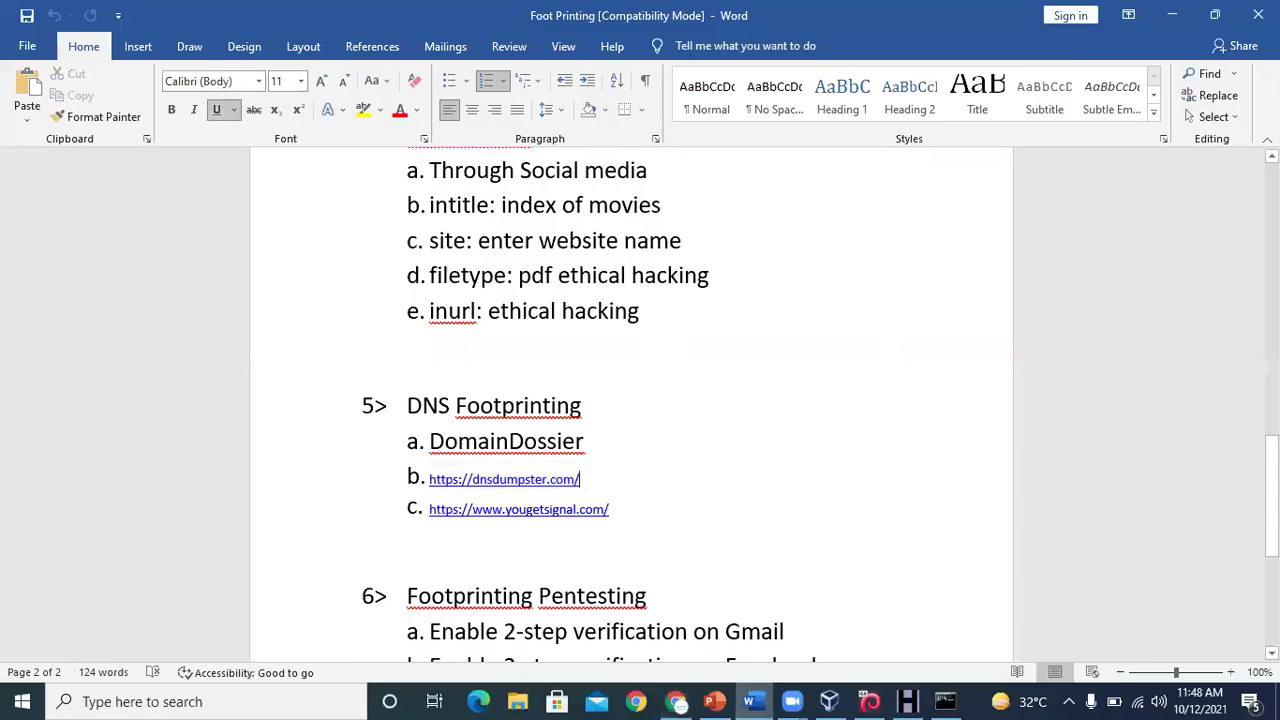
{"action": "scroll", "coordinate": [632, 400], "scroll_direction": "down", "scroll_amount": 3}
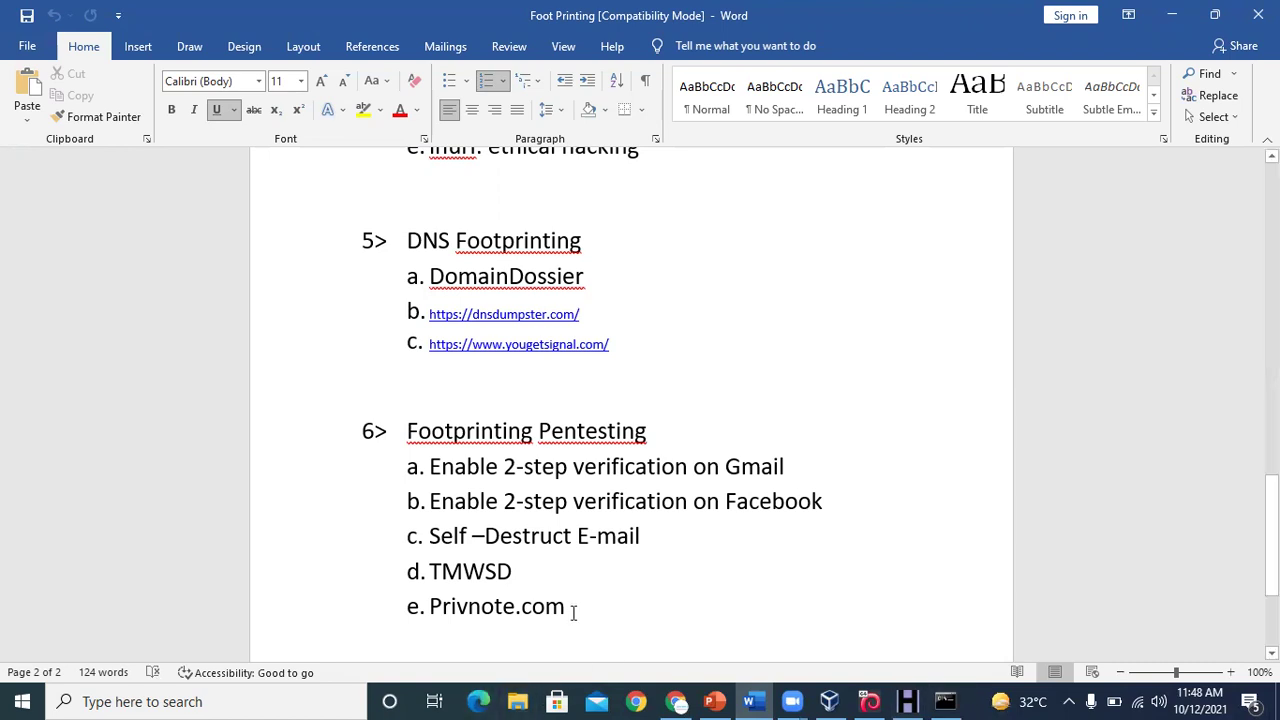
{"action": "left_click_drag", "start_coordinate": [571, 608], "coordinate": [432, 606]}
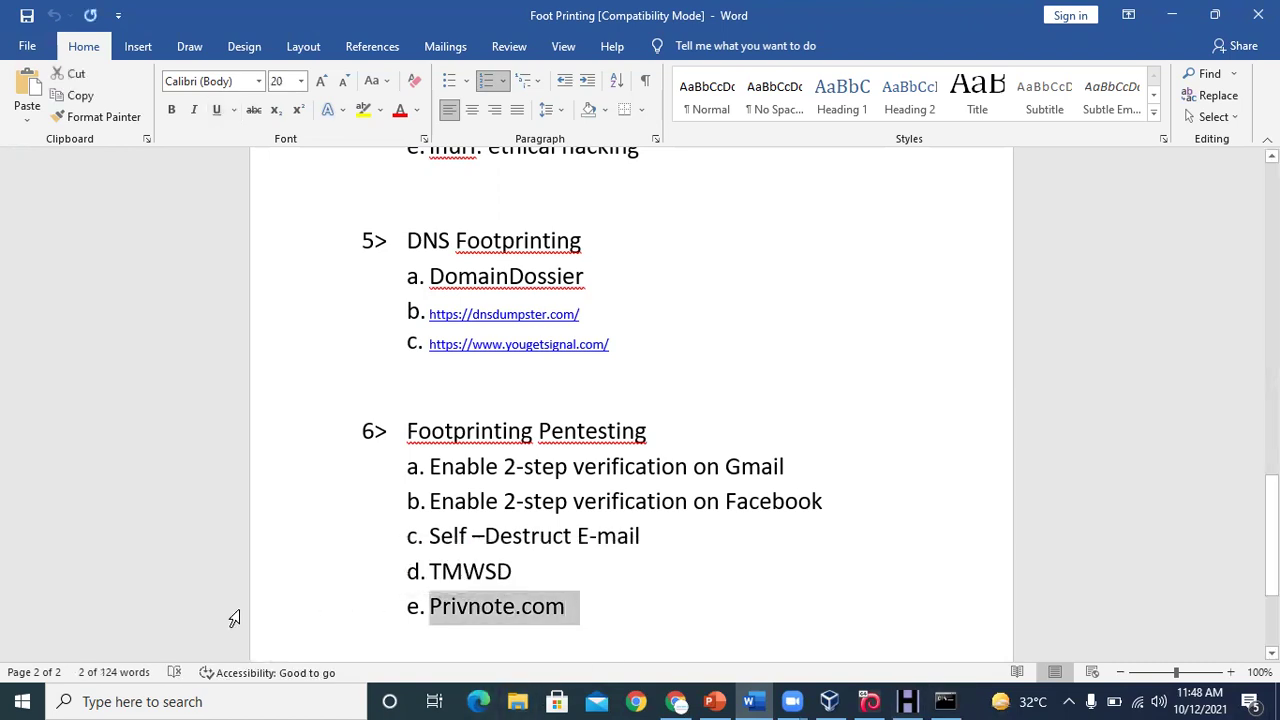
{"action": "left_click", "coordinate": [676, 701]}
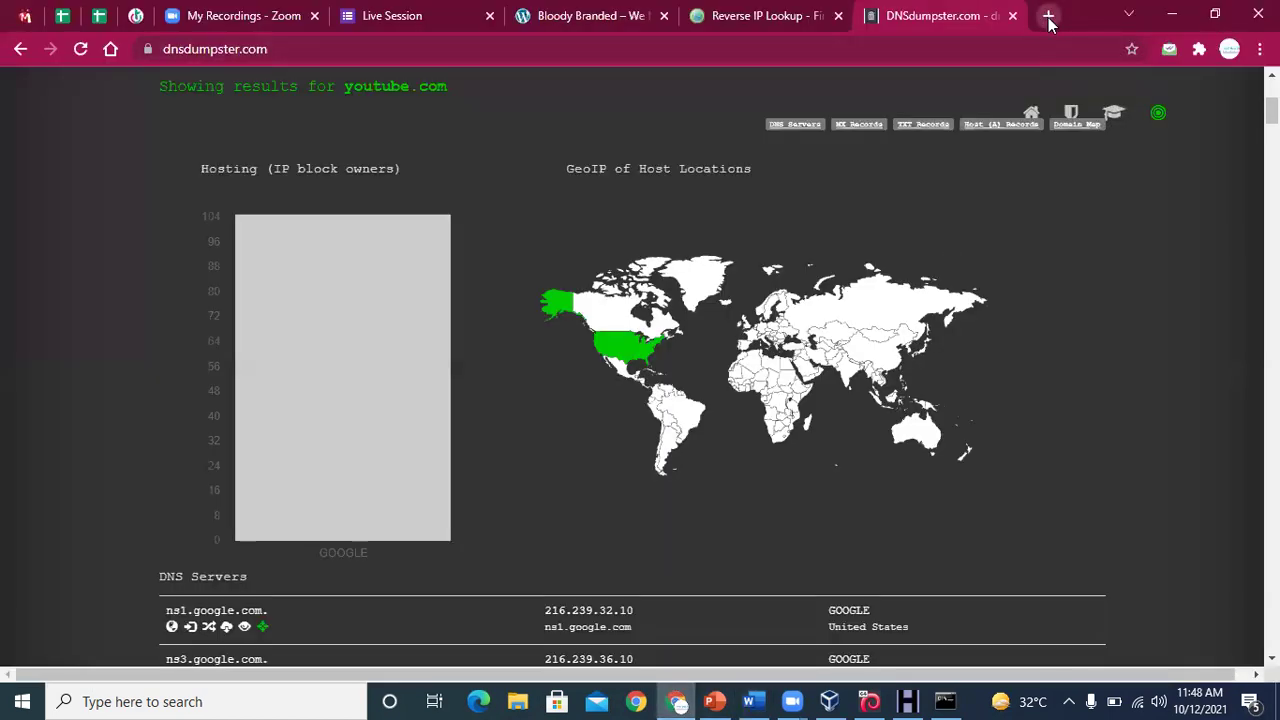
Open privnote.com in a new tab and close the Reverse IP and DNSdumpster tabs
{"action": "left_click", "coordinate": [1046, 13]}
{"action": "left_click", "coordinate": [633, 47]}
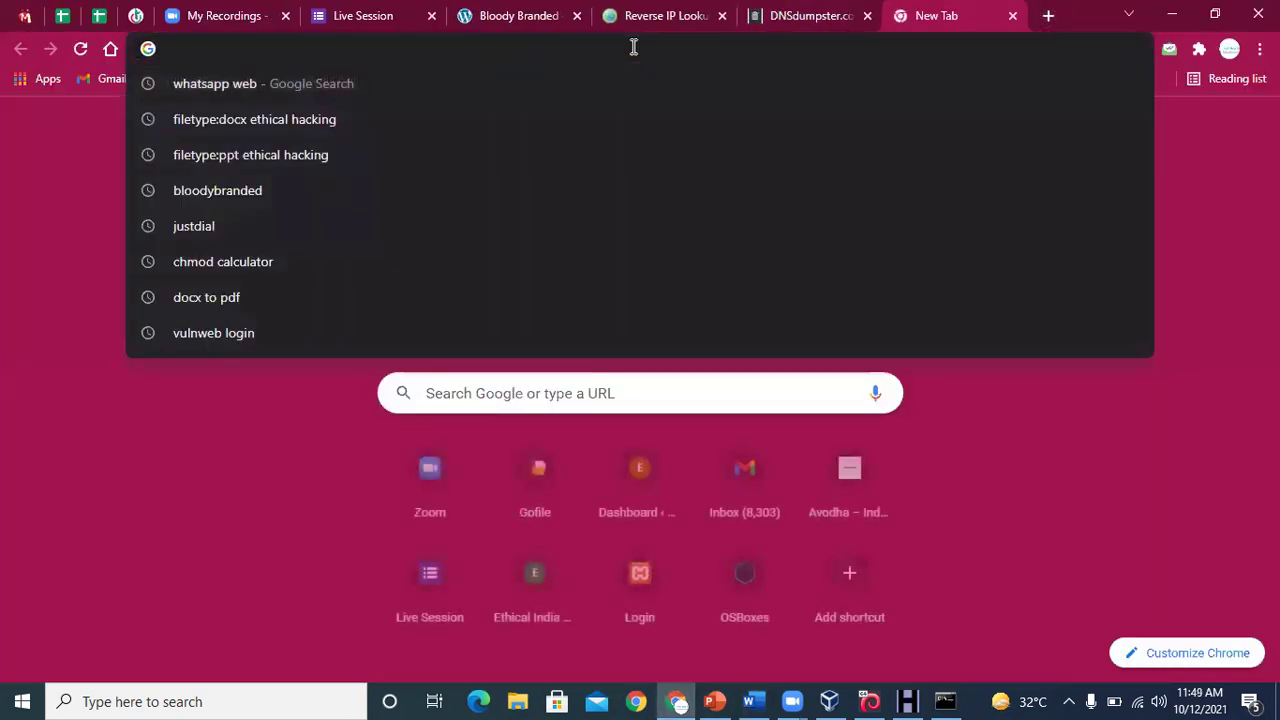
{"action": "type", "text": "e. Privnote.com"}
{"action": "key", "text": "BackSpace"}
{"action": "key", "text": "BackSpace"}
{"action": "key", "text": "BackSpace"}
{"action": "key", "text": "Return"}
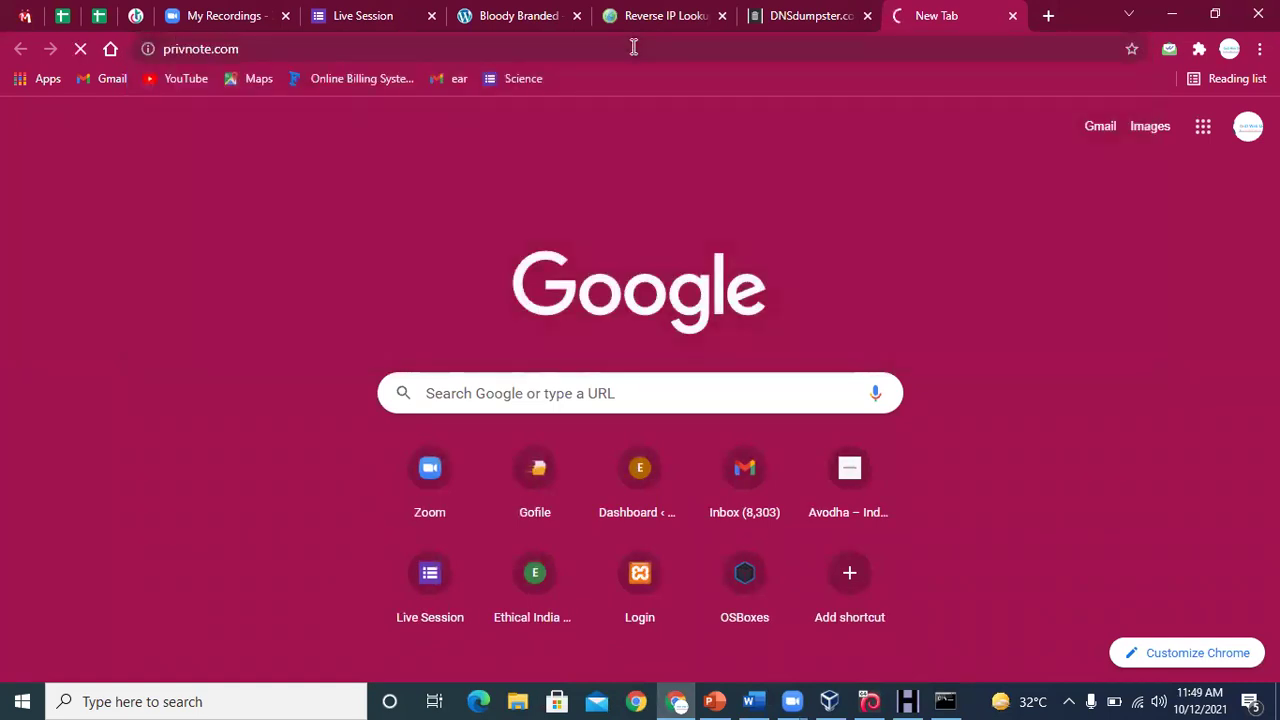
{"action": "left_click", "coordinate": [721, 16]}
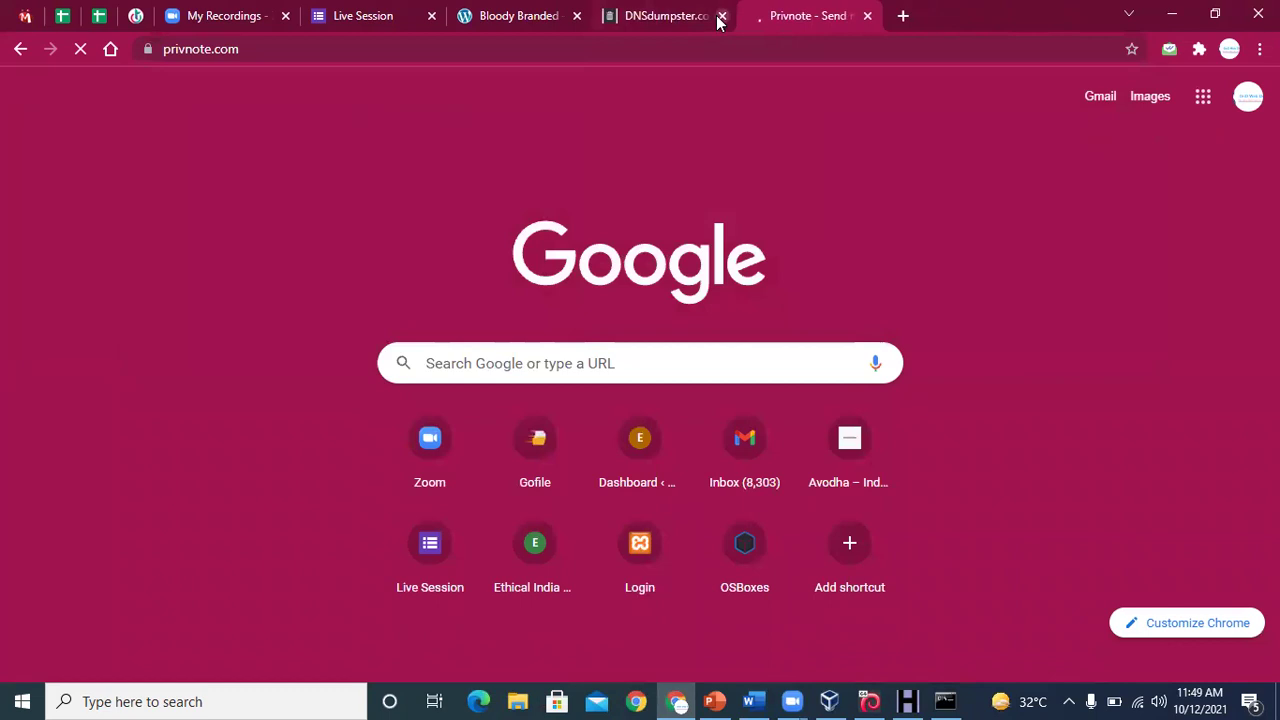
{"action": "left_click", "coordinate": [721, 16]}
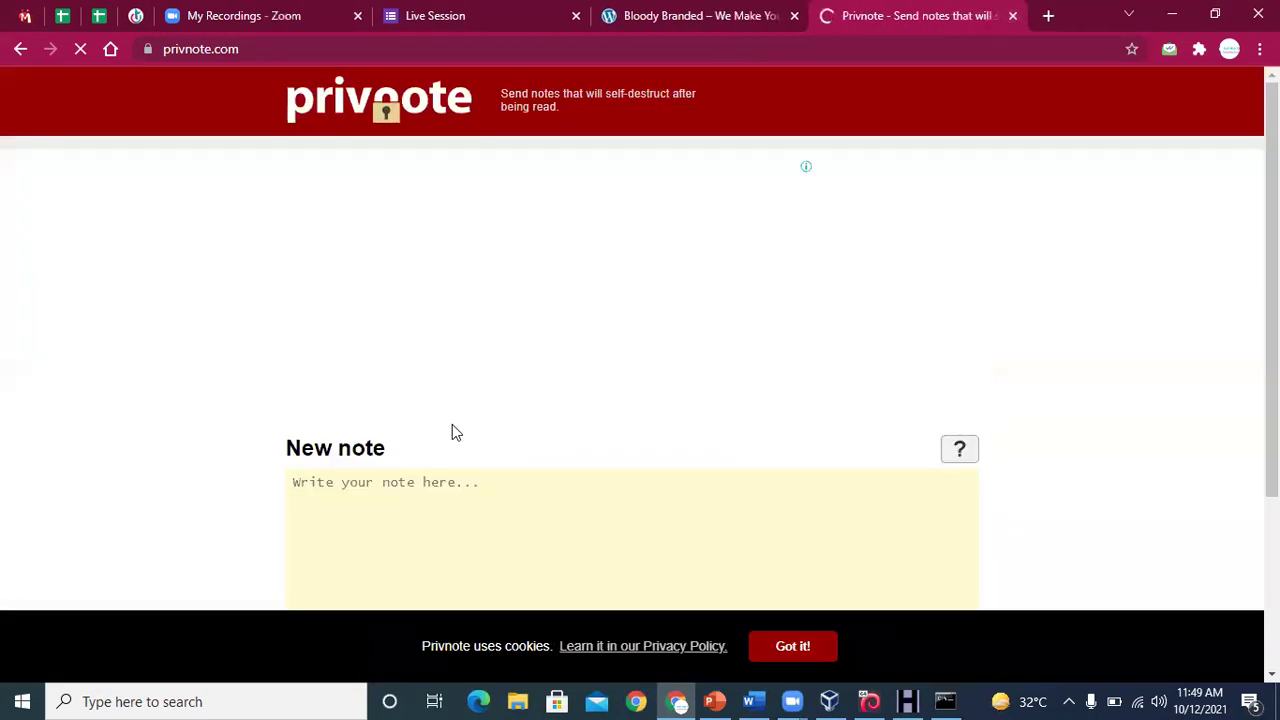
Type a short note ('di') into the Privnote note form
{"action": "scroll", "coordinate": [665, 352], "scroll_direction": "down", "scroll_amount": 1}
{"action": "left_click", "coordinate": [500, 390]}
{"action": "type", "text": "dis"}
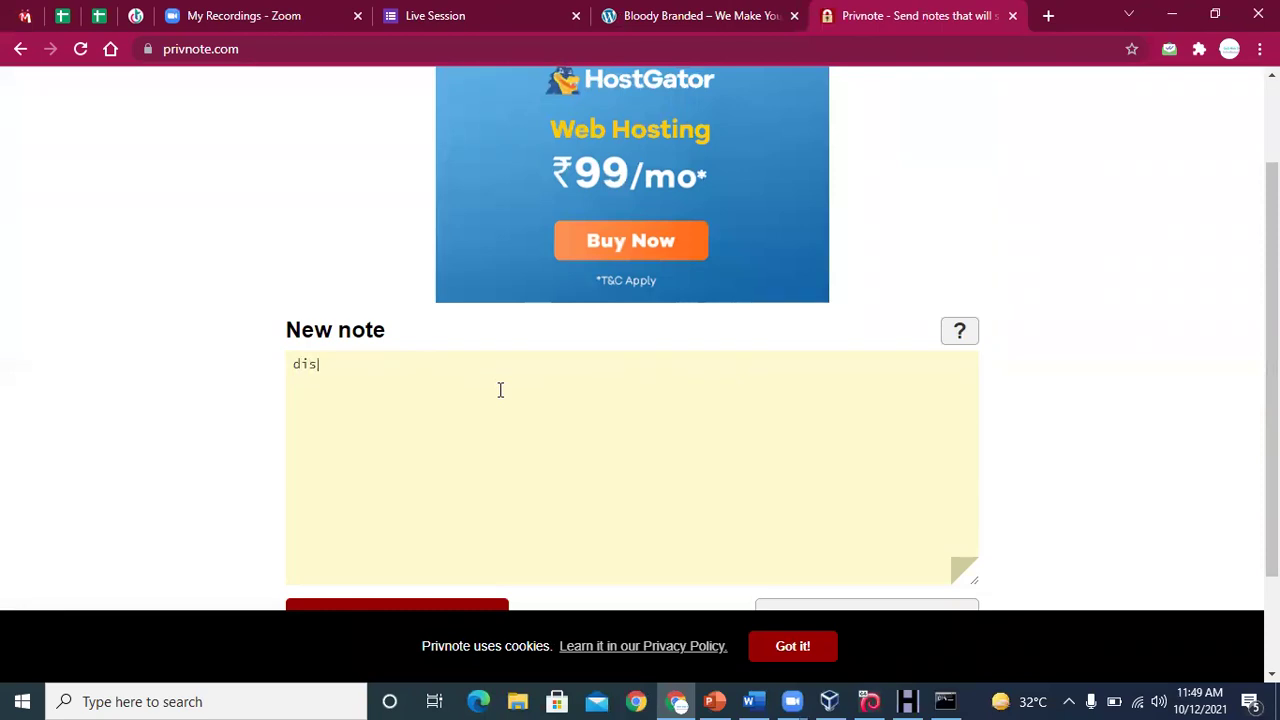
{"action": "key", "text": "ctrl+a"}
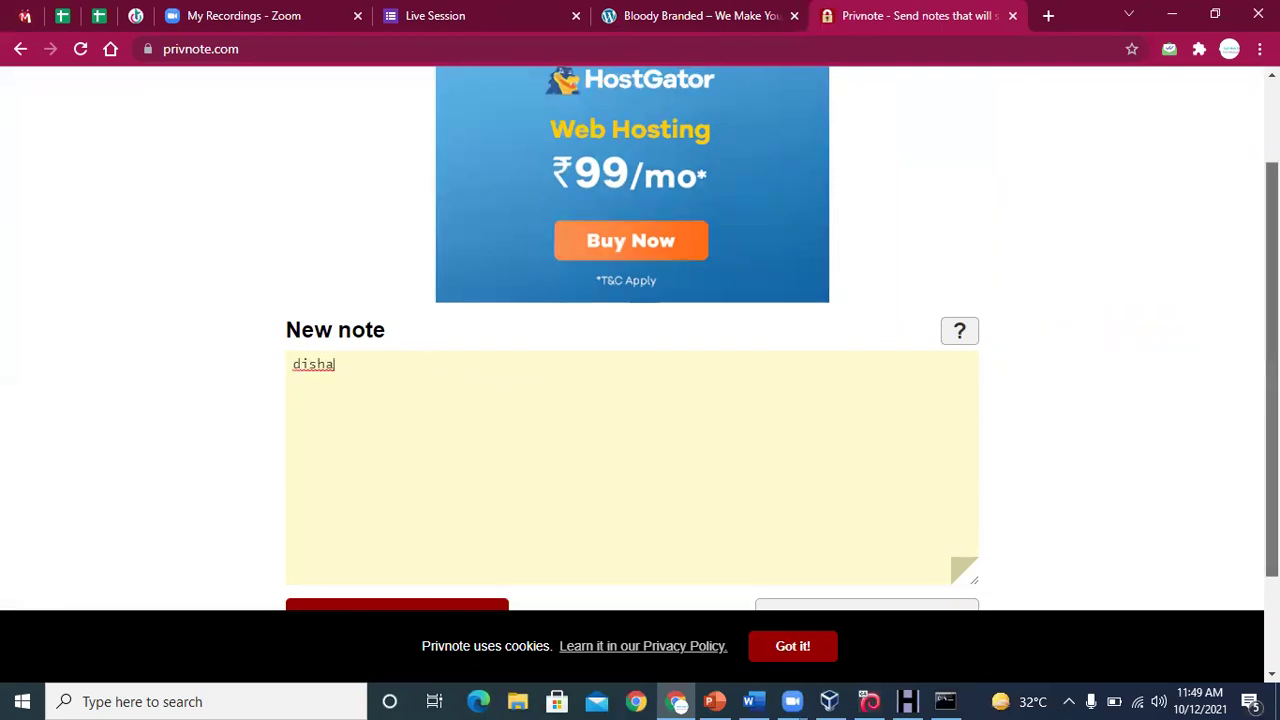
{"action": "scroll", "coordinate": [925, 547], "scroll_direction": "down", "scroll_amount": 1}
Show the note options and keep self-destruct set to 'after reading it'
{"action": "left_click", "coordinate": [889, 512]}
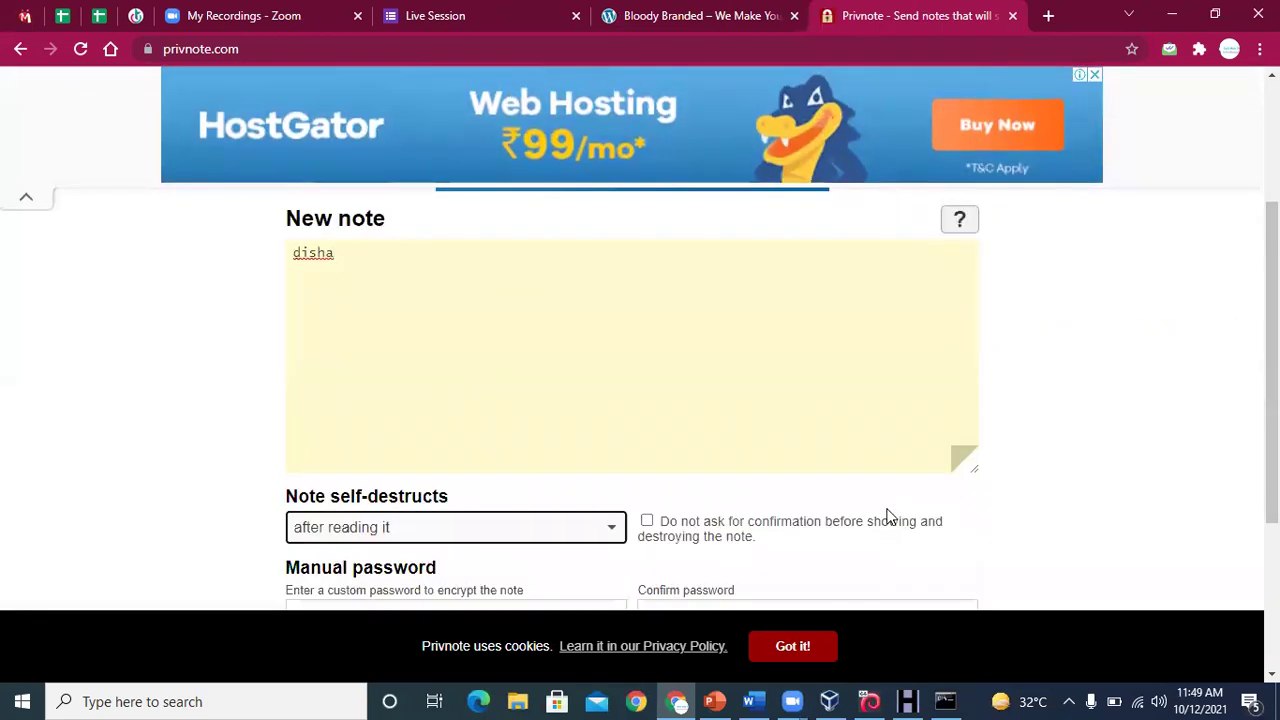
{"action": "left_click_drag", "start_coordinate": [1272, 362], "coordinate": [1272, 460]}
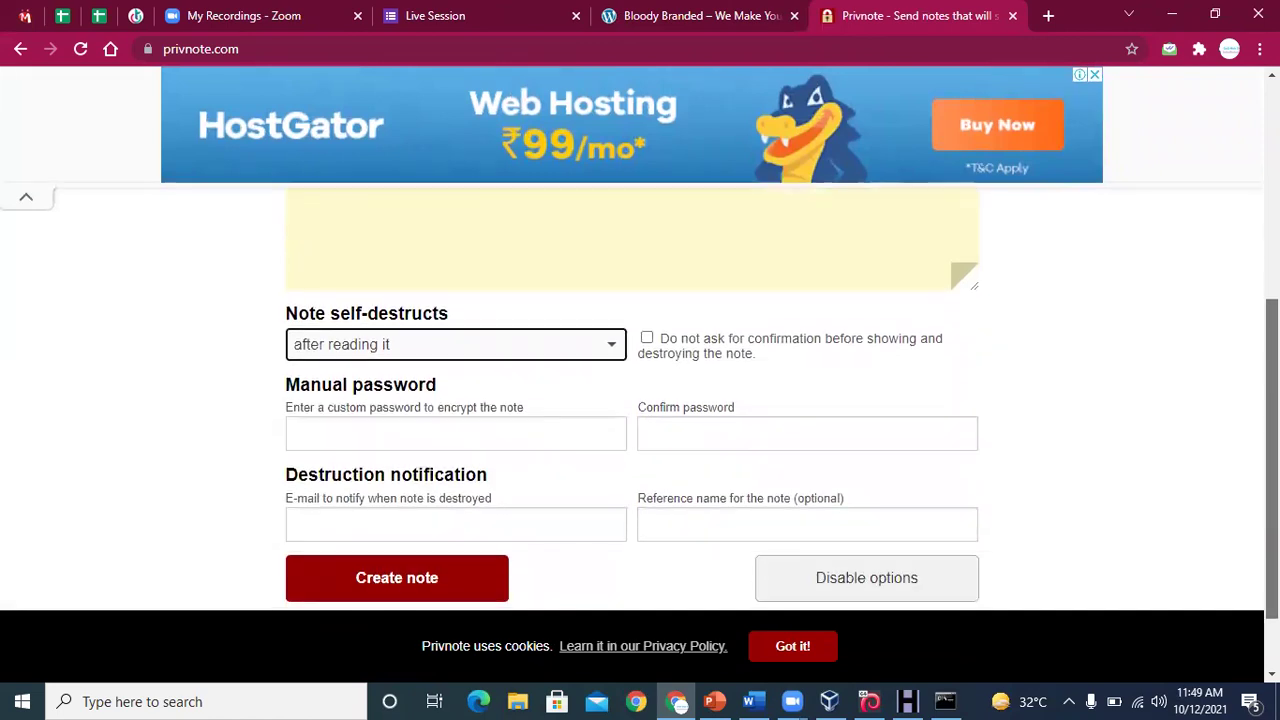
{"action": "left_click", "coordinate": [613, 347]}
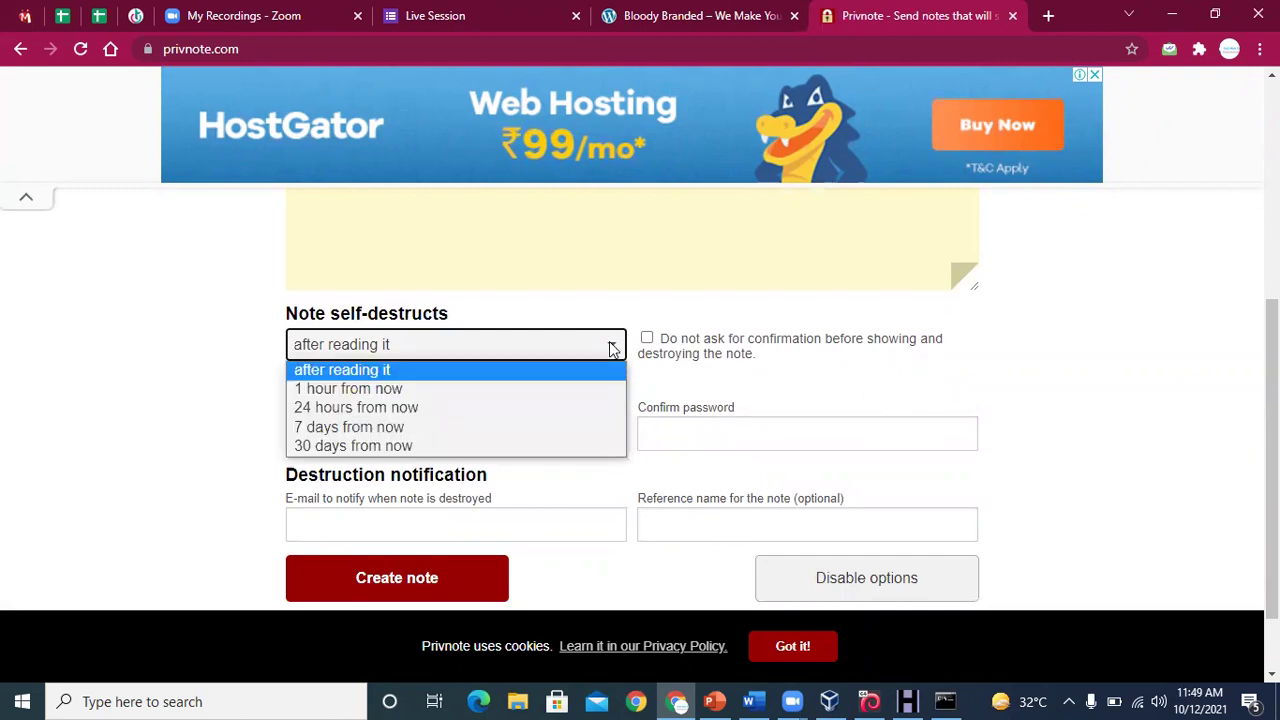
{"action": "left_click", "coordinate": [481, 376]}
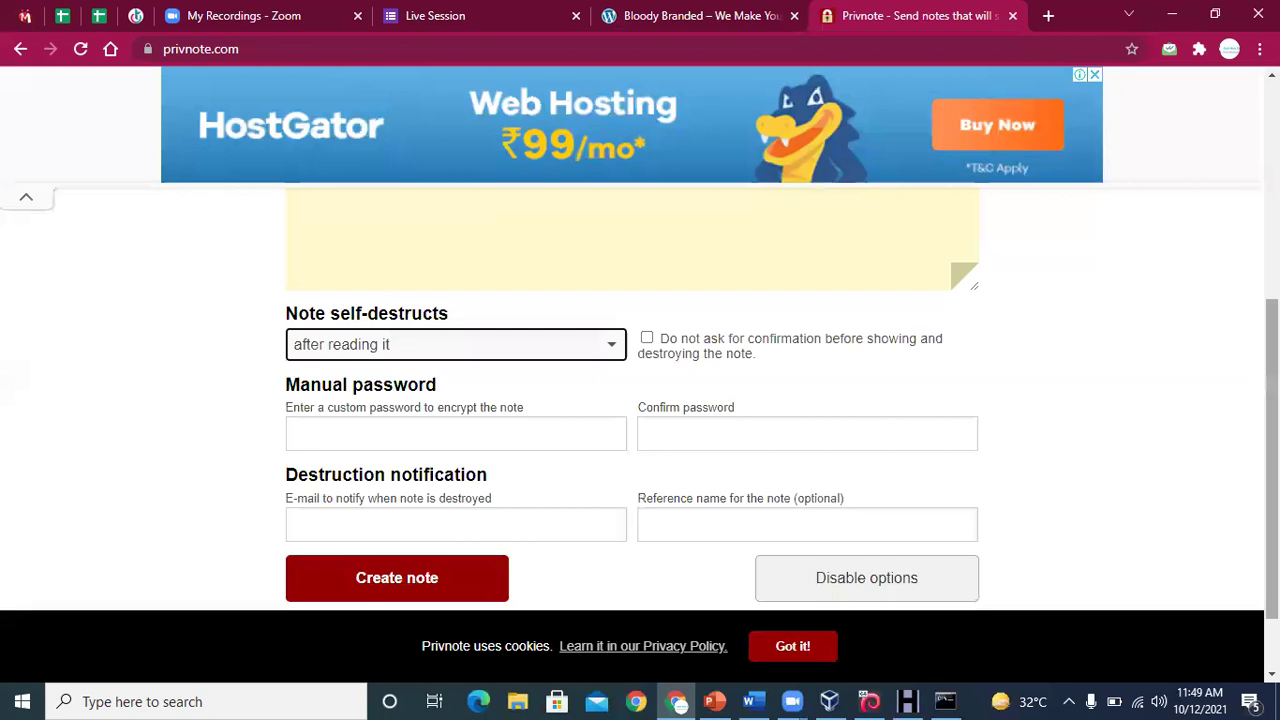
{"action": "scroll", "coordinate": [1271, 450], "scroll_direction": "down", "scroll_amount": 1}
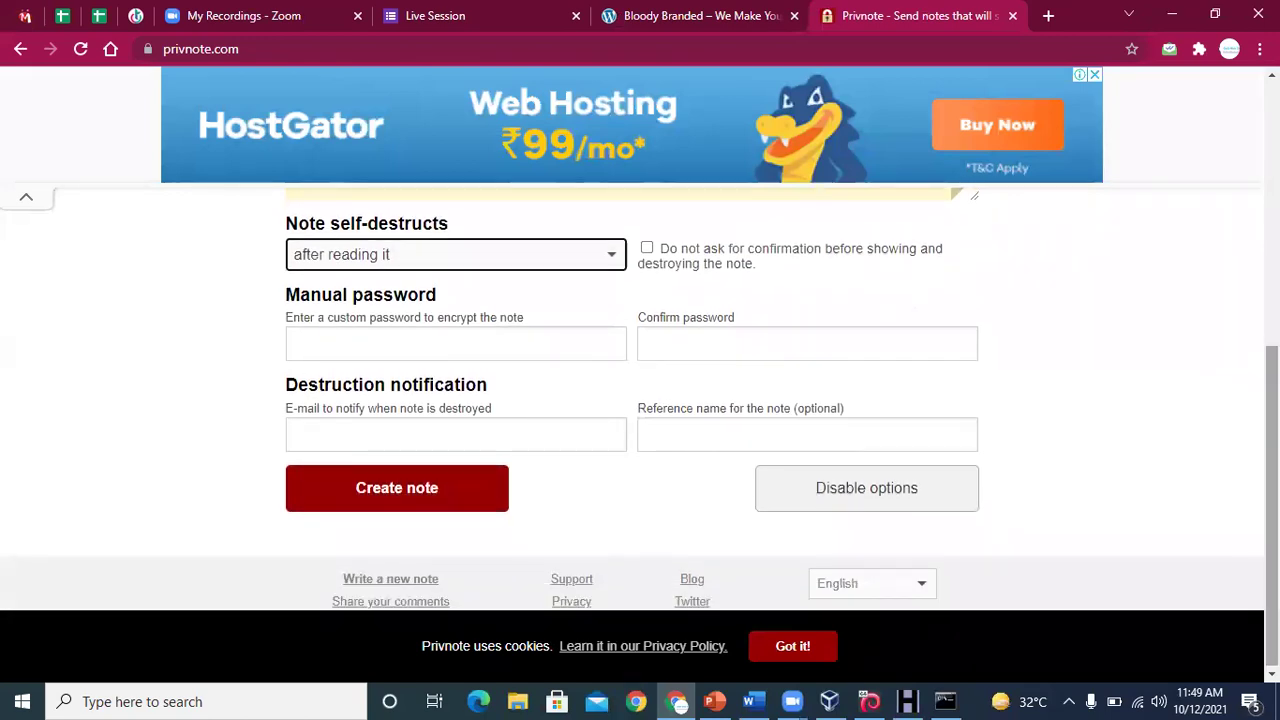
Create the note, then choose Destroy note now once its link is ready
{"action": "left_click", "coordinate": [474, 487]}
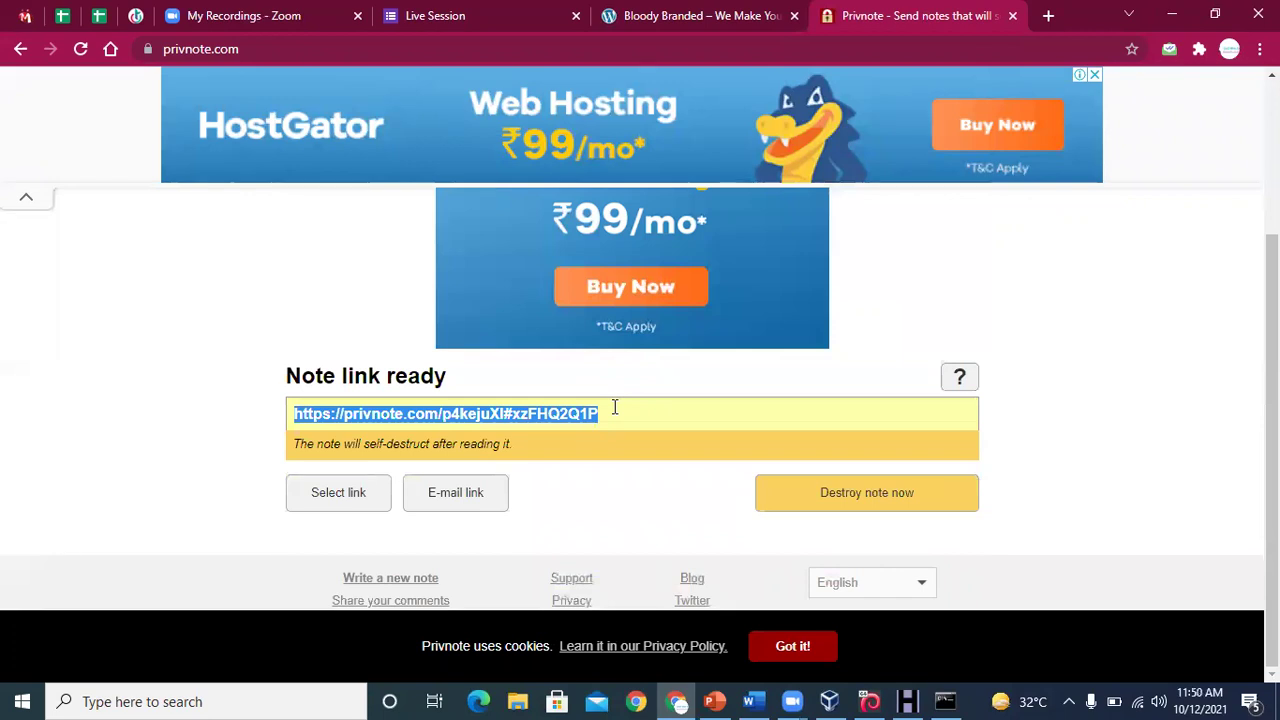
{"action": "left_click", "coordinate": [855, 505]}
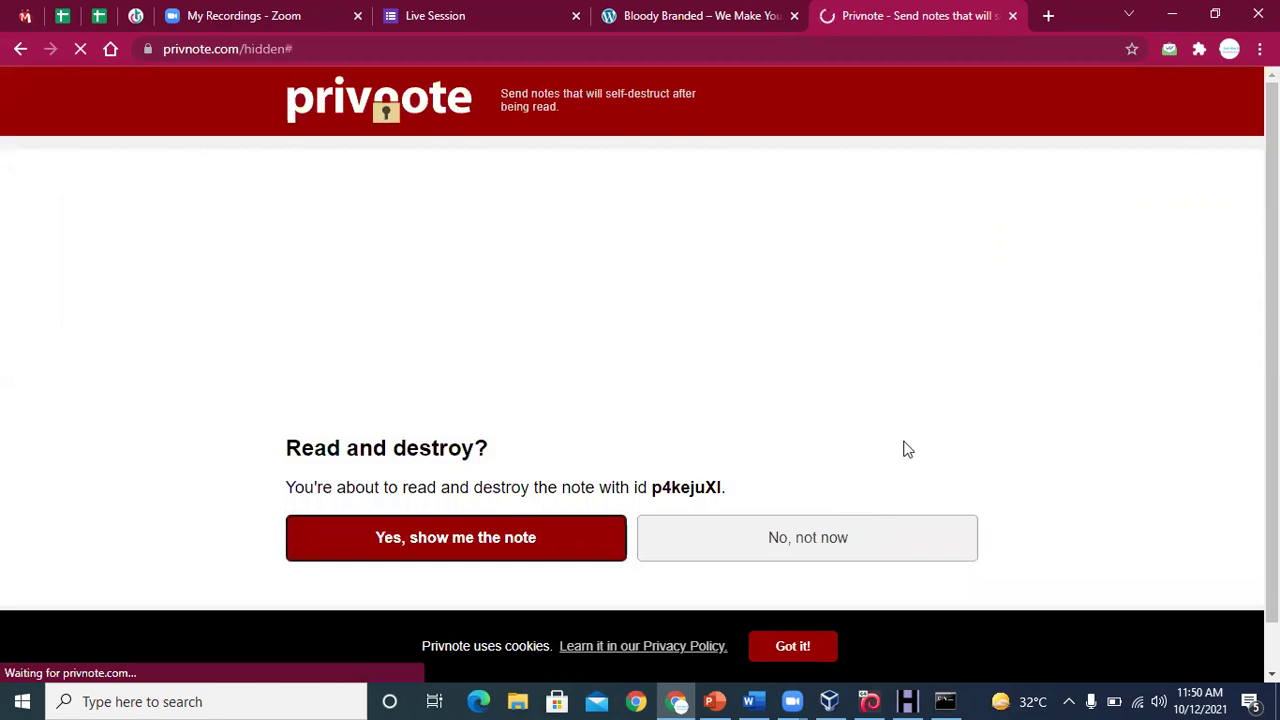
Switch to the Word Foot Printing notes and place the cursor after TMWSD
{"action": "scroll", "coordinate": [800, 430], "scroll_direction": "down", "scroll_amount": 1}
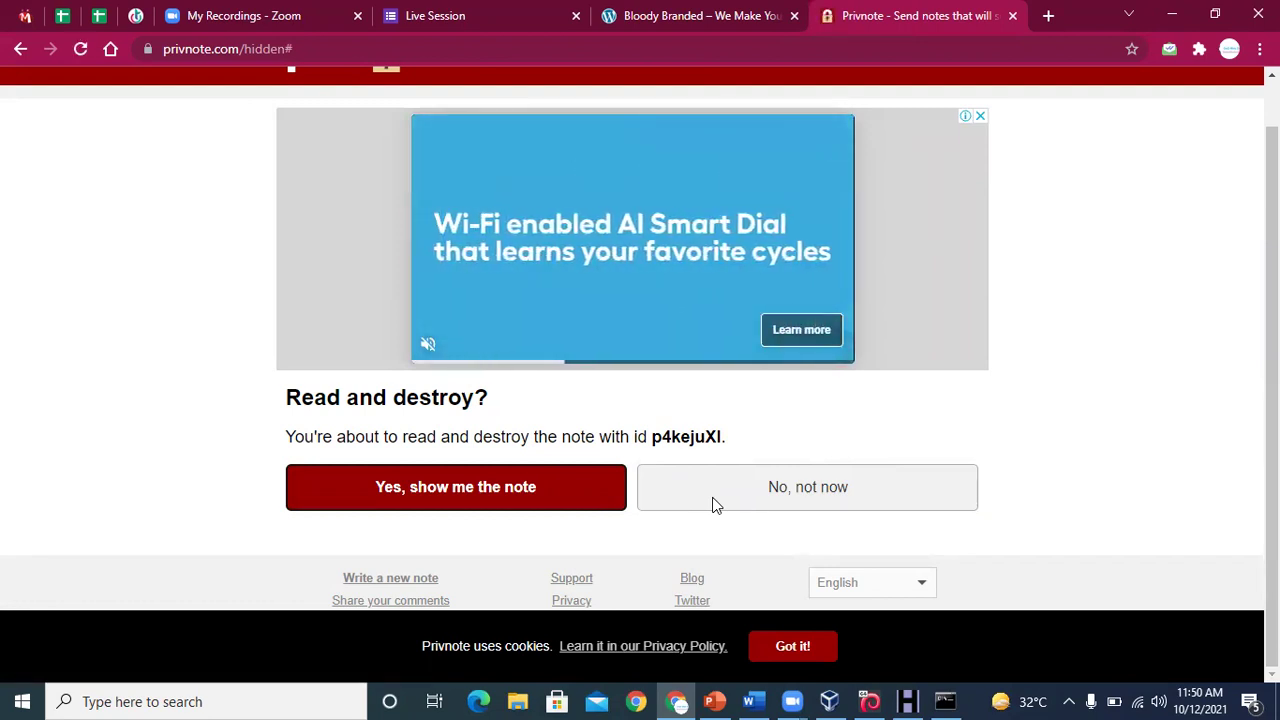
{"action": "left_click", "coordinate": [753, 701]}
{"action": "left_click", "coordinate": [552, 571]}
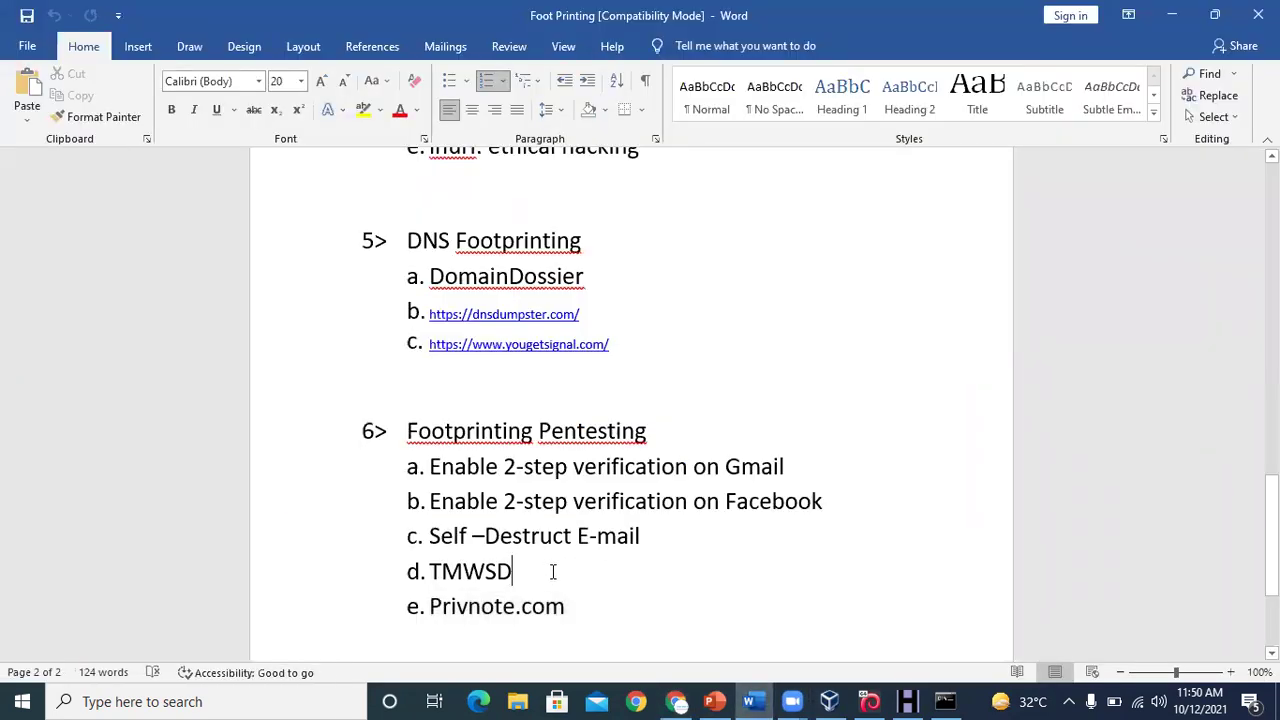
Check the WinHTTrack mirror progress (404/1363 links scanned), then open File Explorer
{"action": "left_click", "coordinate": [905, 701]}
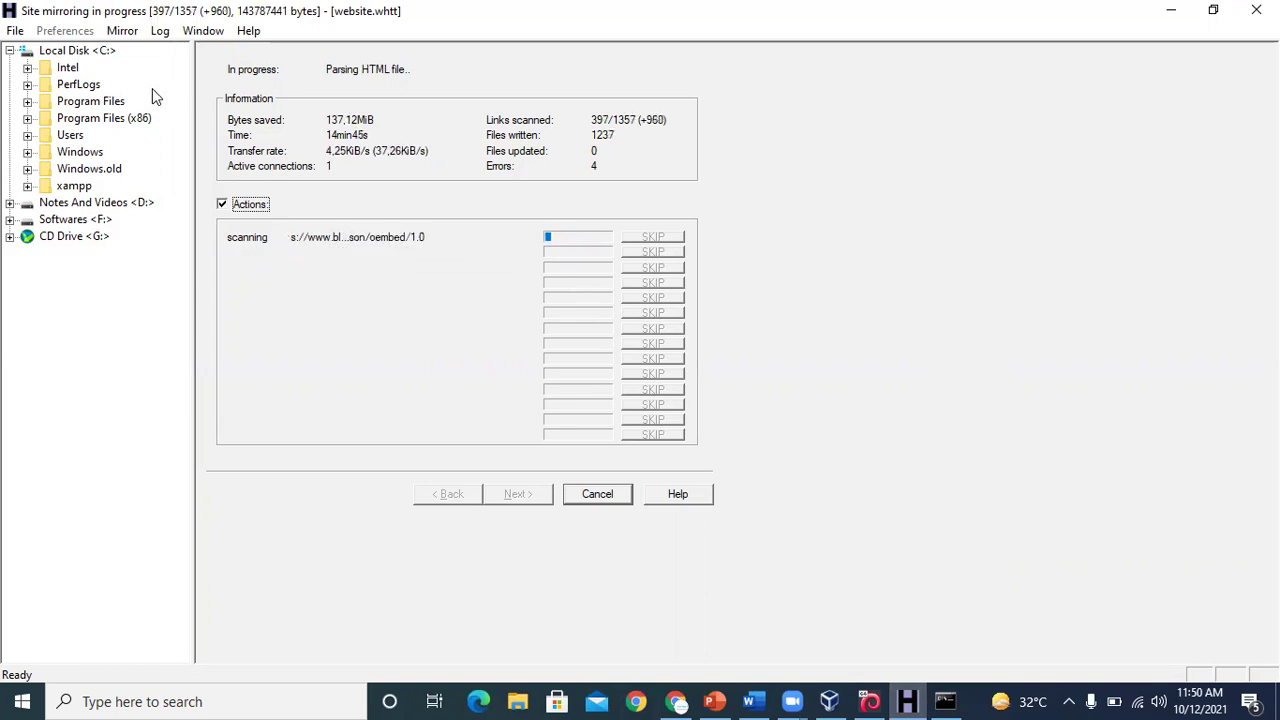
{"action": "left_click", "coordinate": [517, 700]}
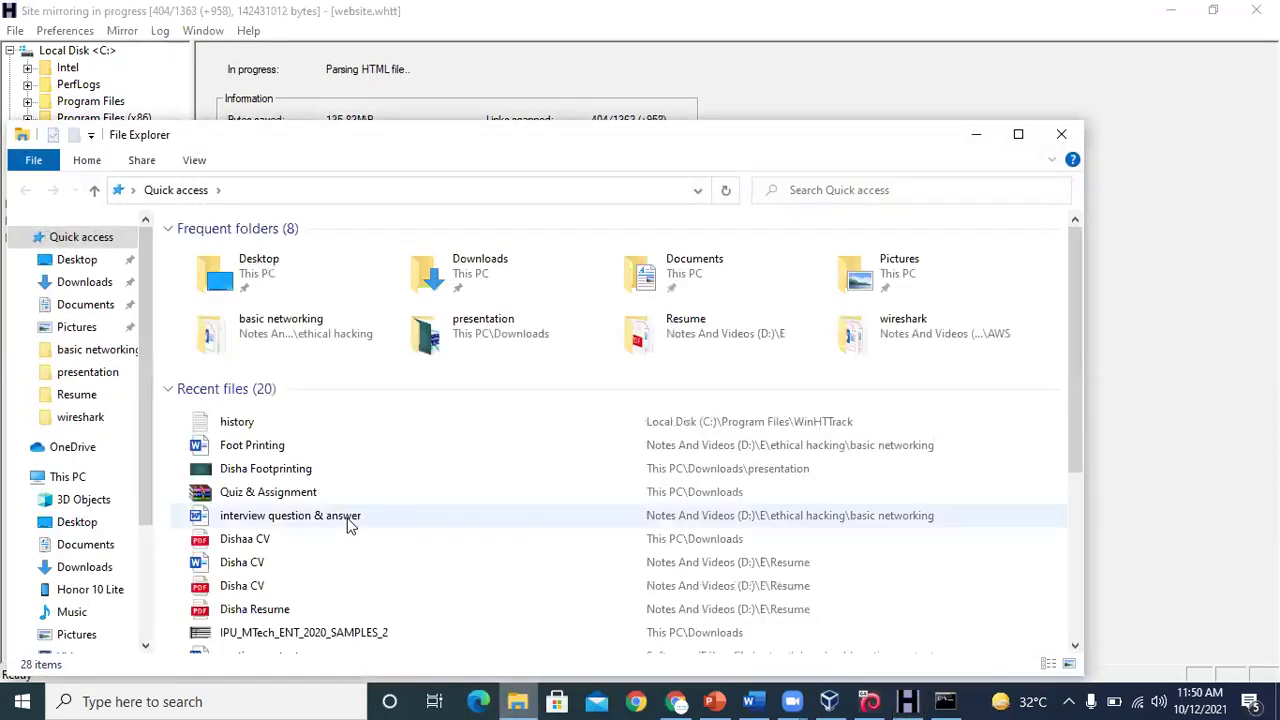
Browse to the website folder under C:\My Web Sites, then return to Chrome
{"action": "scroll", "coordinate": [140, 420], "scroll_direction": "down", "scroll_amount": 2}
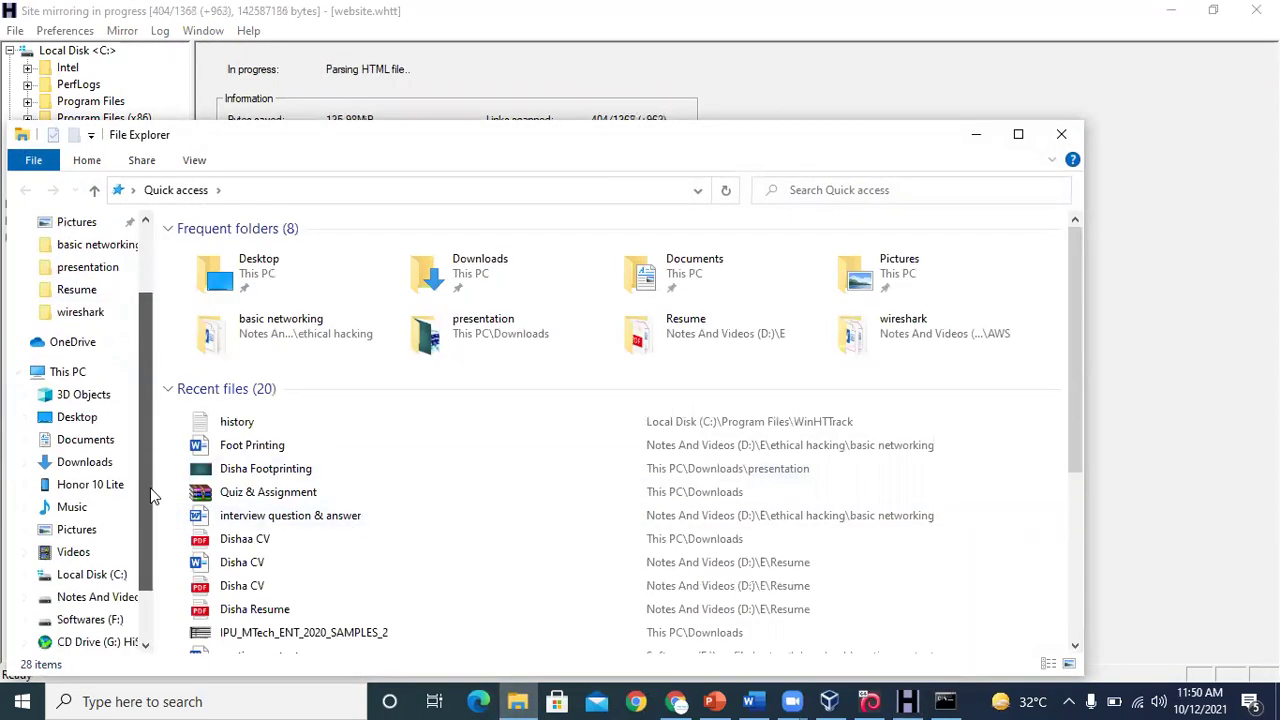
{"action": "left_click", "coordinate": [104, 556]}
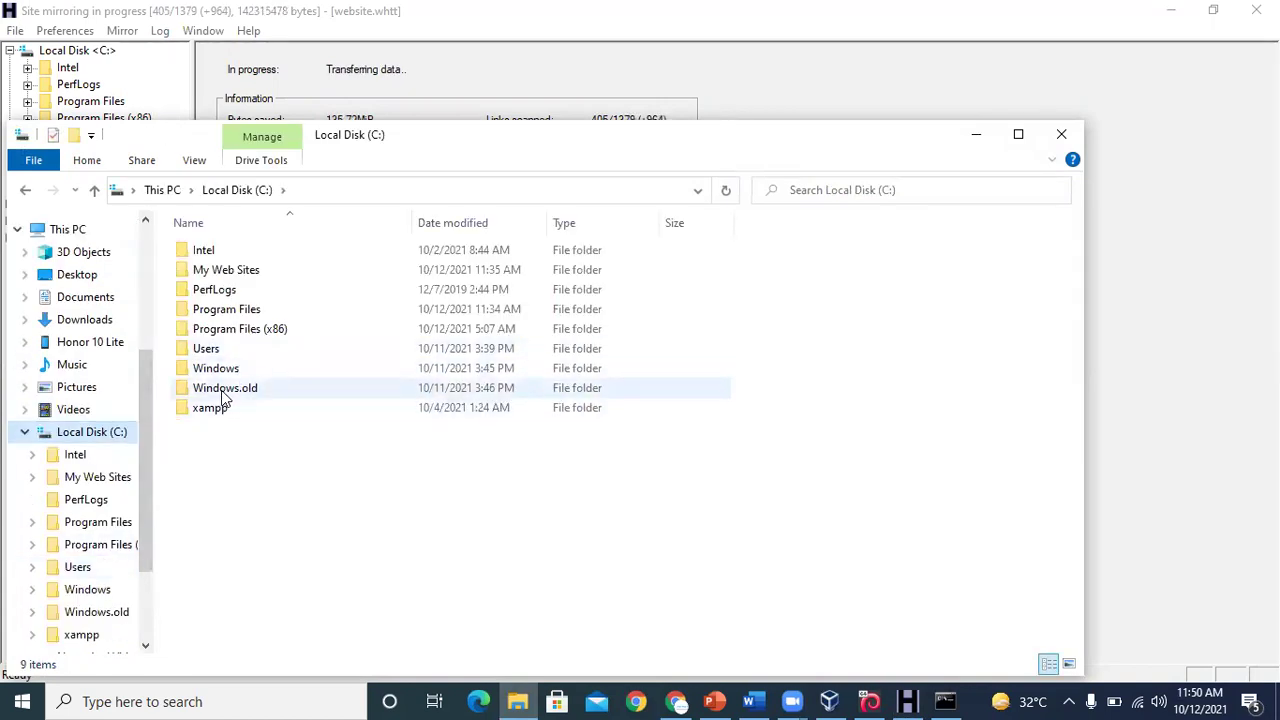
{"action": "double_click", "coordinate": [240, 277]}
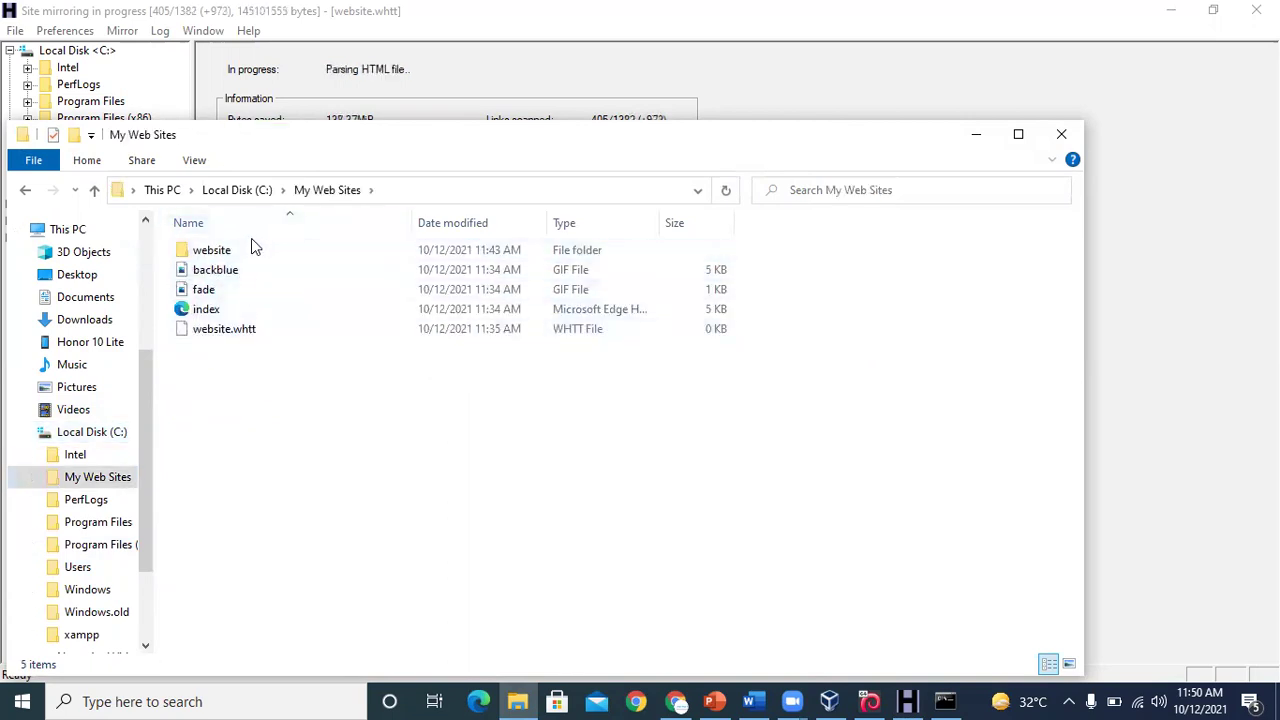
{"action": "double_click", "coordinate": [215, 250]}
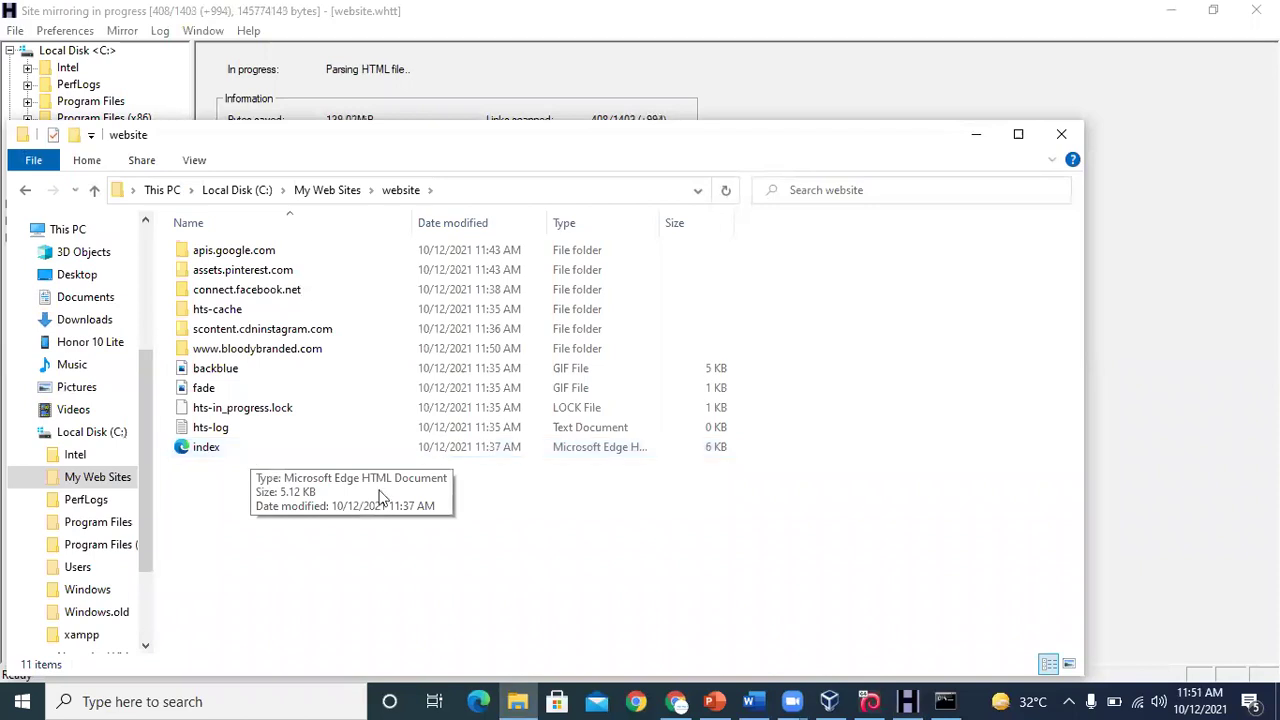
{"action": "left_click", "coordinate": [678, 701]}
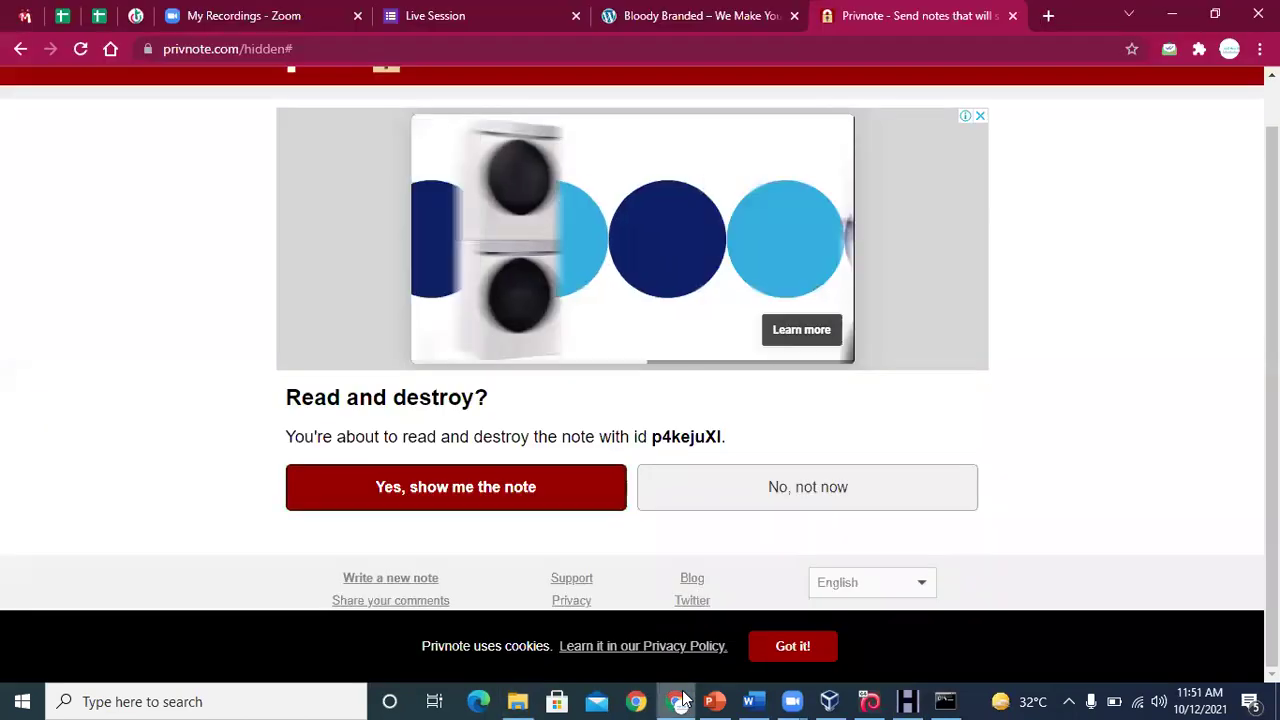
Open the mirrored bloodybranded.com index.html in Google Chrome
{"action": "left_click", "coordinate": [675, 15]}
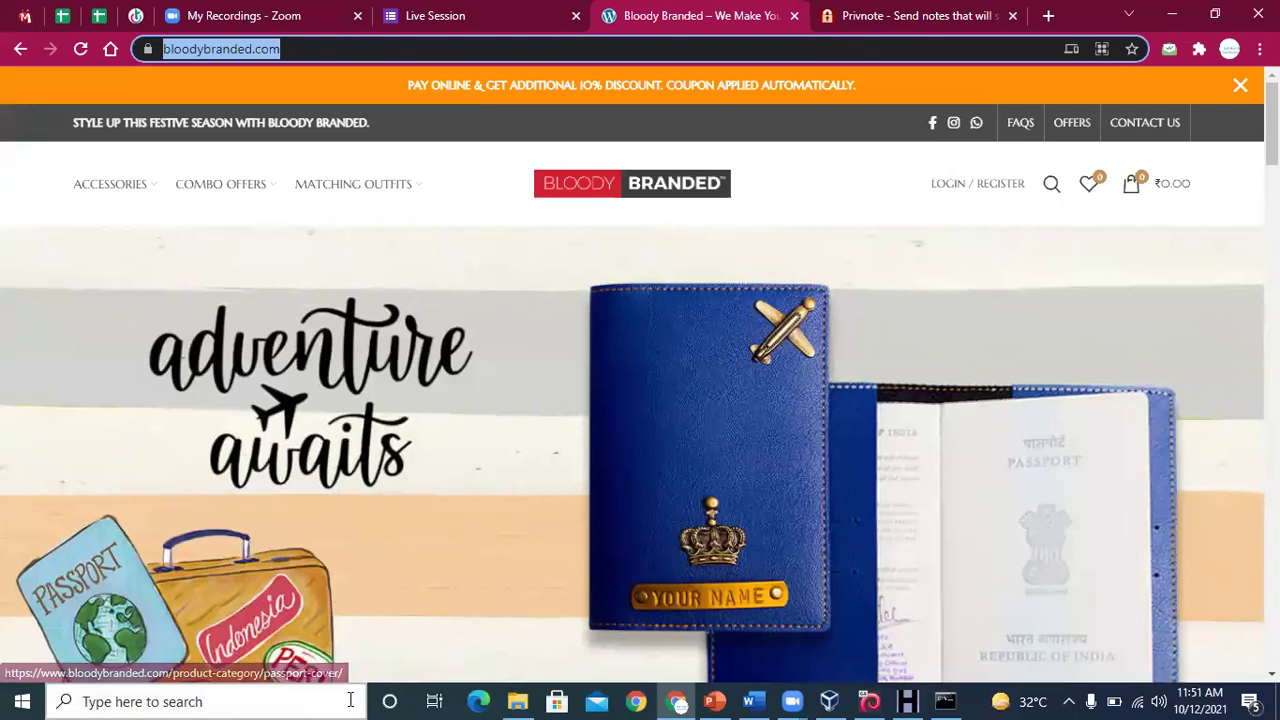
{"action": "left_click", "coordinate": [524, 700]}
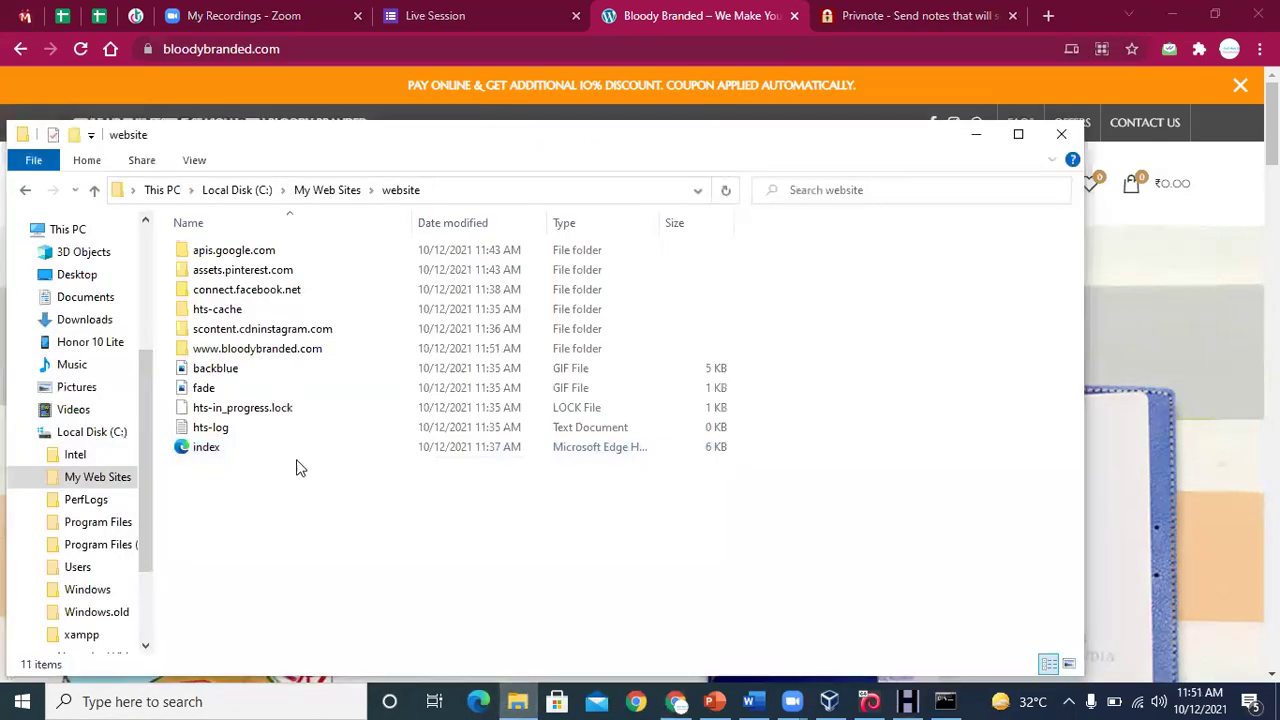
{"action": "double_click", "coordinate": [227, 447]}
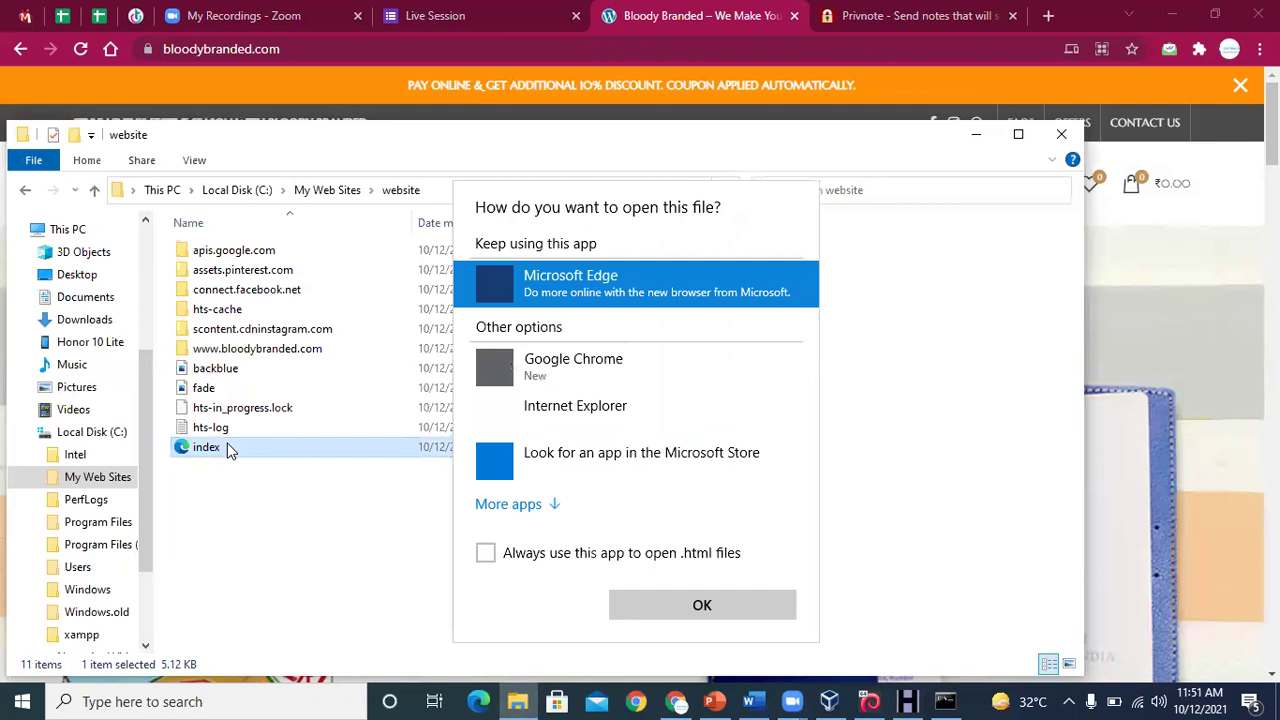
{"action": "left_click", "coordinate": [529, 366]}
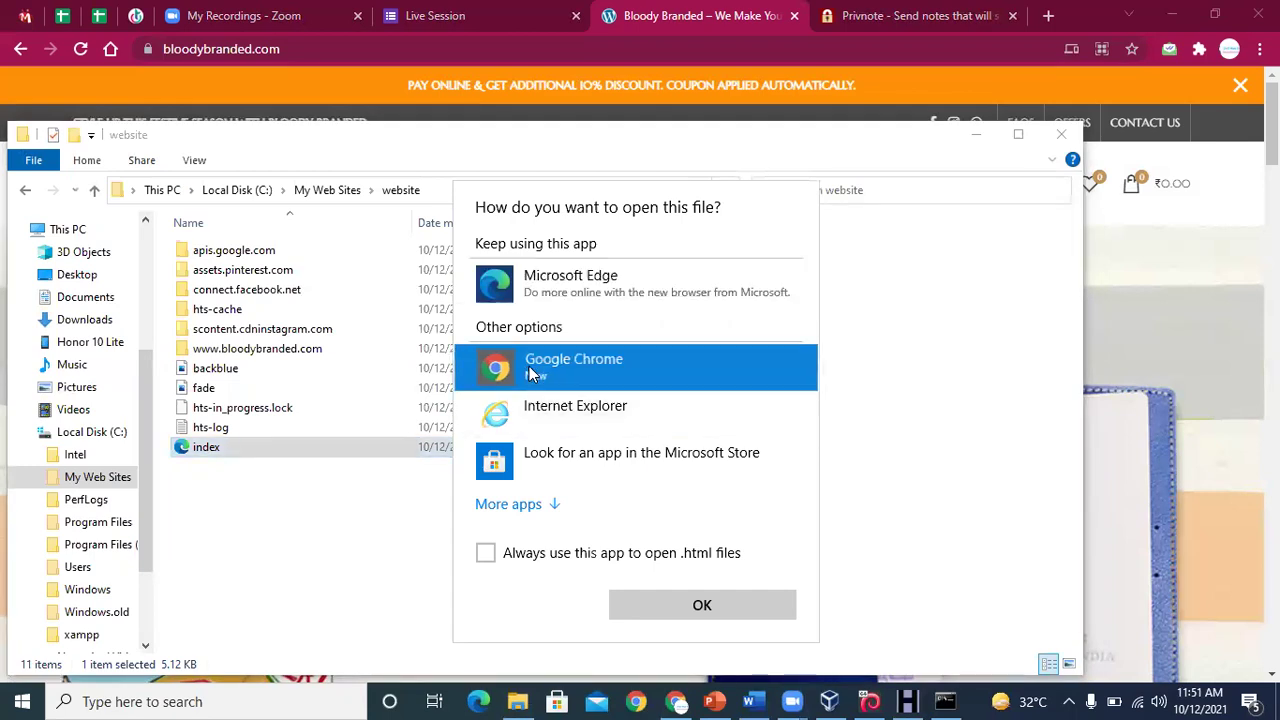
{"action": "left_click", "coordinate": [652, 605]}
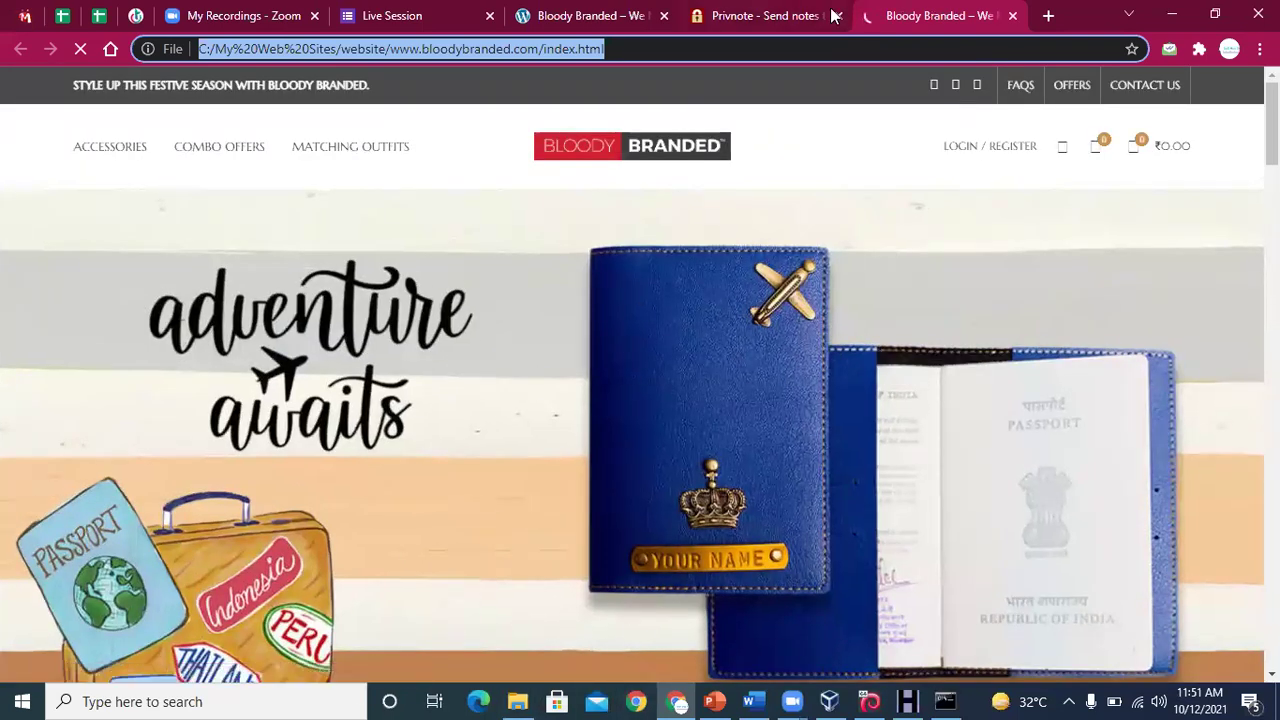
Compare the offline copy with the live bloodybranded.com tab, then close the local tab and minimize Chrome
{"action": "left_click", "coordinate": [600, 12]}
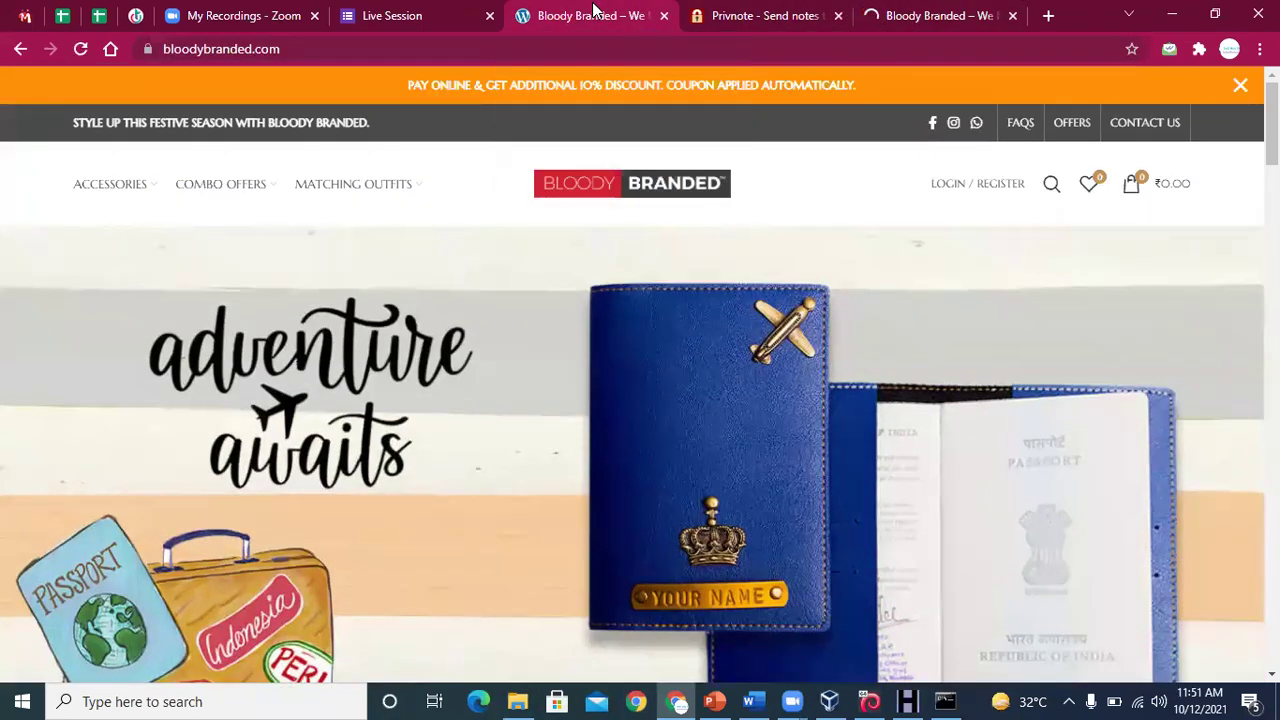
{"action": "left_click", "coordinate": [955, 15]}
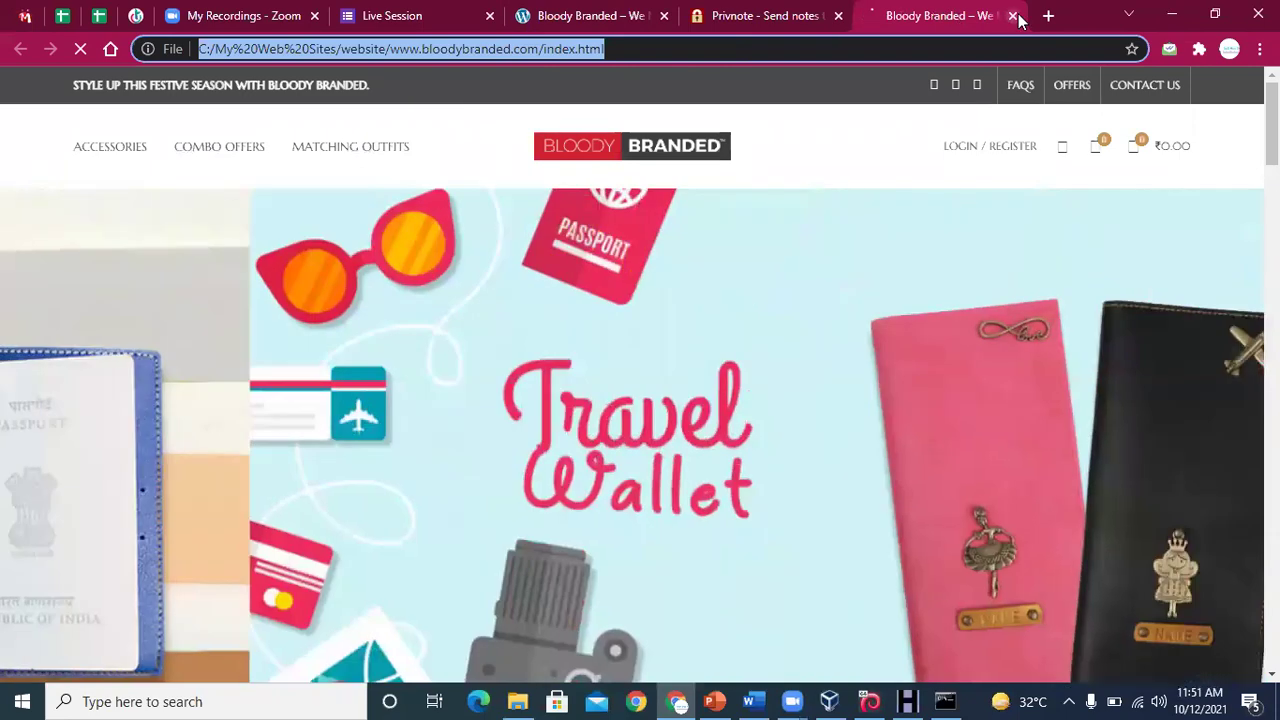
{"action": "left_click", "coordinate": [1010, 16]}
{"action": "left_click", "coordinate": [1172, 15]}
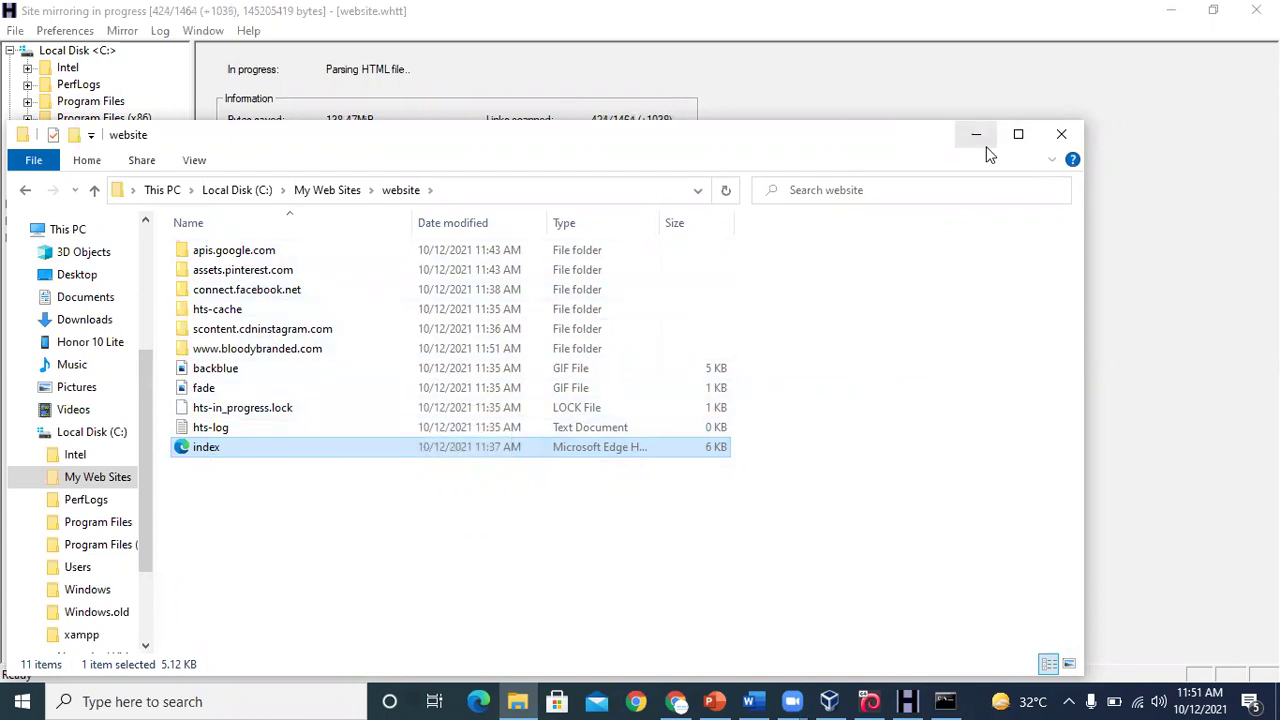
Browse the apis.google.com/js, assets.pinterest.com and connect.facebook.net/en_US mirrored folders
{"action": "left_click", "coordinate": [228, 258]}
{"action": "double_click", "coordinate": [228, 258]}
{"action": "double_click", "coordinate": [227, 257]}
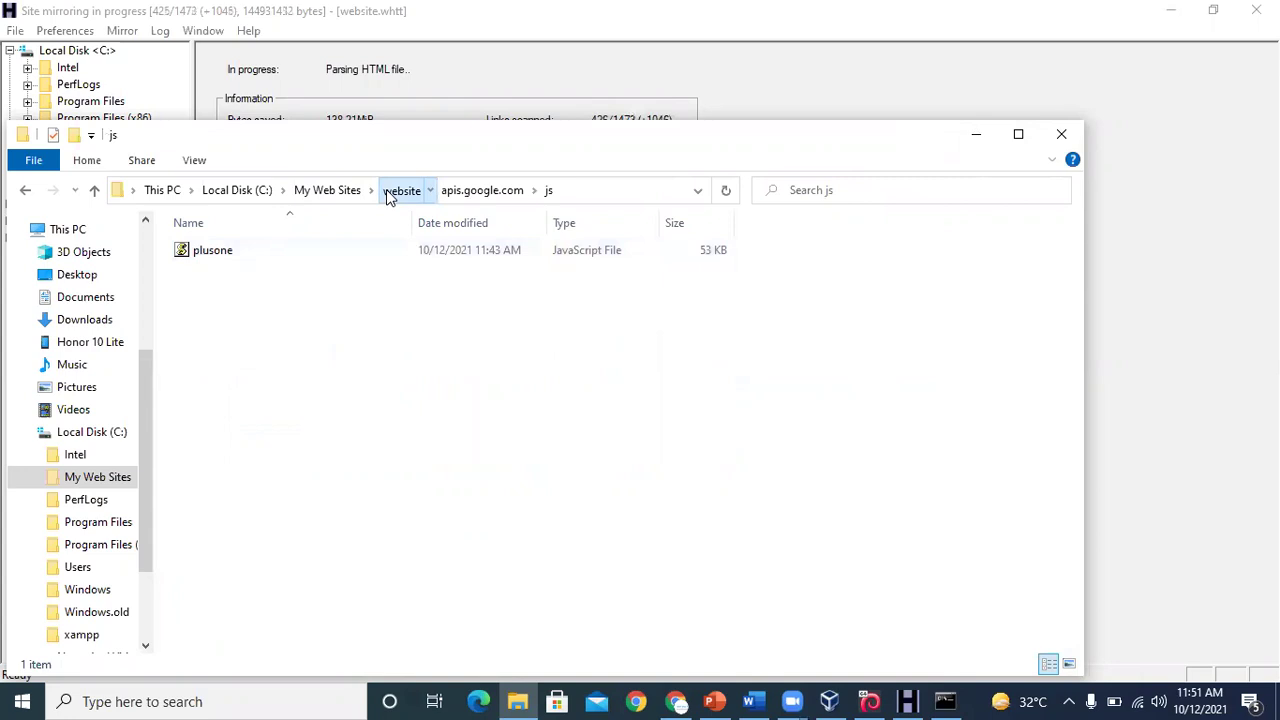
{"action": "left_click", "coordinate": [388, 191]}
{"action": "double_click", "coordinate": [262, 272]}
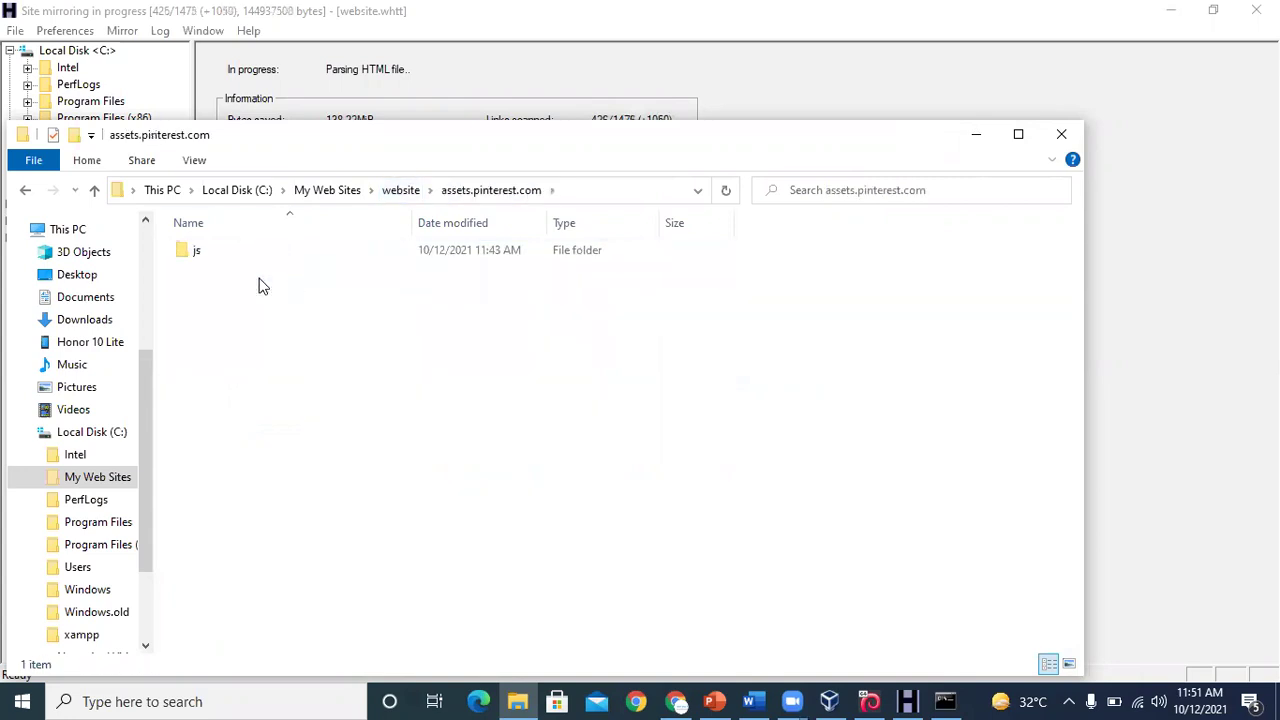
{"action": "left_click", "coordinate": [400, 190]}
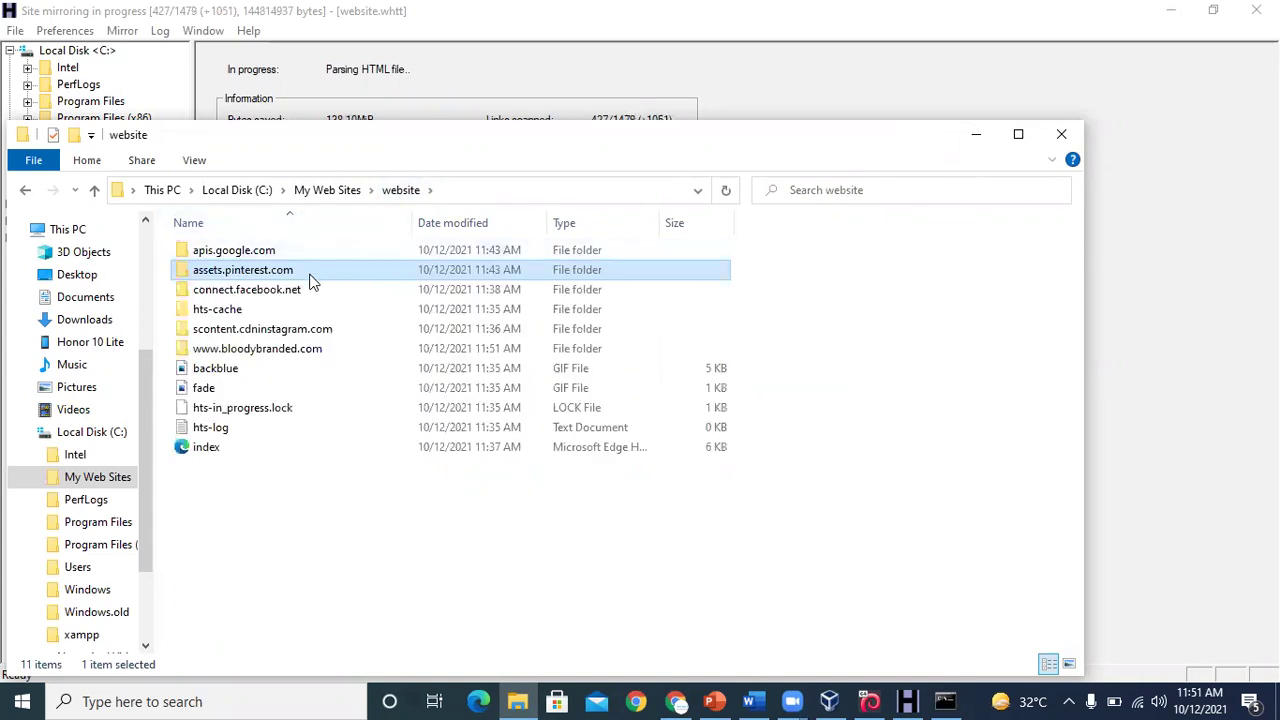
{"action": "double_click", "coordinate": [295, 289]}
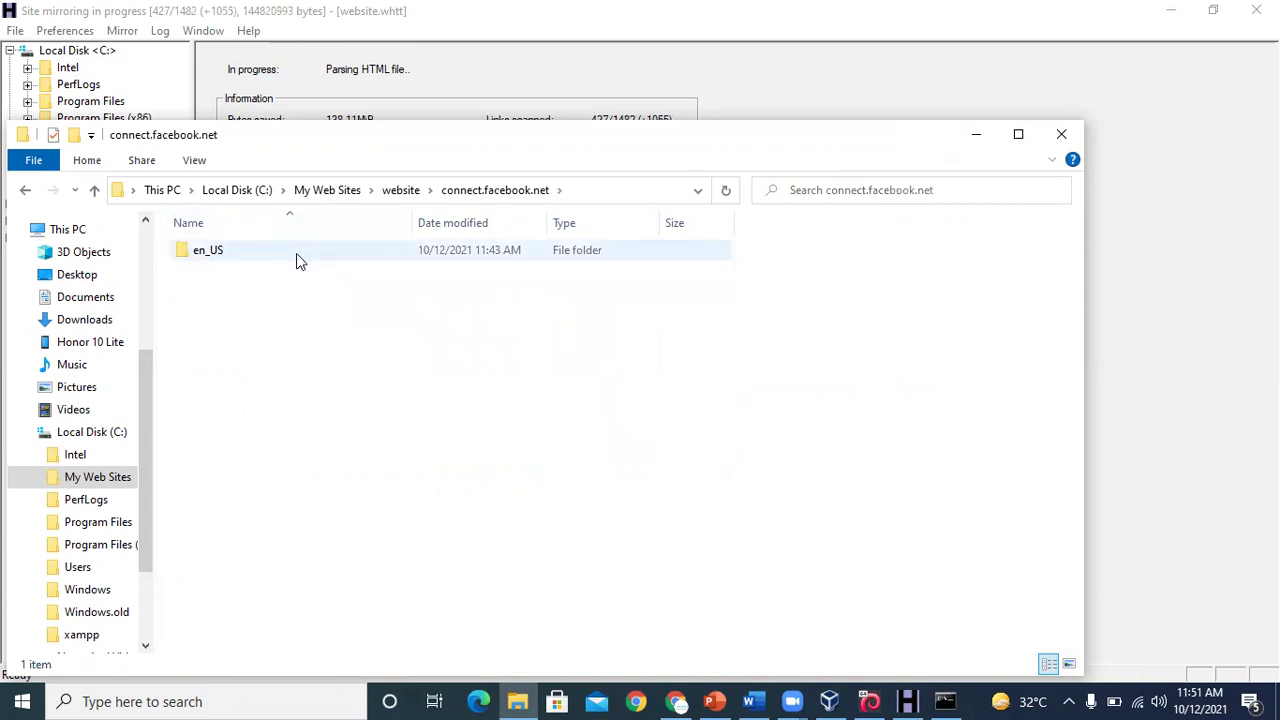
{"action": "left_click", "coordinate": [296, 256]}
{"action": "double_click", "coordinate": [296, 253]}
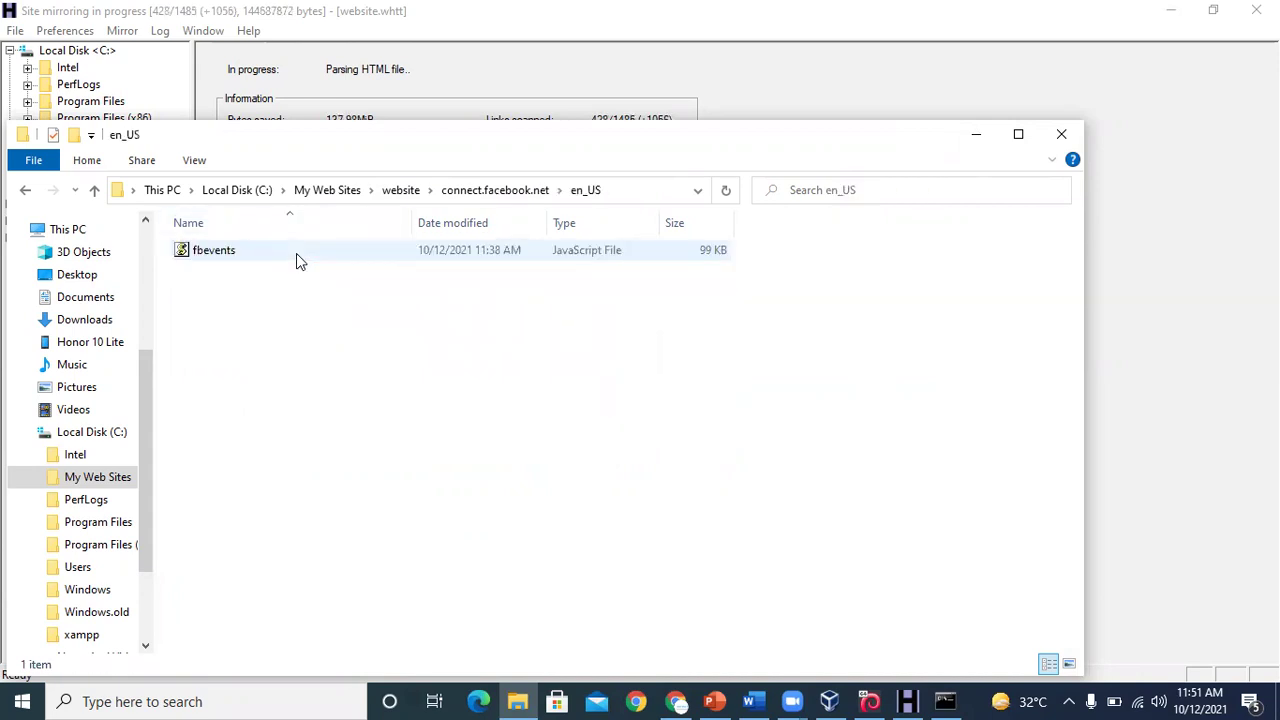
{"action": "left_click", "coordinate": [400, 190]}
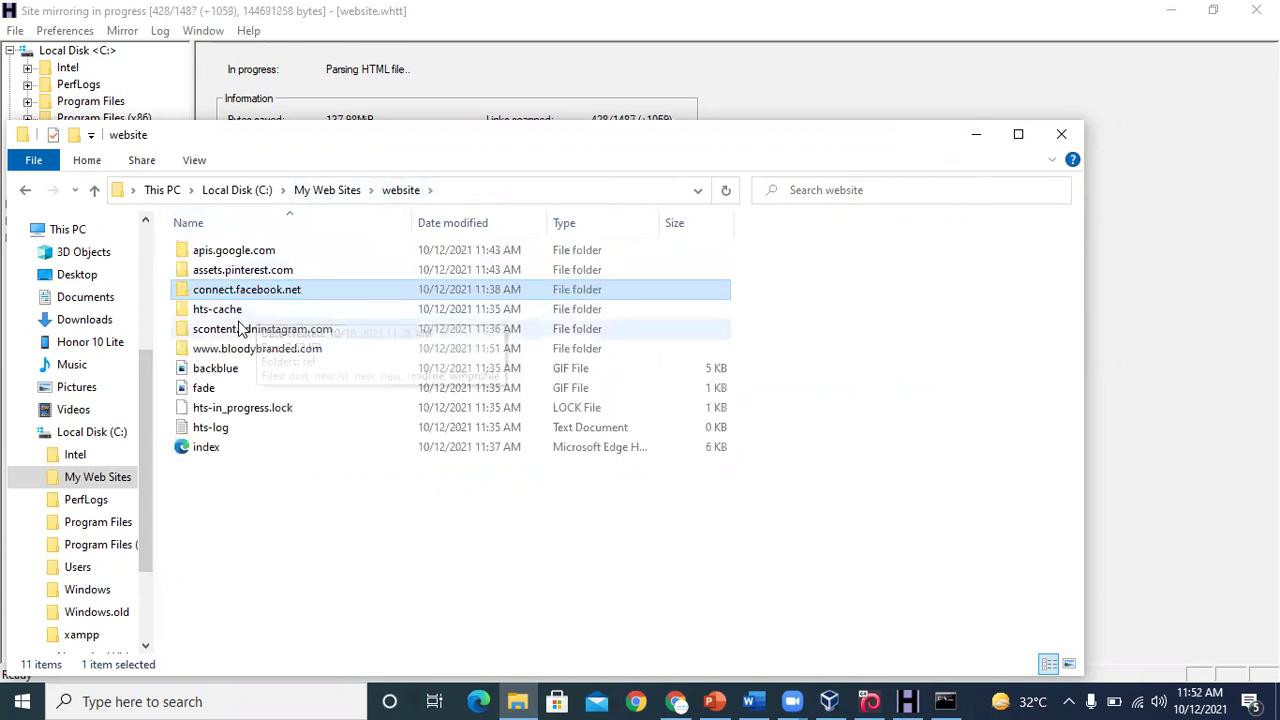
View the downloaded Instagram images in scontent.cdninstagram.com and the hts-cache folder, then minimize Explorer
{"action": "left_click", "coordinate": [240, 329]}
{"action": "double_click", "coordinate": [240, 329]}
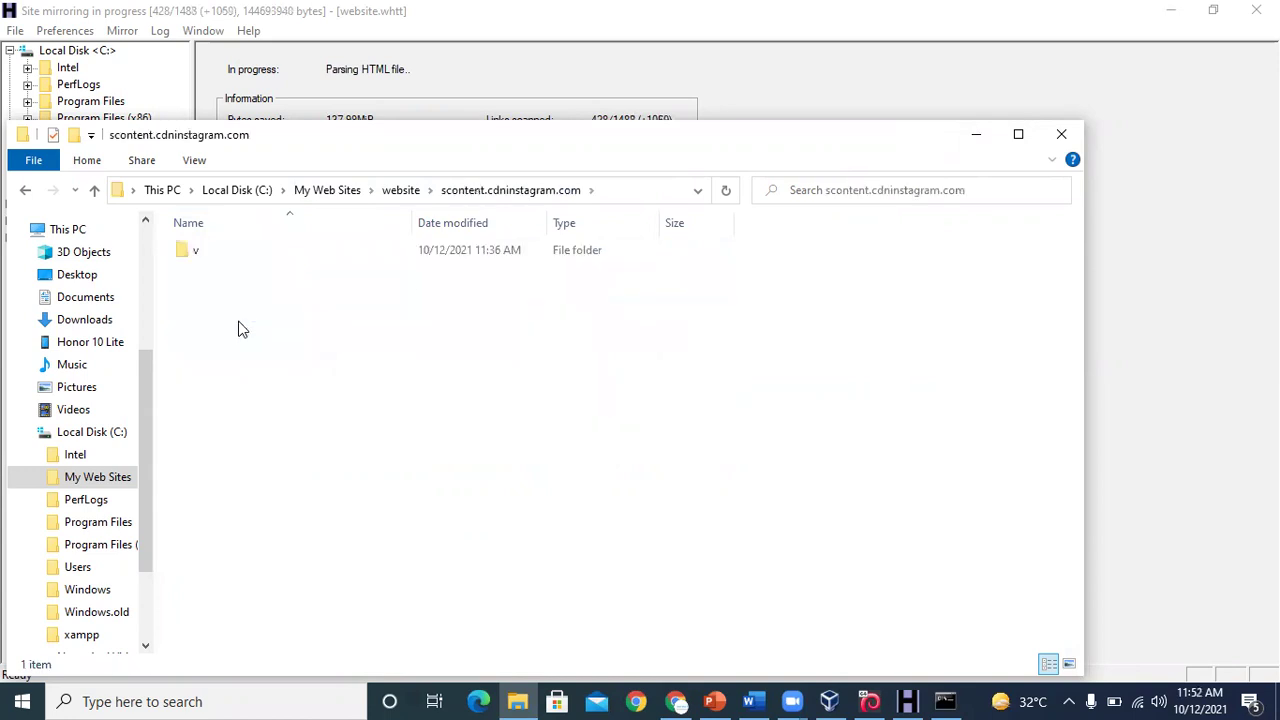
{"action": "double_click", "coordinate": [236, 253]}
{"action": "double_click", "coordinate": [236, 253]}
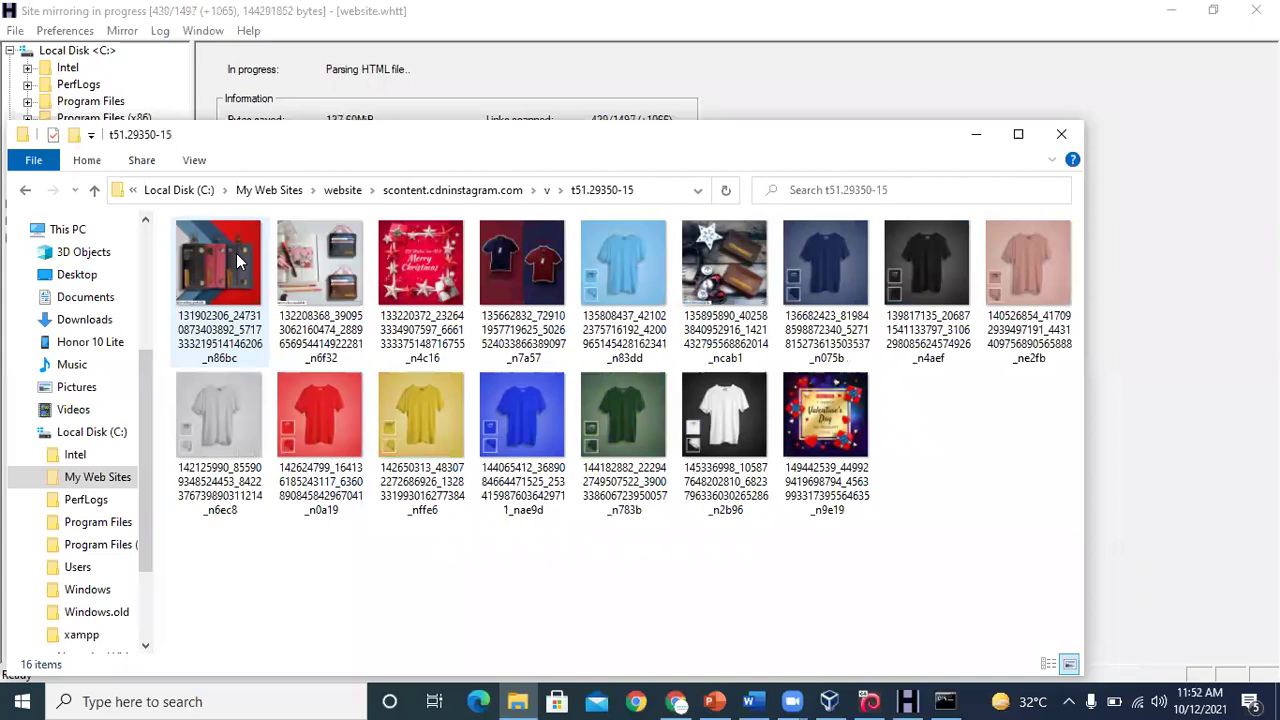
{"action": "left_click", "coordinate": [342, 190]}
{"action": "double_click", "coordinate": [255, 309]}
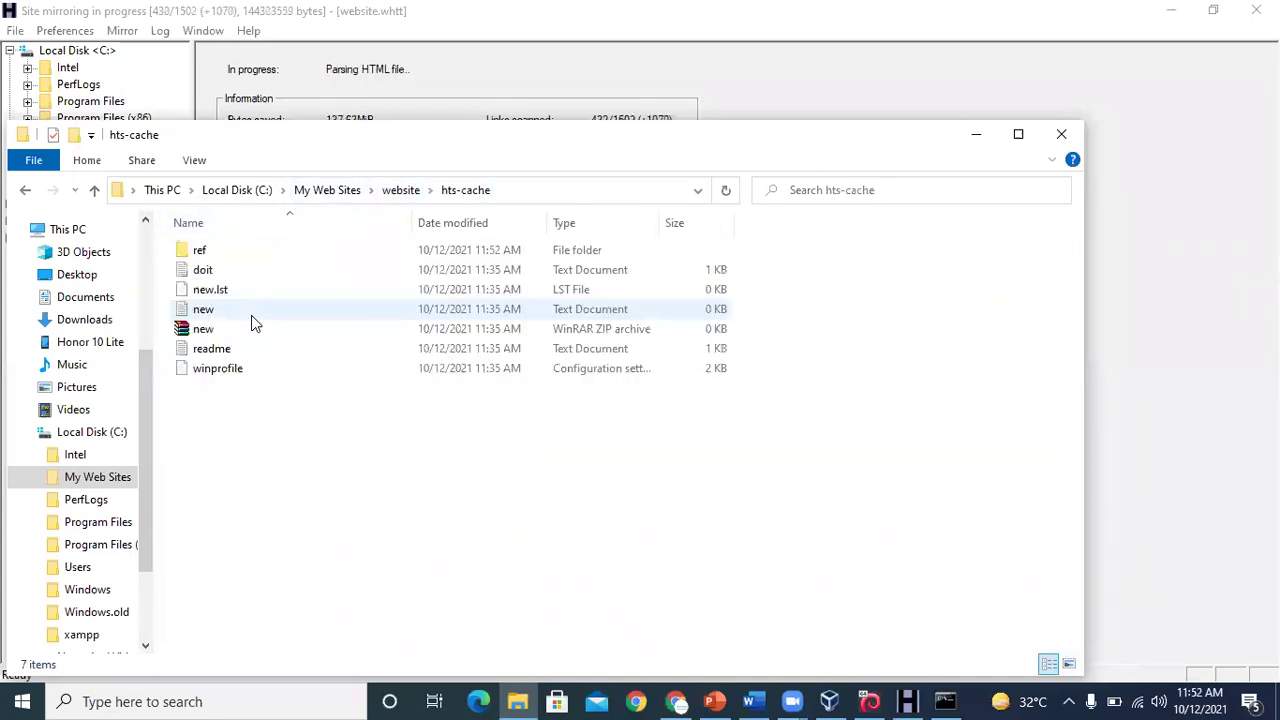
{"action": "left_click", "coordinate": [349, 192]}
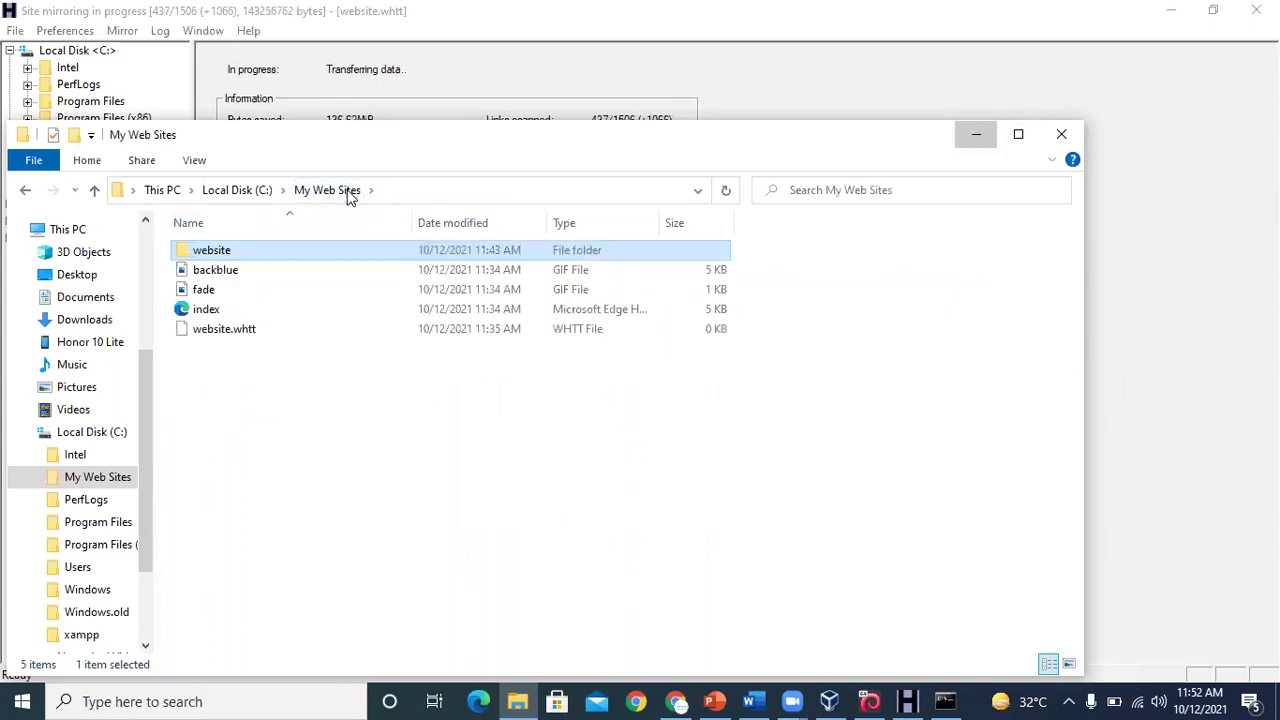
{"action": "left_click", "coordinate": [976, 134]}
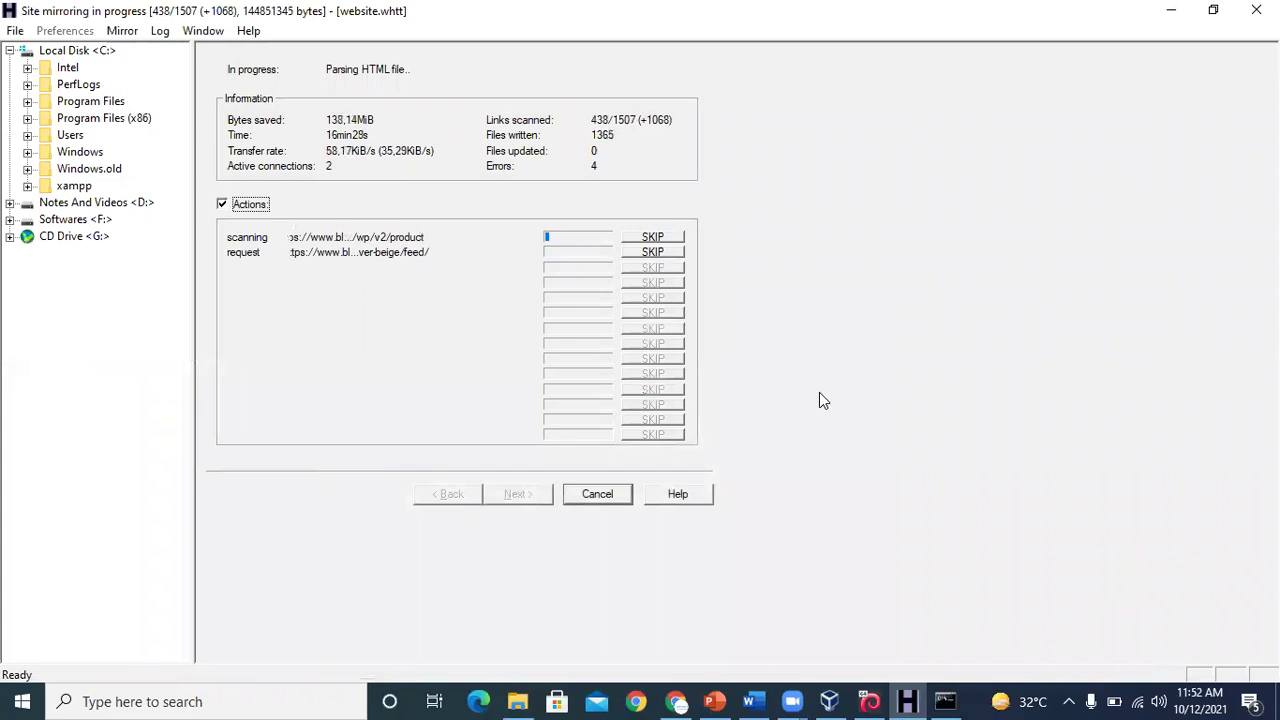
Stop the running bloodybranded.com mirror and quit WinHTTrack, confirming both prompts
{"action": "left_click", "coordinate": [603, 494]}
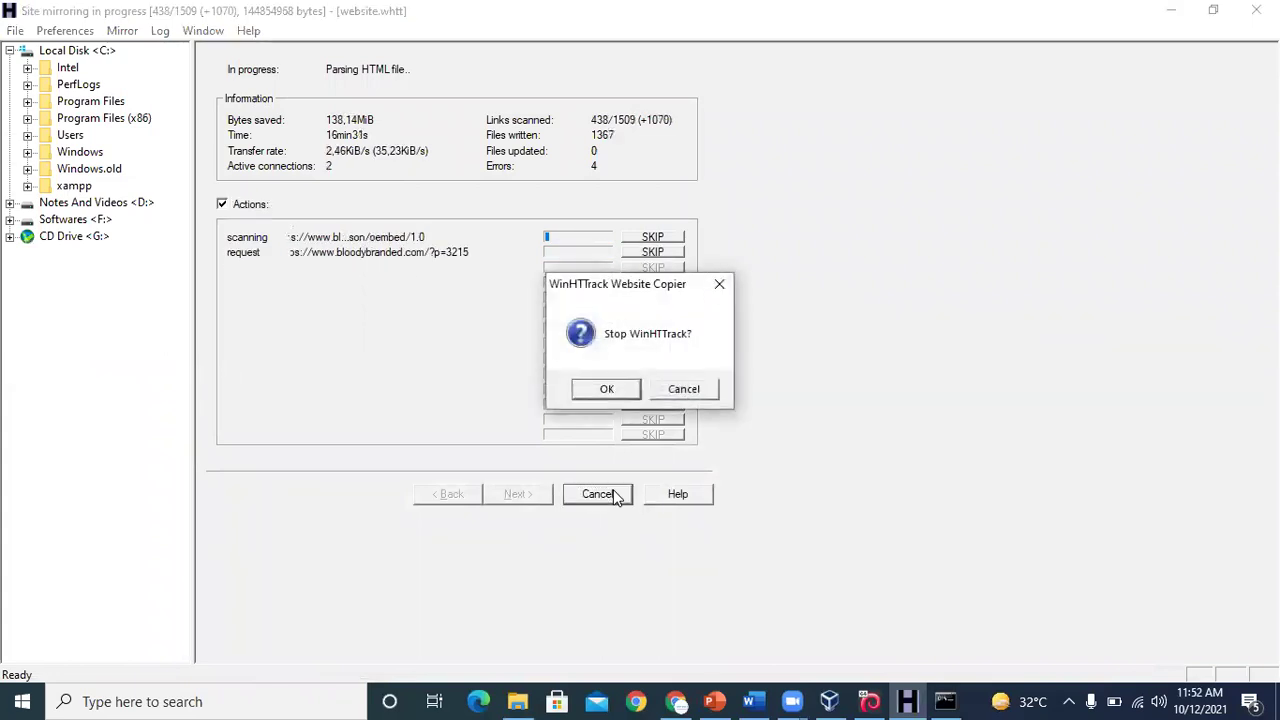
{"action": "left_click", "coordinate": [611, 392]}
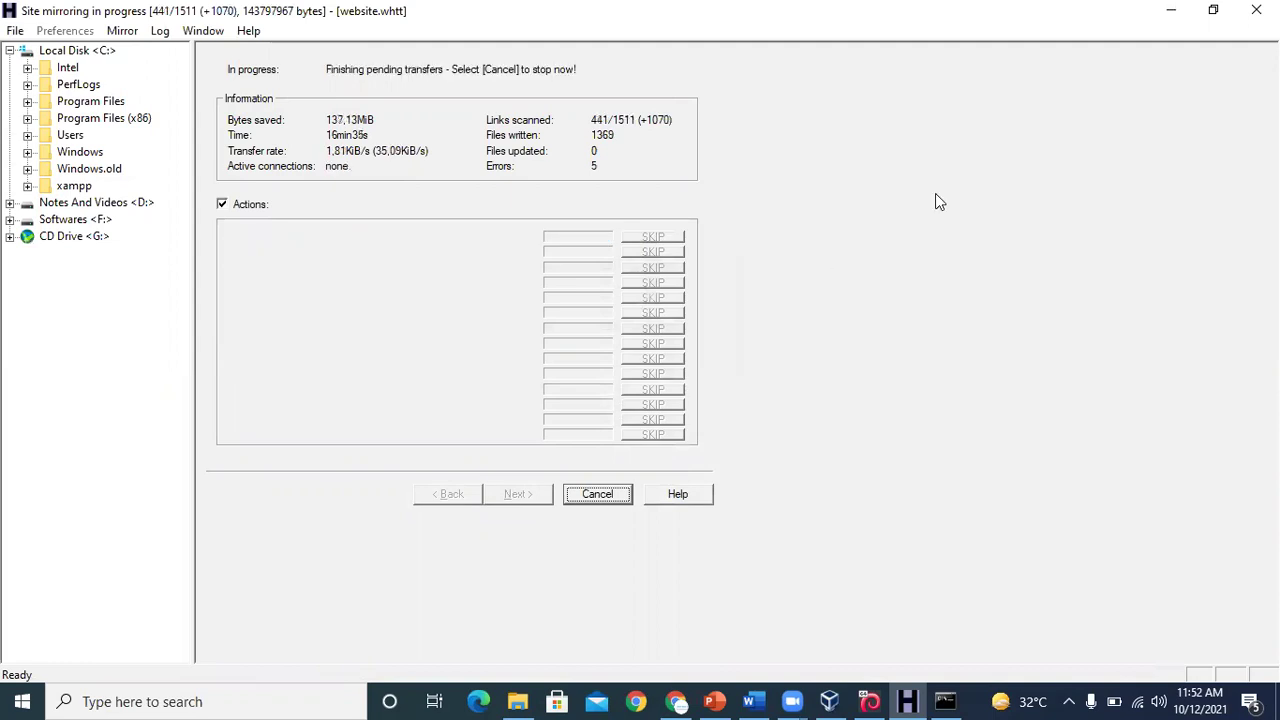
{"action": "left_click", "coordinate": [1256, 10]}
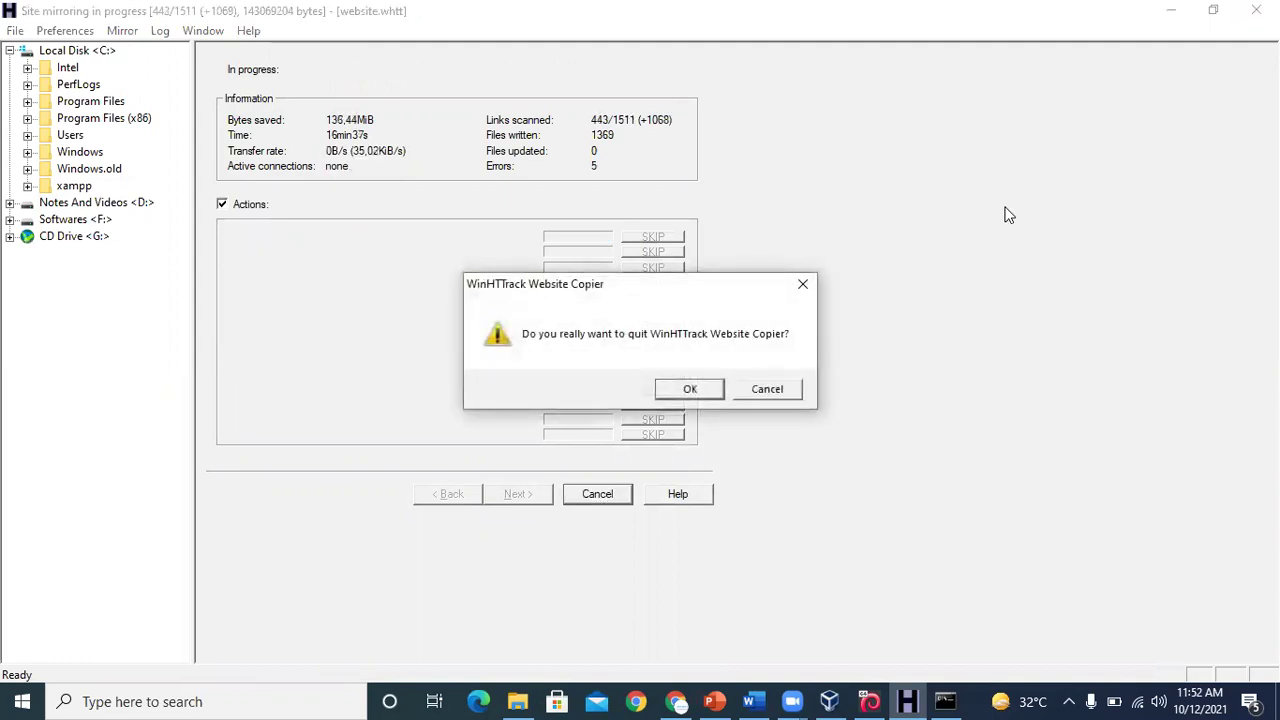
{"action": "left_click", "coordinate": [707, 394]}
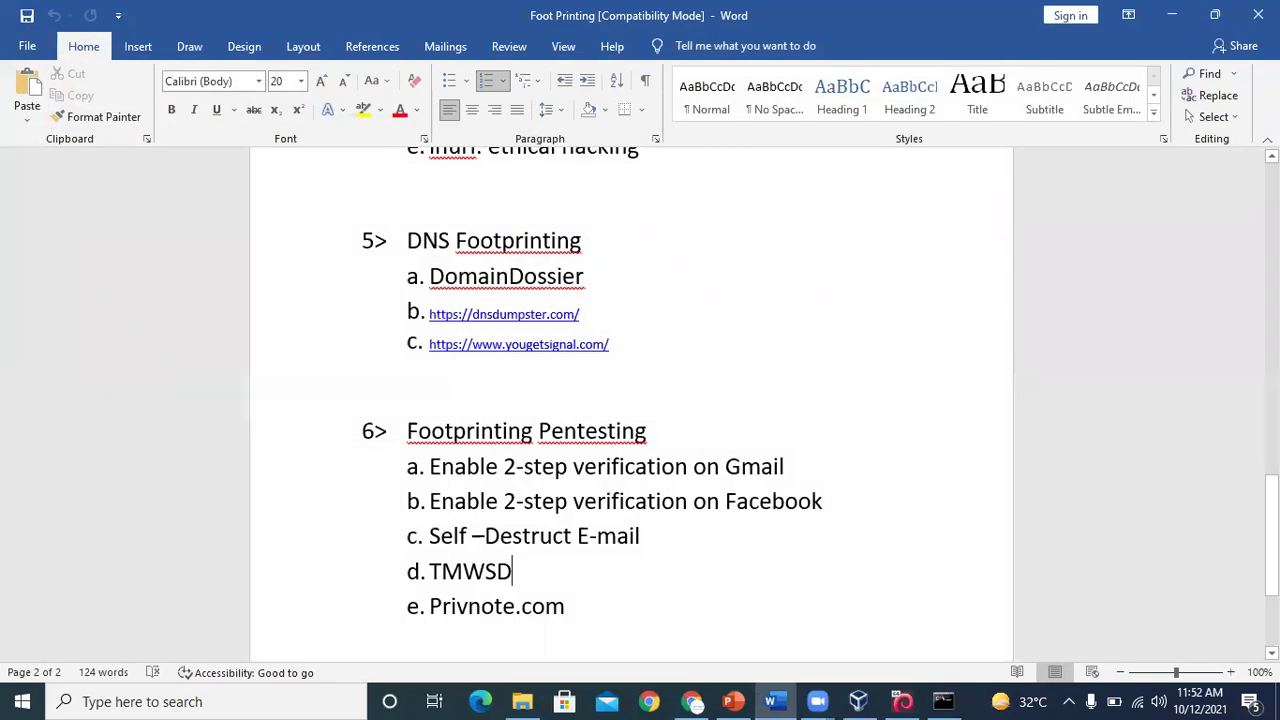
{"action": "left_click_drag", "start_coordinate": [1272, 536], "coordinate": [1272, 224]}
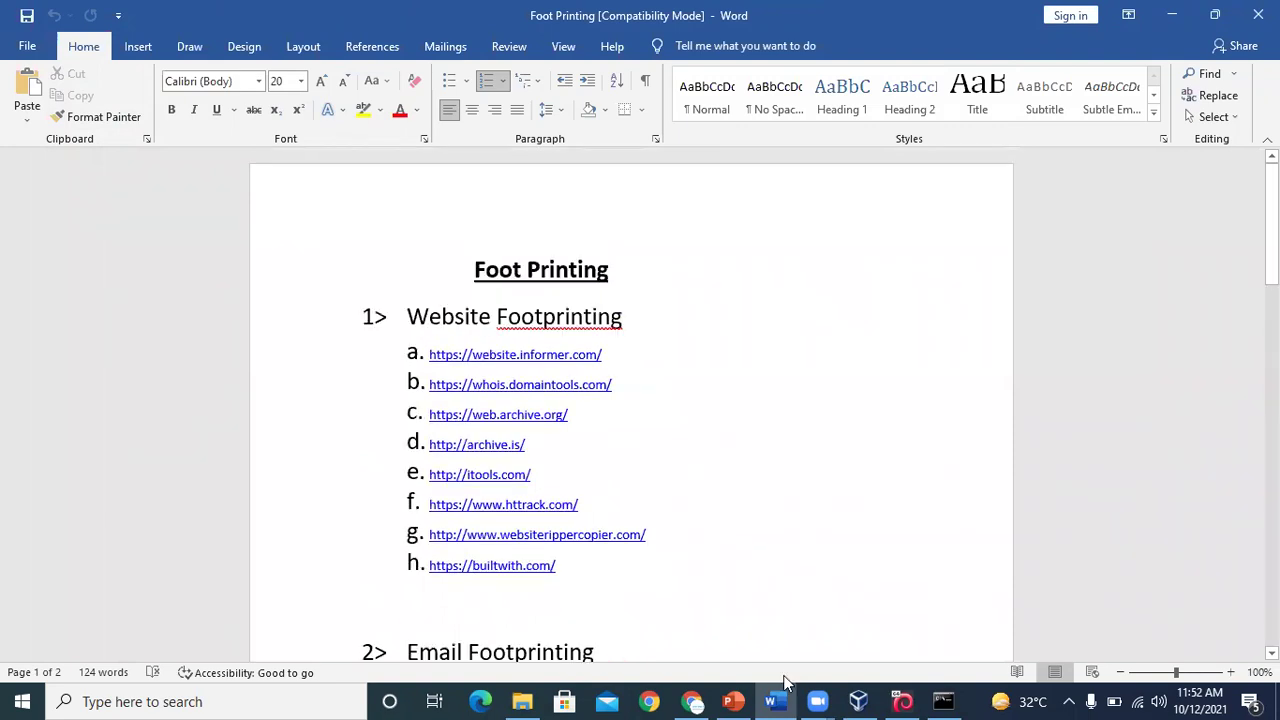